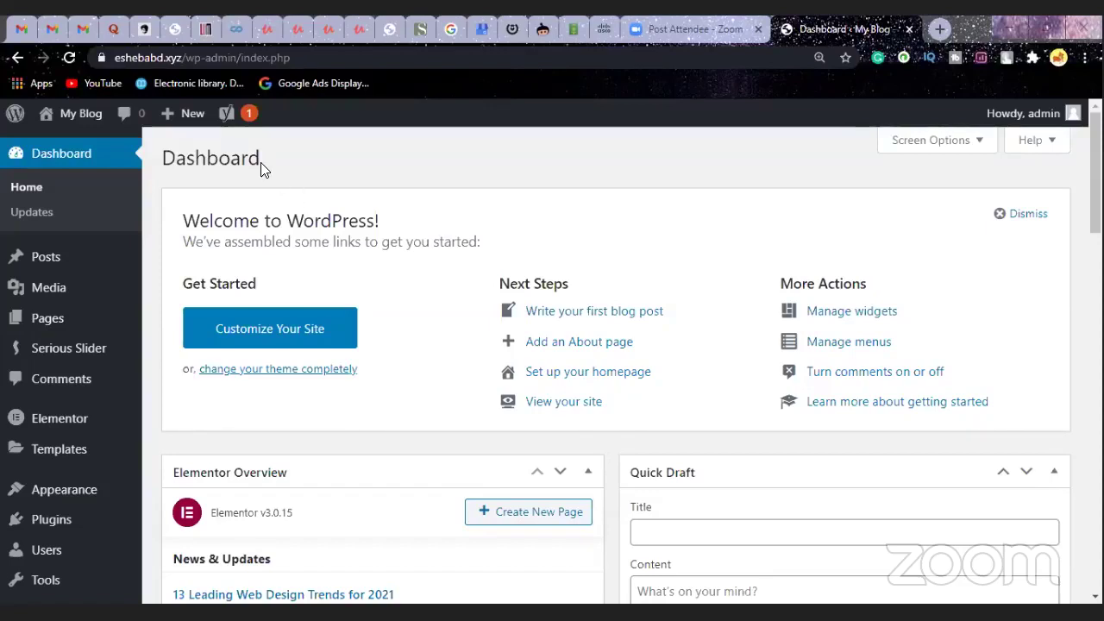
Visit the Posts list briefly, then go back to the WordPress Dashboard home.
mouse_move(229, 113)
left_click(69, 263)
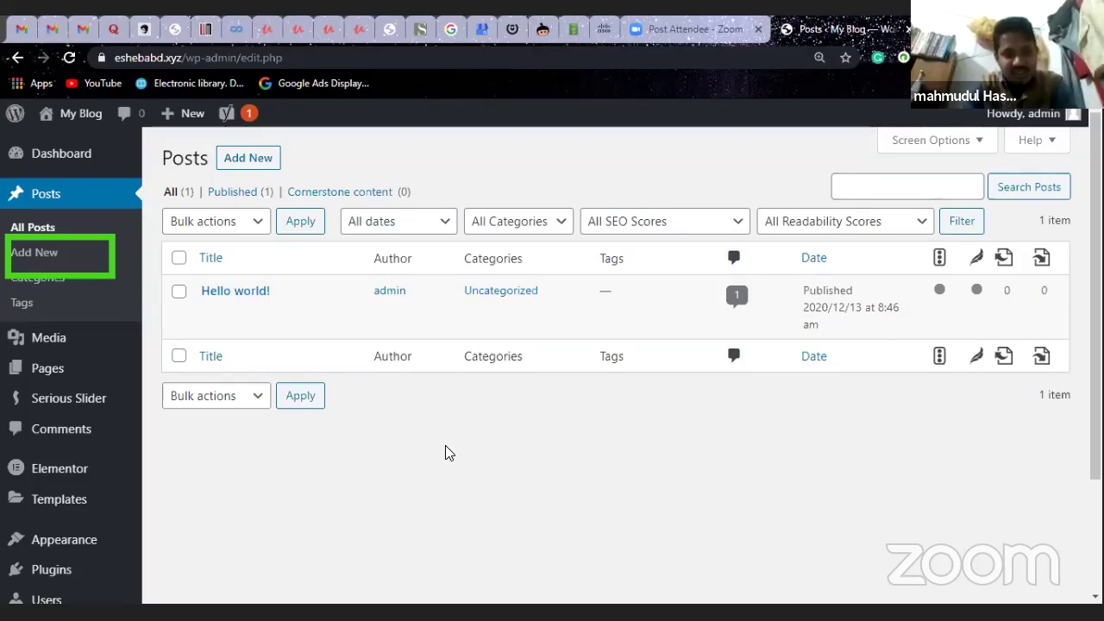
left_click(92, 160)
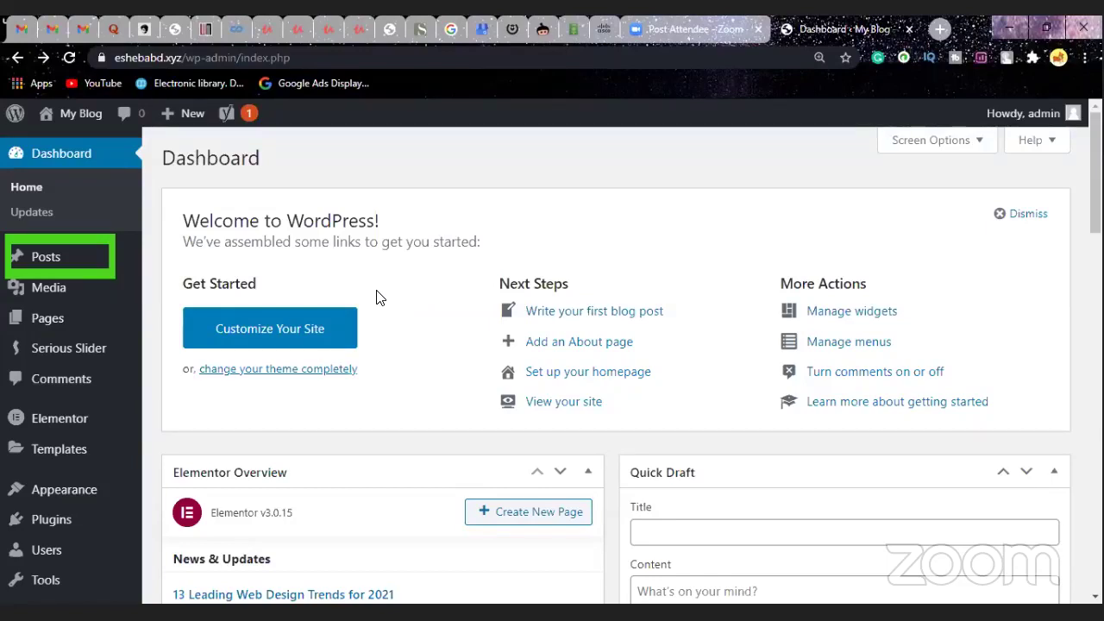
Open All Posts, where 'Hello world!' is the only published post.
left_click(49, 259)
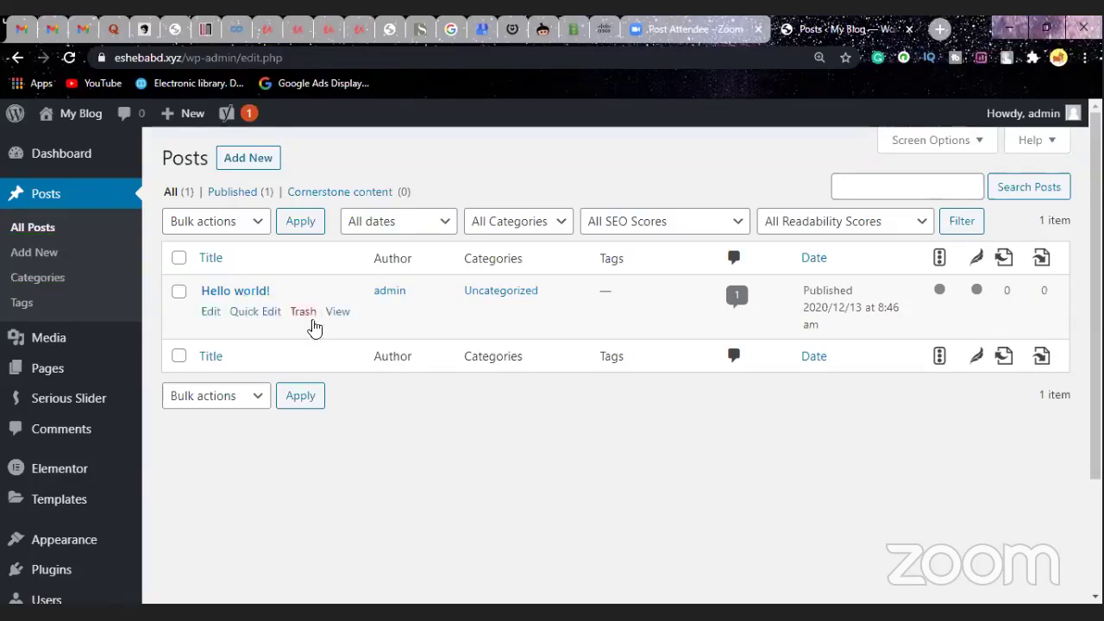
mouse_move(250, 312)
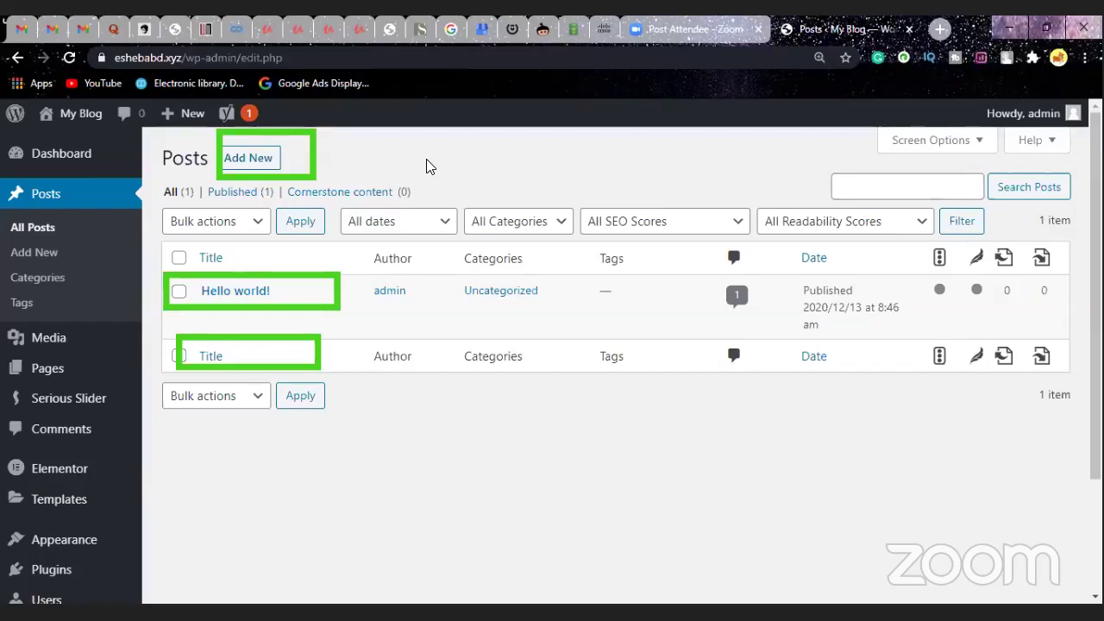
Create a blank post with Add New and close the welcome guide after its second page.
left_click(250, 162)
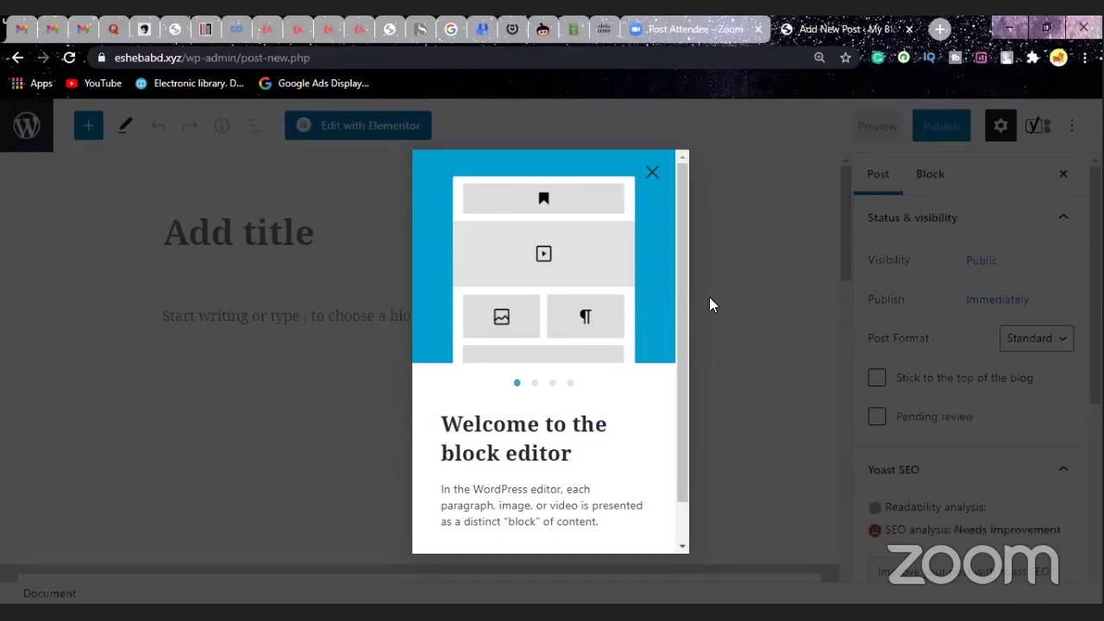
scroll(681, 309, "down", 1)
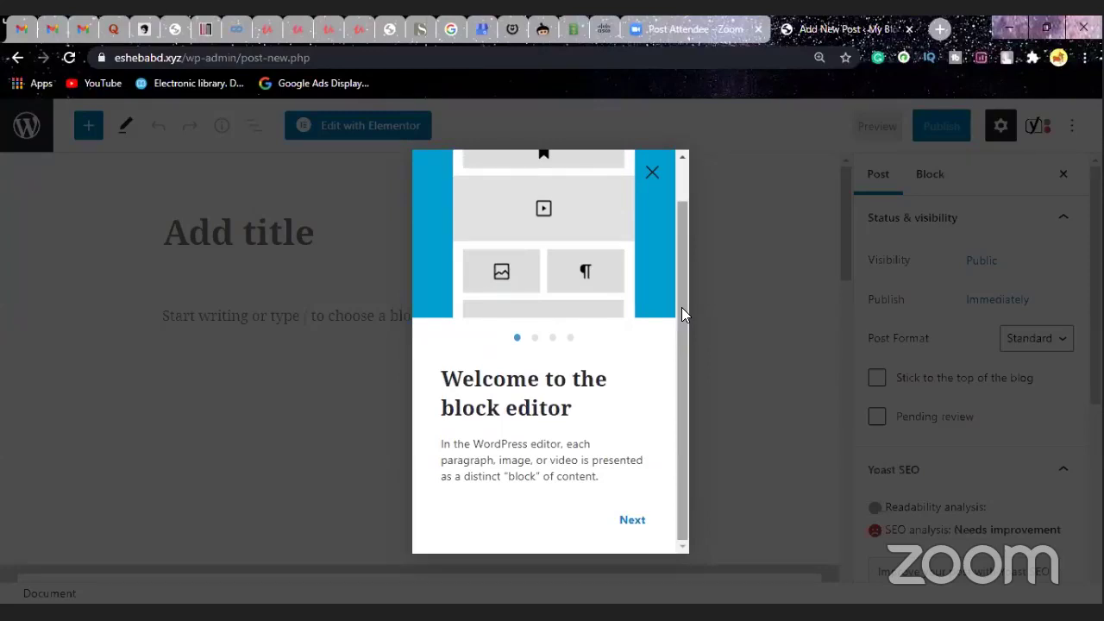
left_click(635, 520)
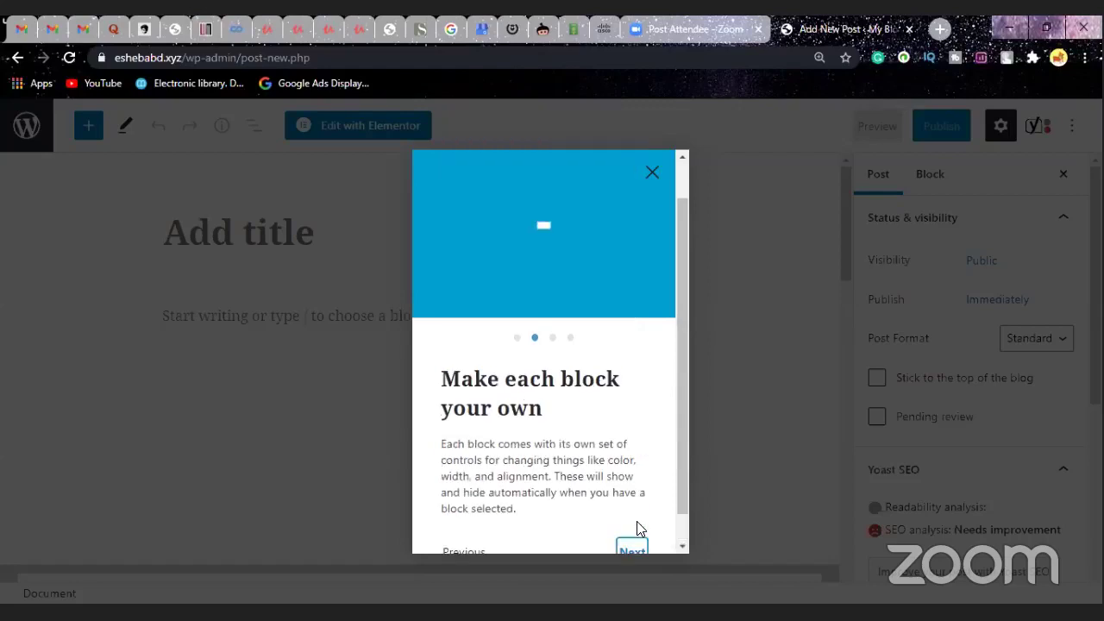
scroll(623, 474, "down", 1)
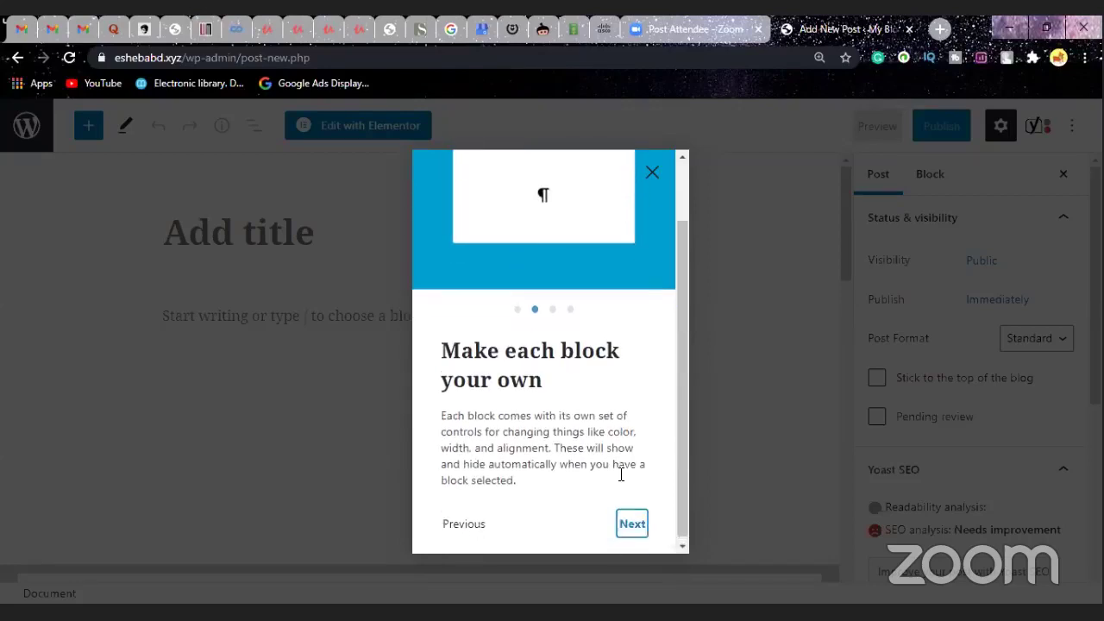
left_click(653, 173)
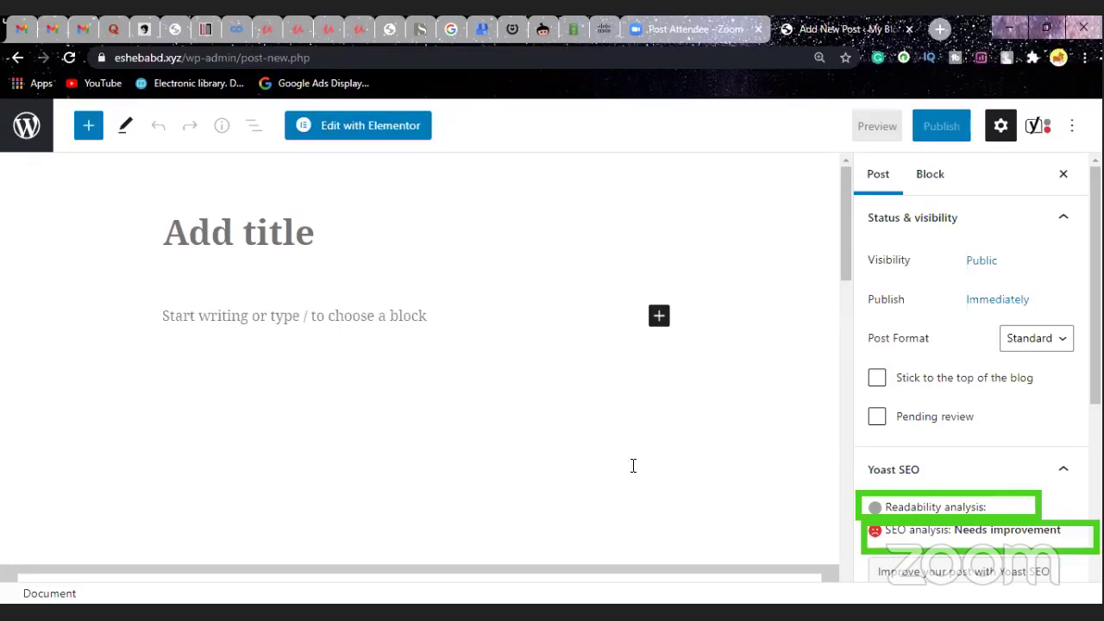
scroll(782, 509, "down", 1)
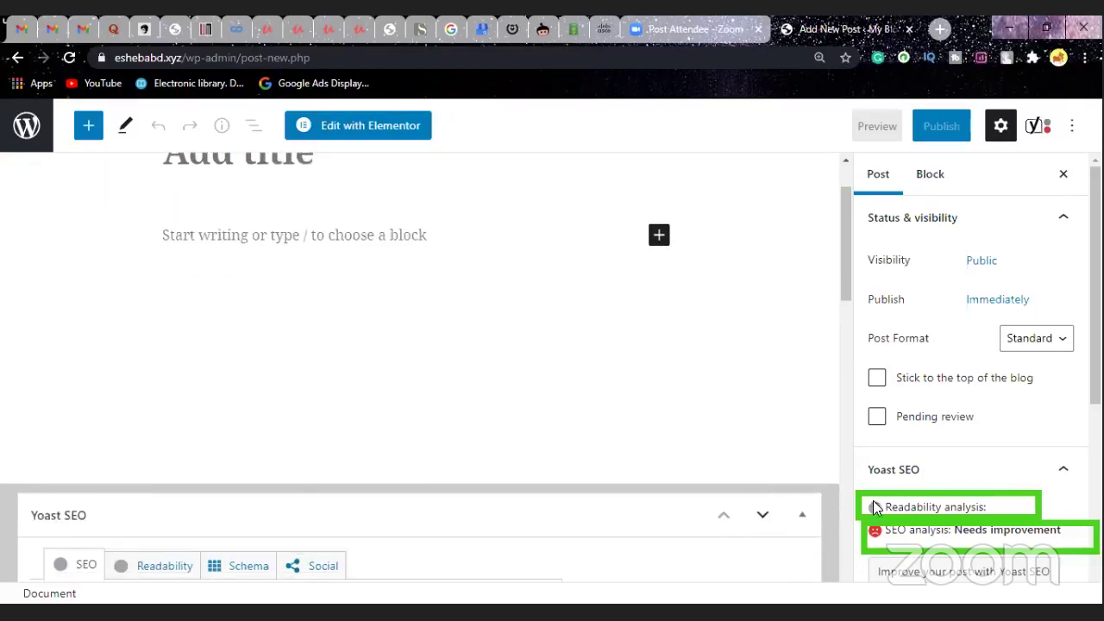
scroll(872, 505, "down", 2)
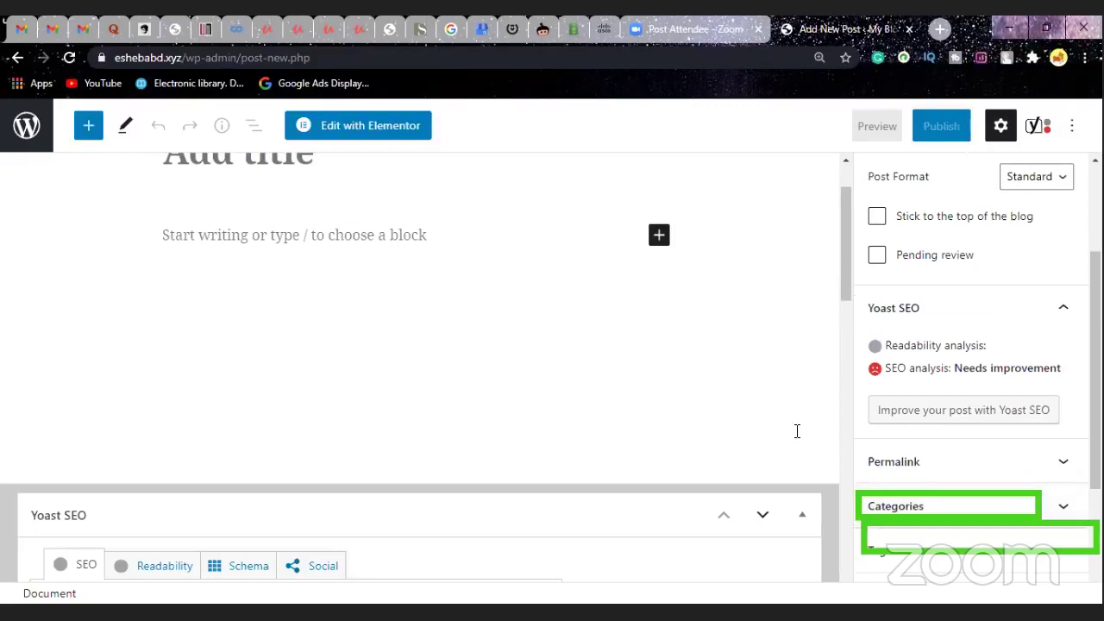
scroll(796, 431, "up", 1)
scroll(970, 371, "up", 2)
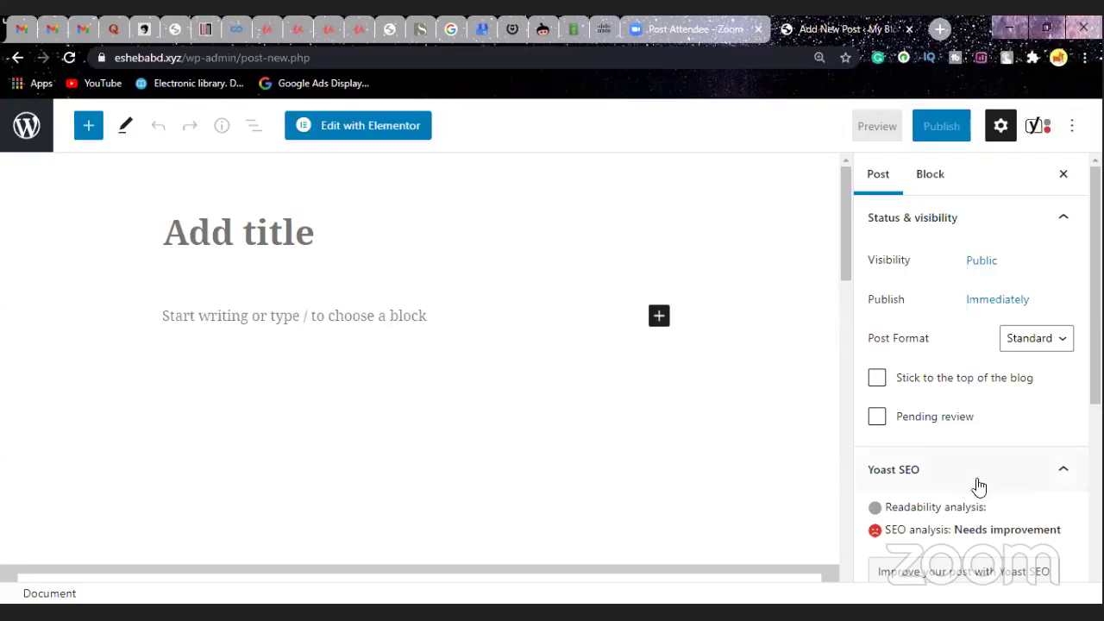
scroll(1055, 486, "down", 2)
scroll(1058, 488, "down", 2)
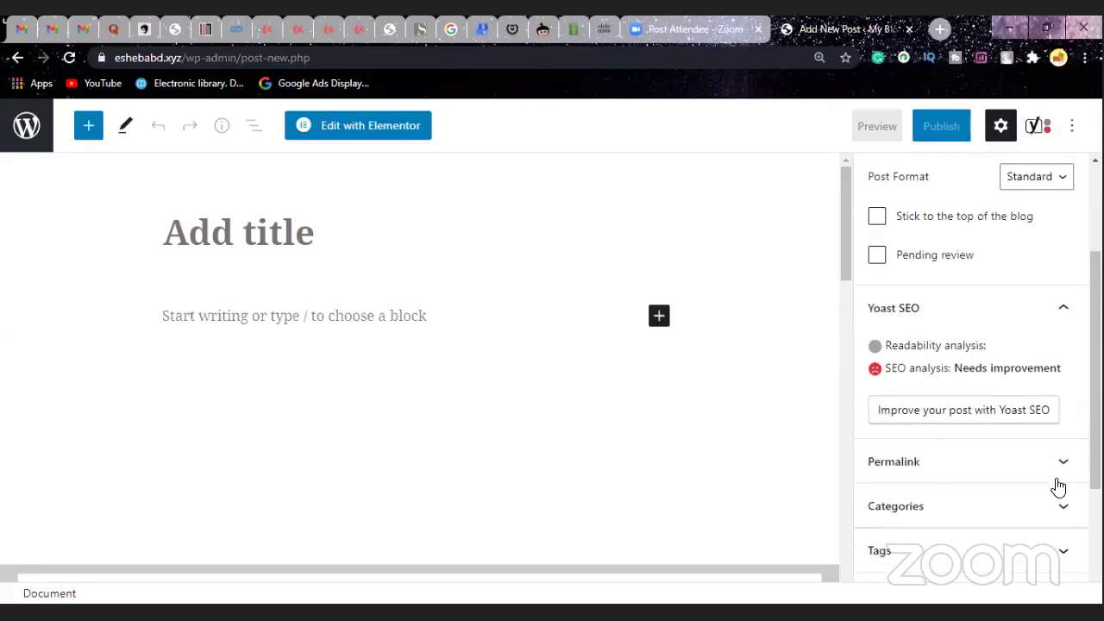
scroll(1058, 488, "down", 2)
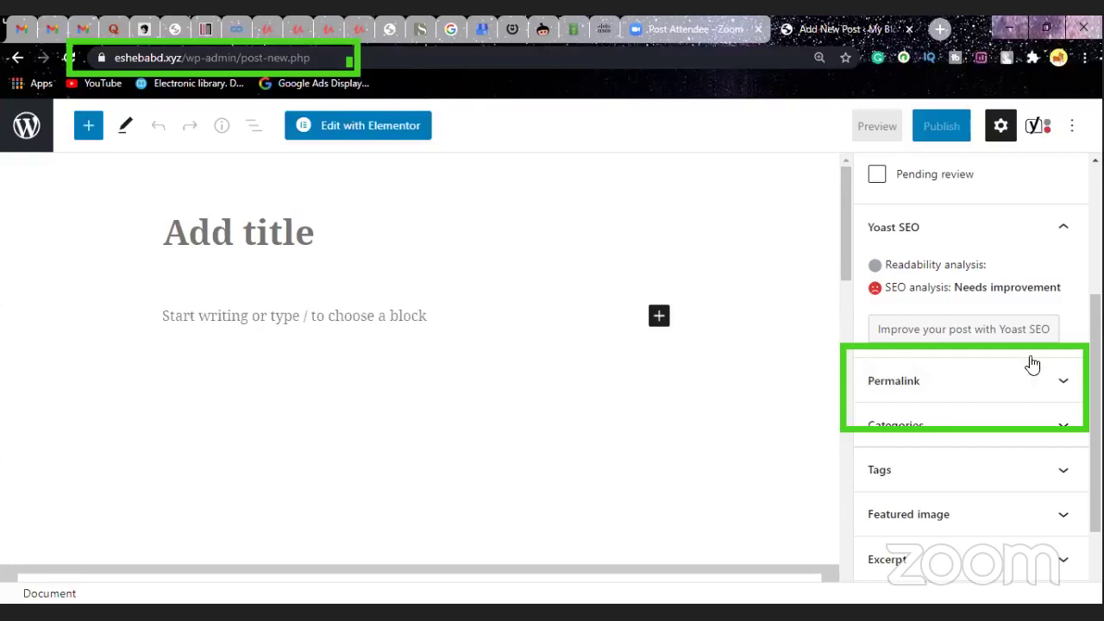
left_click(953, 390)
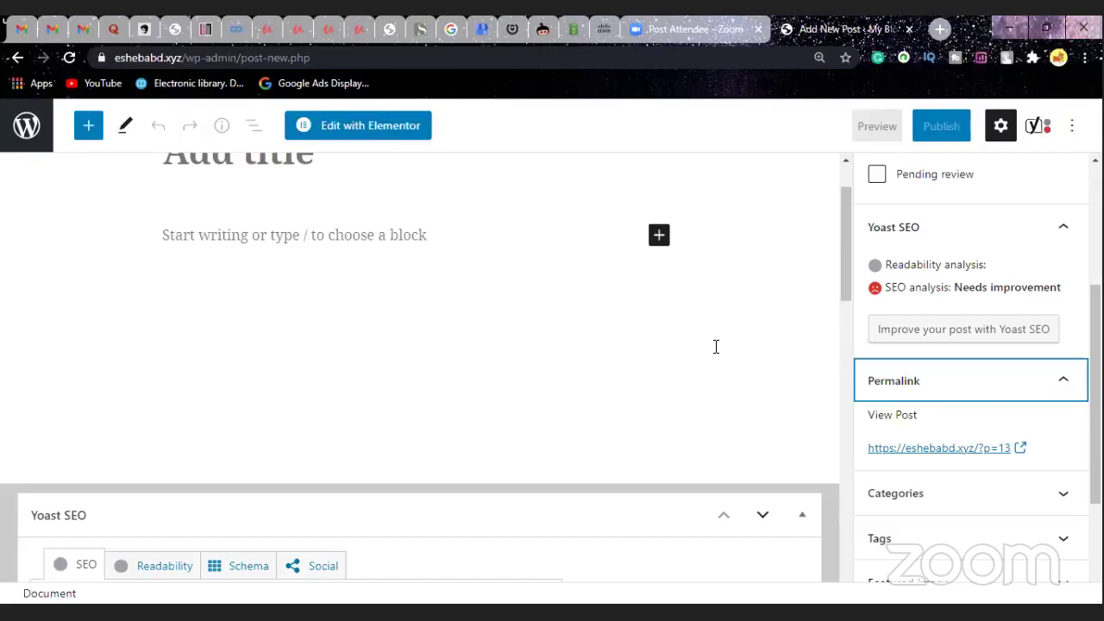
scroll(951, 388, "down", 2)
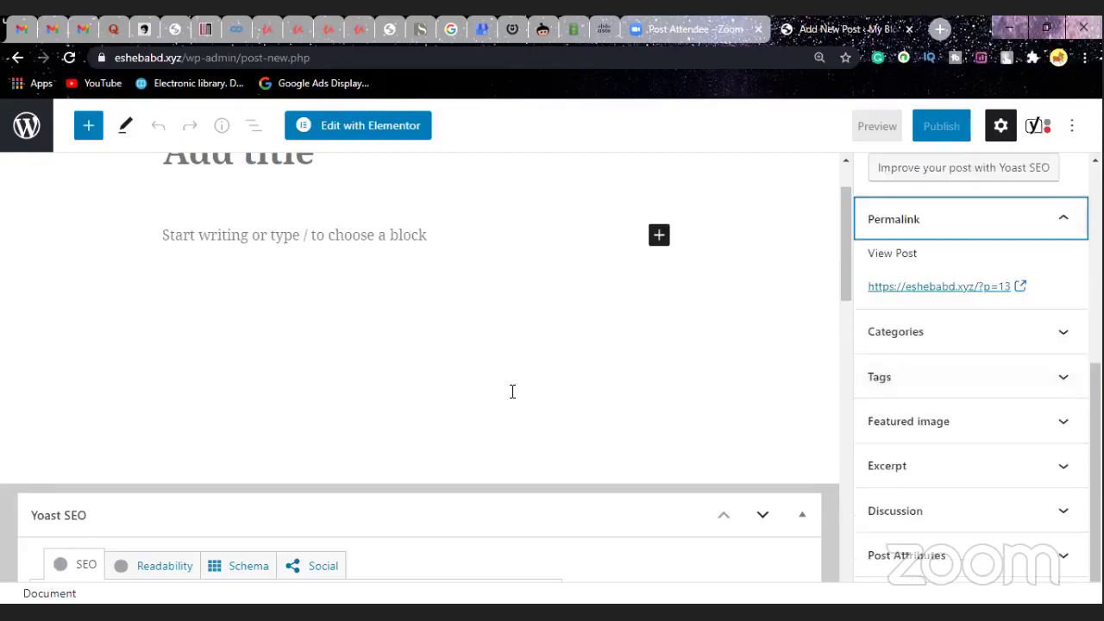
scroll(847, 345, "down", 2)
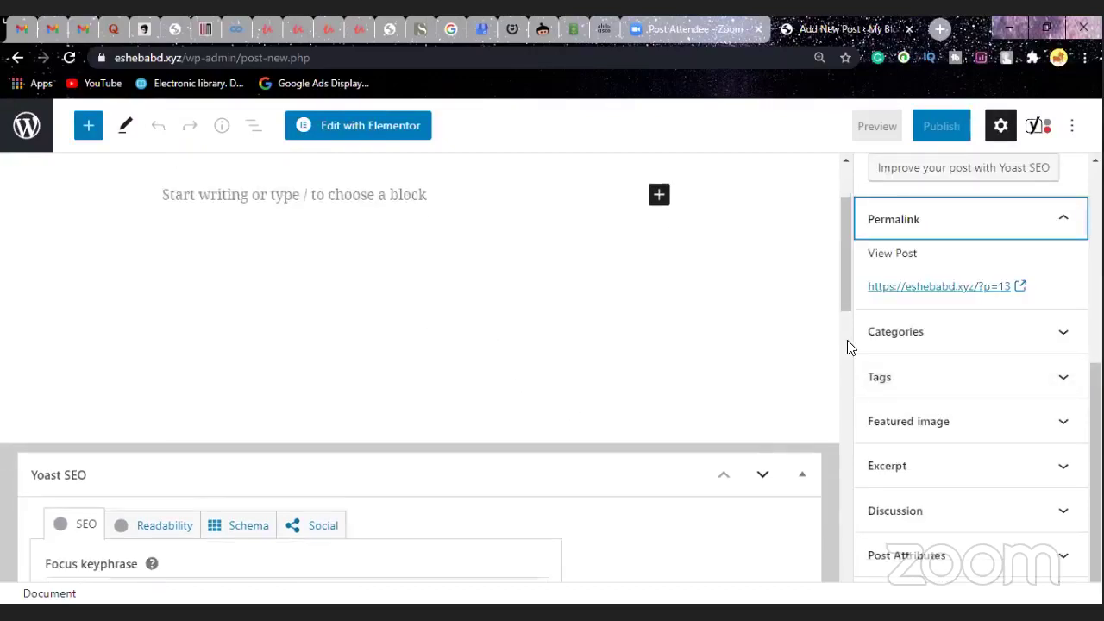
scroll(846, 341, "down", 2)
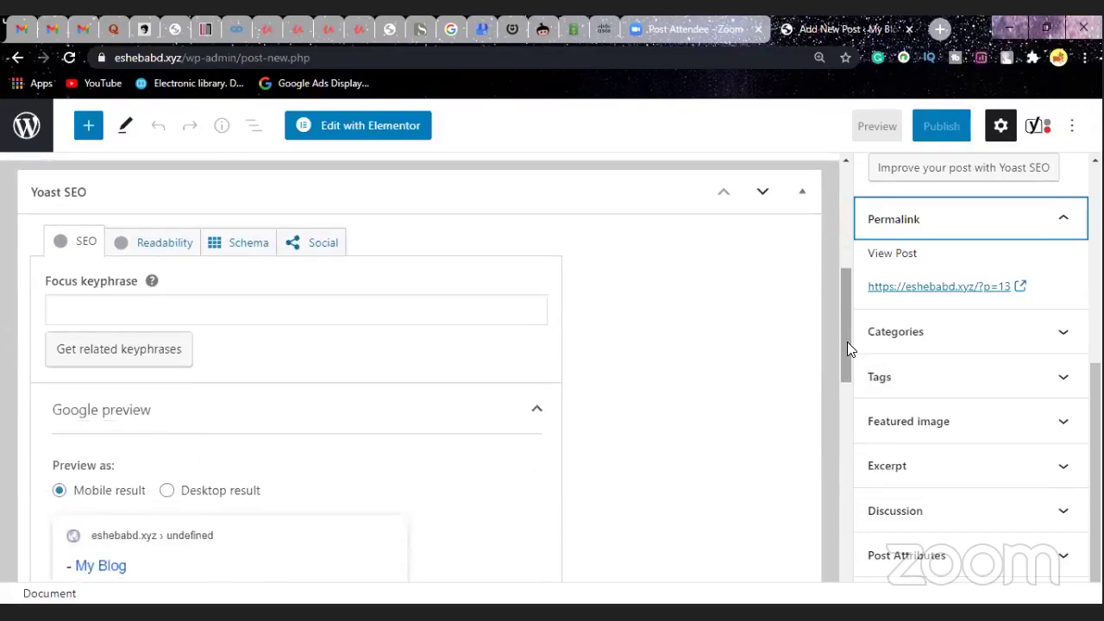
scroll(847, 343, "down", 1)
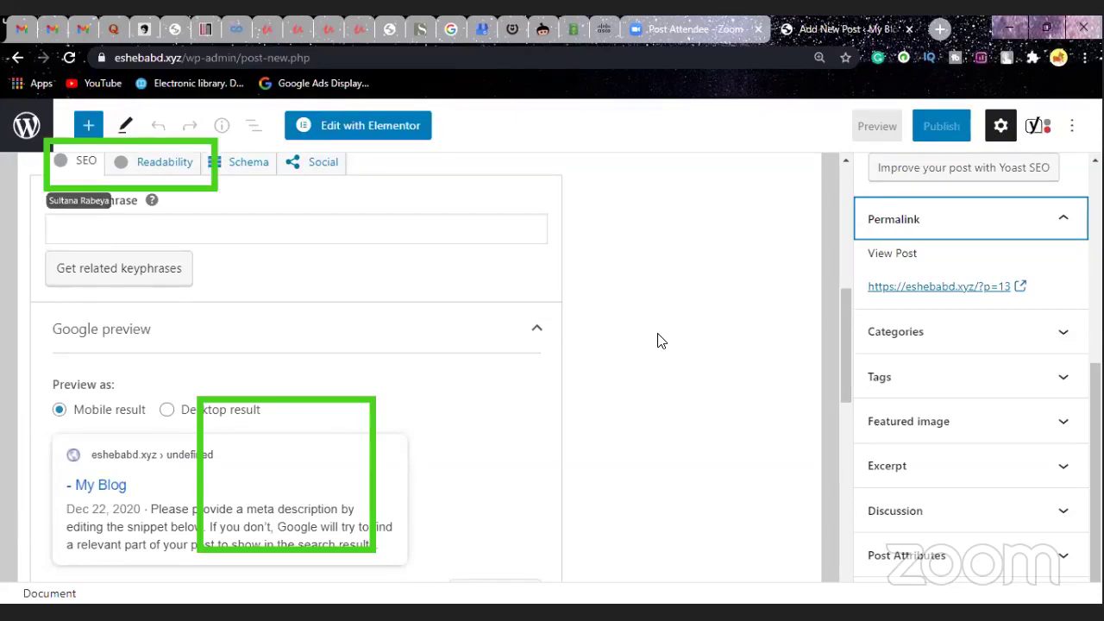
scroll(657, 340, "up", 2)
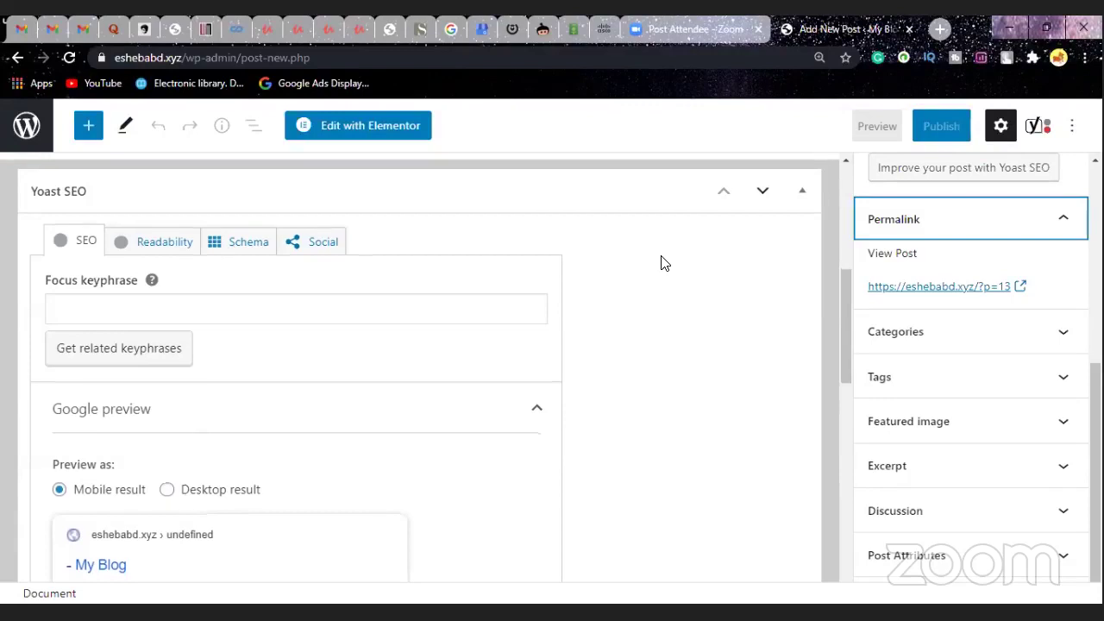
scroll(664, 263, "down", 3)
scroll(664, 263, "down", 2)
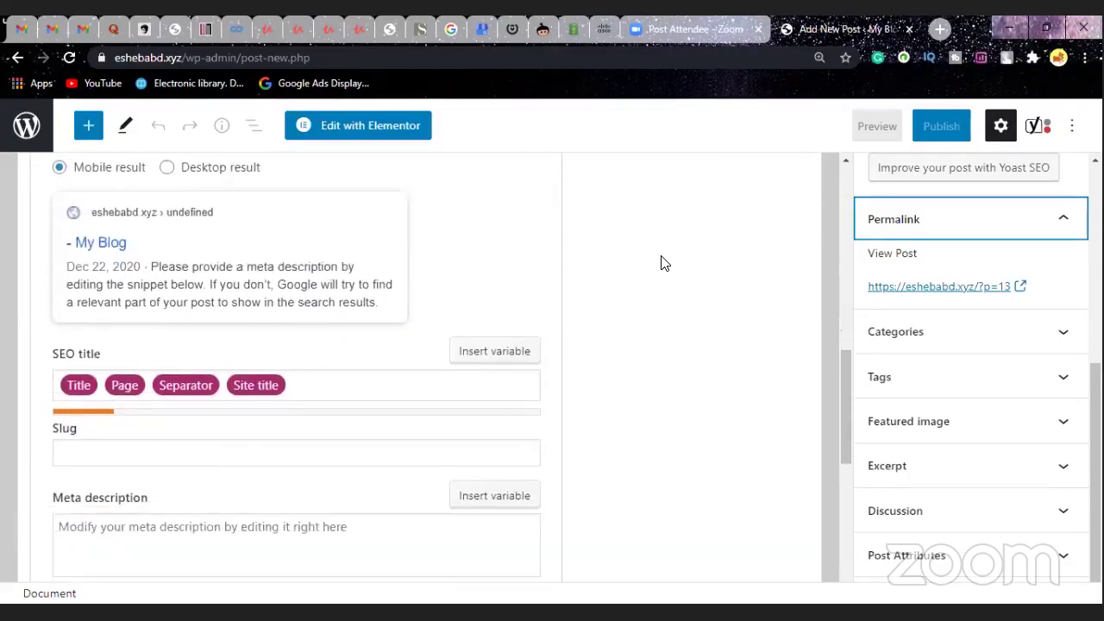
scroll(664, 260, "down", 1)
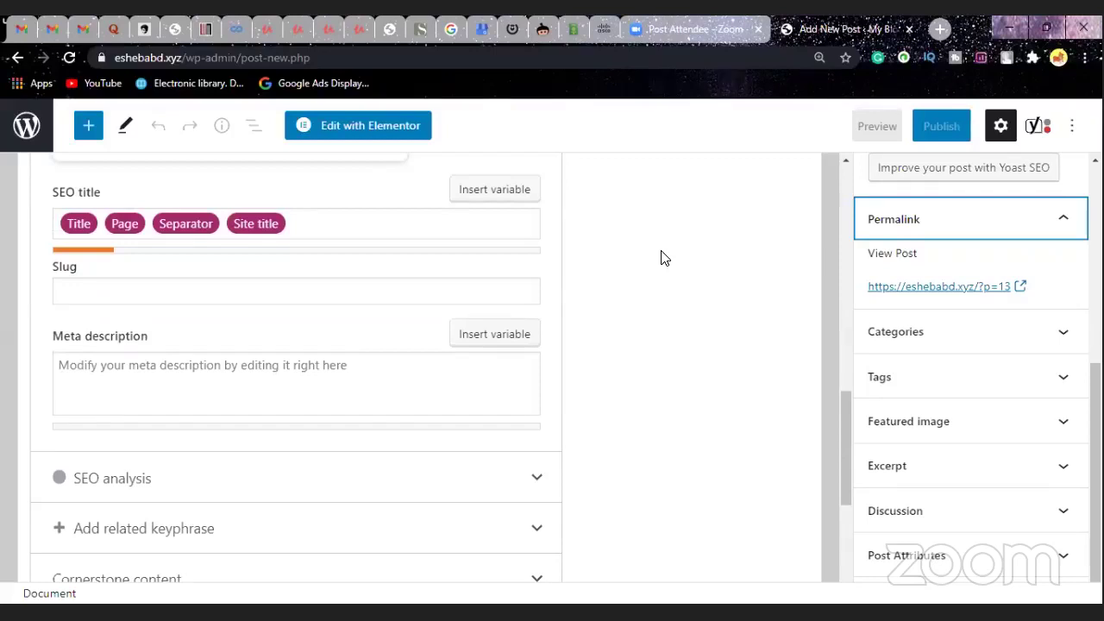
scroll(664, 259, "down", 2)
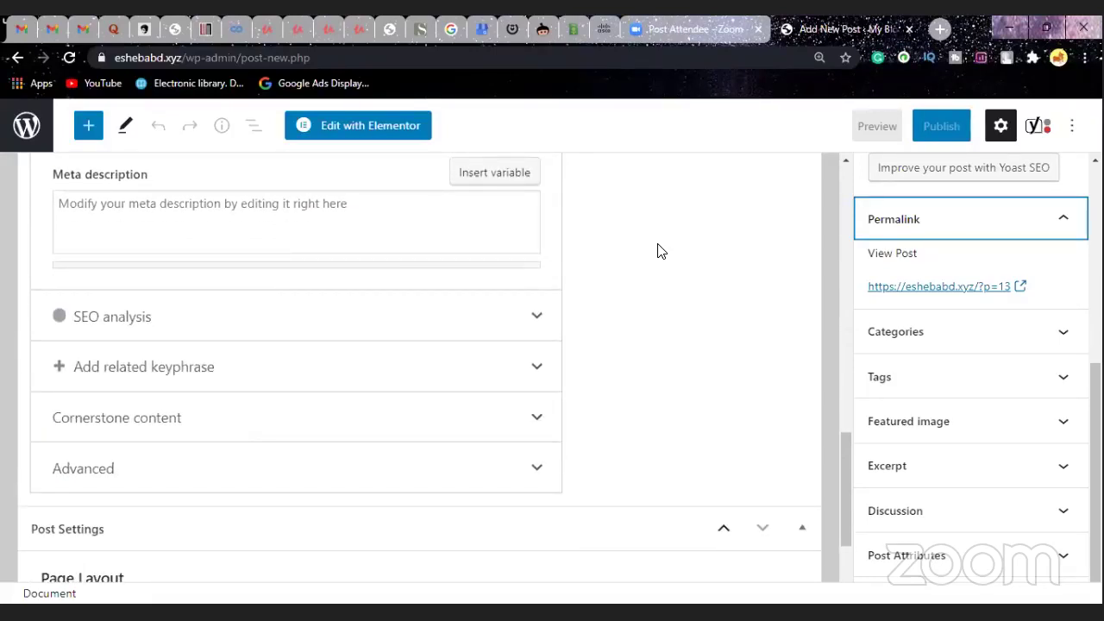
scroll(657, 251, "down", 2)
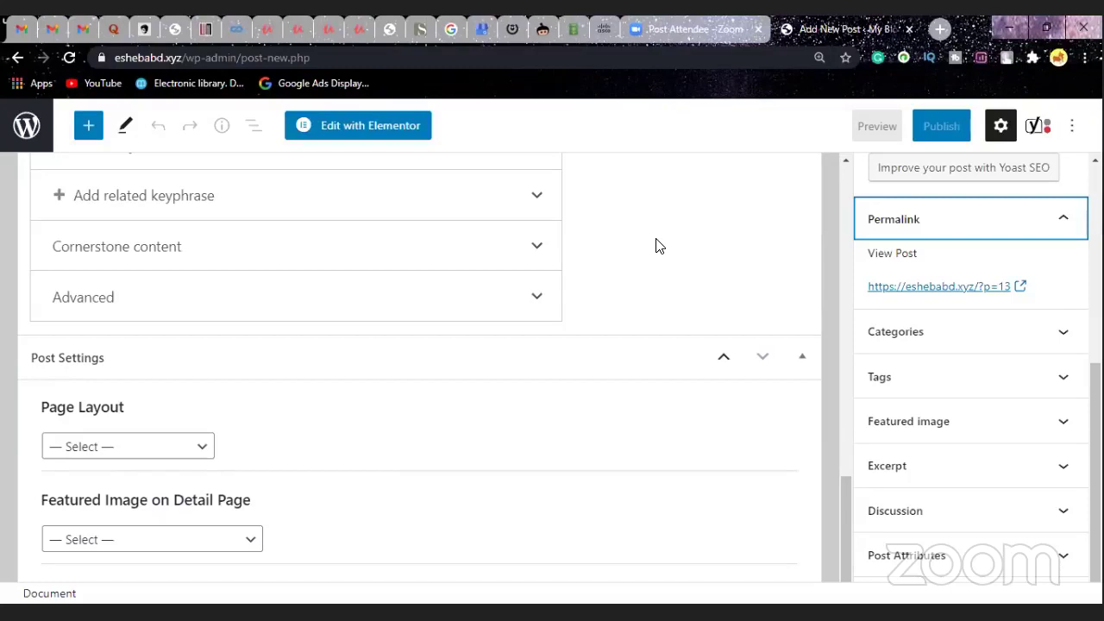
scroll(655, 246, "up", 1)
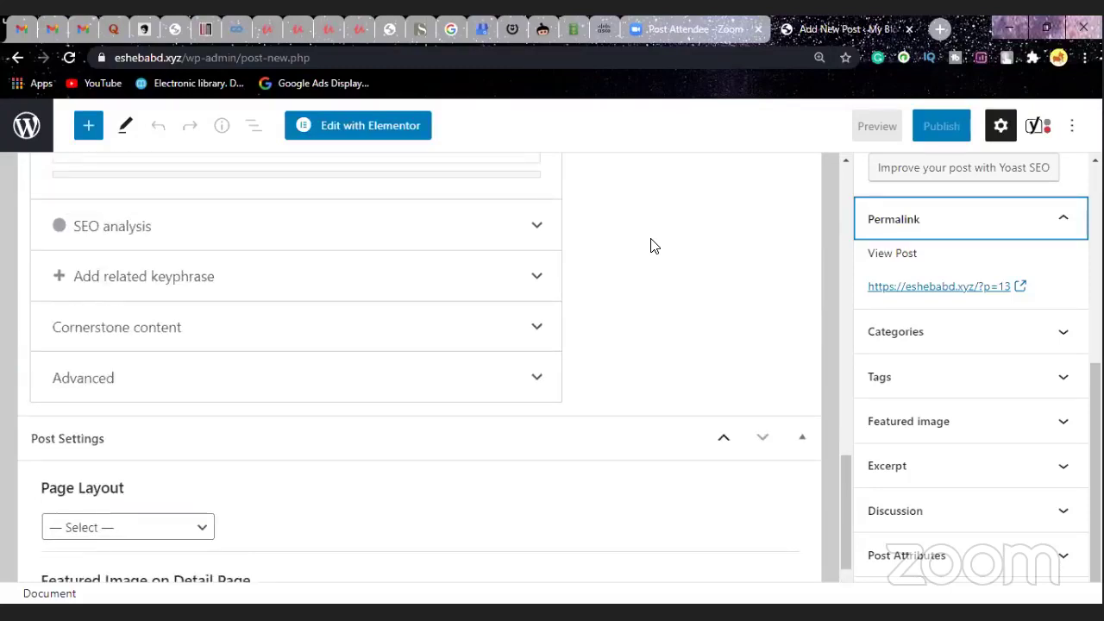
Expand Yoast's SEO analysis: no keyphrase, no meta description, 0 words, too-short SEO title.
left_click(538, 227)
scroll(622, 270, "down", 1)
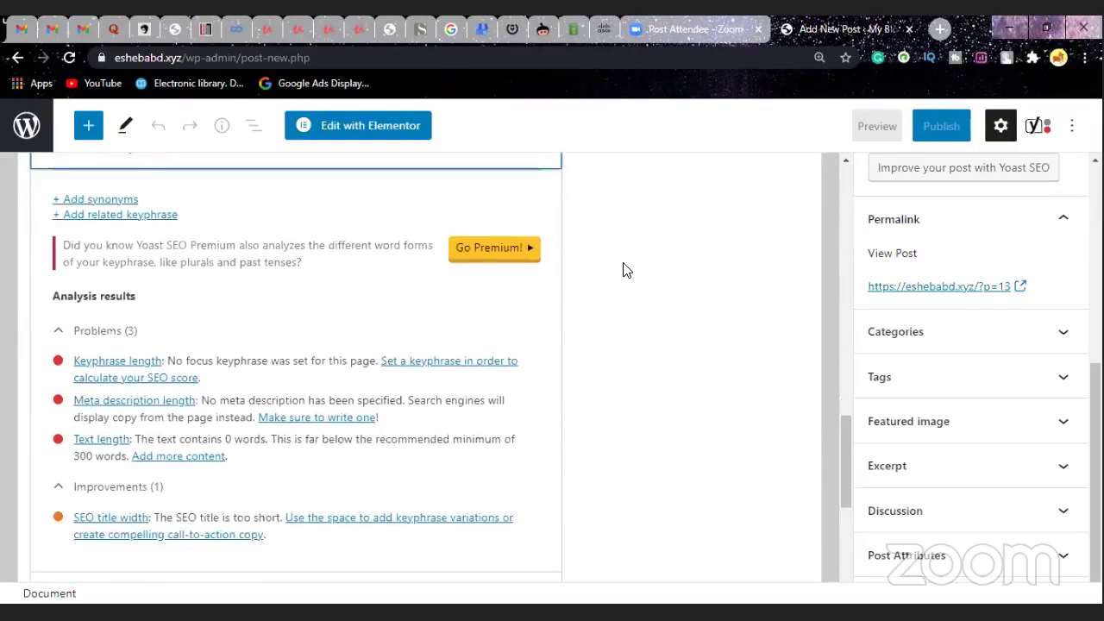
scroll(622, 270, "up", 1)
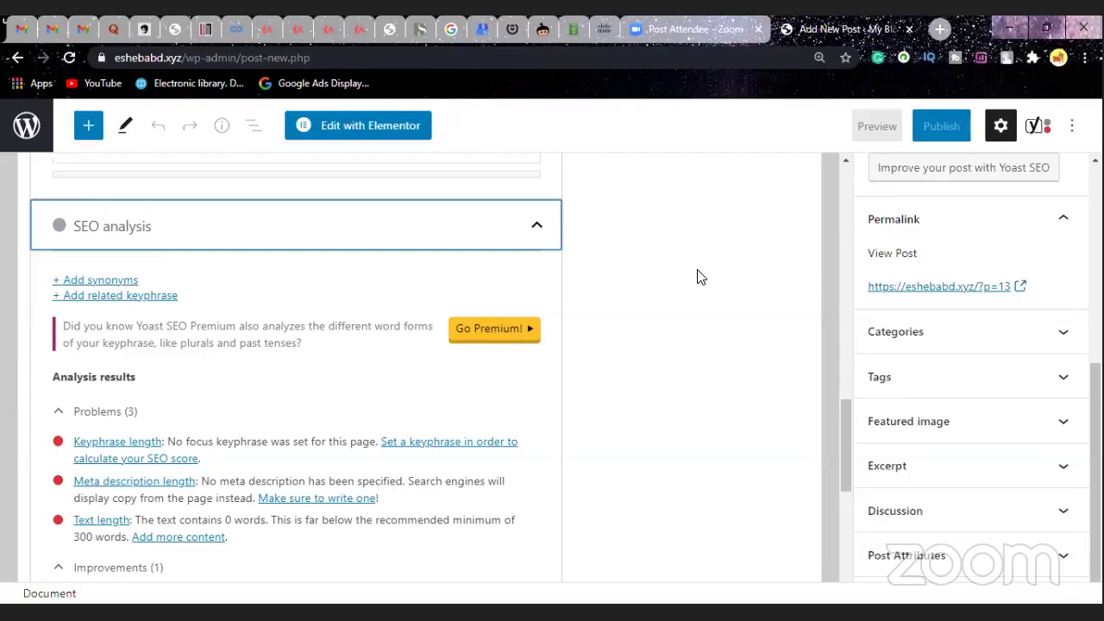
scroll(700, 277, "down", 1)
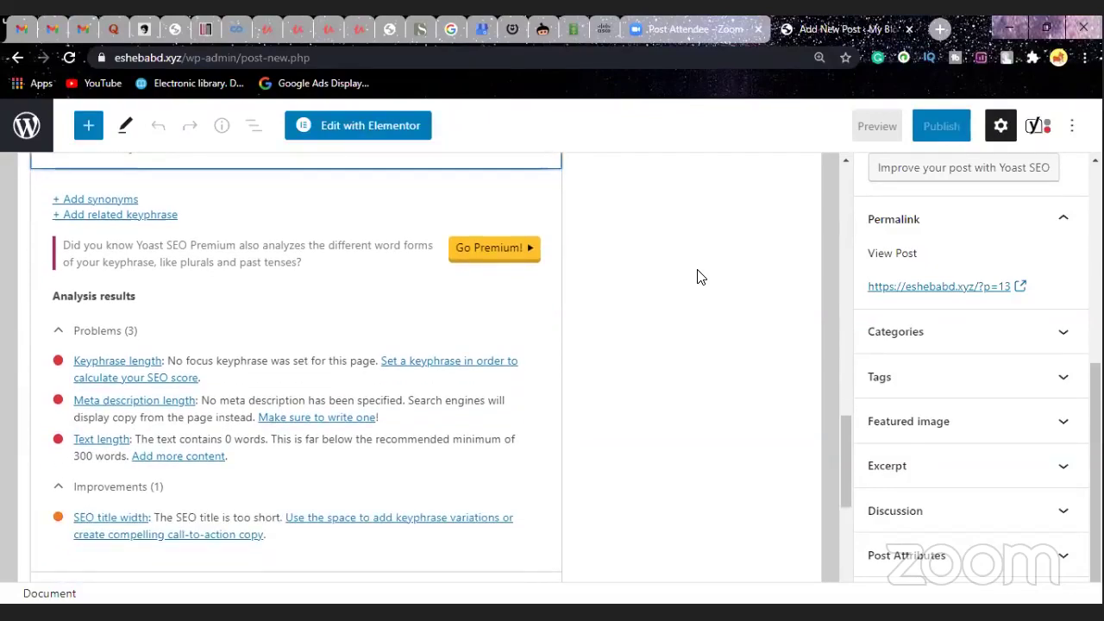
scroll(700, 277, "down", 1)
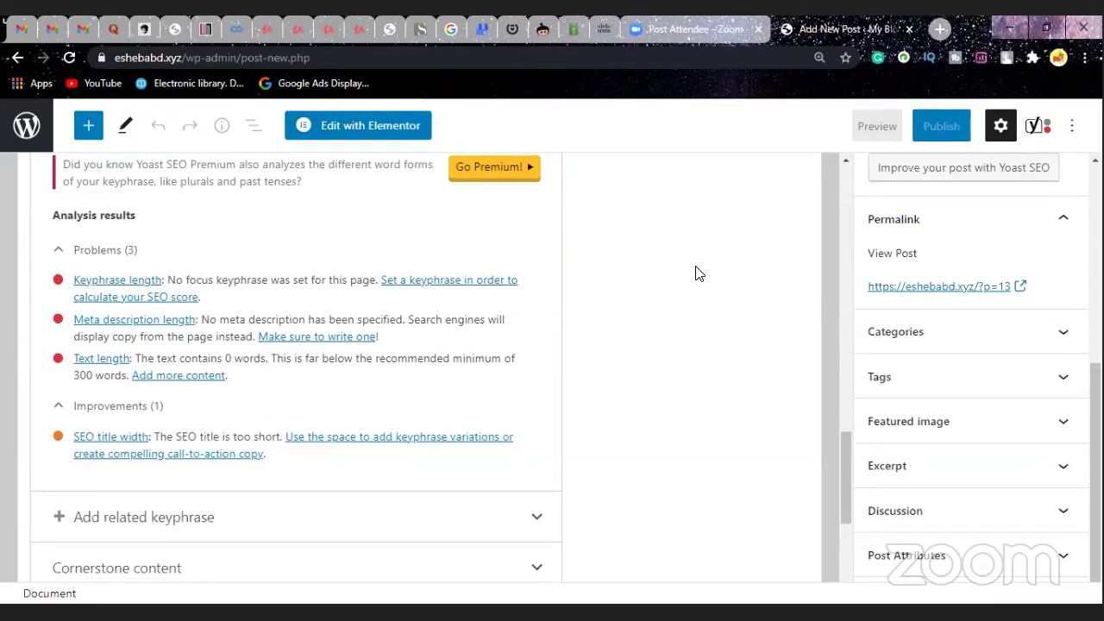
scroll(697, 274, "down", 1)
scroll(697, 274, "down", 1)
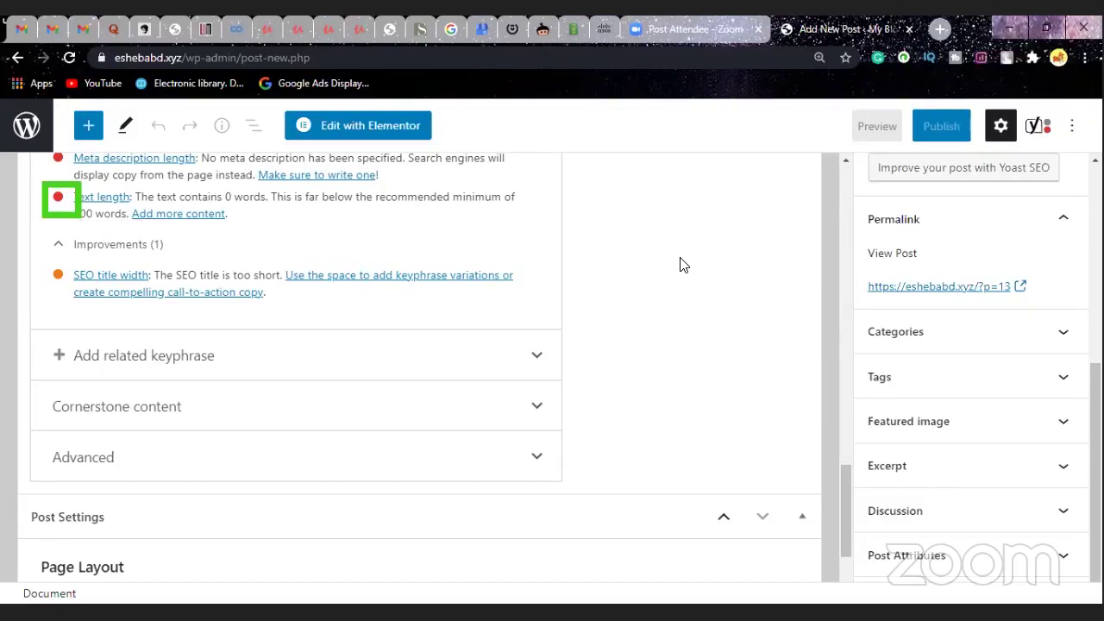
scroll(680, 264, "up", 1)
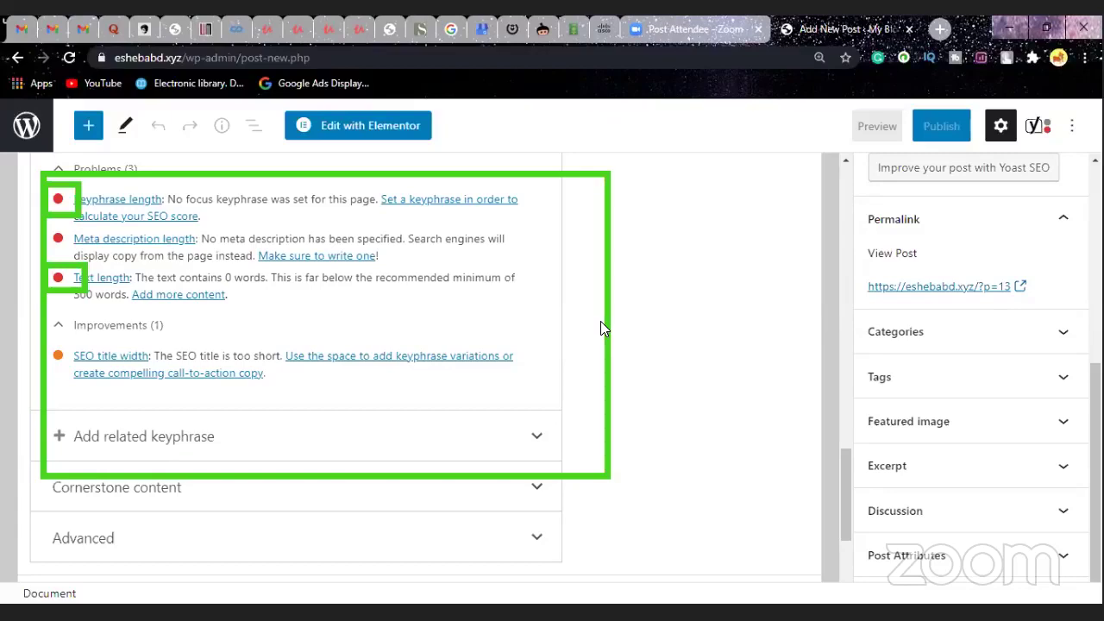
scroll(602, 327, "up", 4)
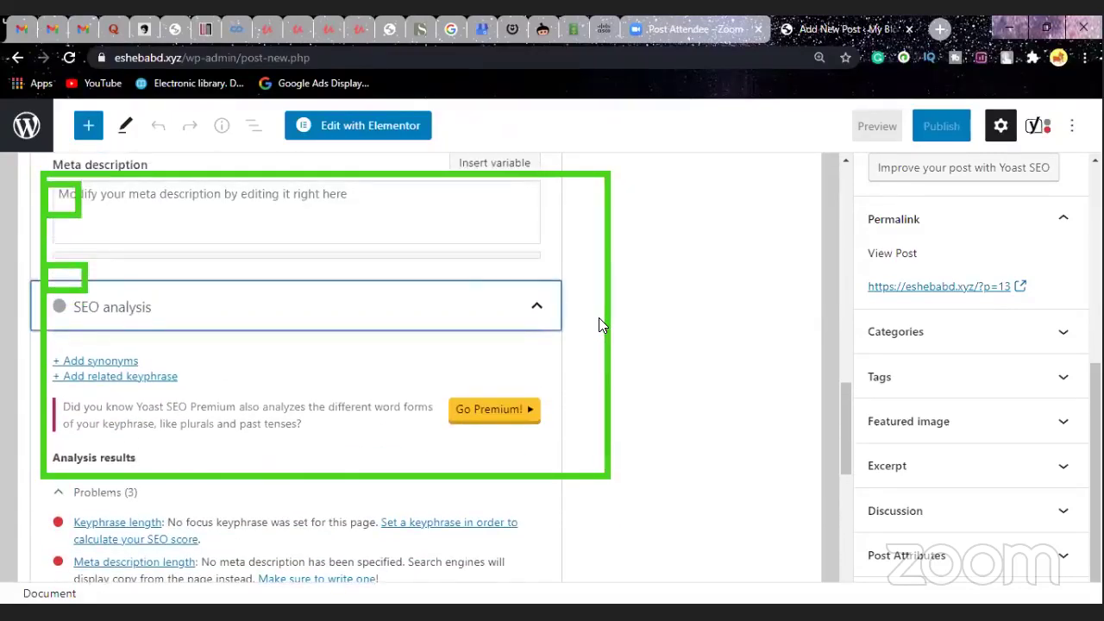
scroll(601, 325, "up", 1)
scroll(602, 325, "up", 1)
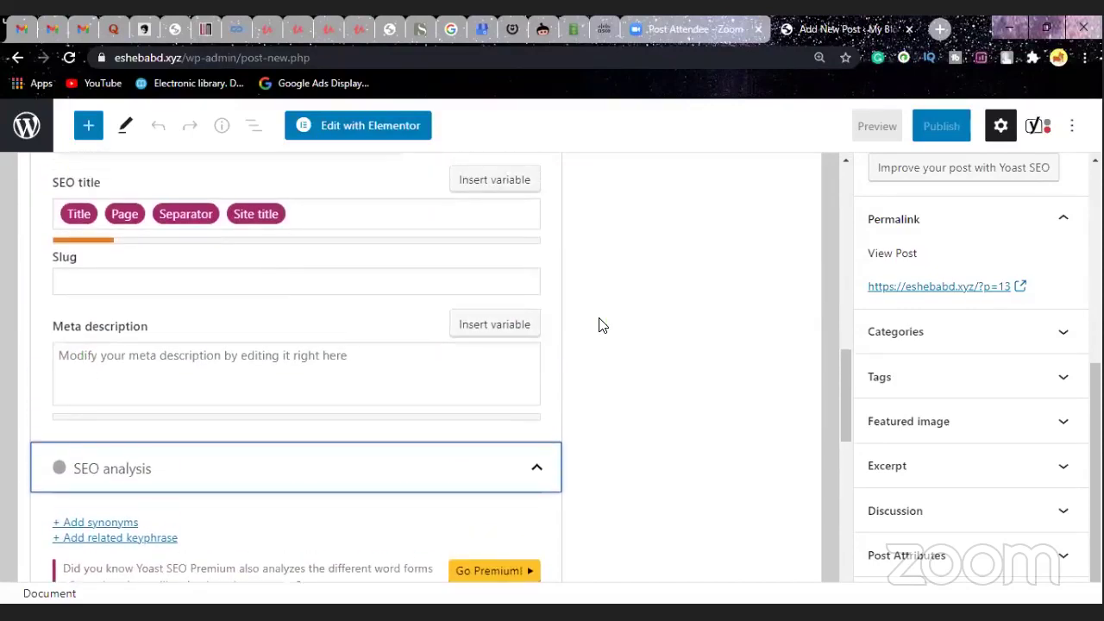
scroll(602, 325, "up", 2)
scroll(601, 325, "up", 4)
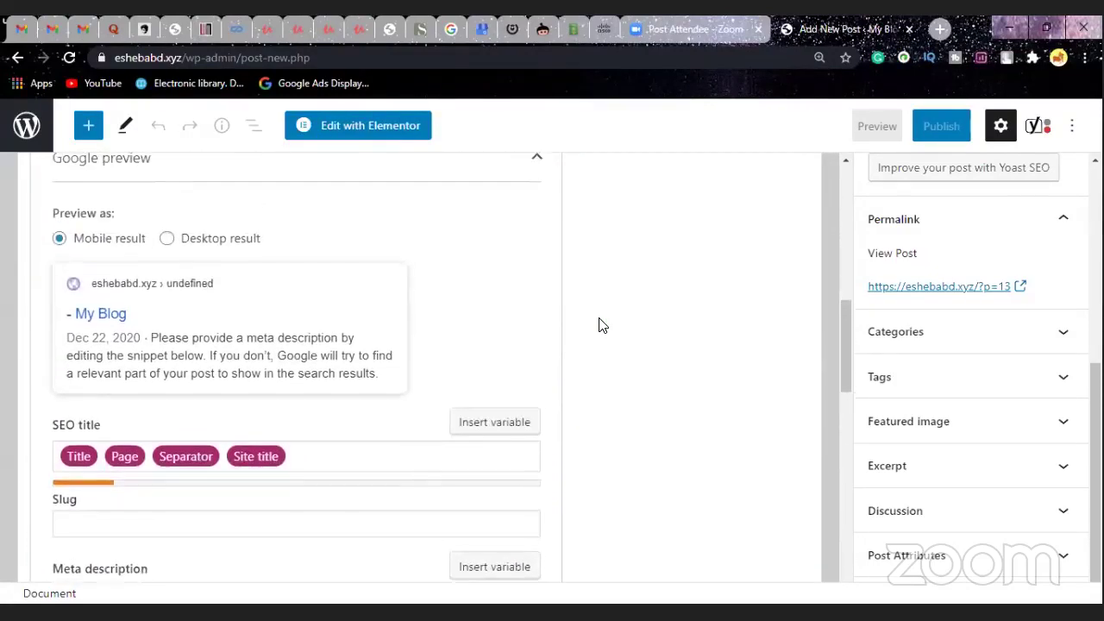
scroll(602, 325, "up", 1)
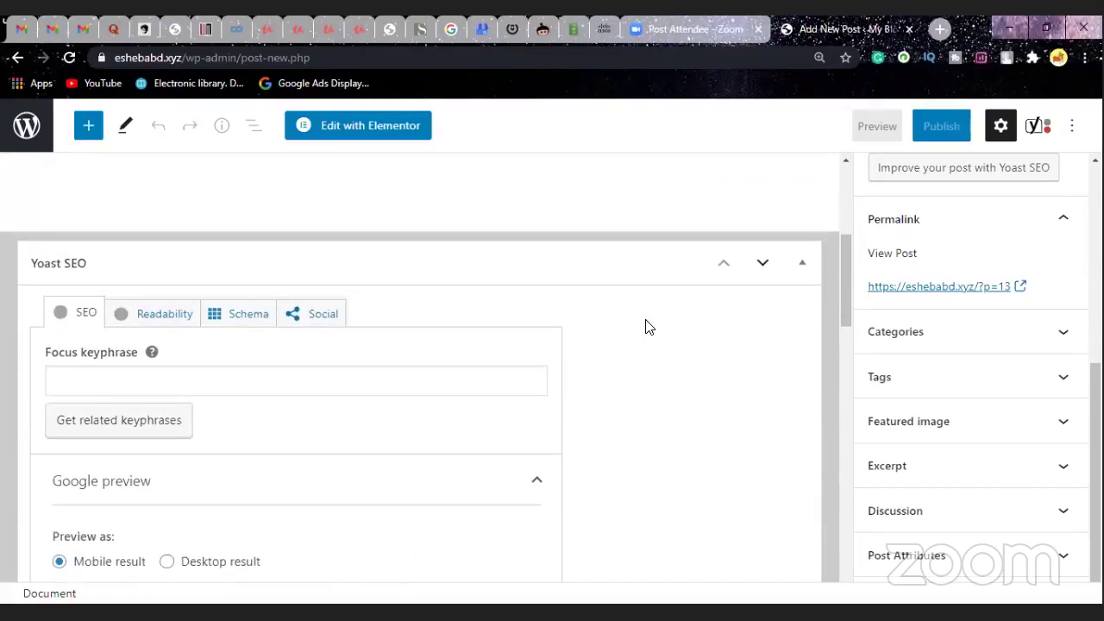
scroll(648, 327, "down", 1)
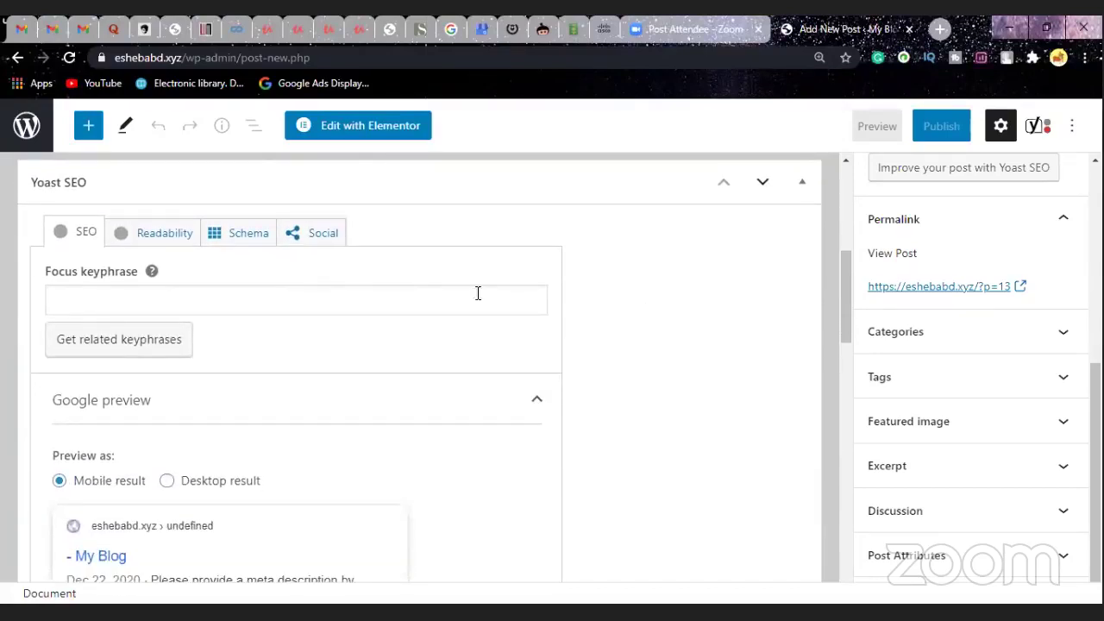
Switch Yoast to Readability and review its single 'not enough content' problem.
left_click(165, 236)
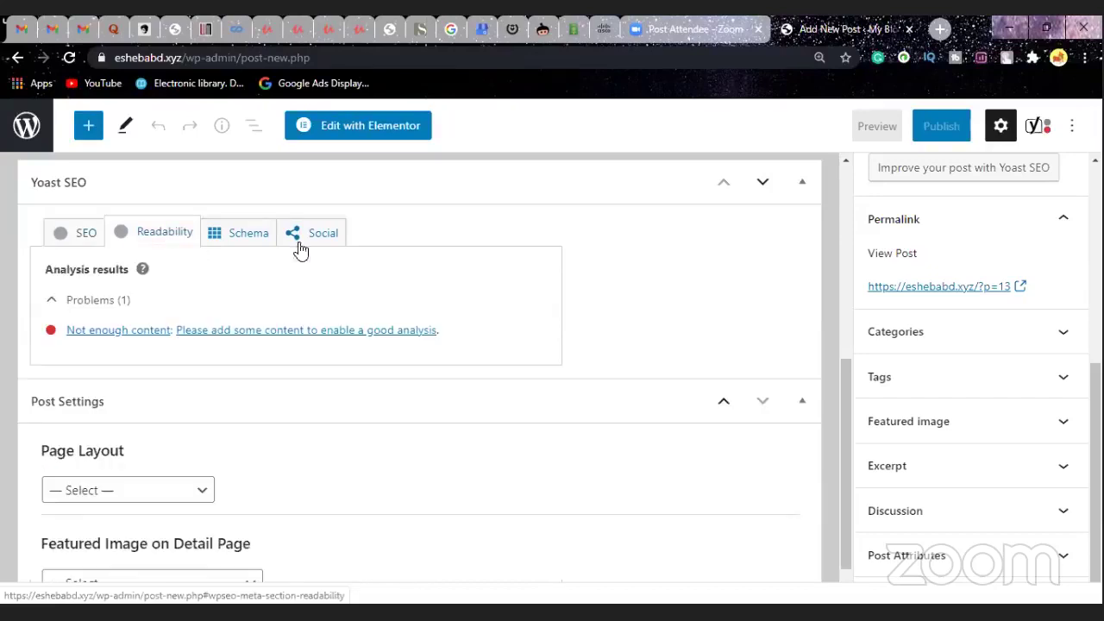
scroll(559, 279, "down", 1)
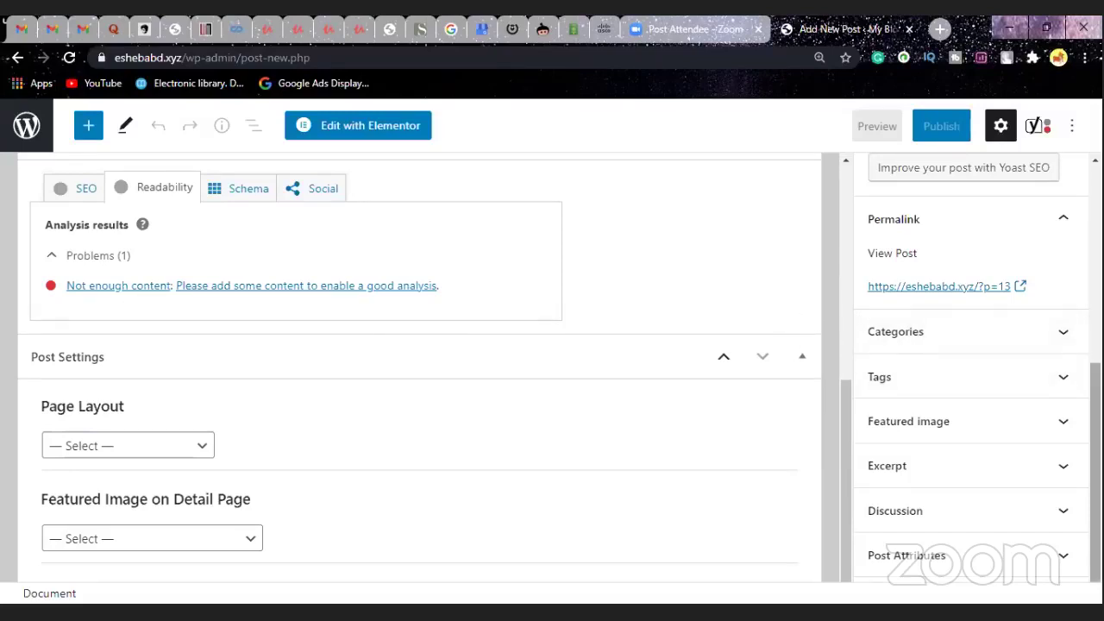
scroll(975, 371, "down", 1)
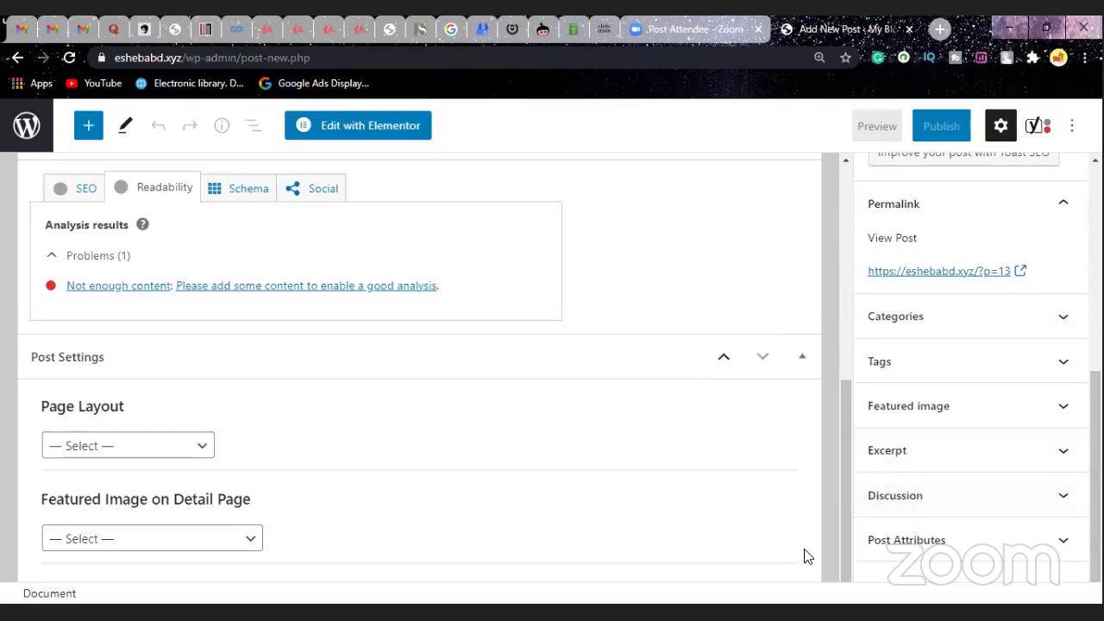
Expand the post attributes settings, then leave the editor for the All Posts list.
left_click(941, 550)
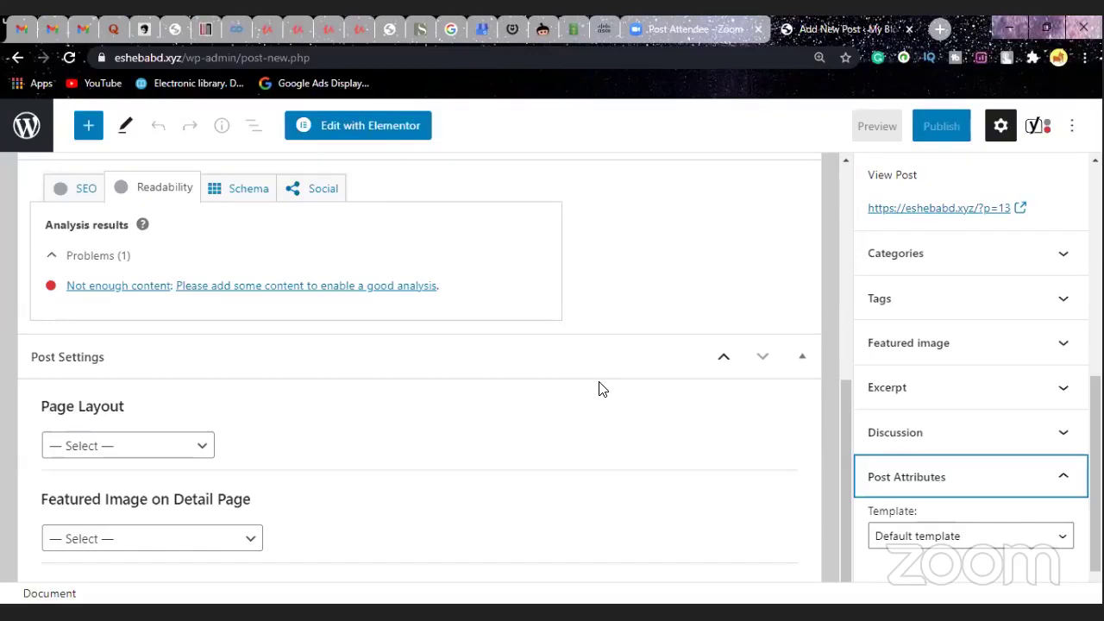
scroll(399, 406, "up", 2)
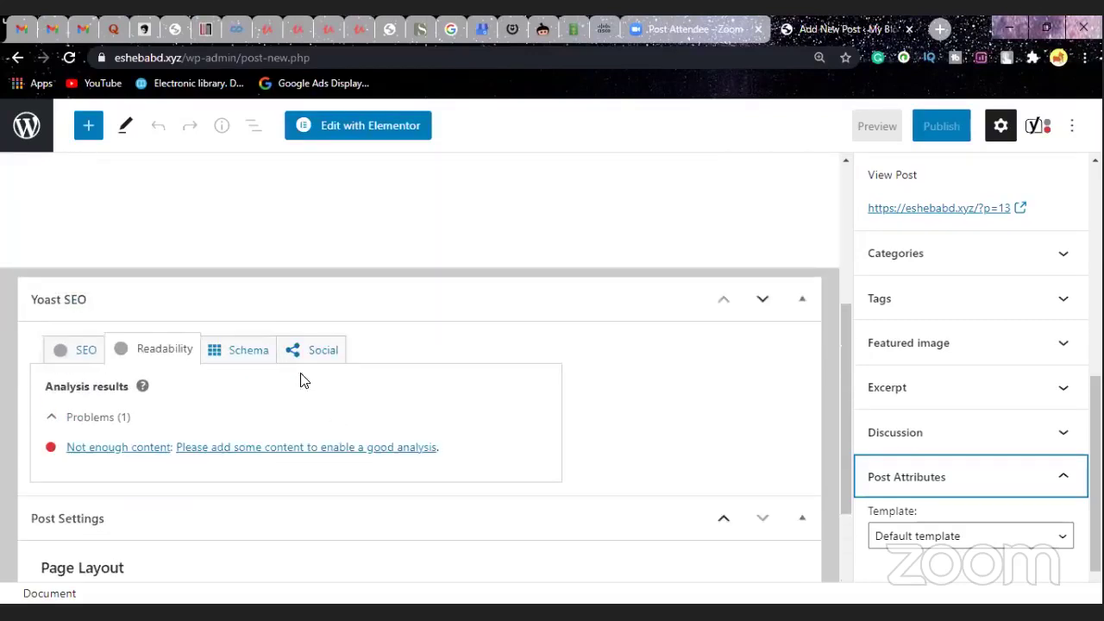
left_click(17, 57)
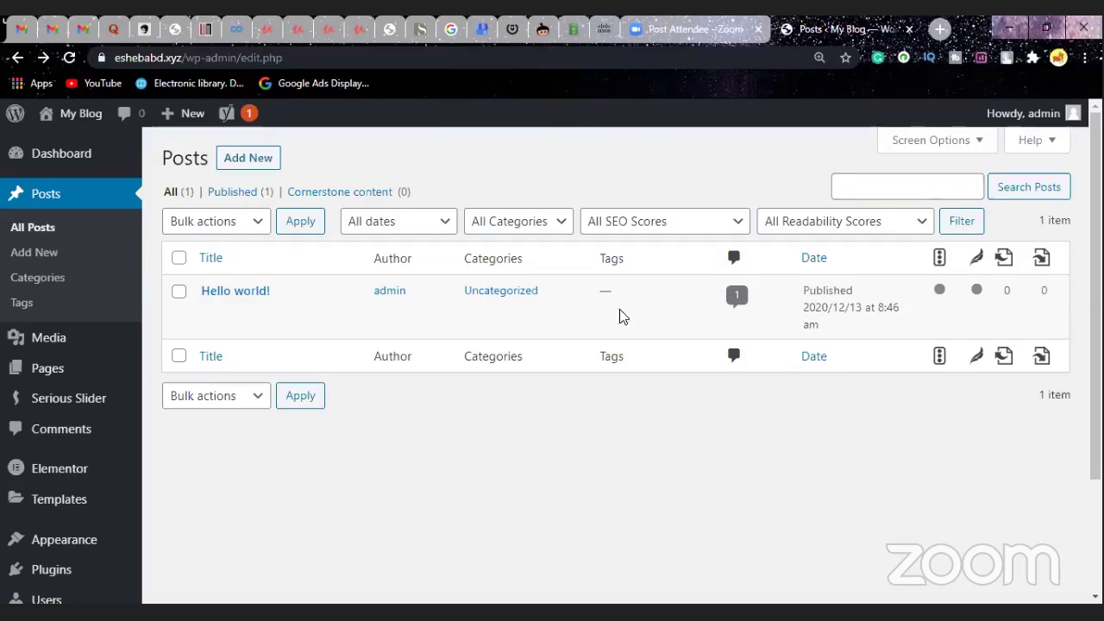
left_click(738, 226)
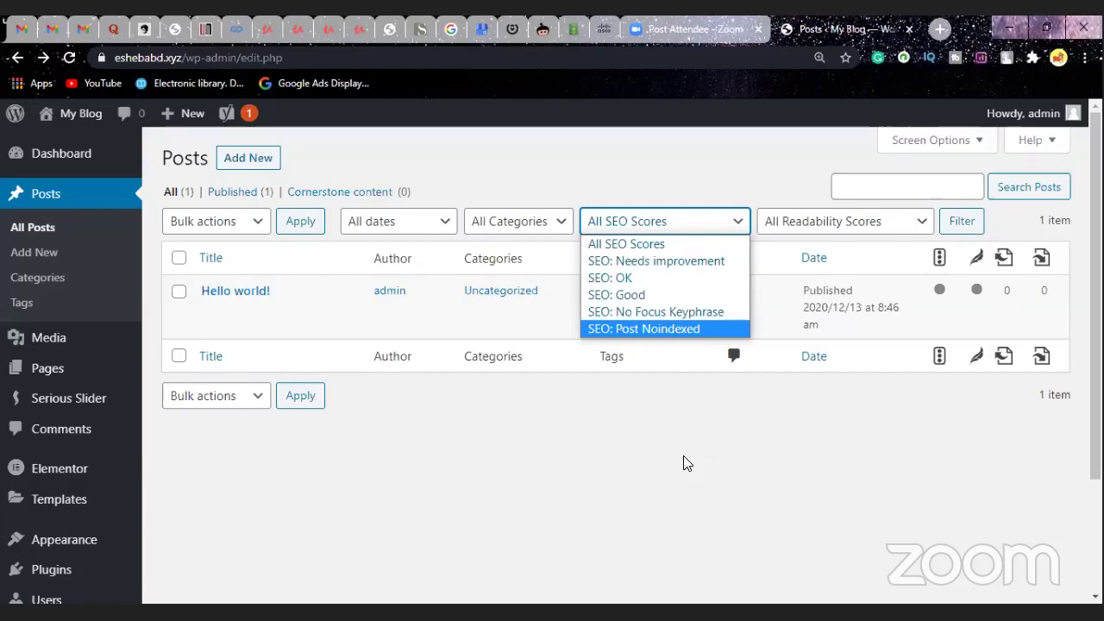
left_click(683, 463)
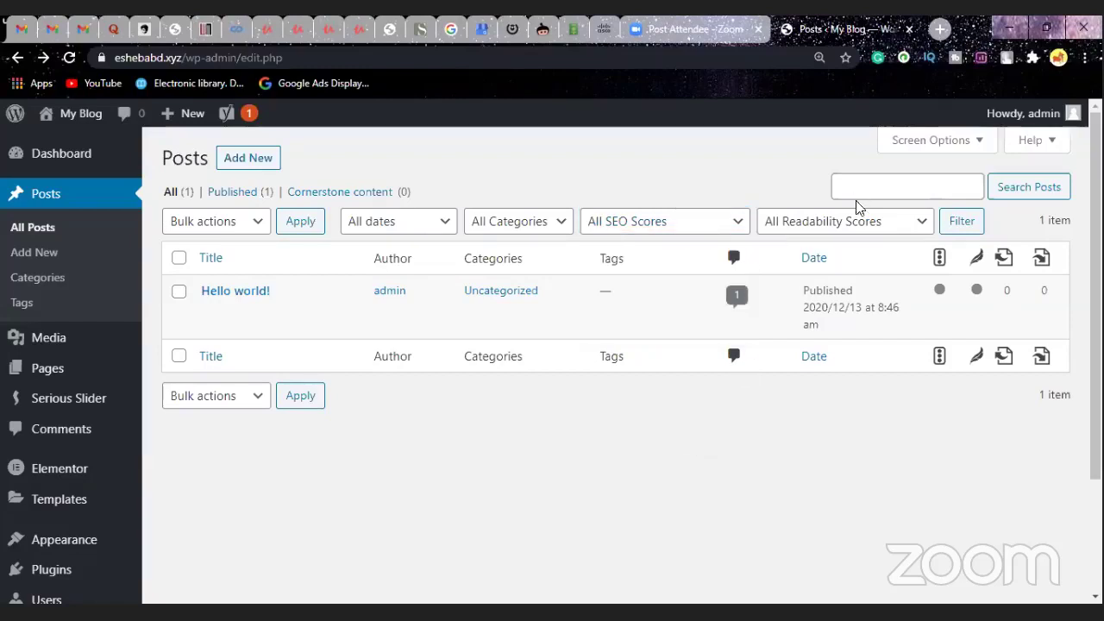
left_click(873, 226)
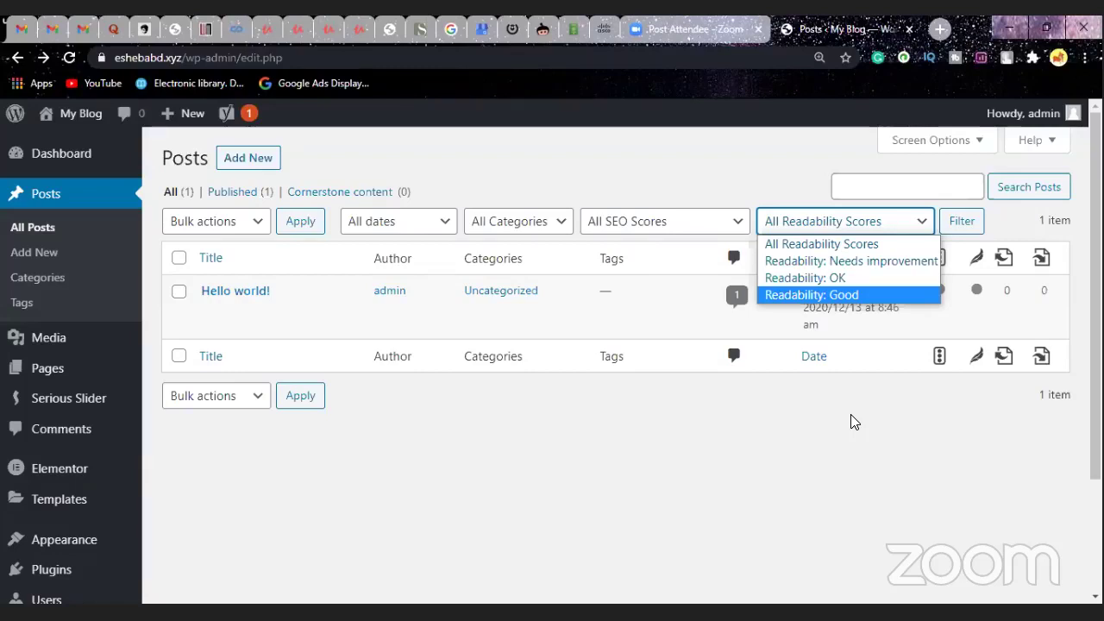
left_click(806, 457)
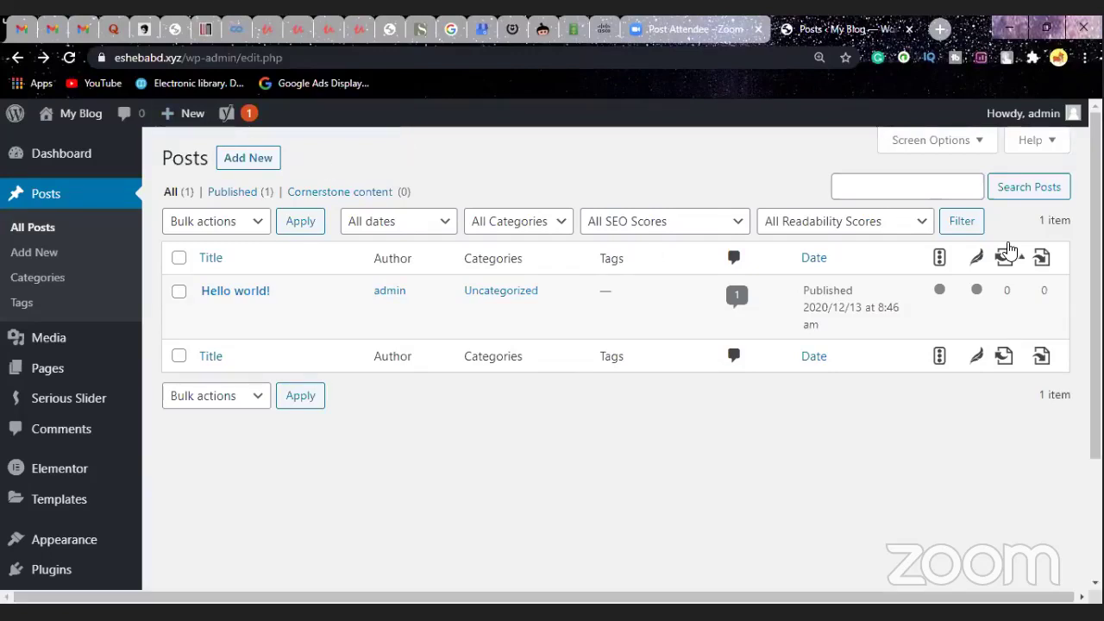
Open the All Readability Scores filter dropdown above the posts table.
left_click(906, 222)
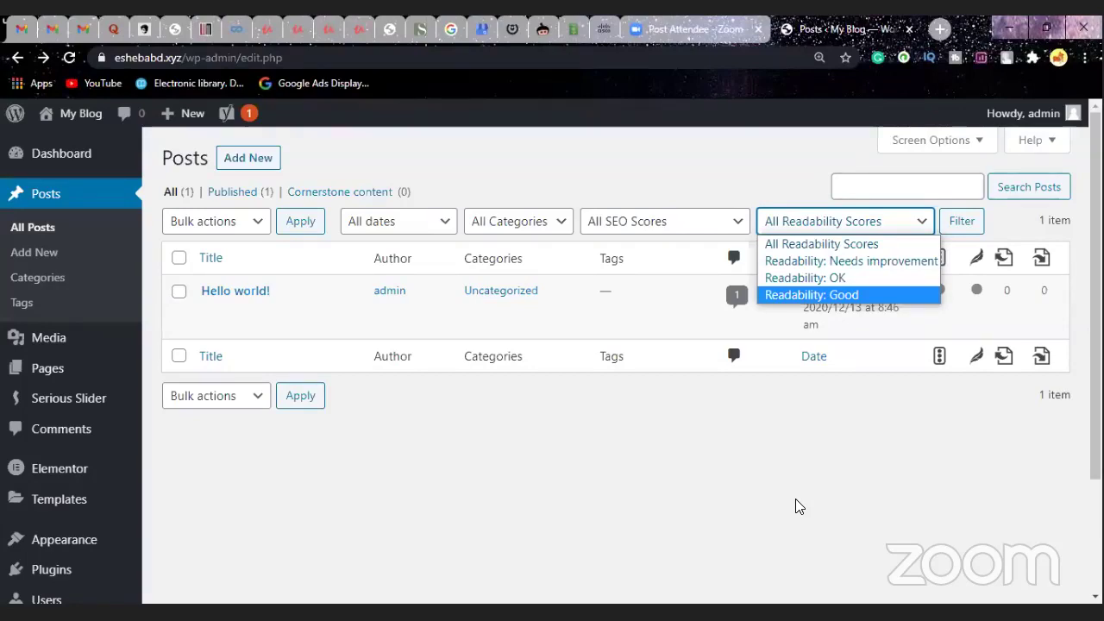
Open a new Chrome tab showing the Google start page.
left_click(938, 31)
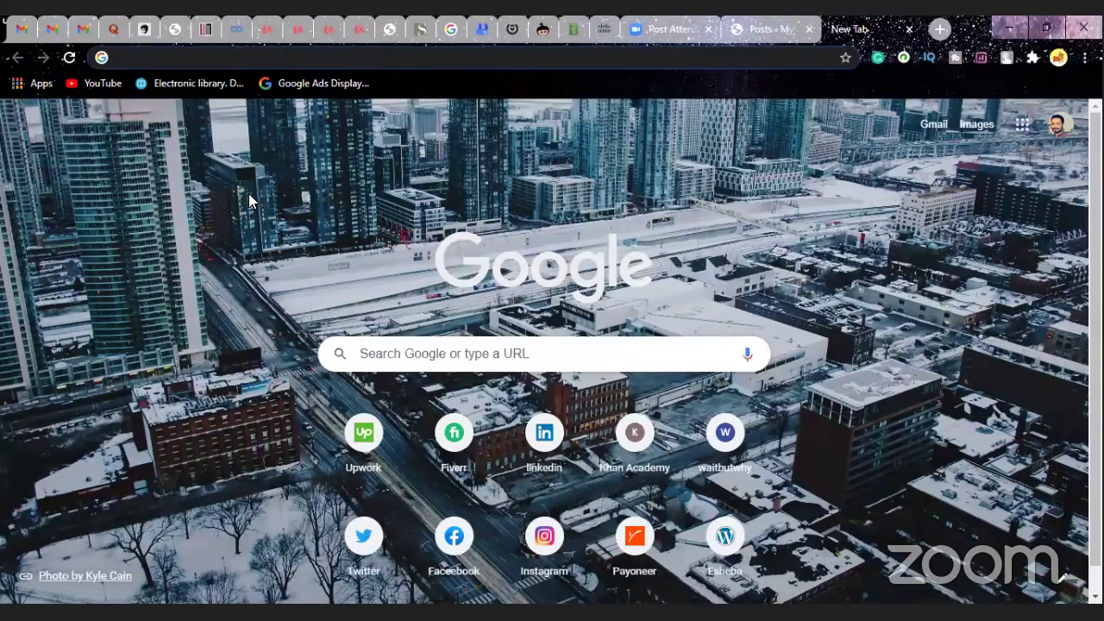
Search Google for 'barcode chittagong' using the address bar suggestion.
left_click(237, 58)
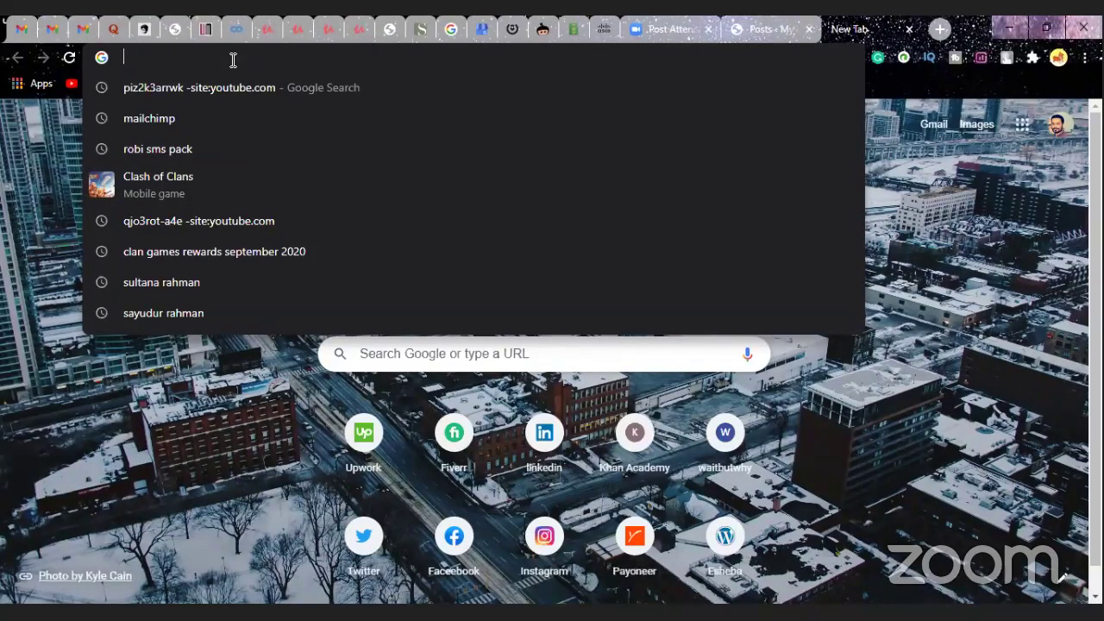
type("barc")
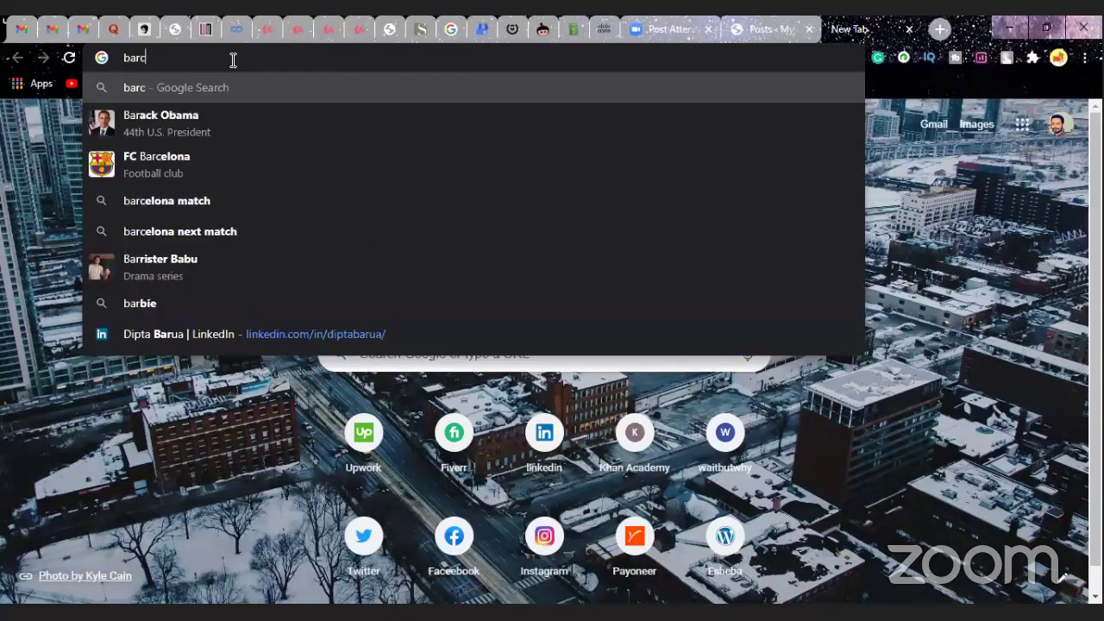
type("ode")
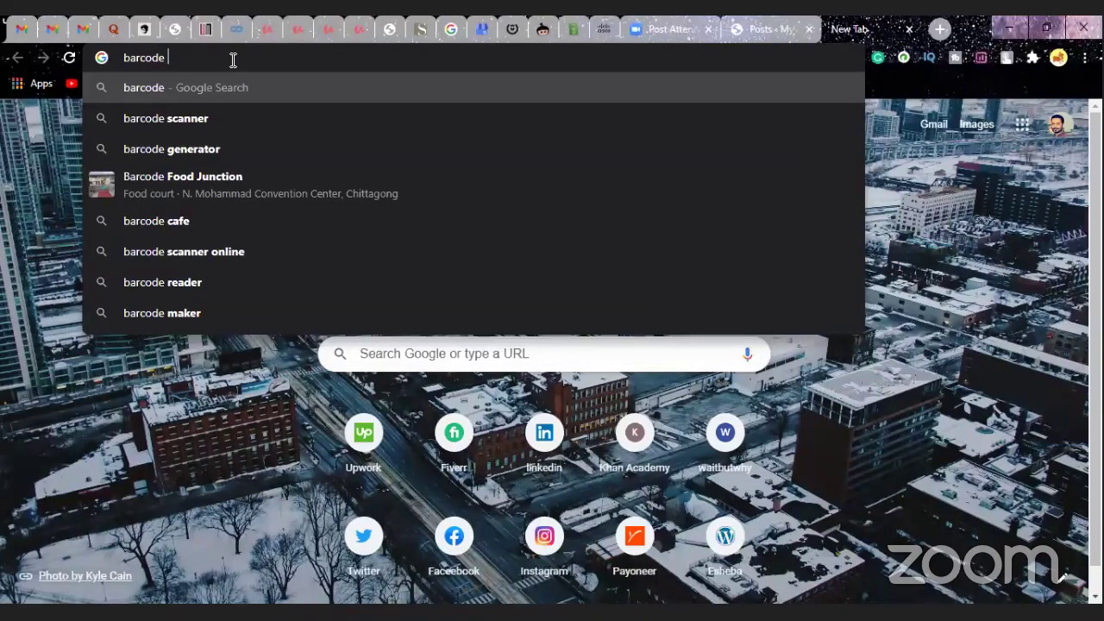
type(" ch")
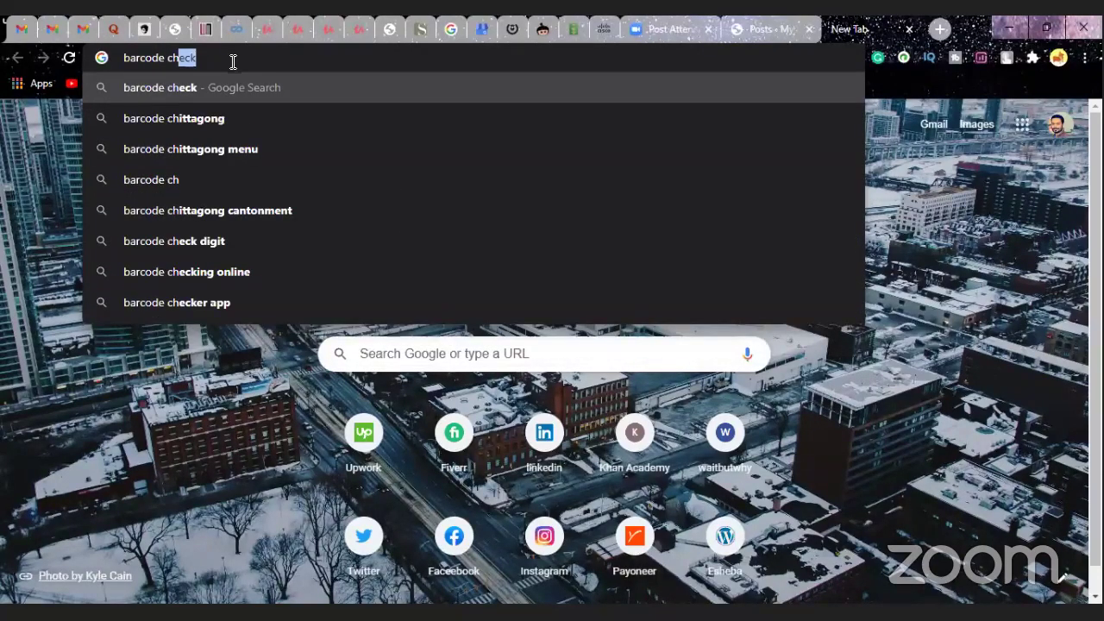
left_click(219, 114)
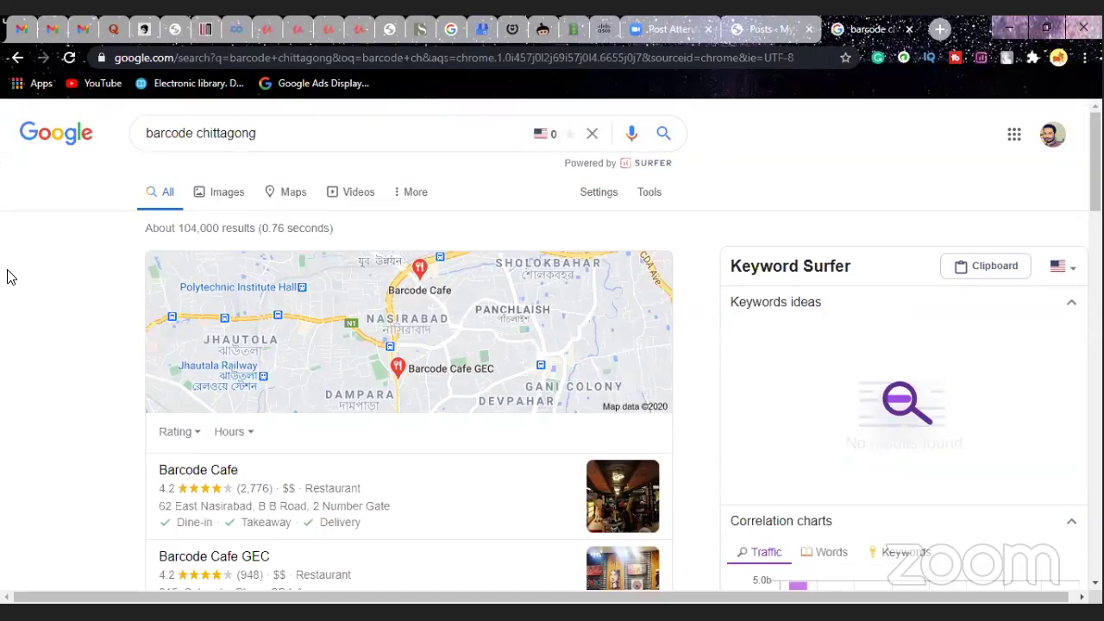
Open the Barcode Cafe listing (4.2 stars, 2,776 reviews) from the barcode chittagong local results.
scroll(11, 276, "down", 1)
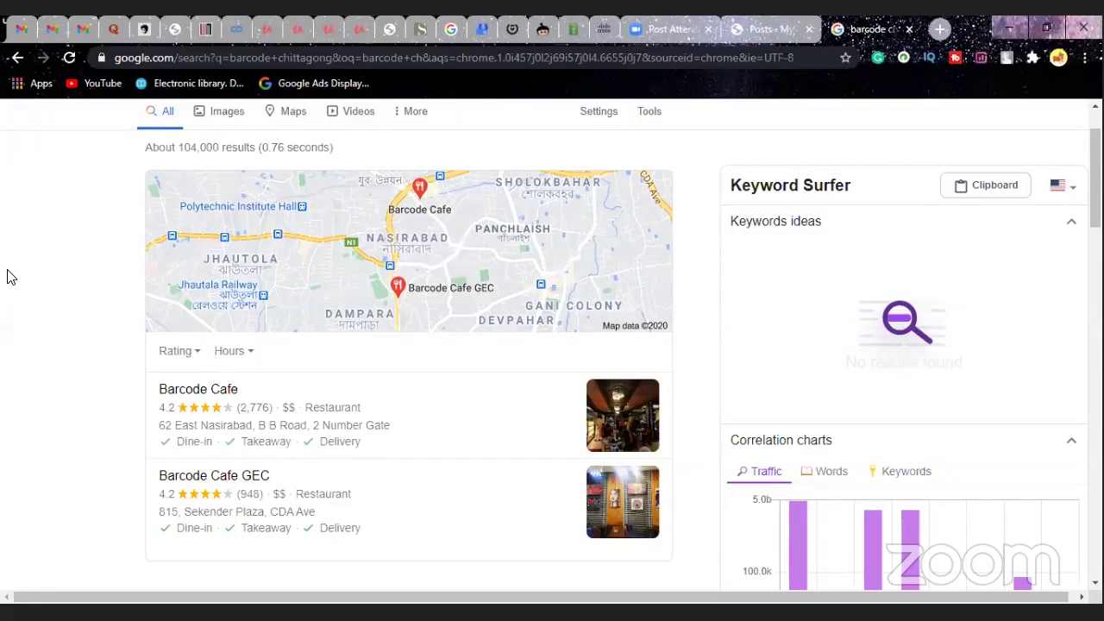
scroll(10, 274, "up", 1)
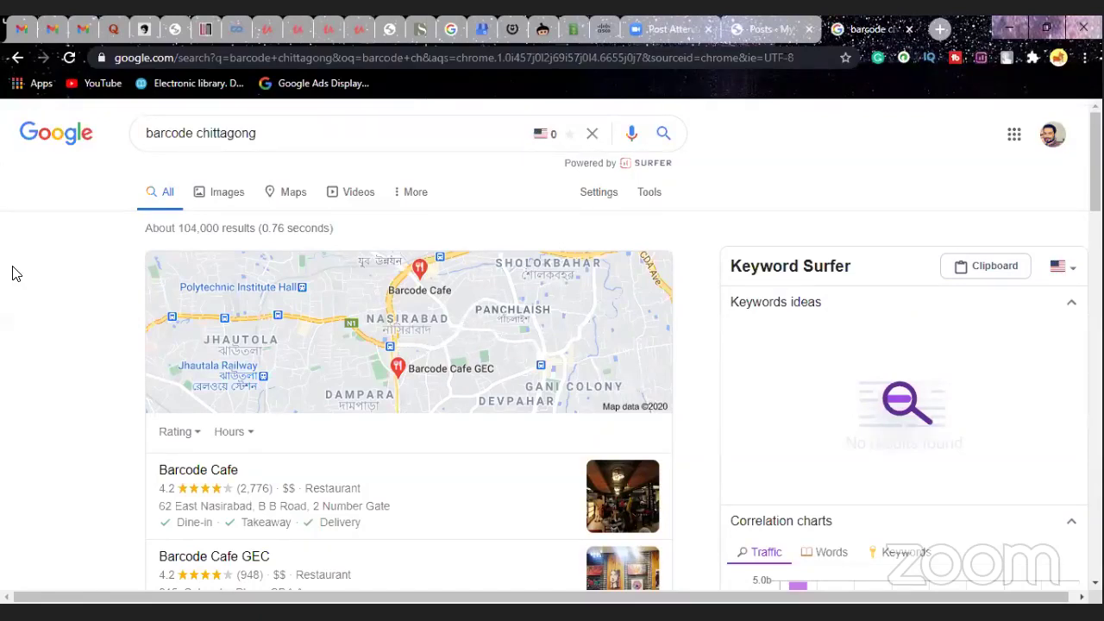
scroll(739, 290, "down", 4)
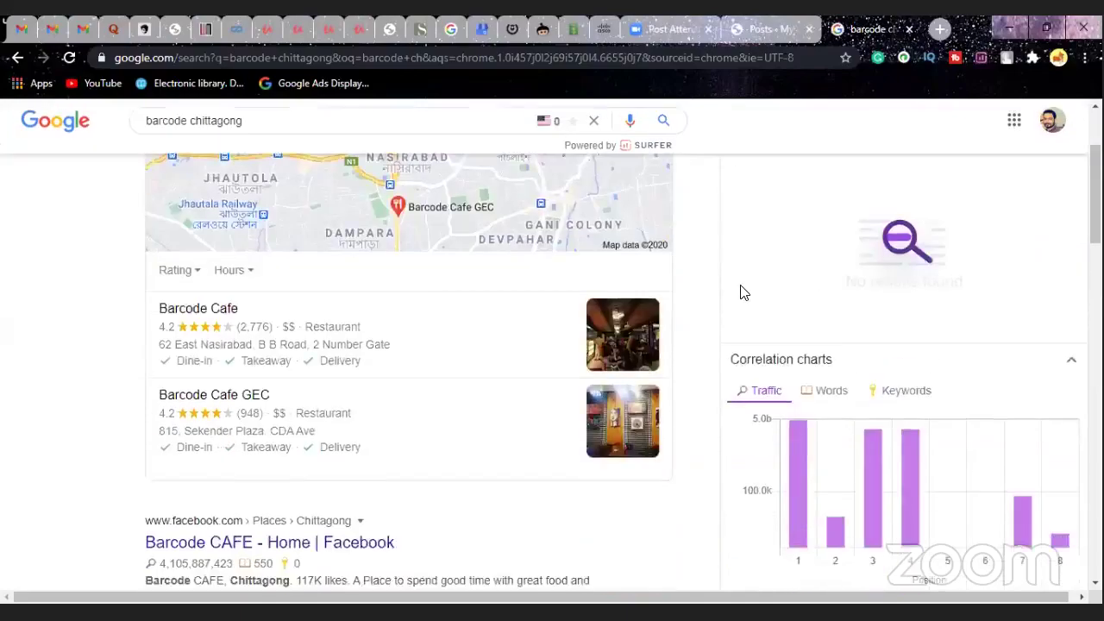
scroll(745, 295, "down", 5)
scroll(744, 296, "up", 1)
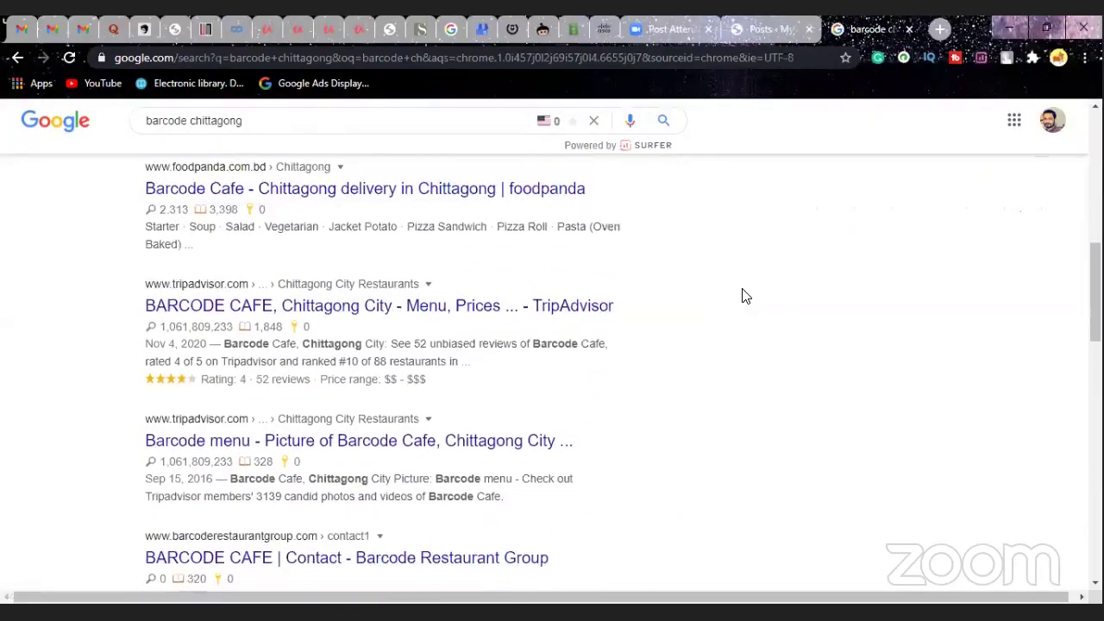
scroll(746, 296, "up", 3)
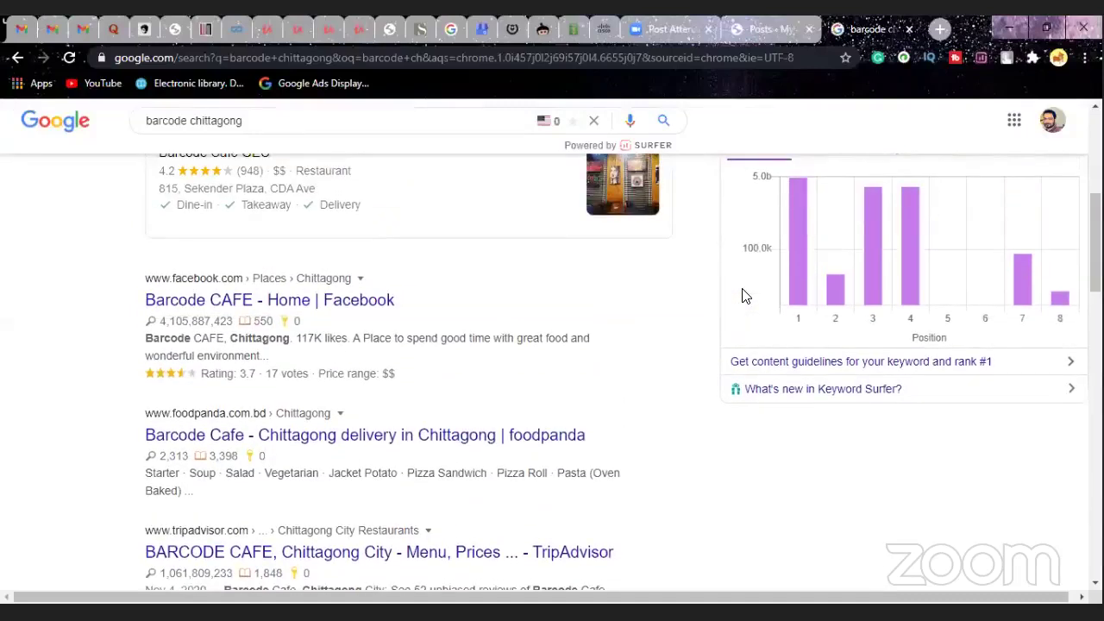
scroll(746, 296, "down", 1)
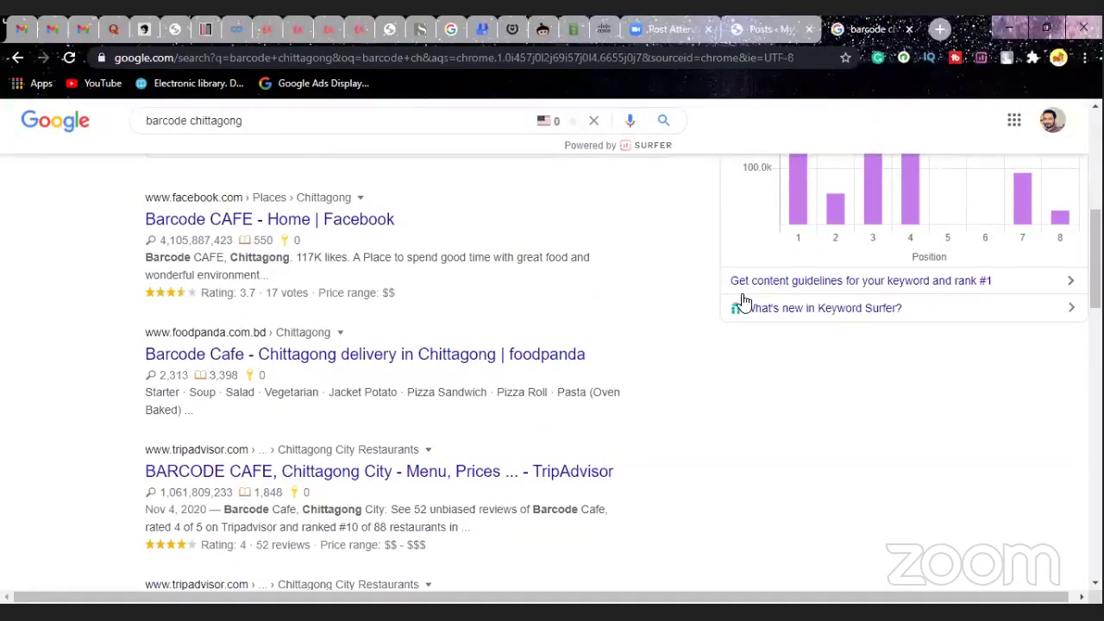
scroll(722, 303, "up", 6)
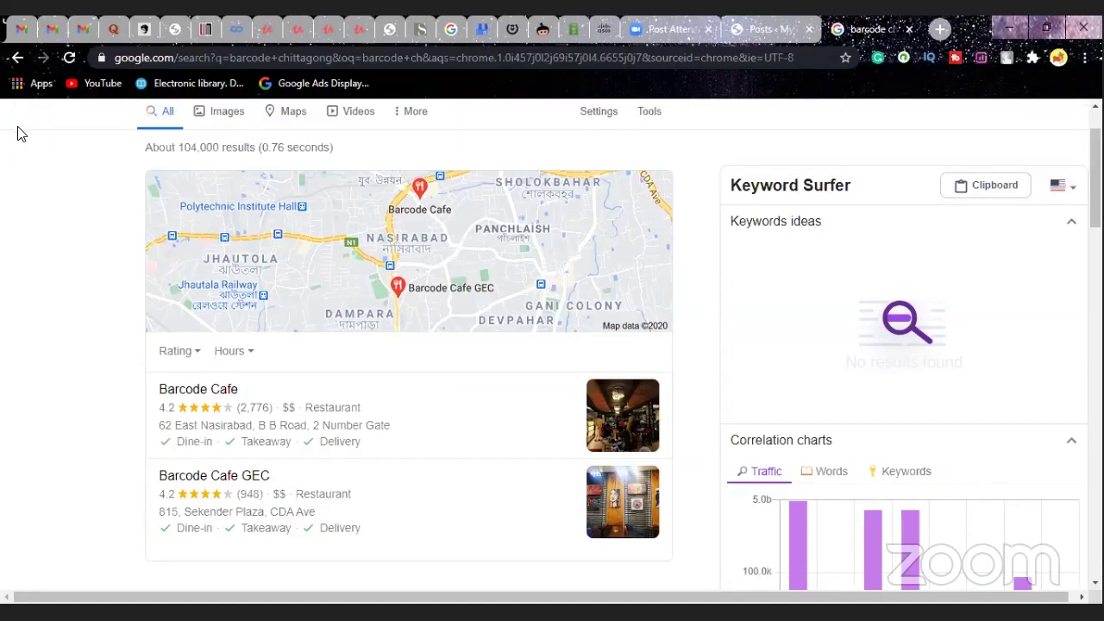
left_click(209, 392)
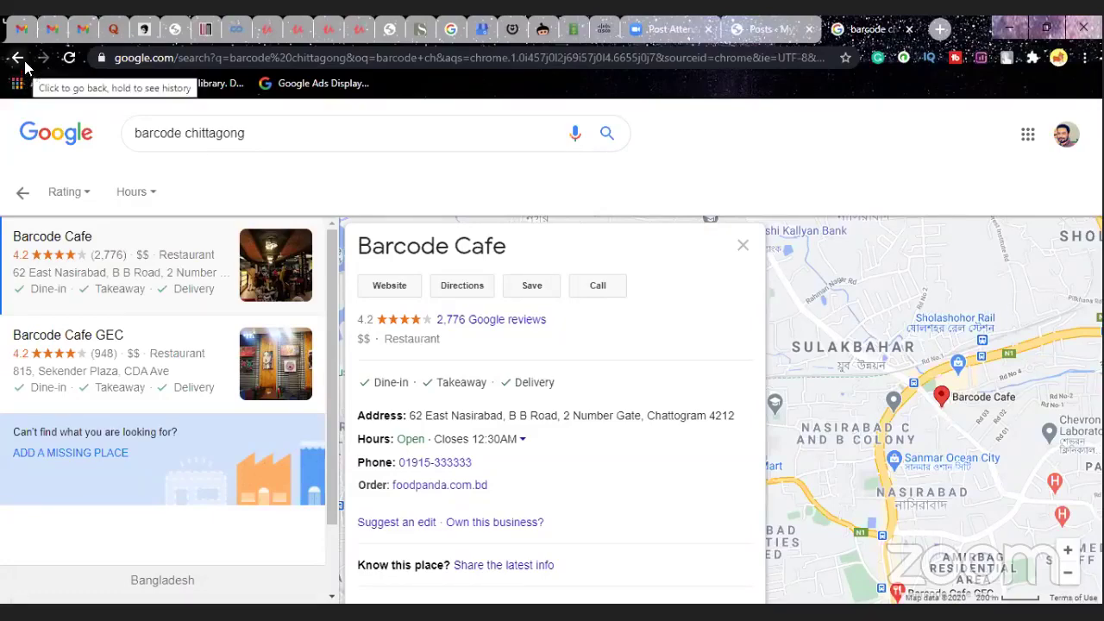
Go back from Barcode Cafe's details to the barcode chittagong results page.
left_click(17, 57)
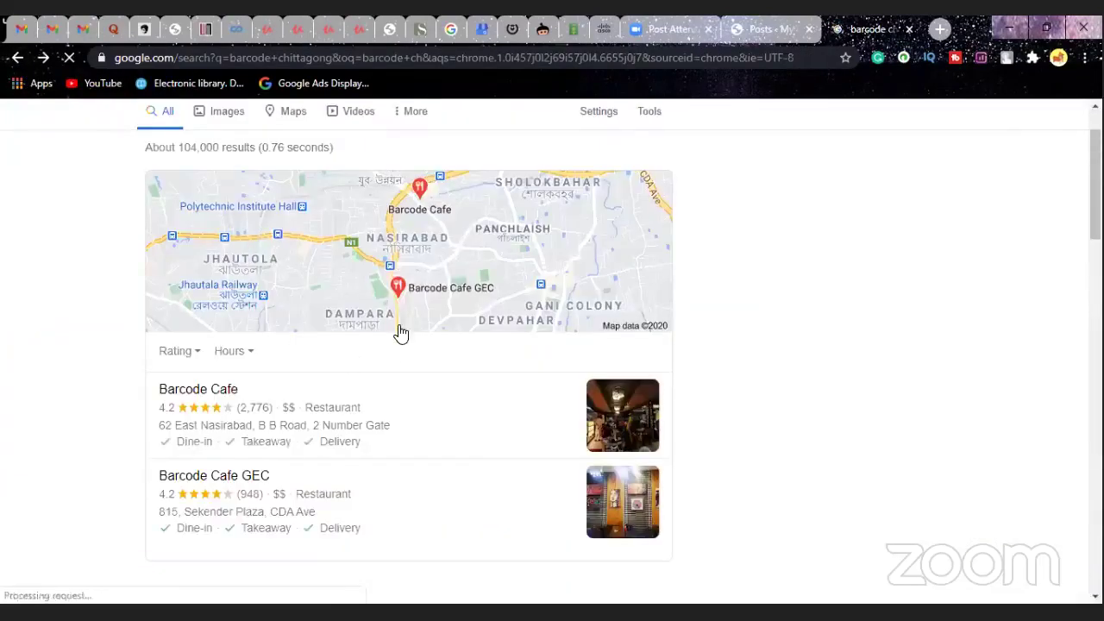
Search 'barcode chittagong' again from the New Tab page and open the Barcode Cafe card.
left_click(17, 58)
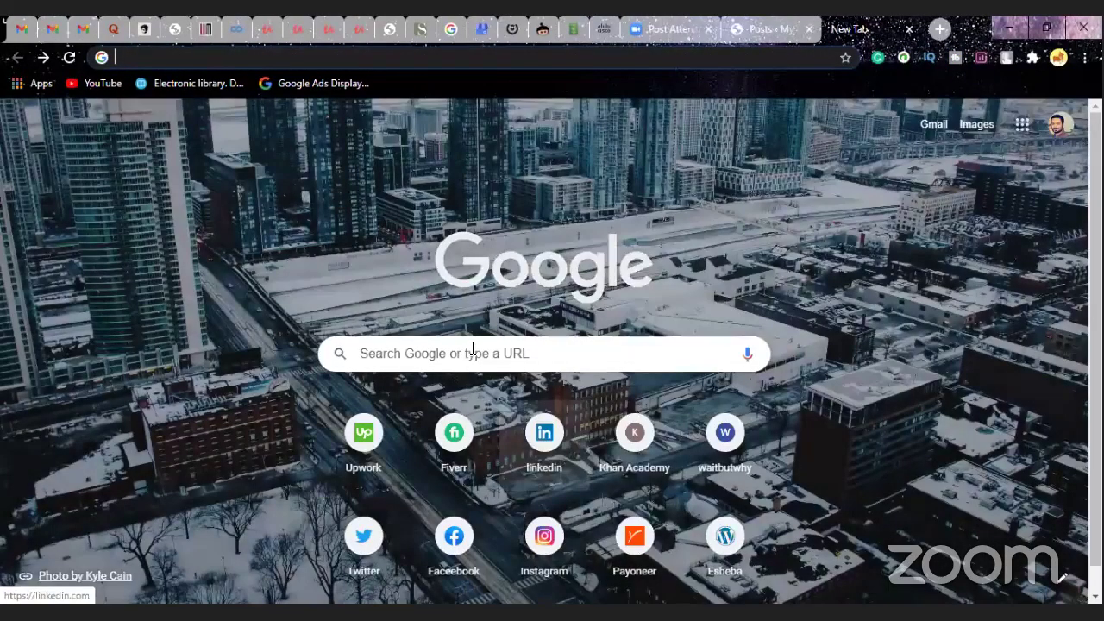
left_click(473, 352)
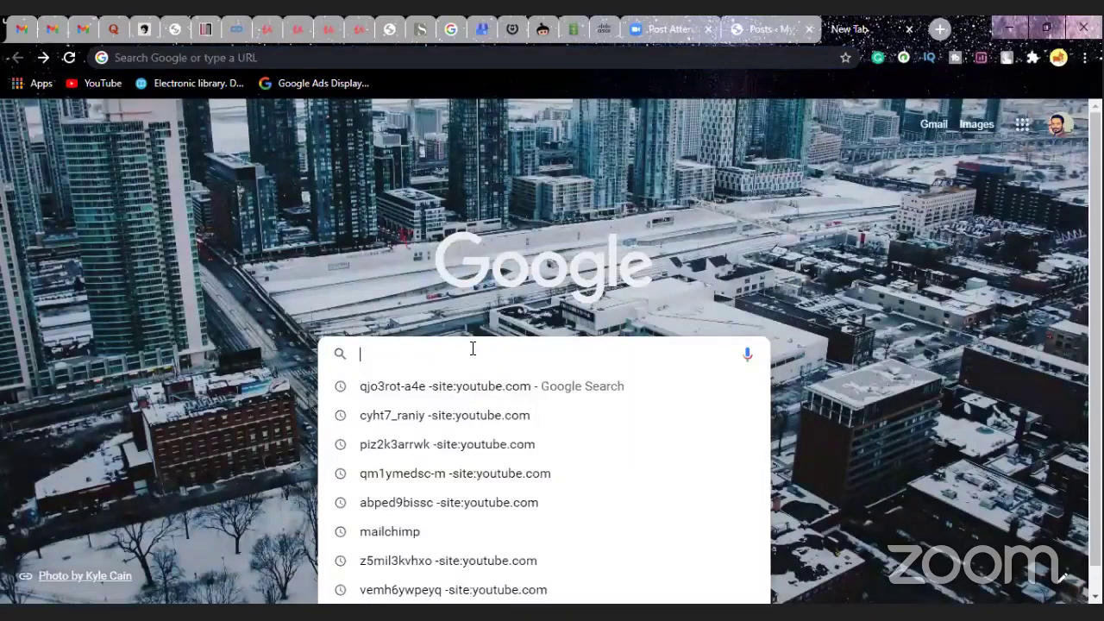
type("ba")
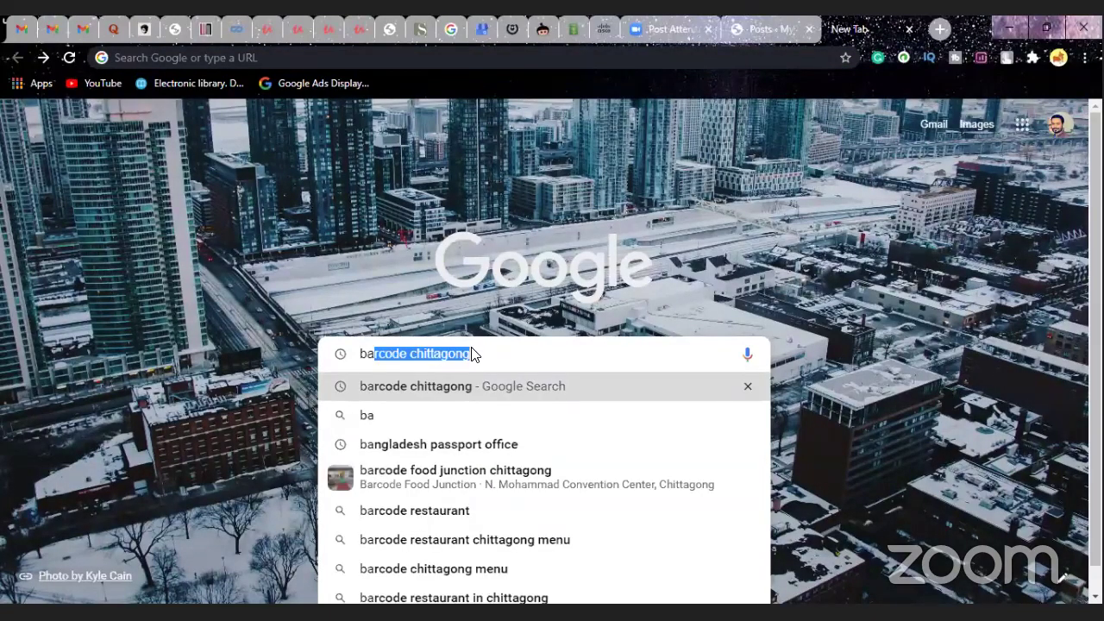
key("Return")
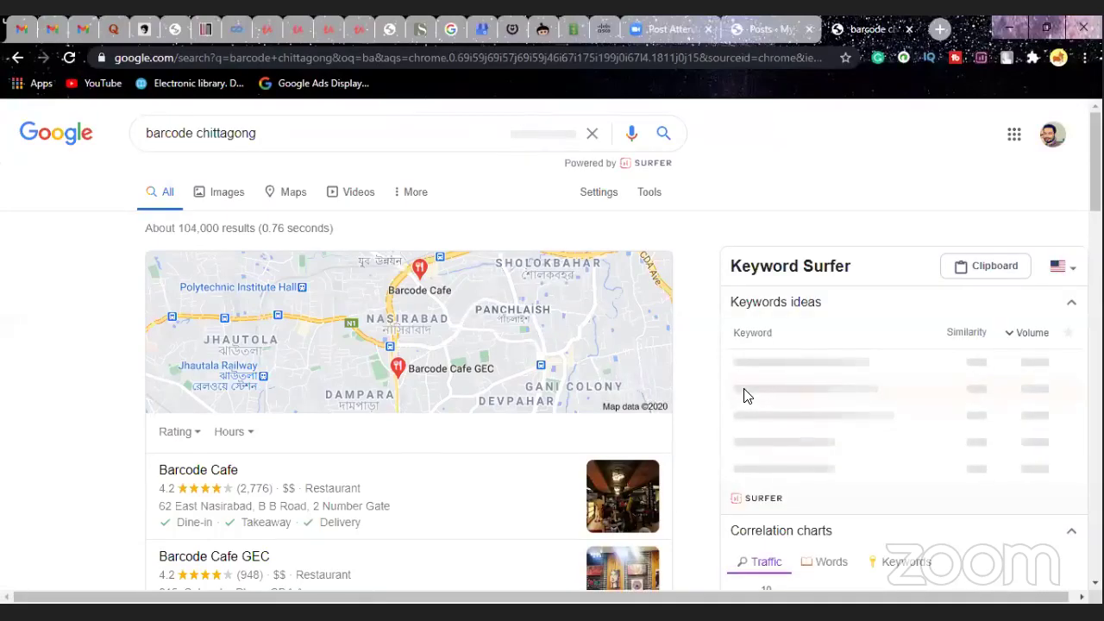
scroll(747, 396, "down", 3)
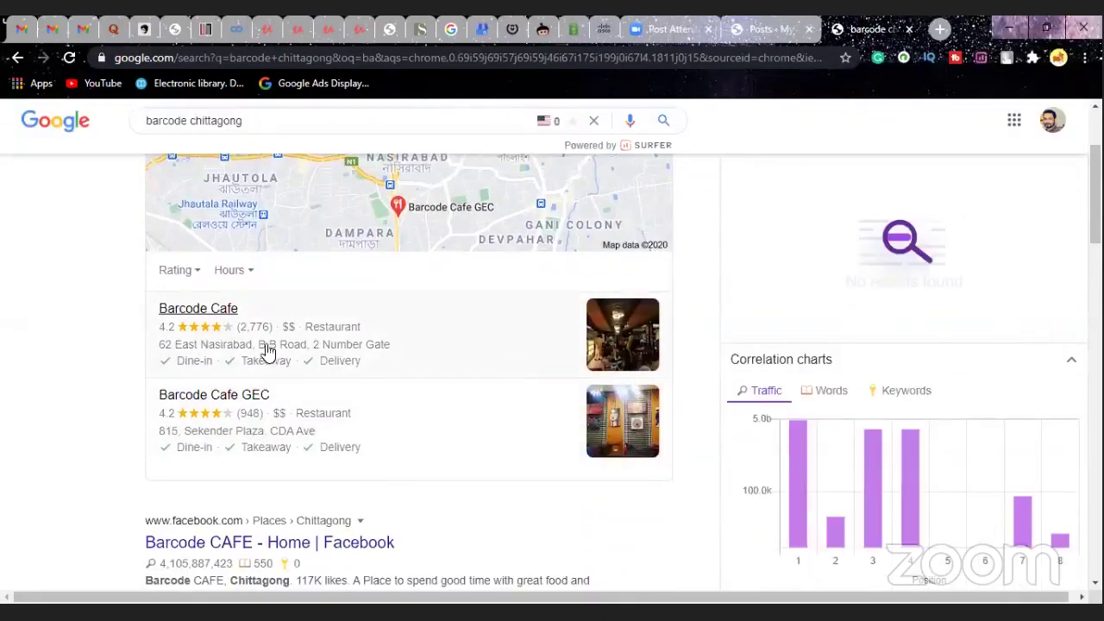
left_click(516, 312)
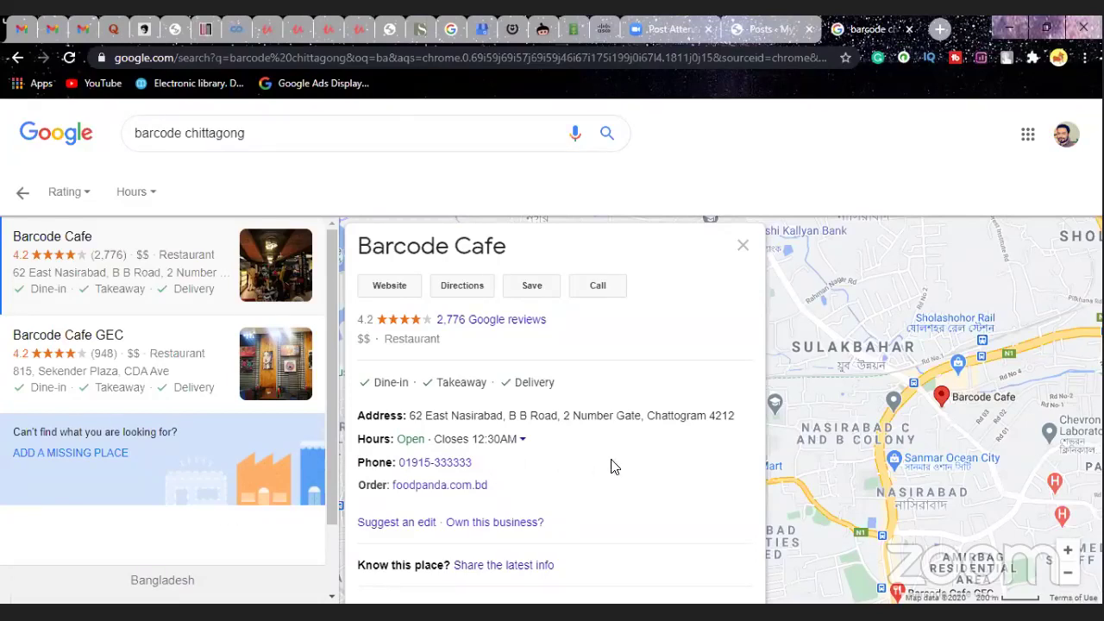
scroll(697, 473, "down", 1)
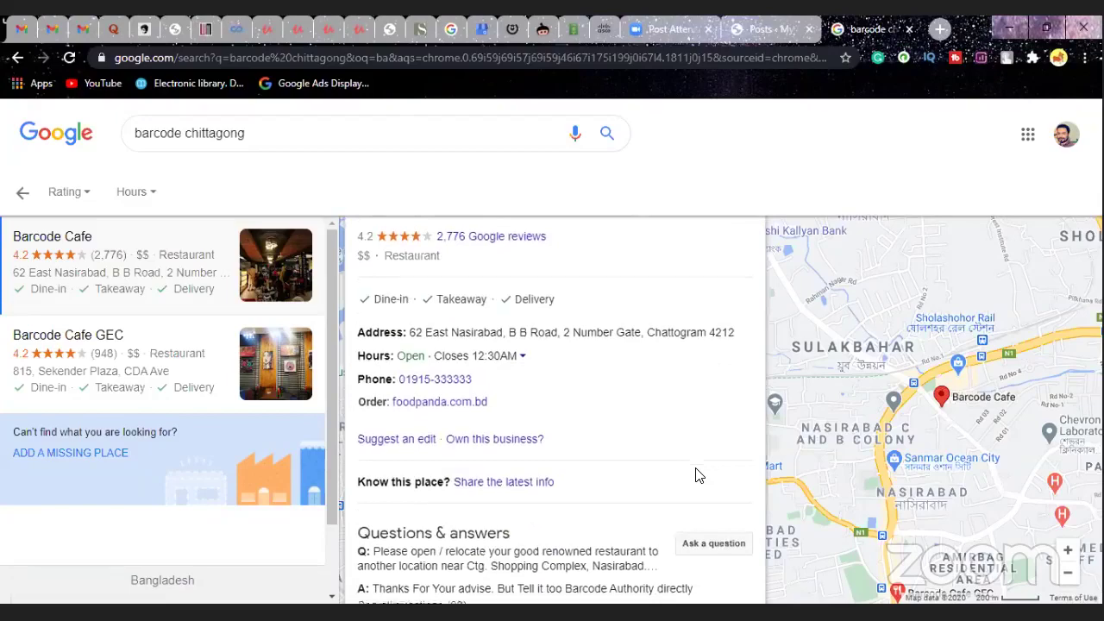
scroll(698, 474, "down", 1)
scroll(698, 474, "up", 1)
scroll(699, 476, "up", 1)
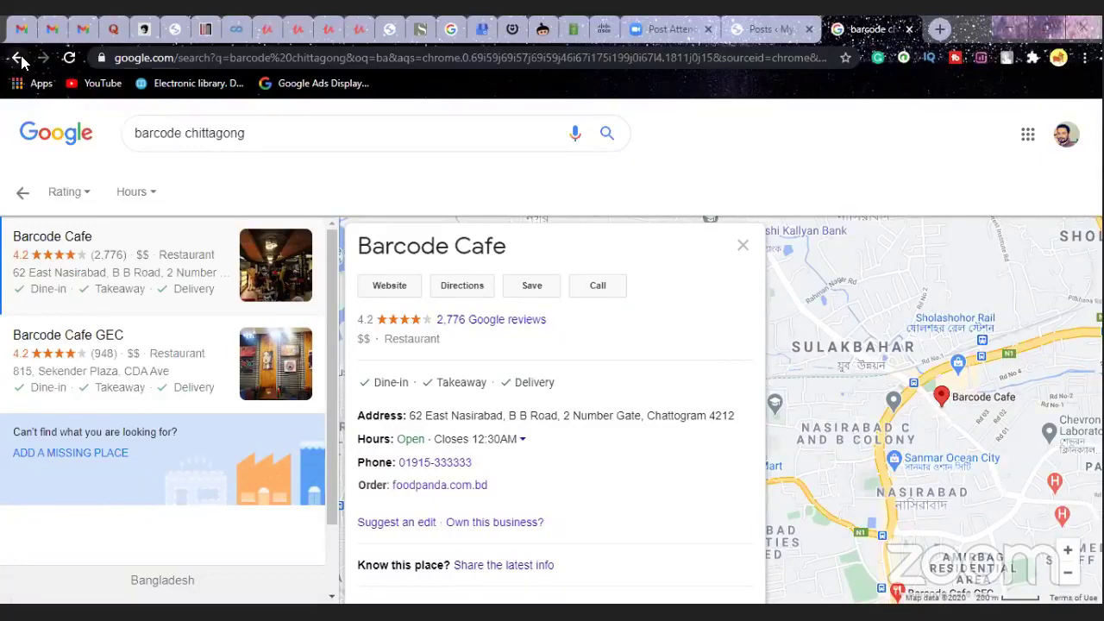
Search for the computer consultant's name and open their Khagrachhari business listing (5.0, 5 reviews).
left_click(258, 137)
key("BackSpace")
key("BackSpace")
key("BackSpace")
key("BackSpace")
key("BackSpace")
key("BackSpace")
key("BackSpace")
key("BackSpace")
key("BackSpace")
key("BackSpace")
key("BackSpace")
key("BackSpace")
key("BackSpace")
key("BackSpace")
key("BackSpace")
key("BackSpace")
key("BackSpace")
key("BackSpace")
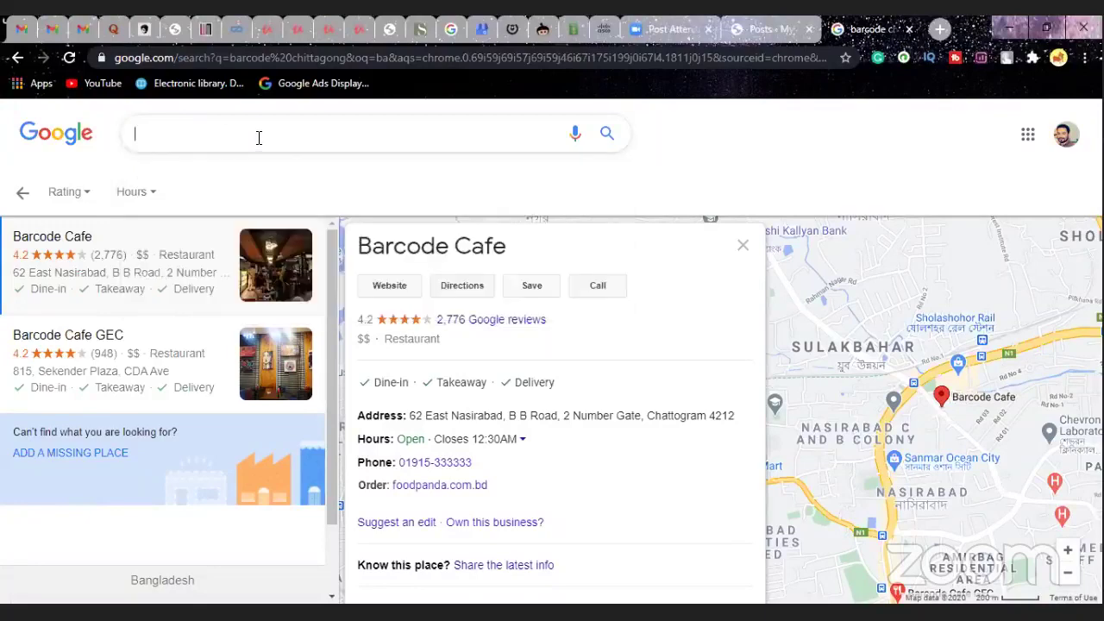
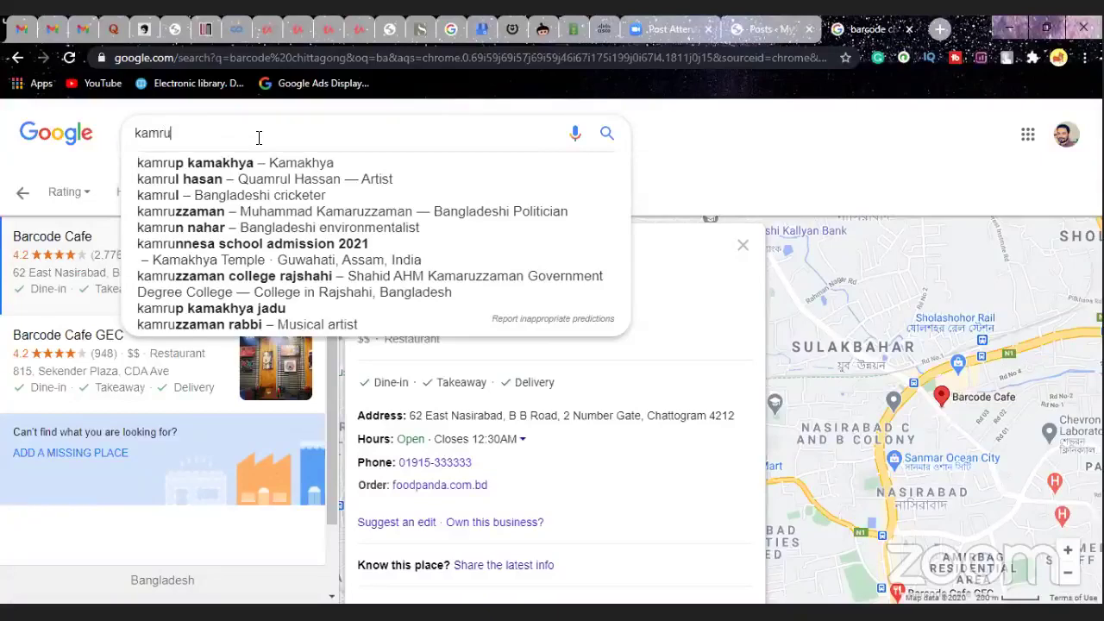
key("BackSpace")
key("BackSpace")
key("BackSpace")
key("BackSpace")
key("BackSpace")
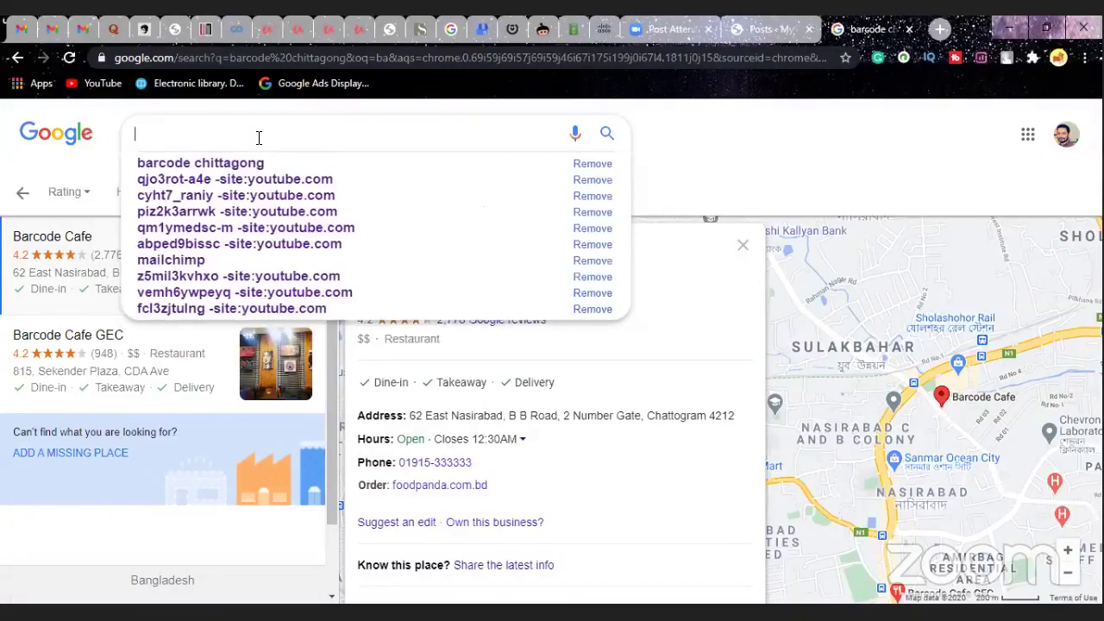
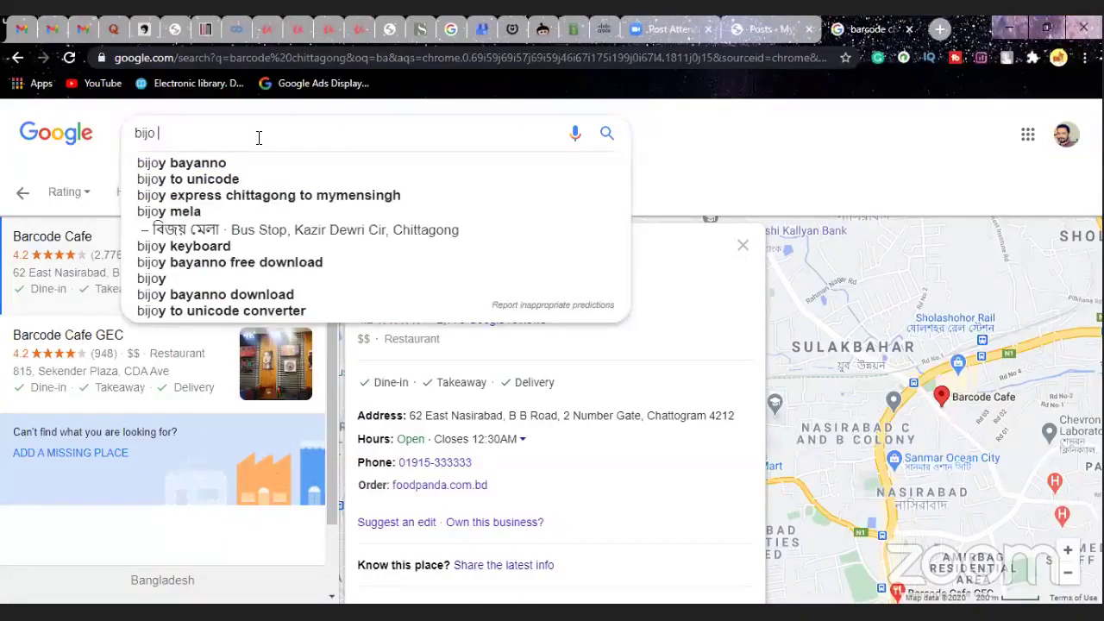
key("BackSpace")
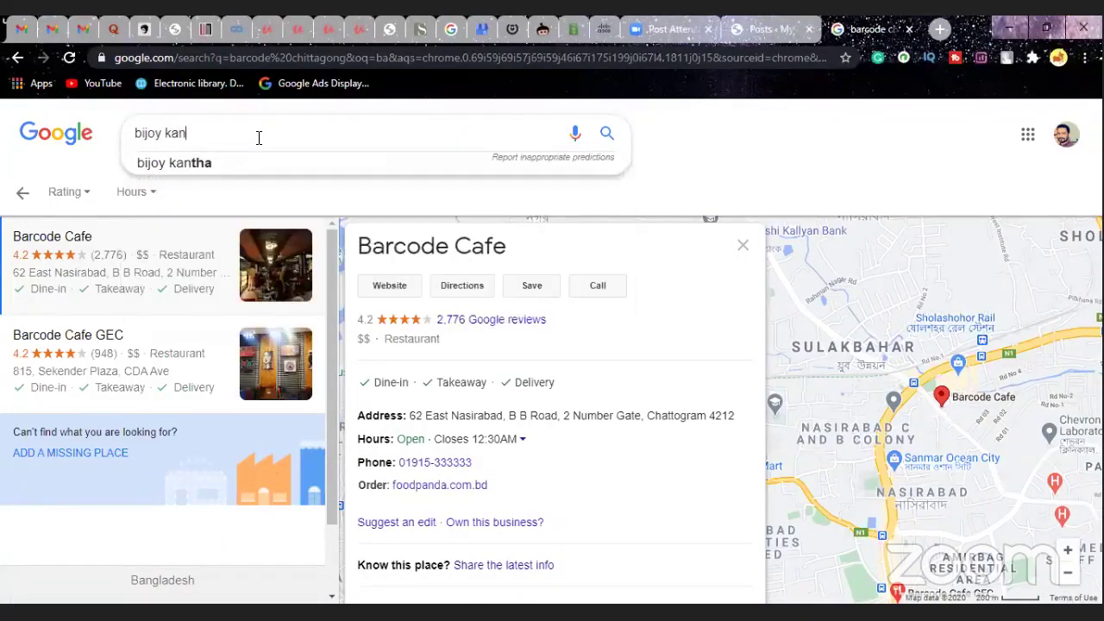
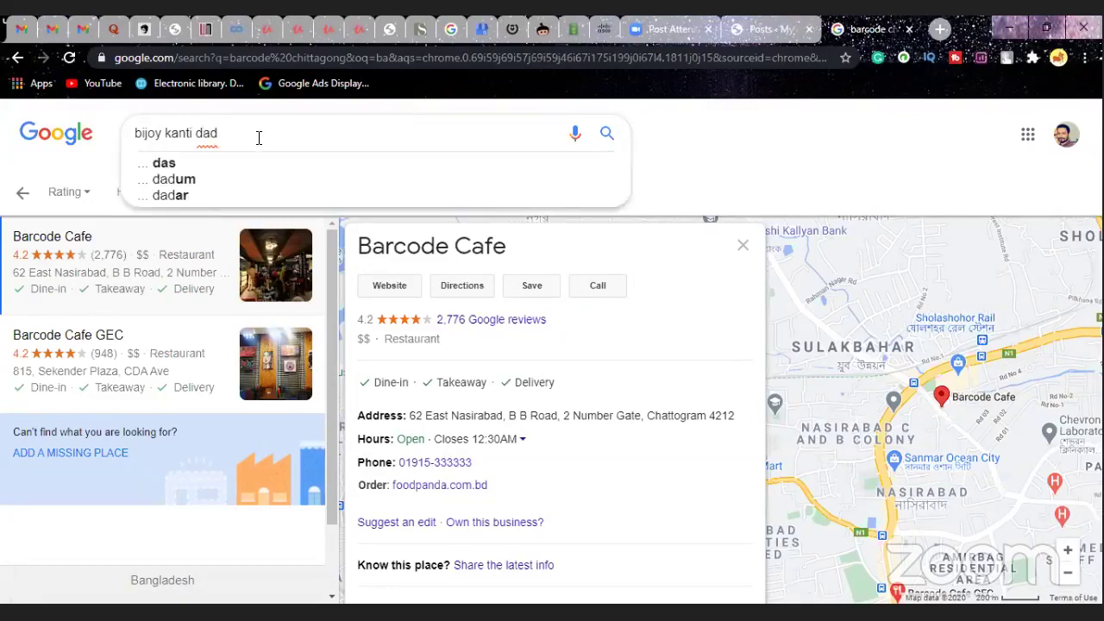
key("BackSpace")
key("Return")
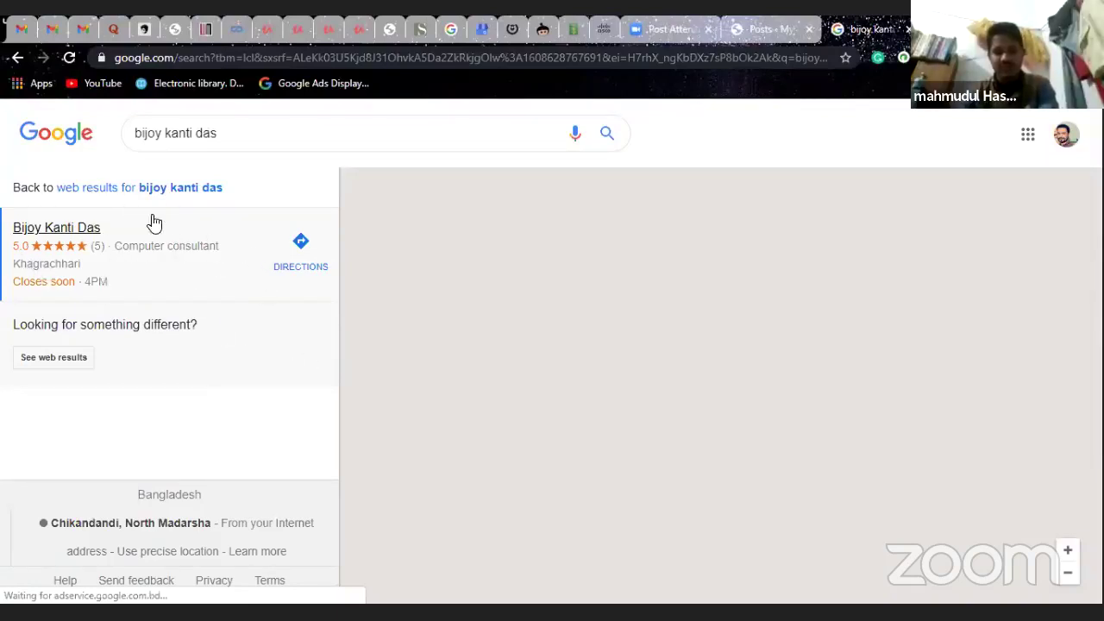
left_click(95, 268)
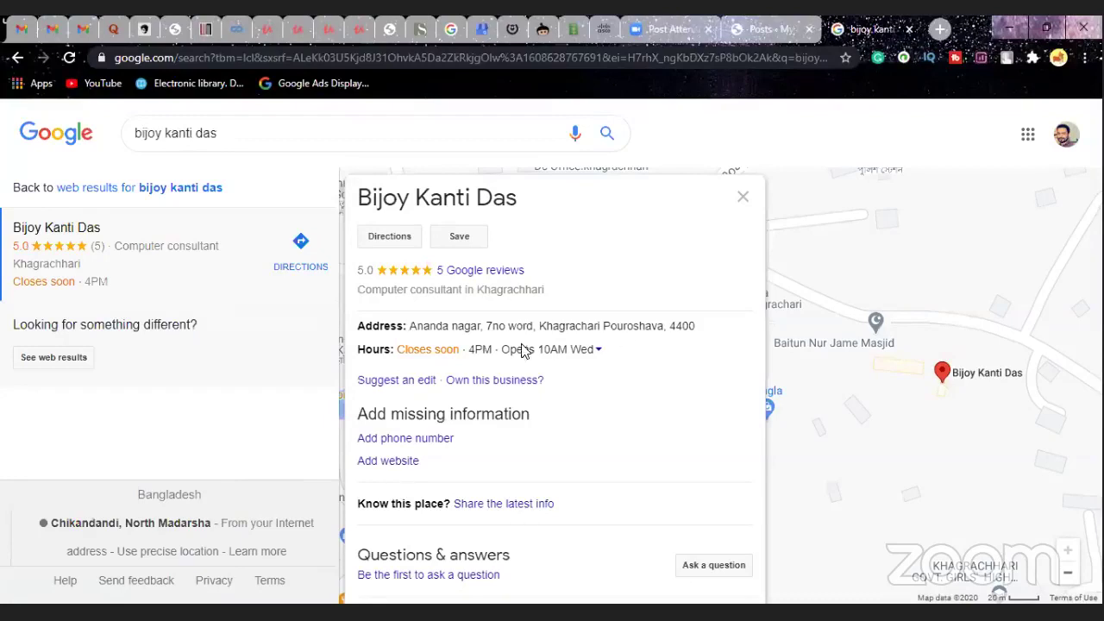
scroll(517, 375, "down", 1)
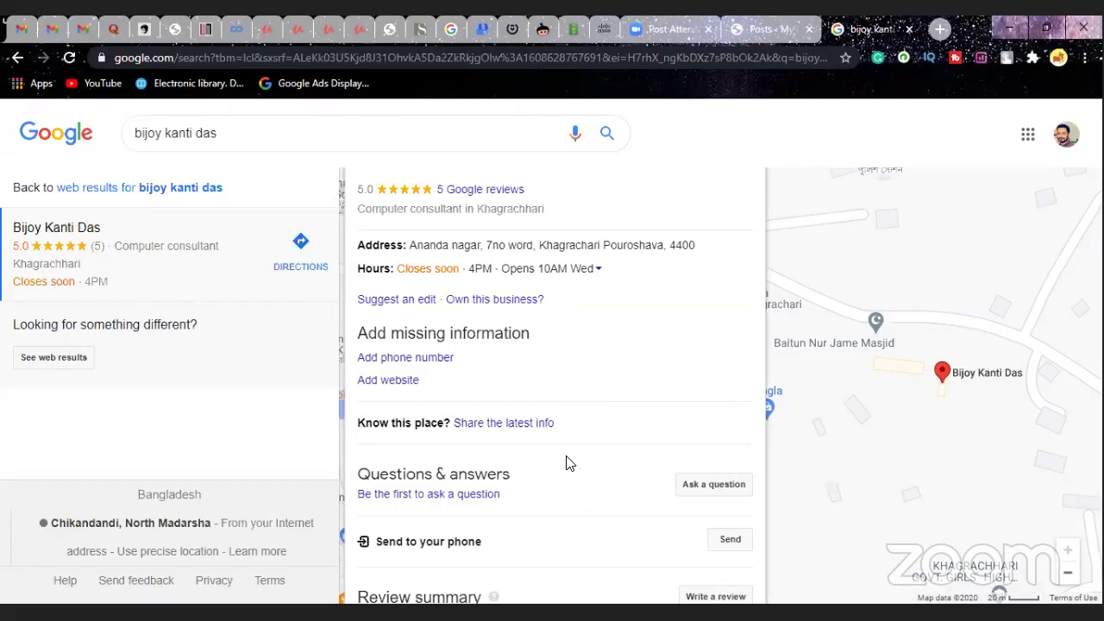
Return to the full web results for the consultant's name and scroll through them.
left_click(184, 188)
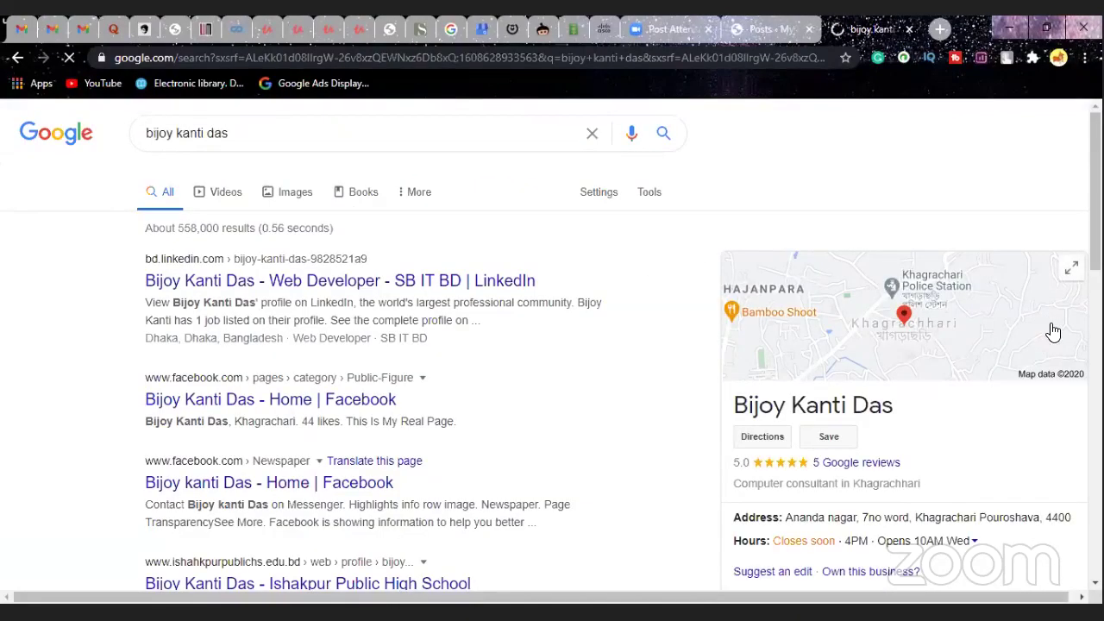
scroll(552, 345, "down", 5)
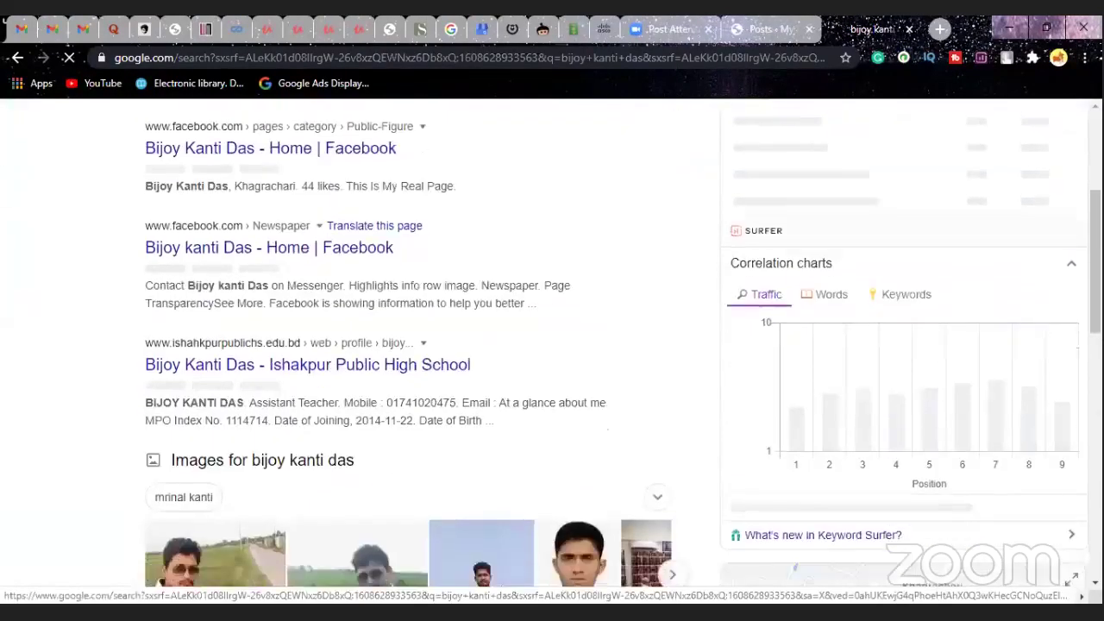
scroll(552, 345, "down", 3)
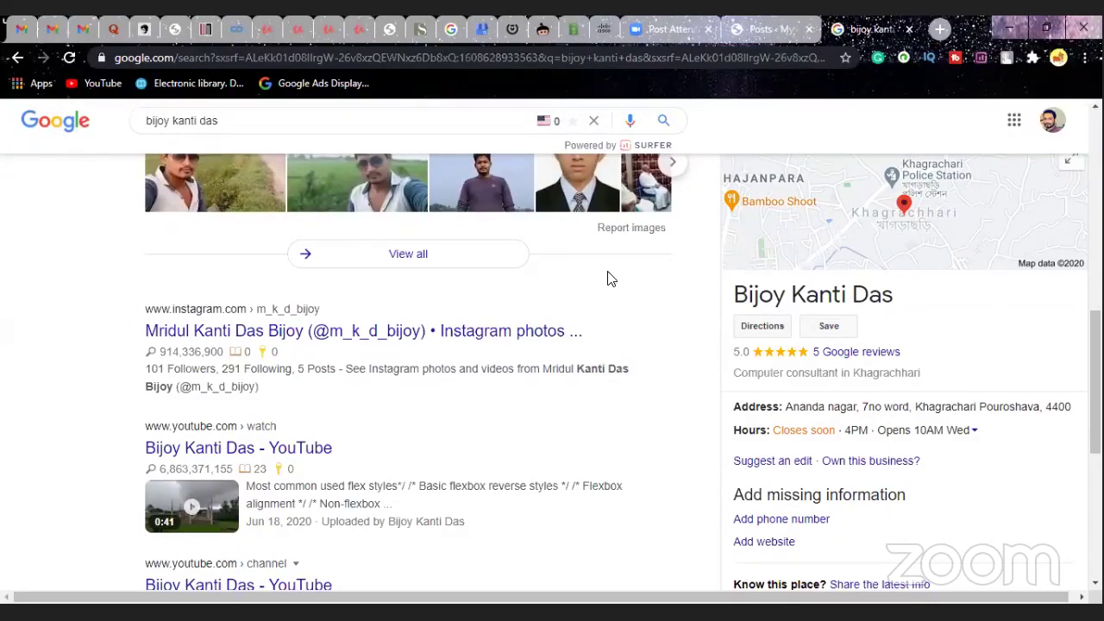
scroll(607, 279, "up", 1)
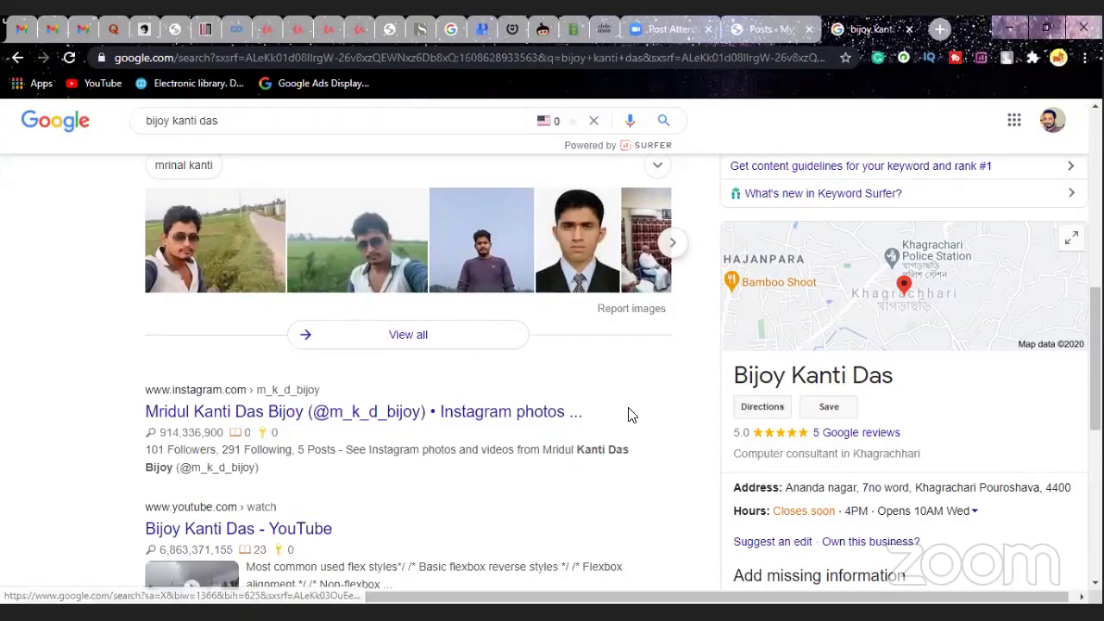
scroll(632, 416, "down", 3)
scroll(632, 420, "up", 4)
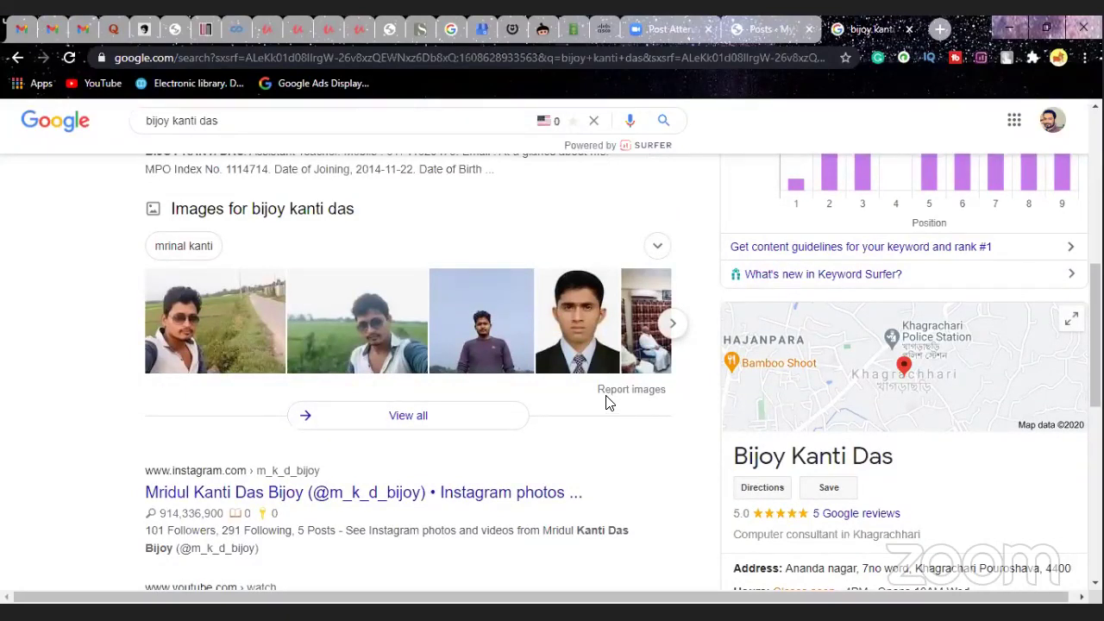
Page forward through the name's image carousel, then back to the first photos.
left_click(676, 334)
left_click(672, 324)
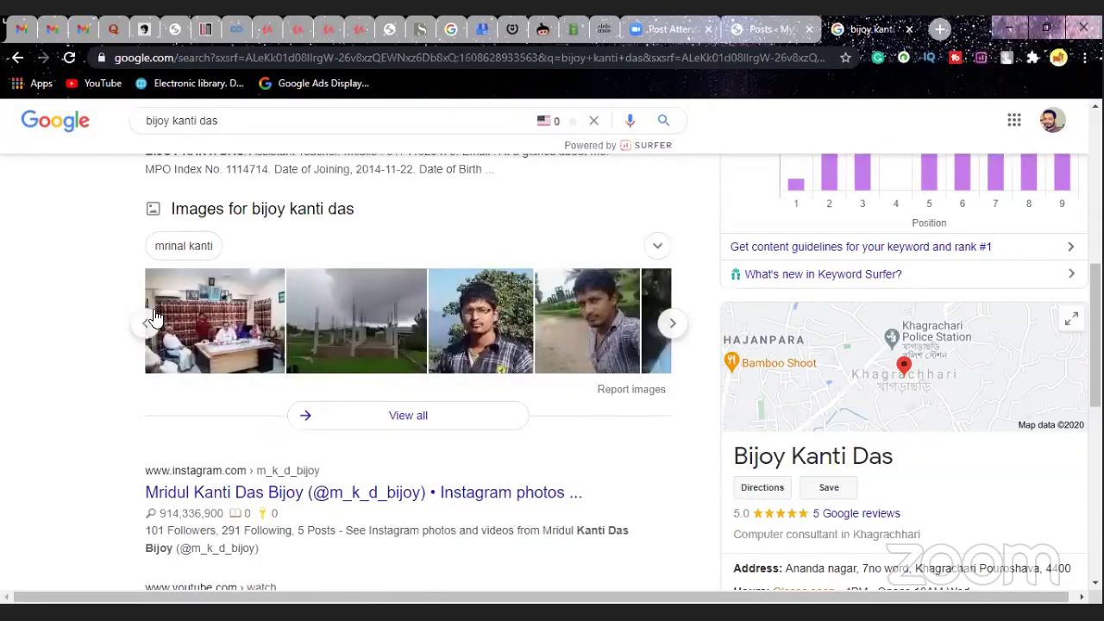
left_click(149, 323)
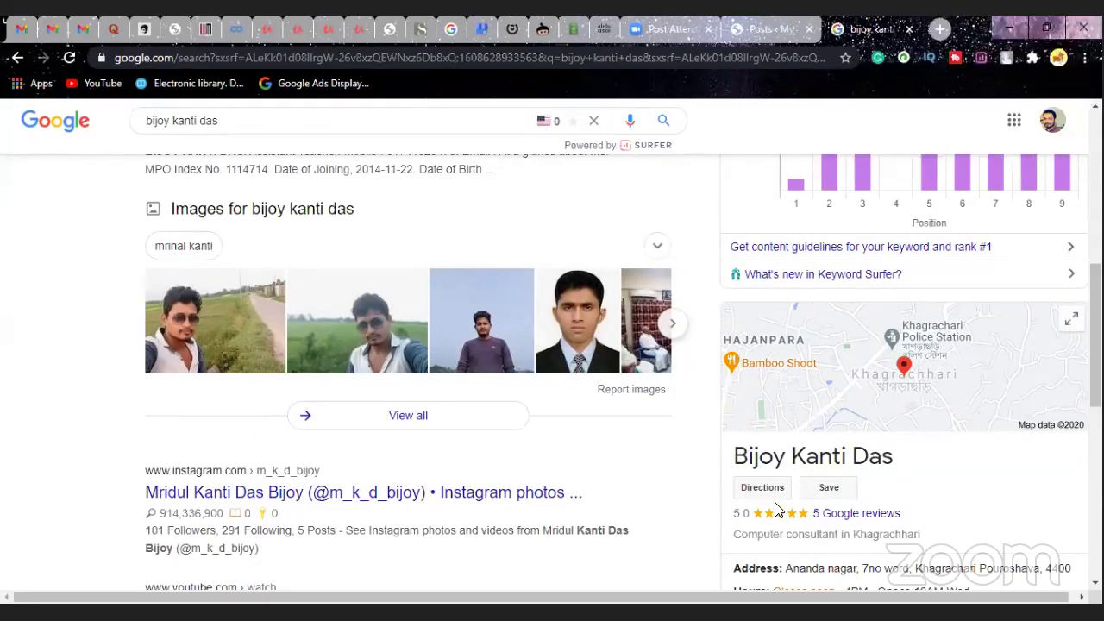
Scroll down to the Twitter profile, Google Scholar entry and the panel's Reviews section.
scroll(775, 509, "down", 1)
scroll(774, 509, "down", 4)
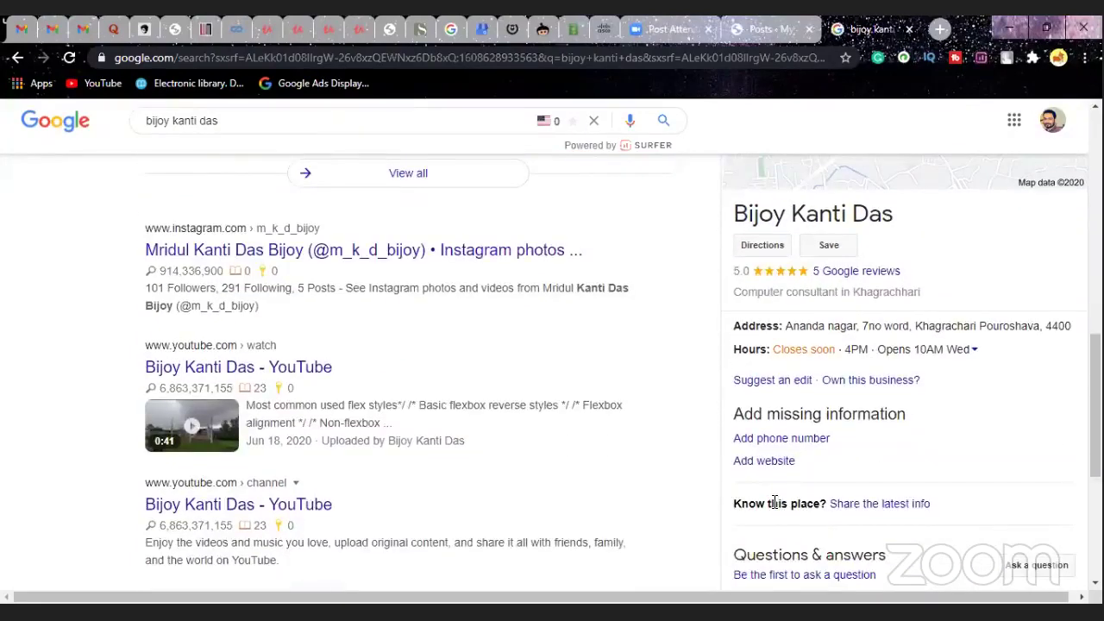
scroll(774, 509, "down", 1)
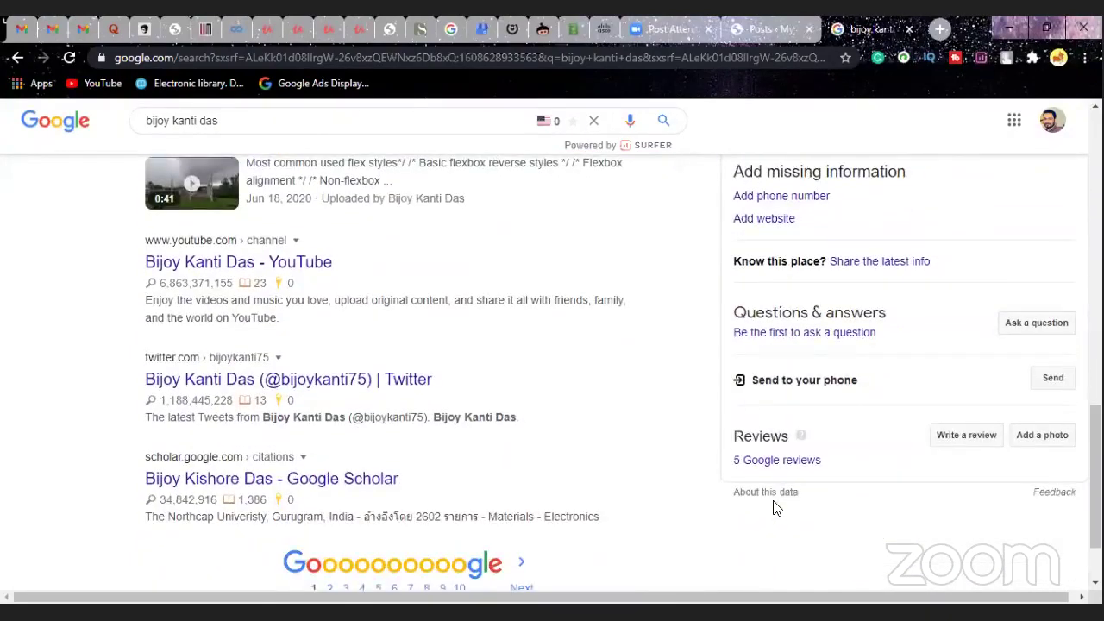
Open the '5 Google reviews' window and read through all five 5-star reviews.
left_click(802, 462)
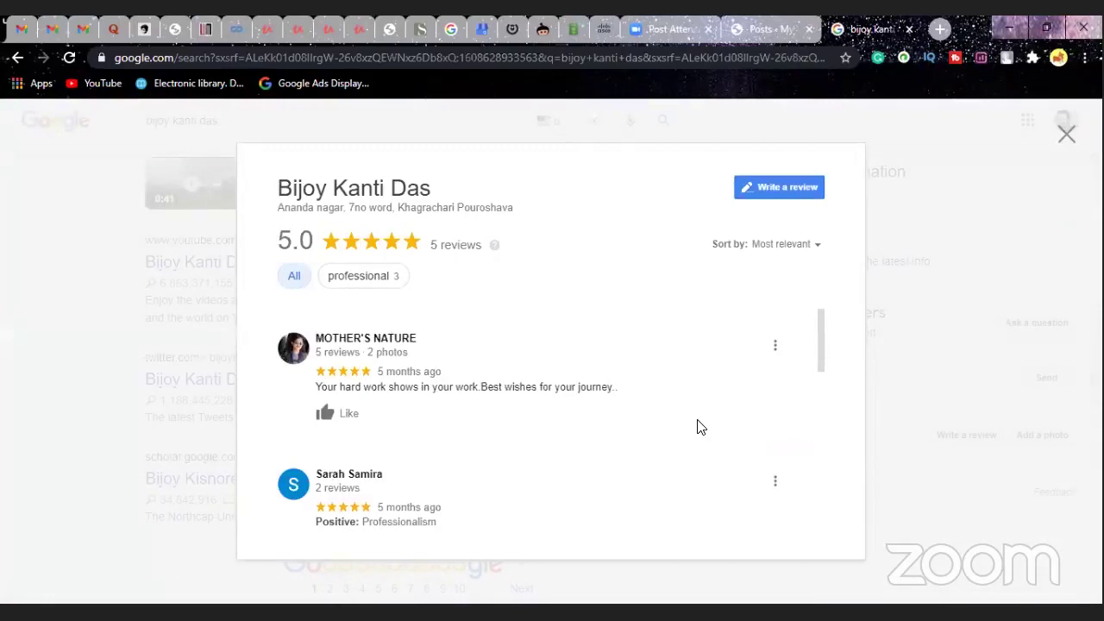
scroll(700, 428, "down", 1)
scroll(700, 427, "up", 1)
scroll(677, 391, "down", 1)
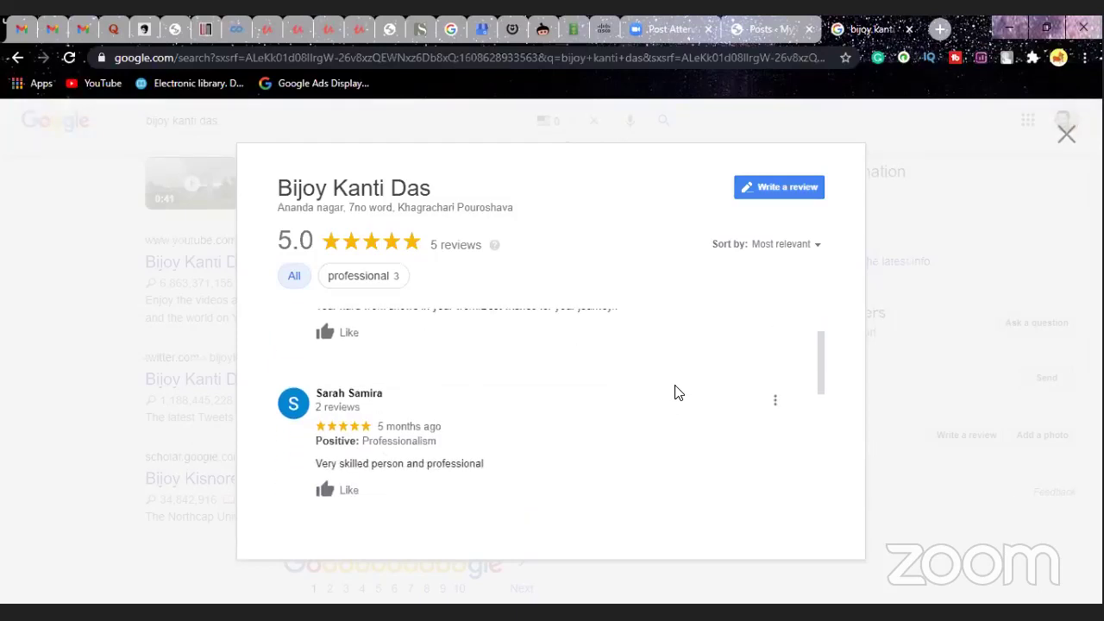
scroll(677, 392, "up", 1)
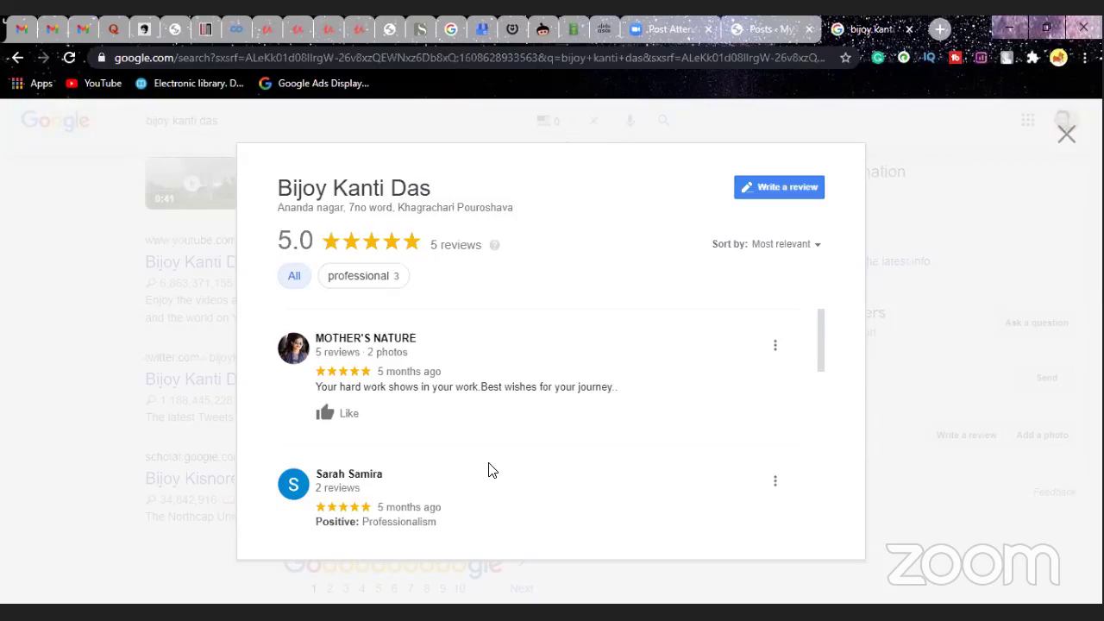
scroll(488, 470, "down", 3)
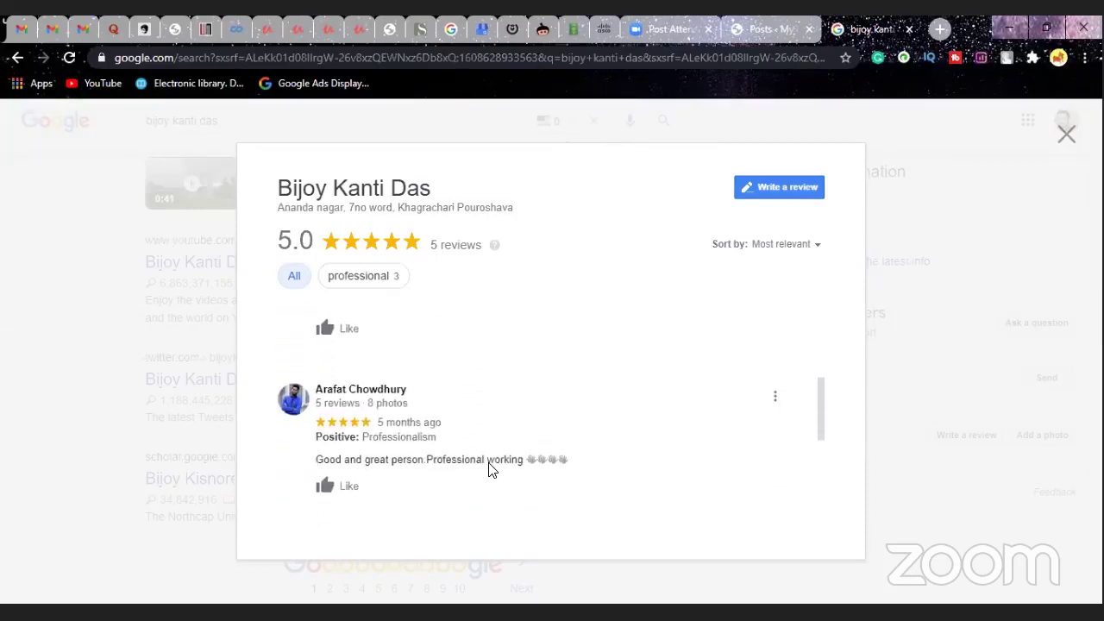
scroll(488, 470, "down", 2)
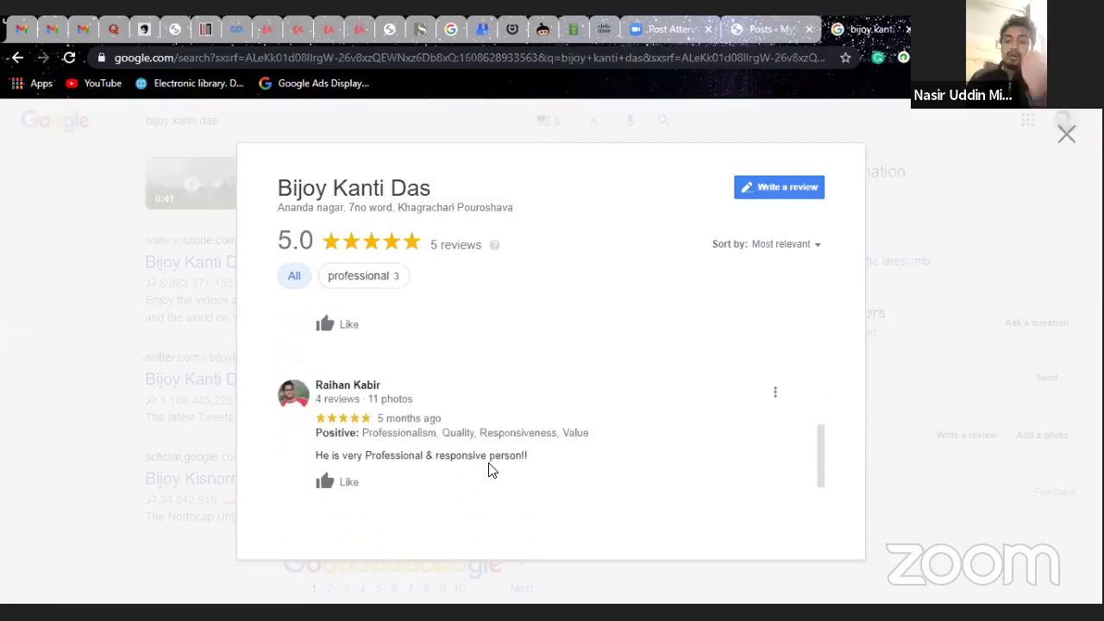
scroll(488, 470, "down", 1)
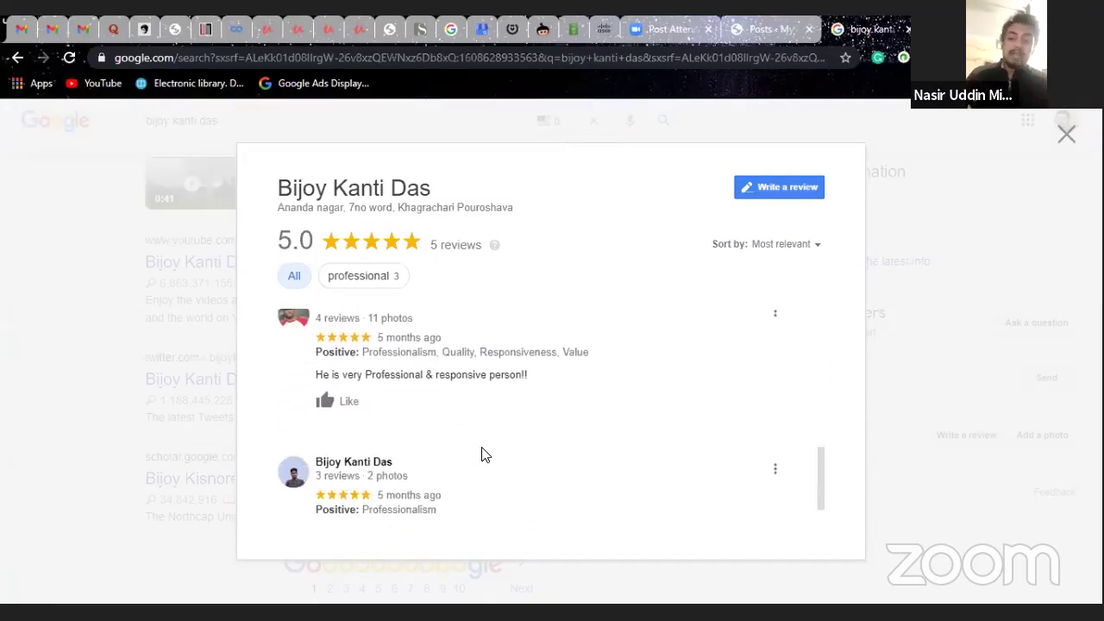
scroll(486, 454, "down", 1)
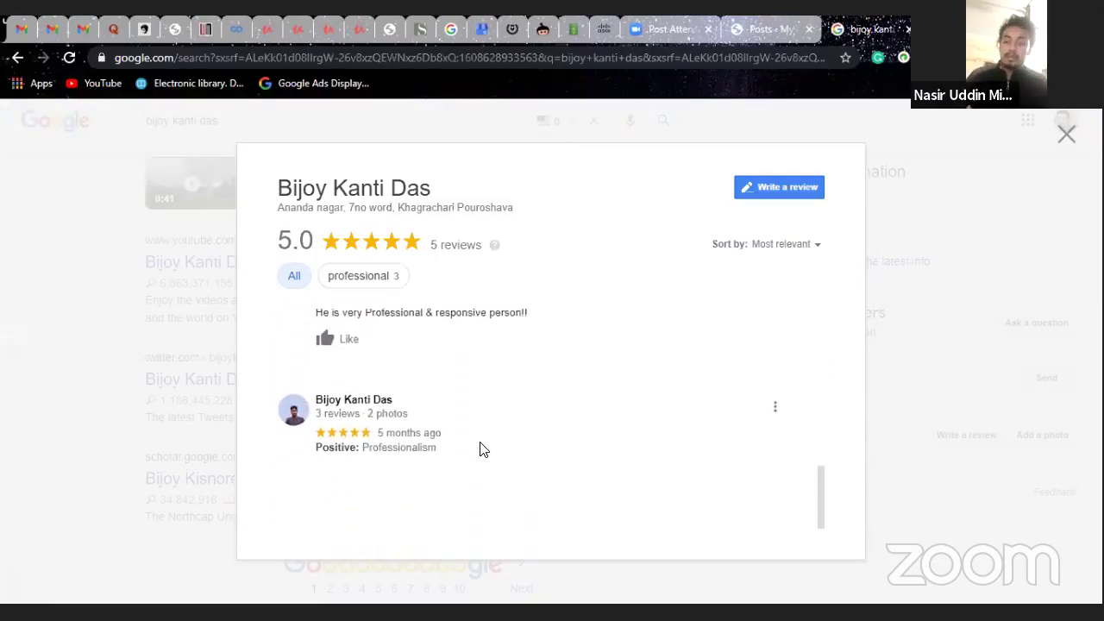
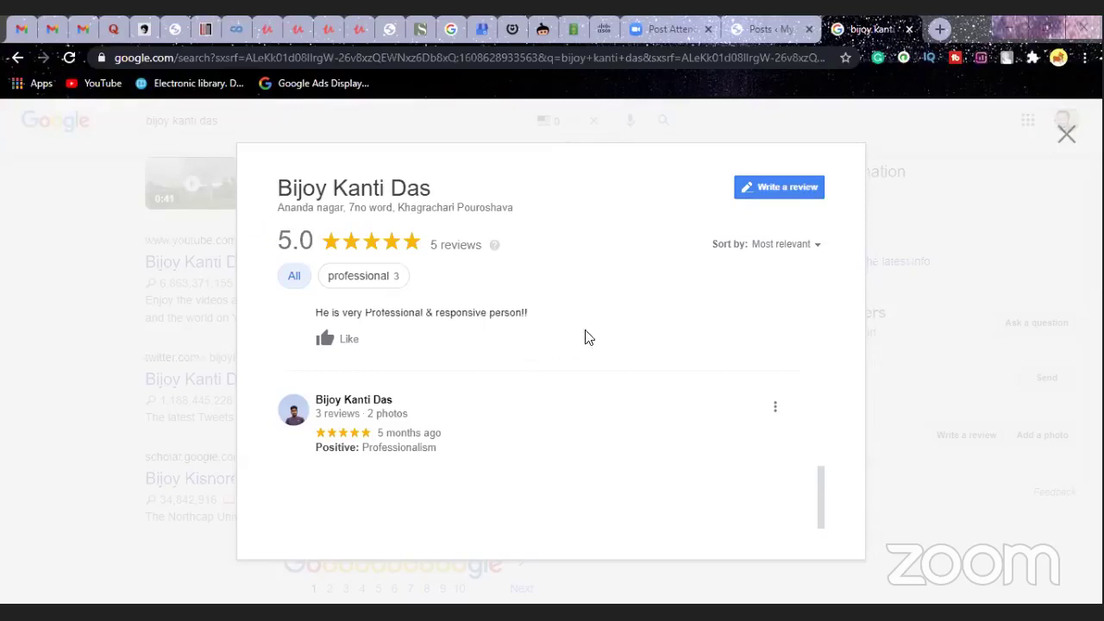
Close the Google reviews window and return to the name search results beside the business card.
scroll(816, 488, "up", 5)
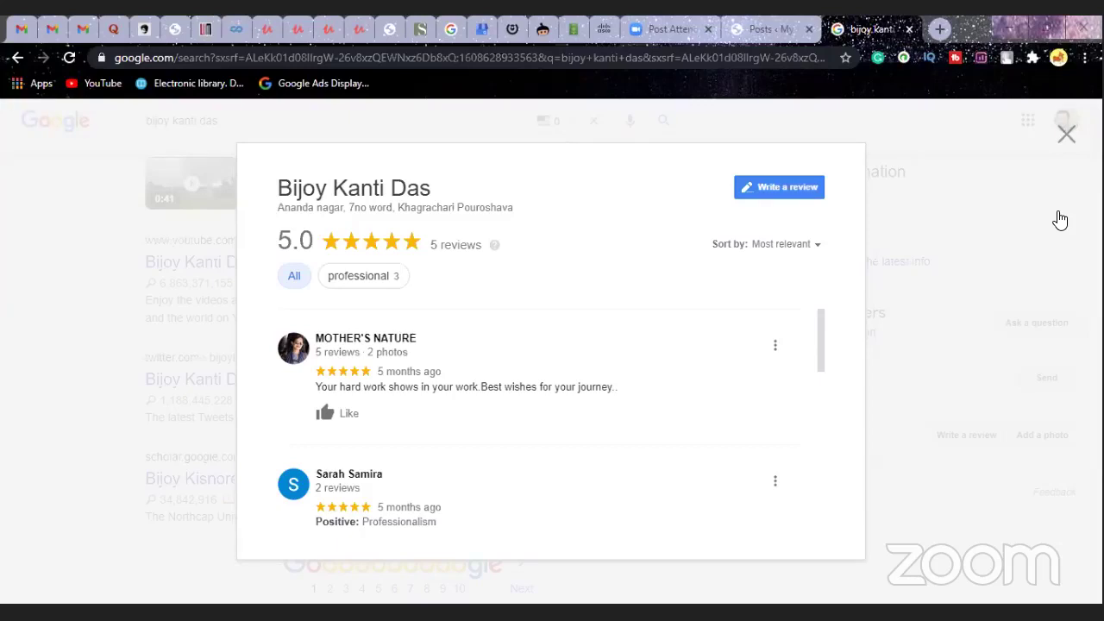
left_click(1067, 138)
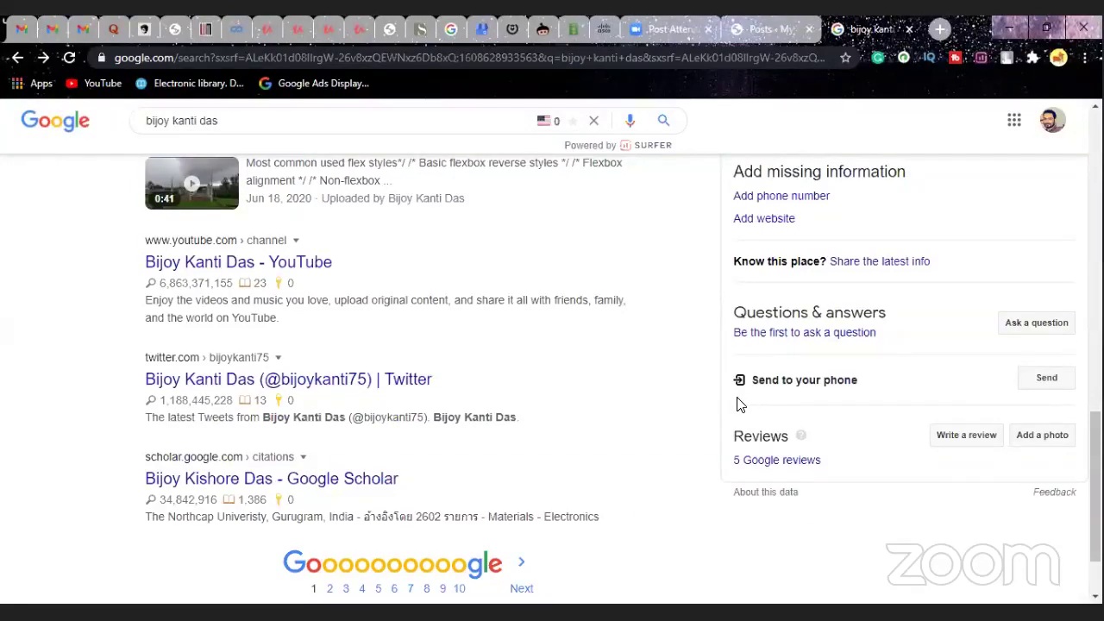
scroll(737, 403, "up", 4)
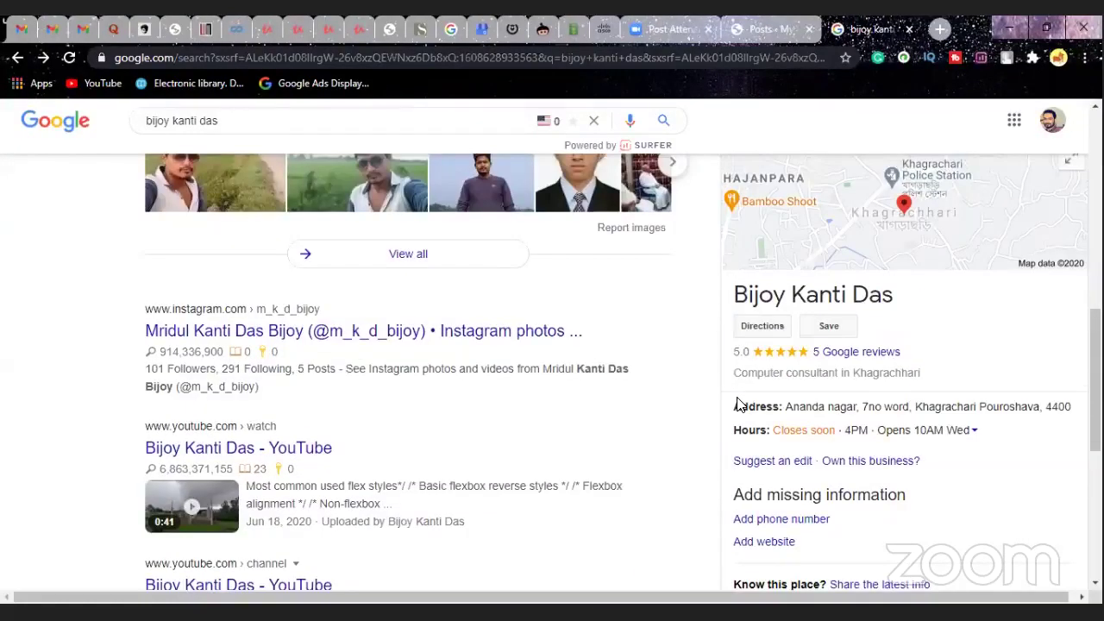
scroll(738, 404, "down", 1)
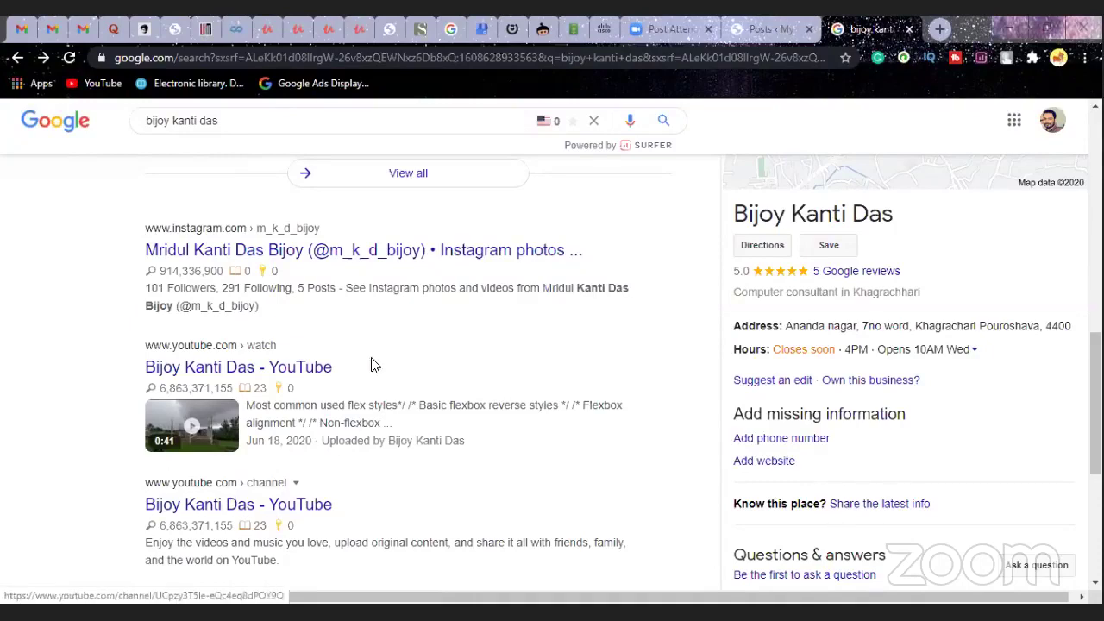
scroll(442, 340, "up", 2)
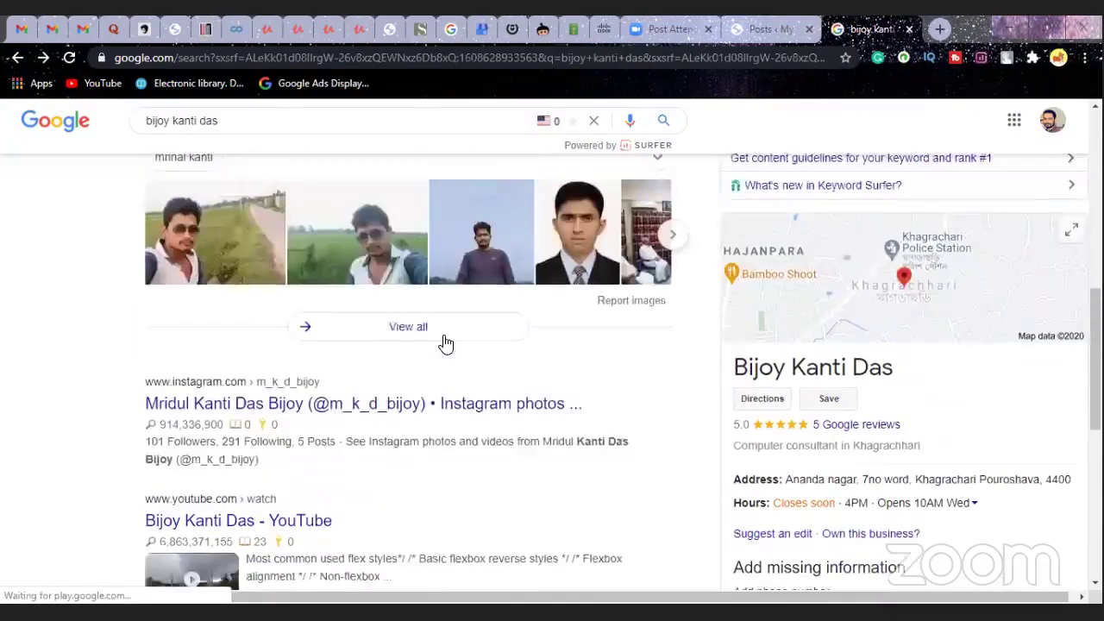
Scroll the name search results to view the business panel rated 5.0 from 5 reviews.
scroll(447, 345, "up", 8)
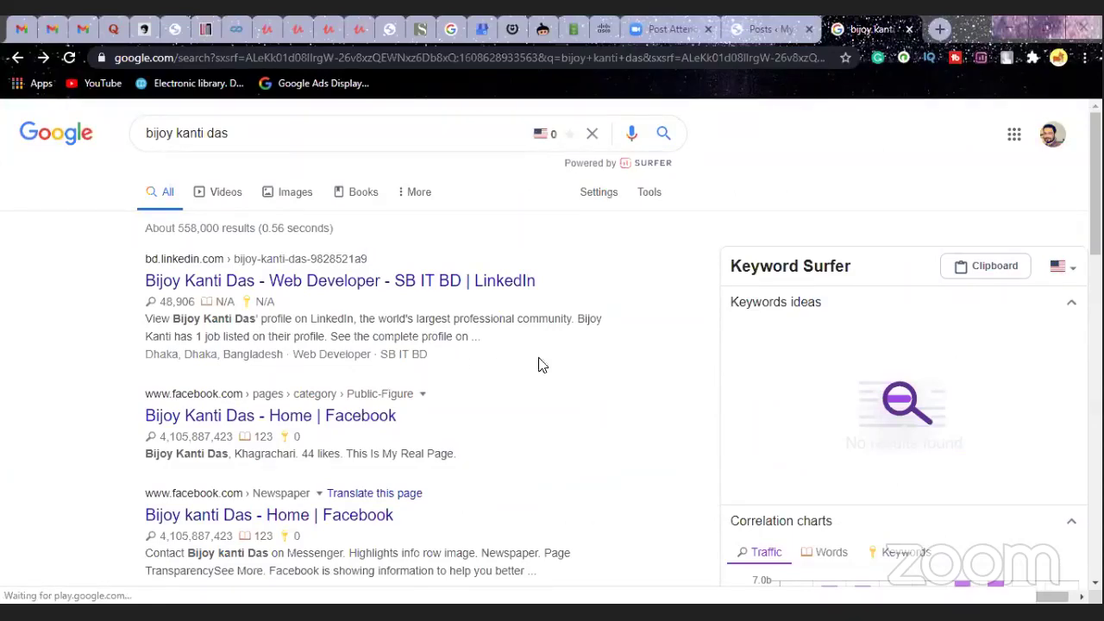
scroll(552, 369, "down", 5)
scroll(556, 376, "down", 2)
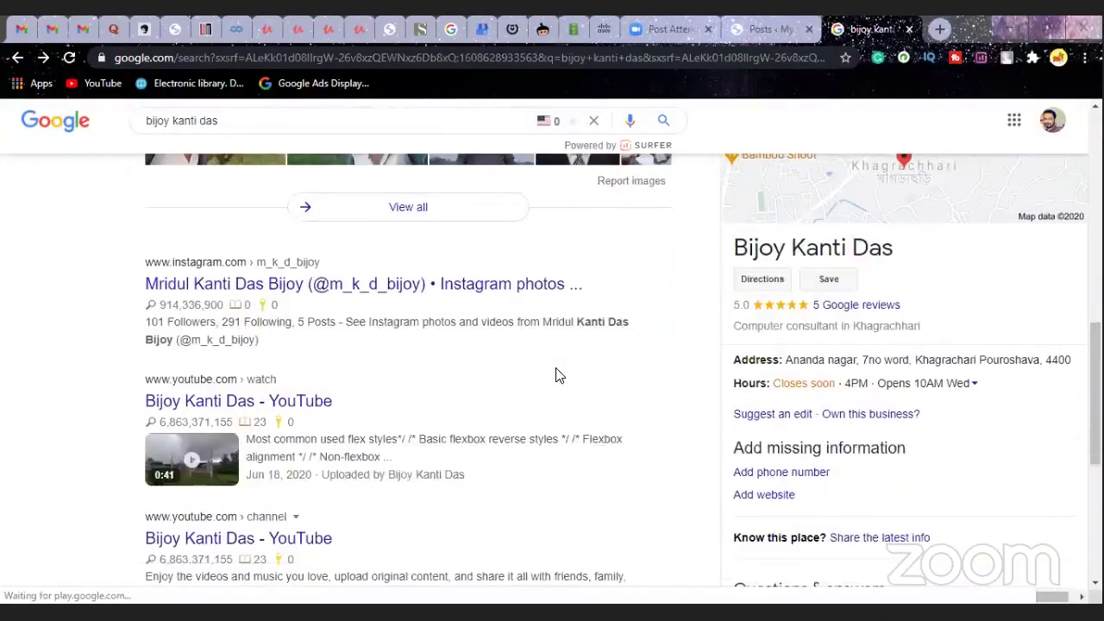
scroll(556, 375, "up", 1)
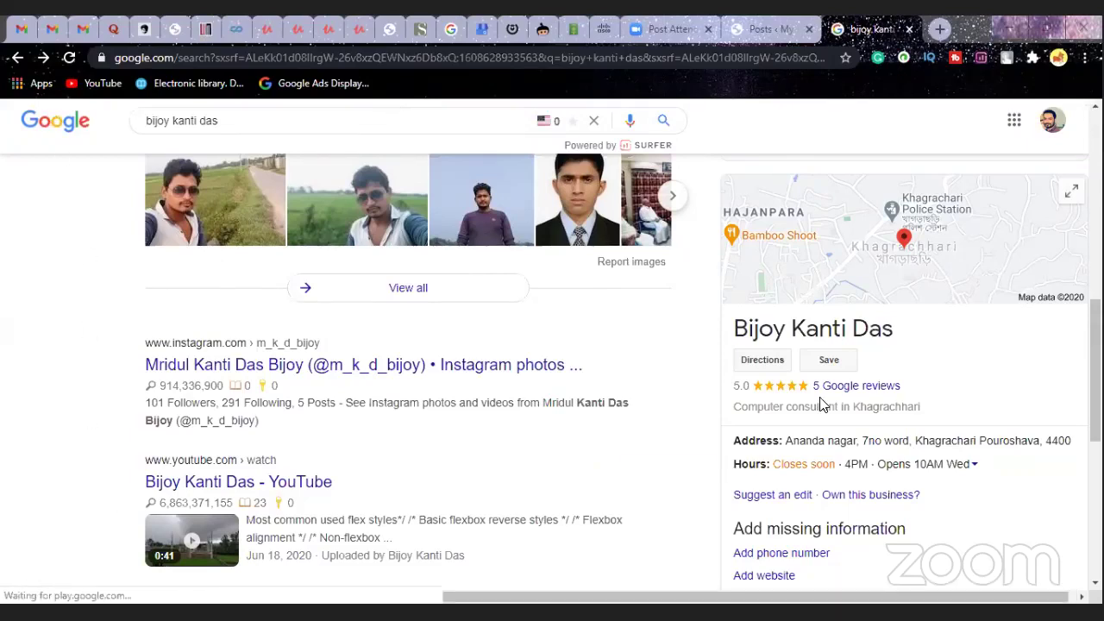
Scroll the name search results showing the LinkedIn profile and two Facebook pages.
scroll(551, 345, "up", 10)
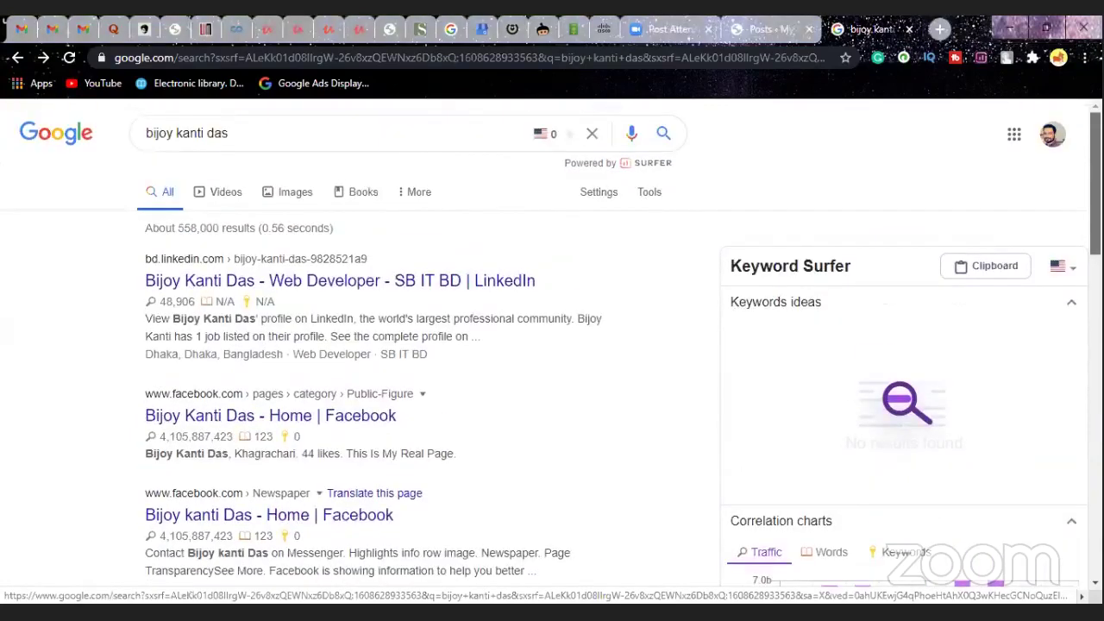
scroll(552, 345, "down", 1)
scroll(551, 345, "up", 1)
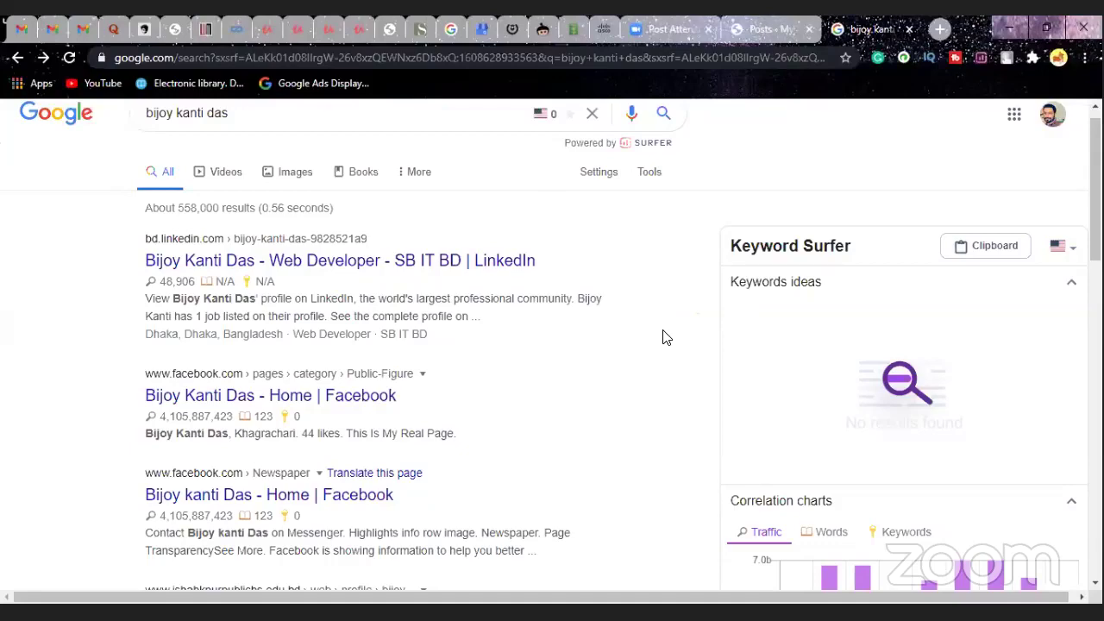
Switch back to the 'Posts - My Blog' tab listing the Hello world! post.
left_click(770, 29)
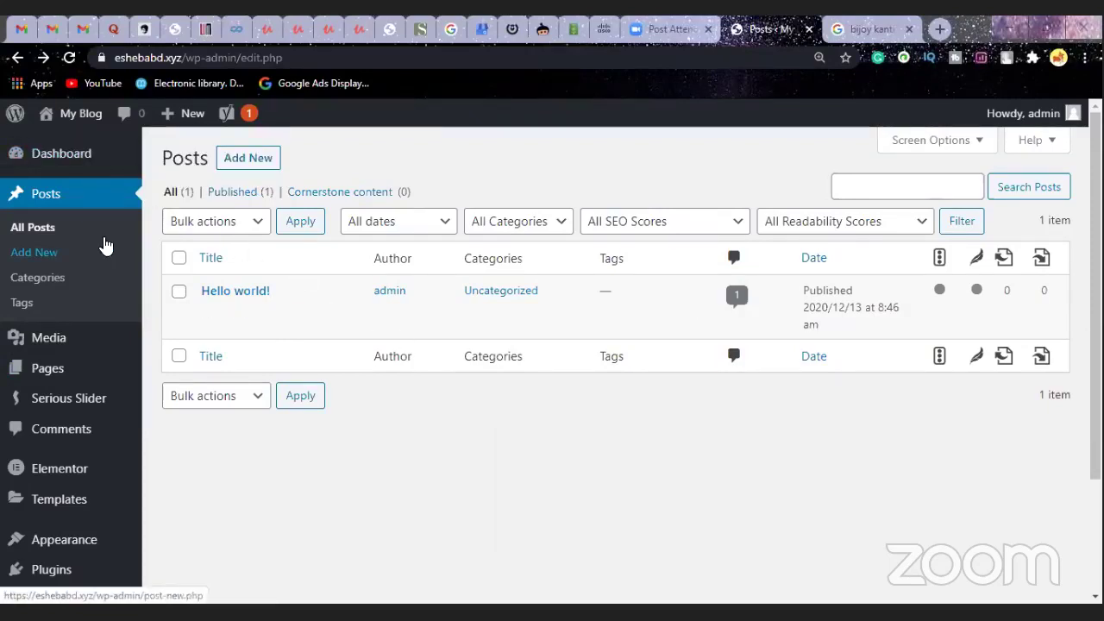
Open the WordPress Dashboard, go to Plugins, and close the Google search results tab.
left_click(73, 164)
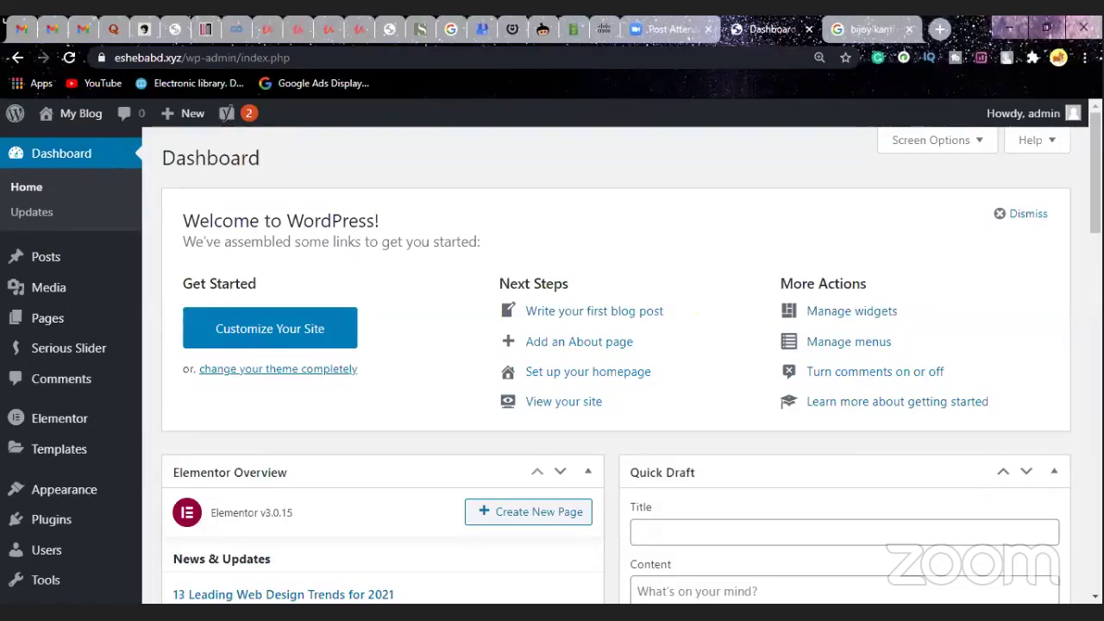
left_click(55, 521)
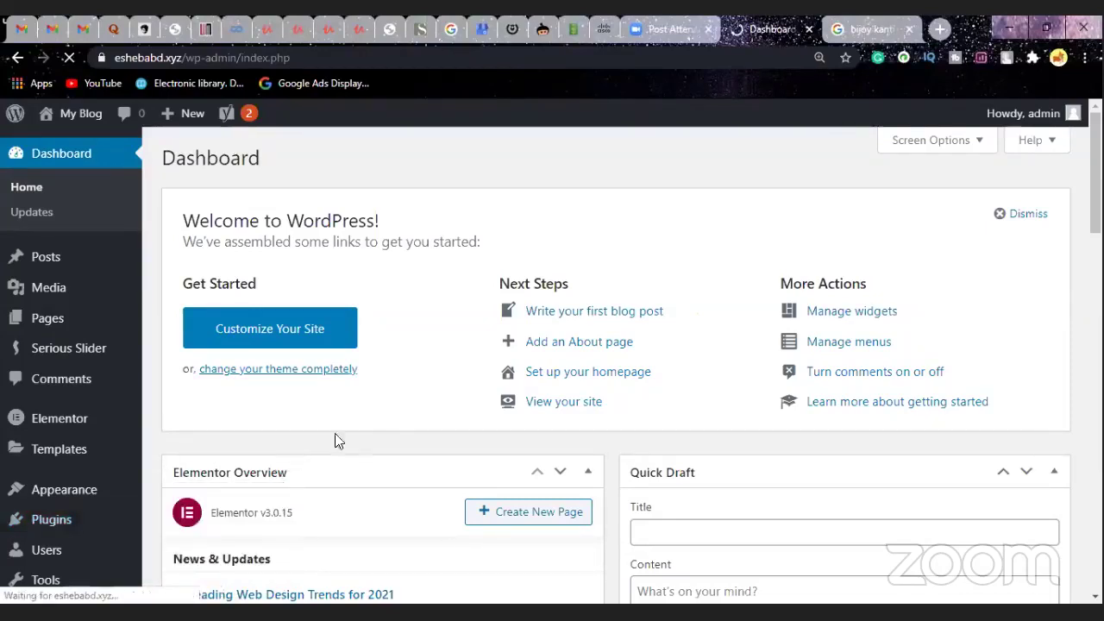
left_click(908, 30)
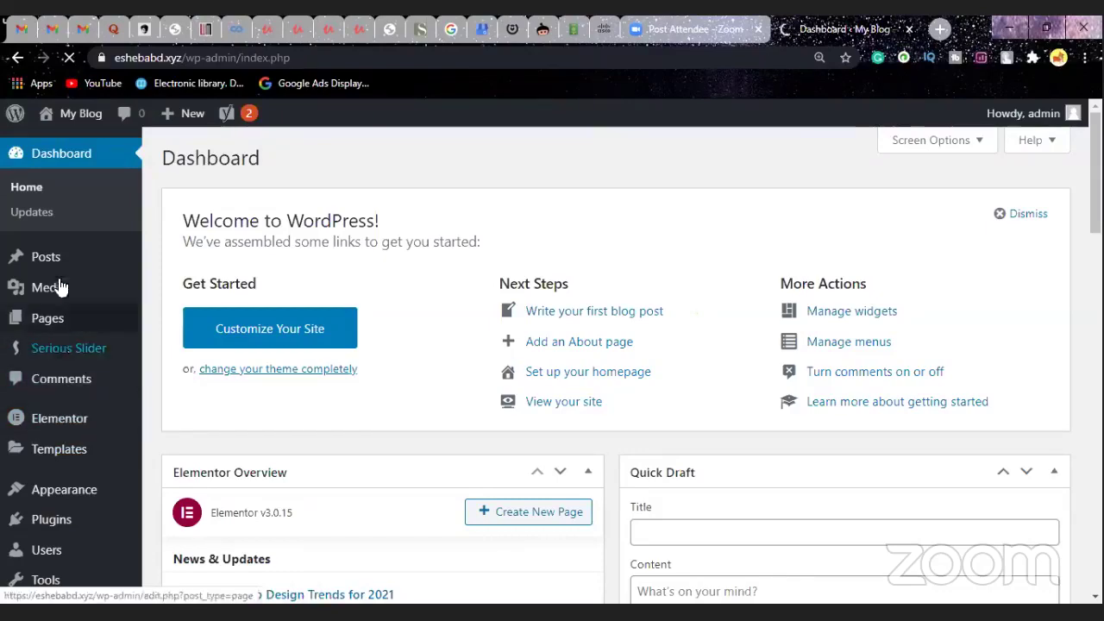
Scroll the admin screen and review the sidebar menus.
scroll(20, 400, "down", 3)
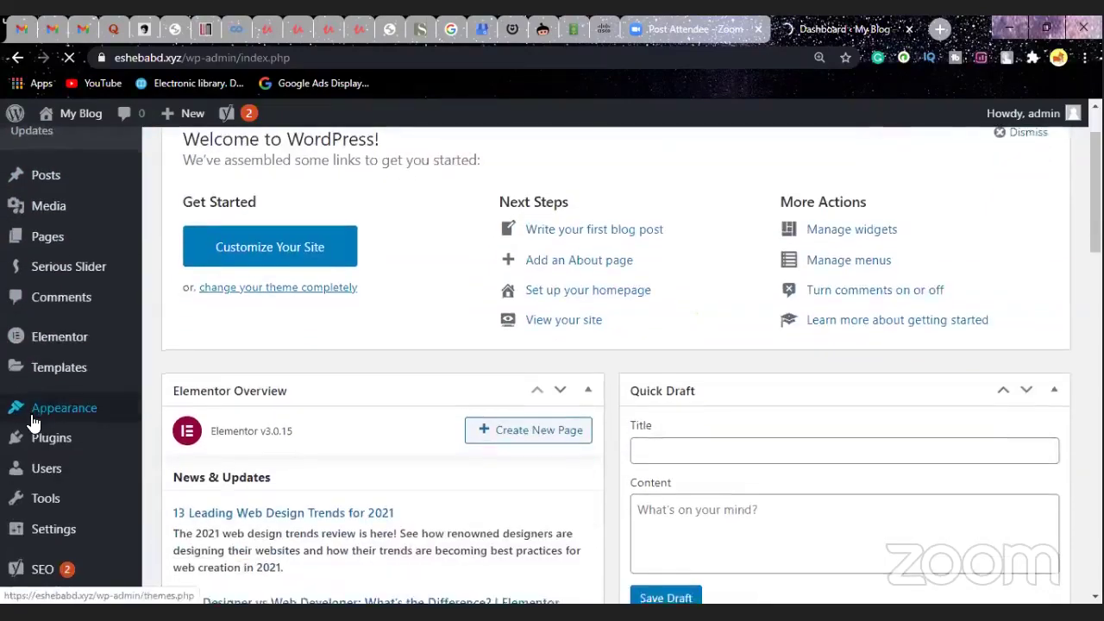
mouse_move(35, 423)
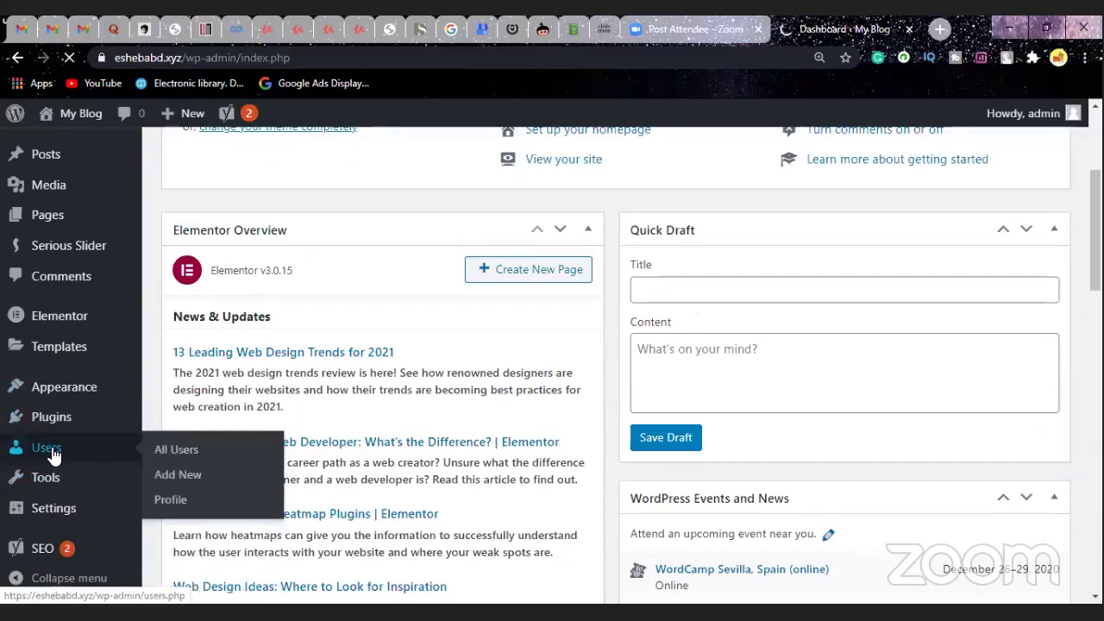
scroll(49, 220, "up", 3)
scroll(49, 258, "down", 3)
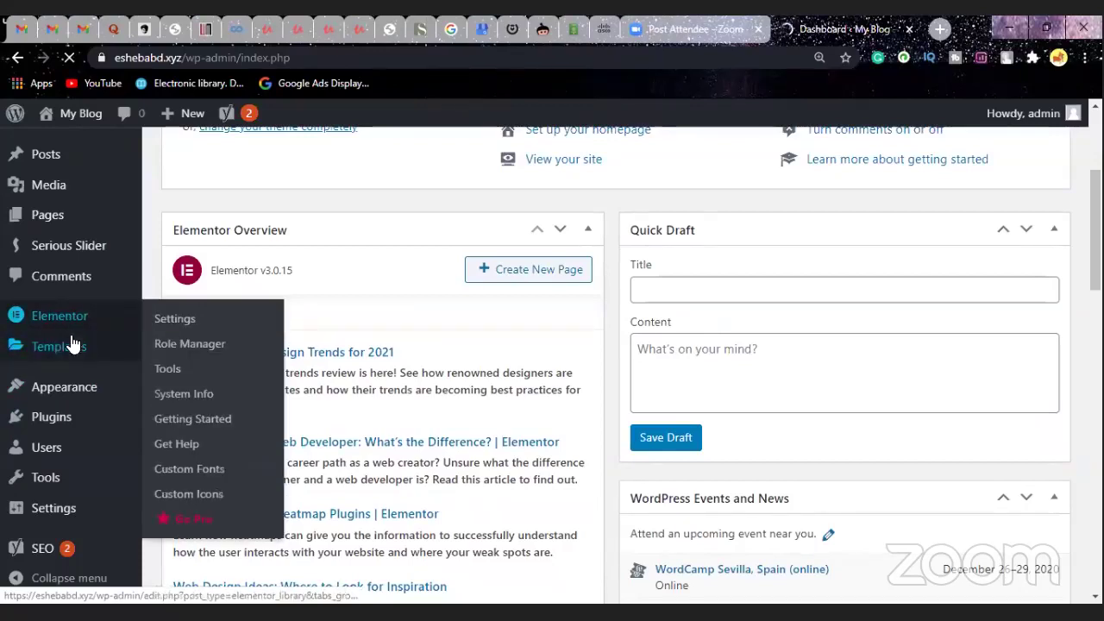
mouse_move(72, 346)
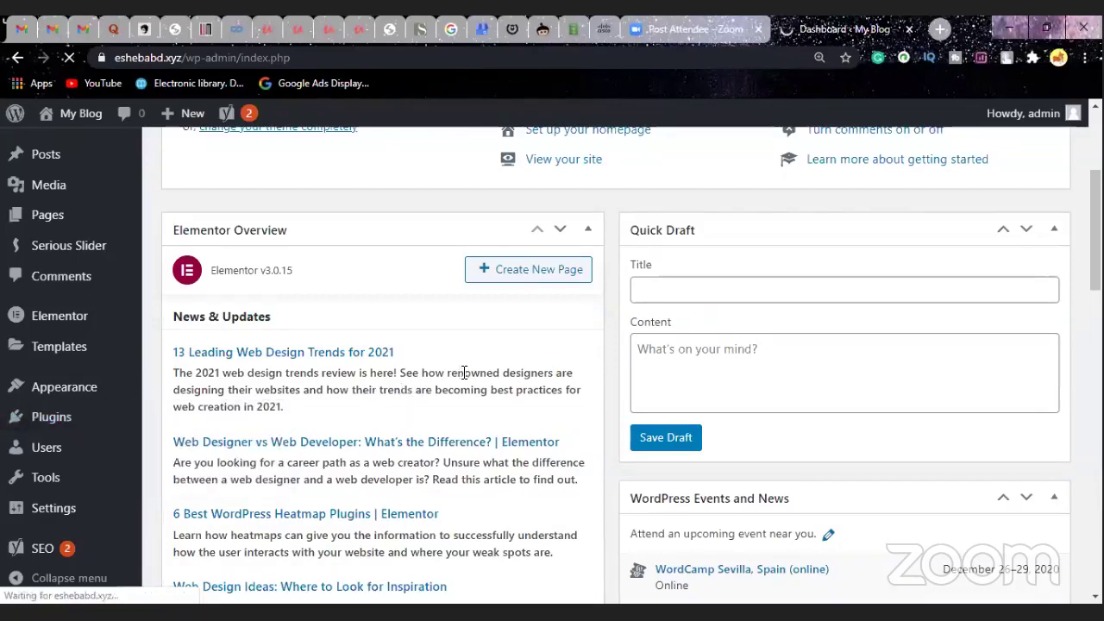
scroll(470, 373, "up", 3)
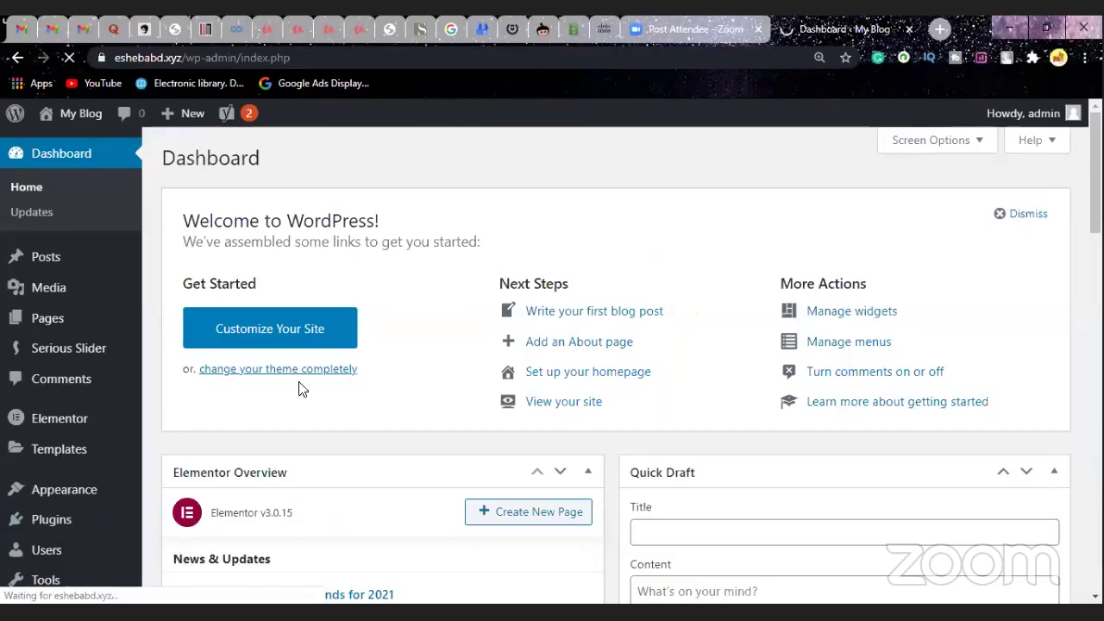
scroll(52, 457, "down", 1)
Open Plugins > Installed Plugins and confirm Yoast SEO is among the 8 listed plugins.
left_click(64, 447)
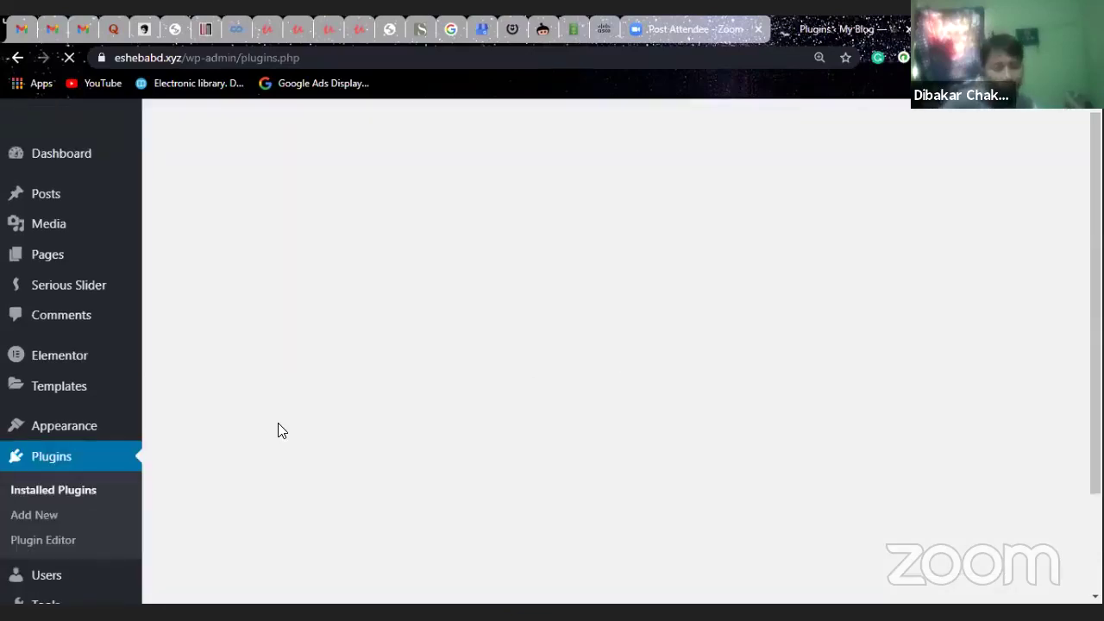
scroll(400, 367, "down", 1)
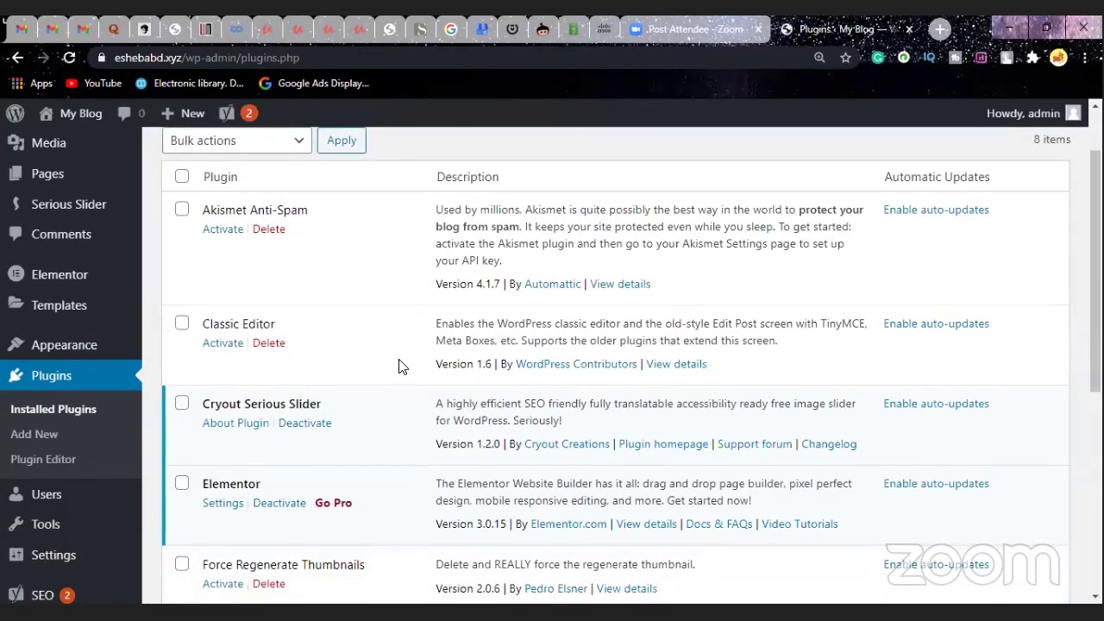
scroll(399, 367, "up", 1)
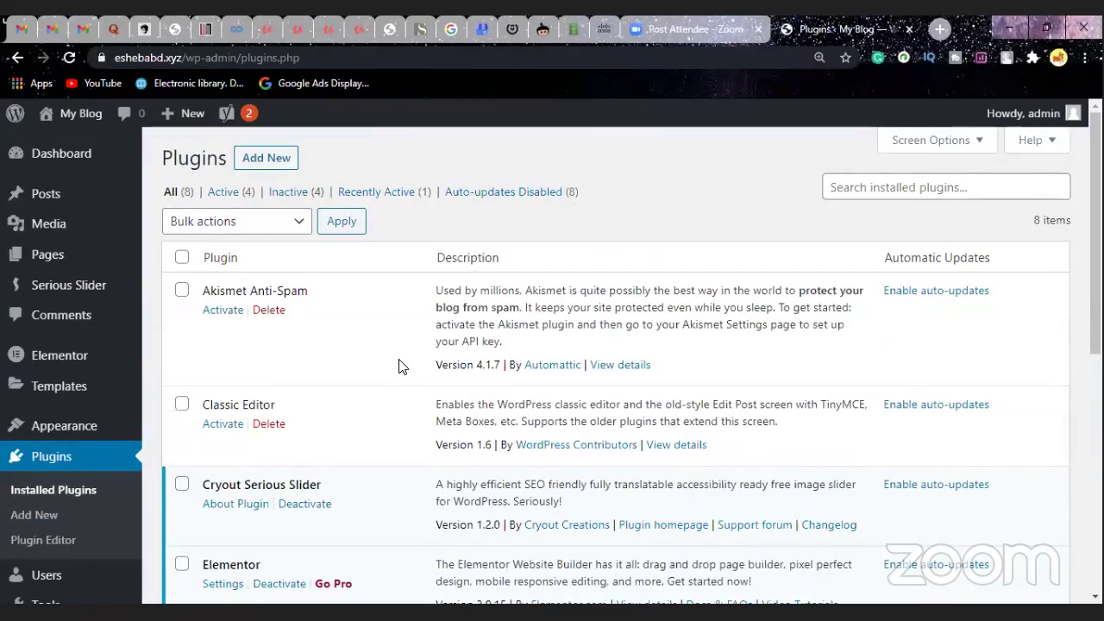
scroll(399, 367, "down", 4)
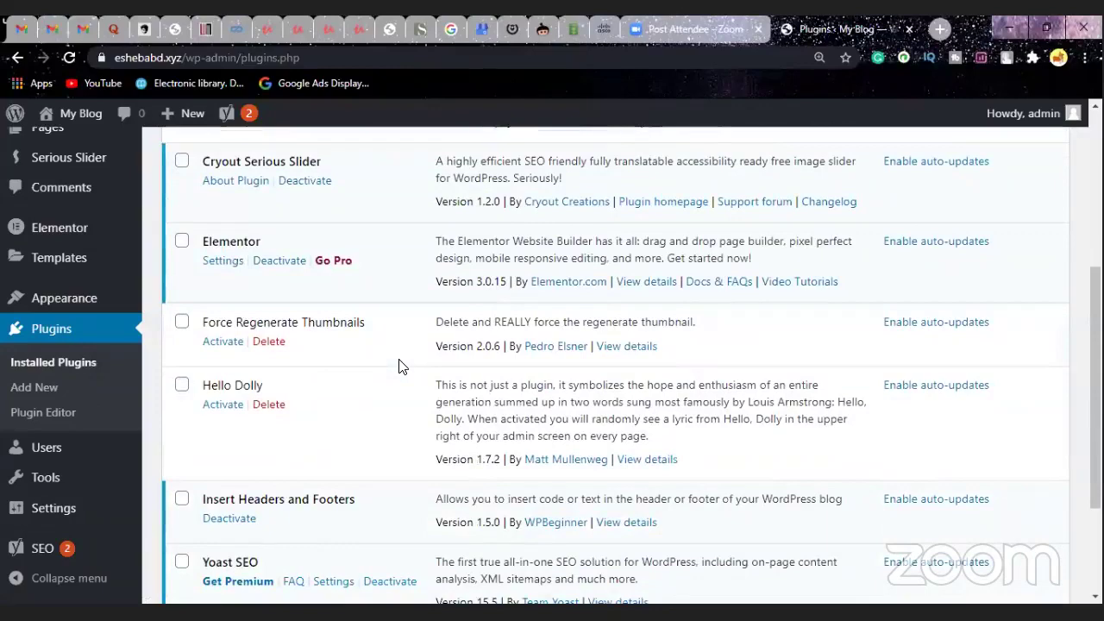
scroll(400, 367, "up", 5)
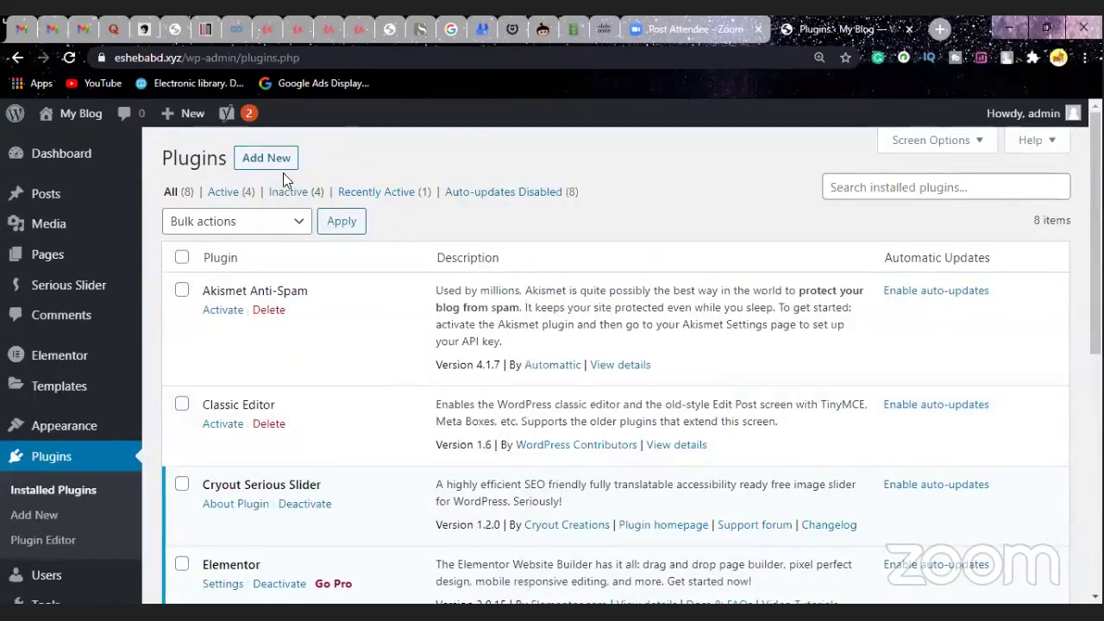
left_click(276, 159)
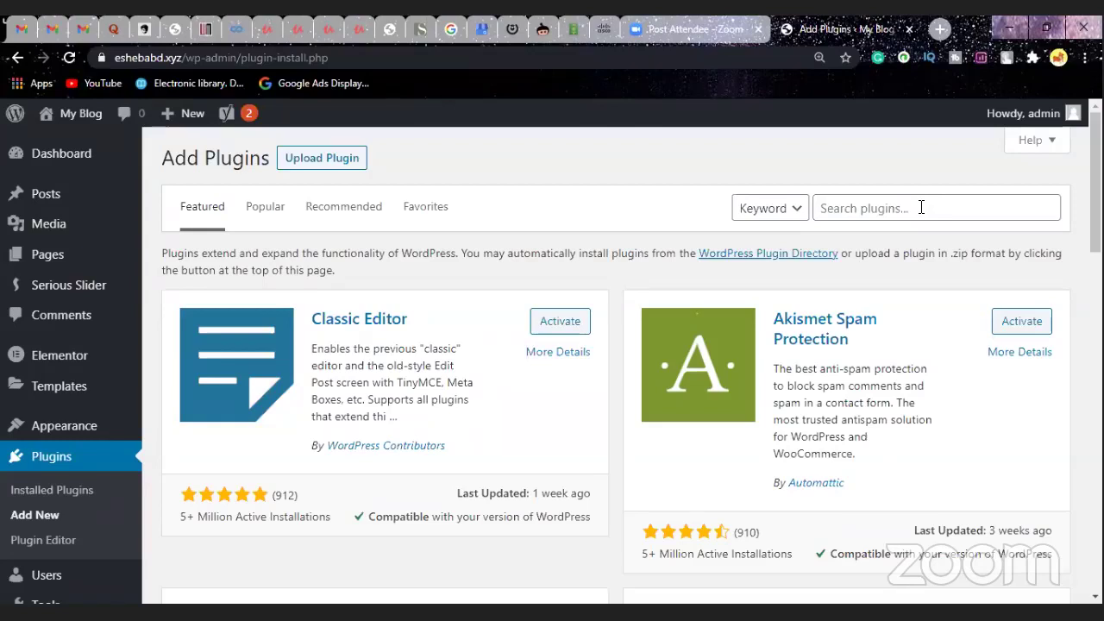
left_click(921, 207)
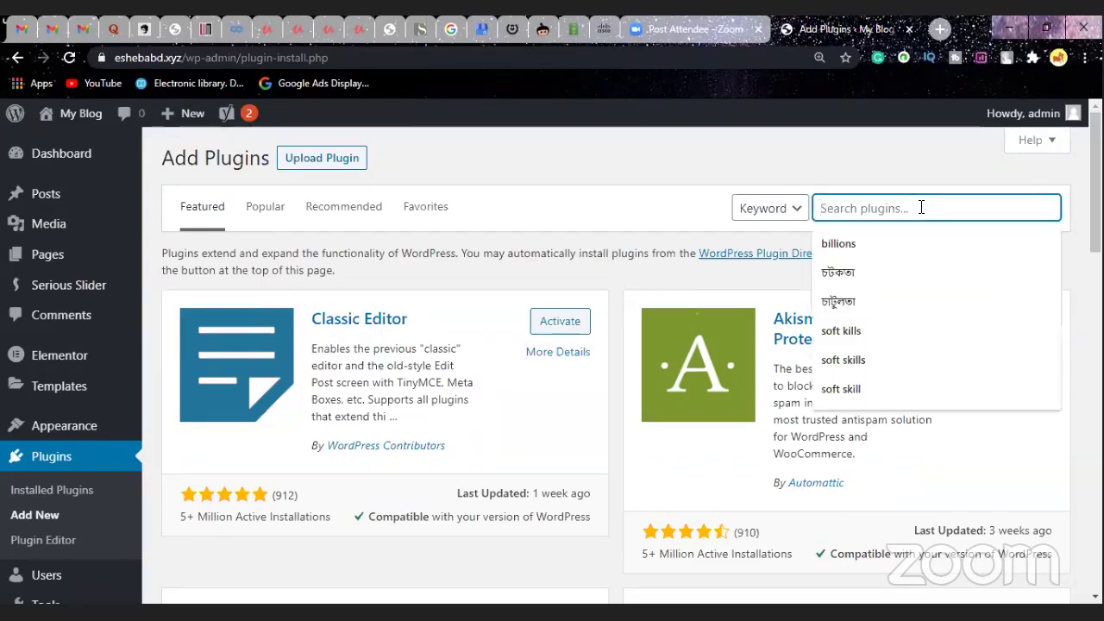
type("yeos")
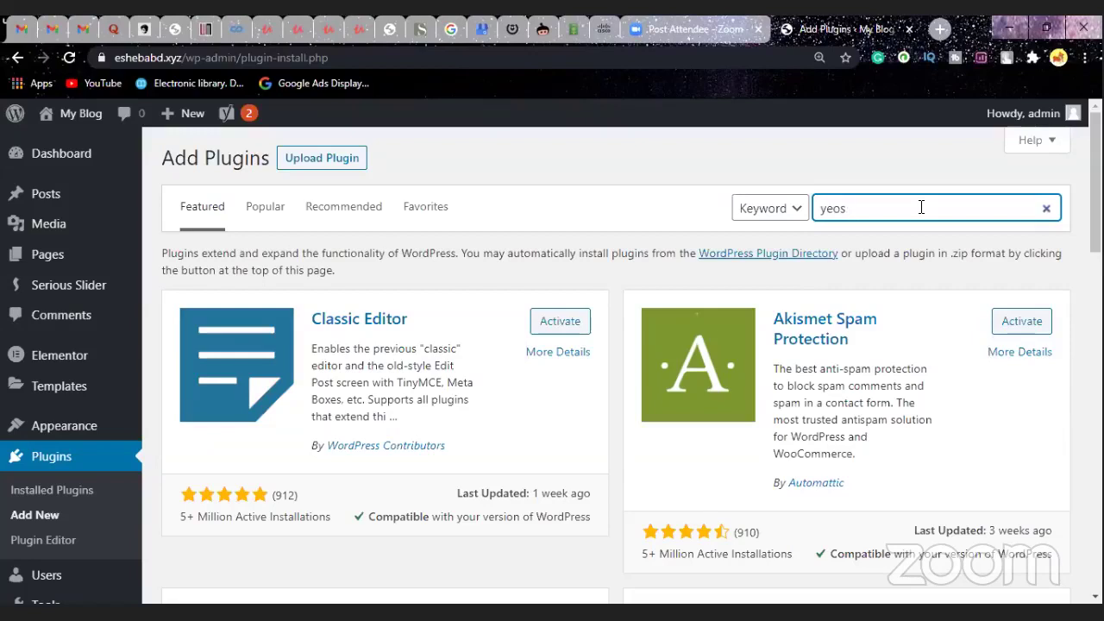
type("t seo")
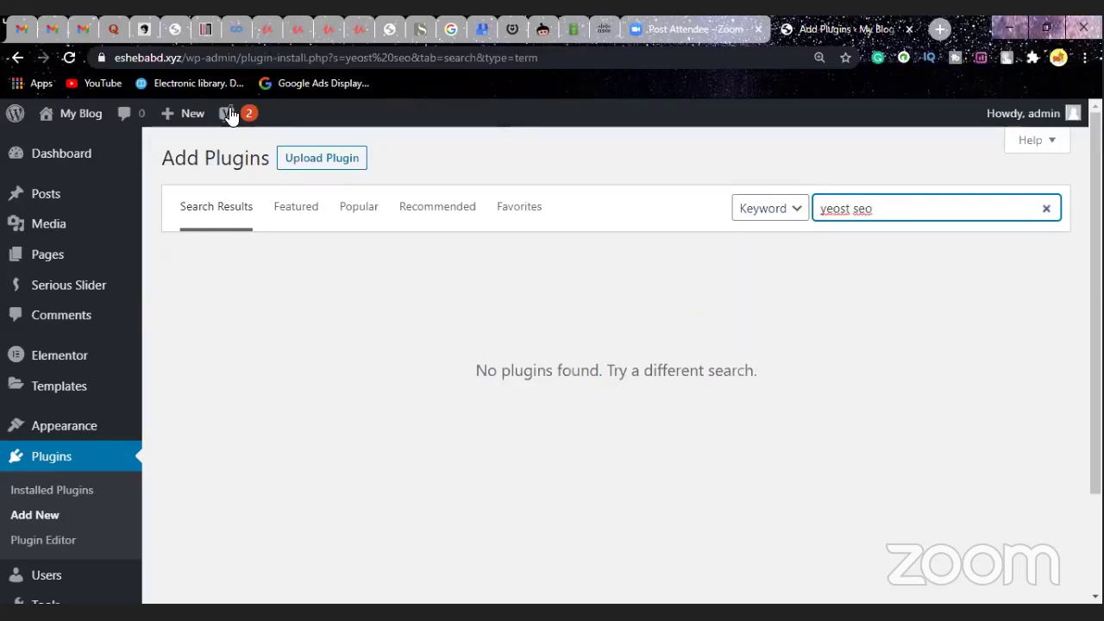
mouse_move(230, 116)
scroll(26, 371, "down", 2)
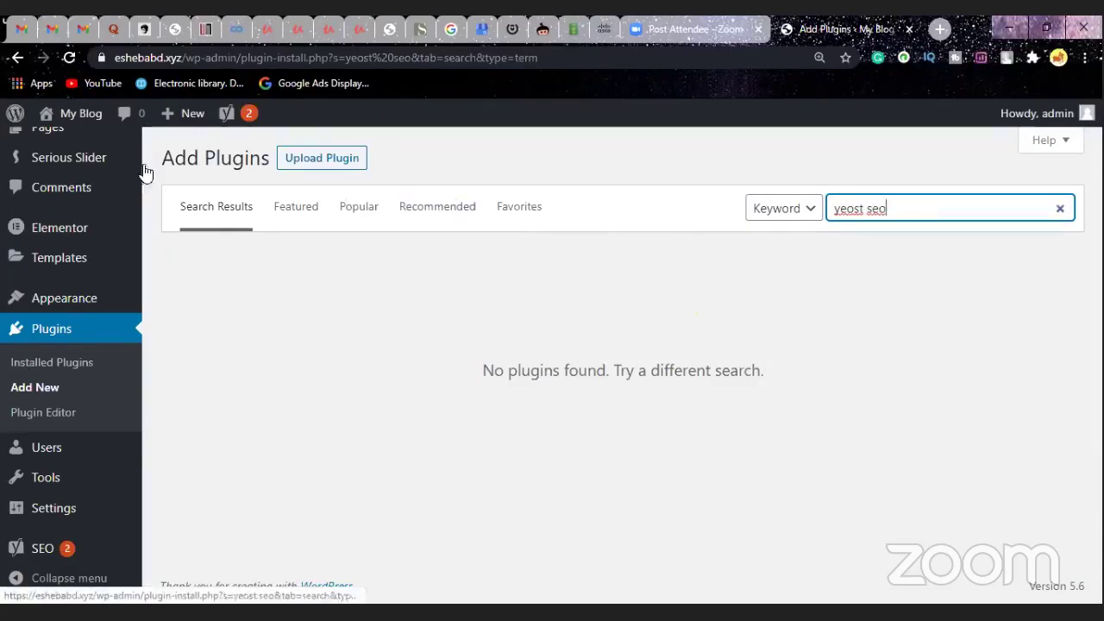
Go back to the Installed Plugins list, then open the Add Plugins page.
left_click(17, 59)
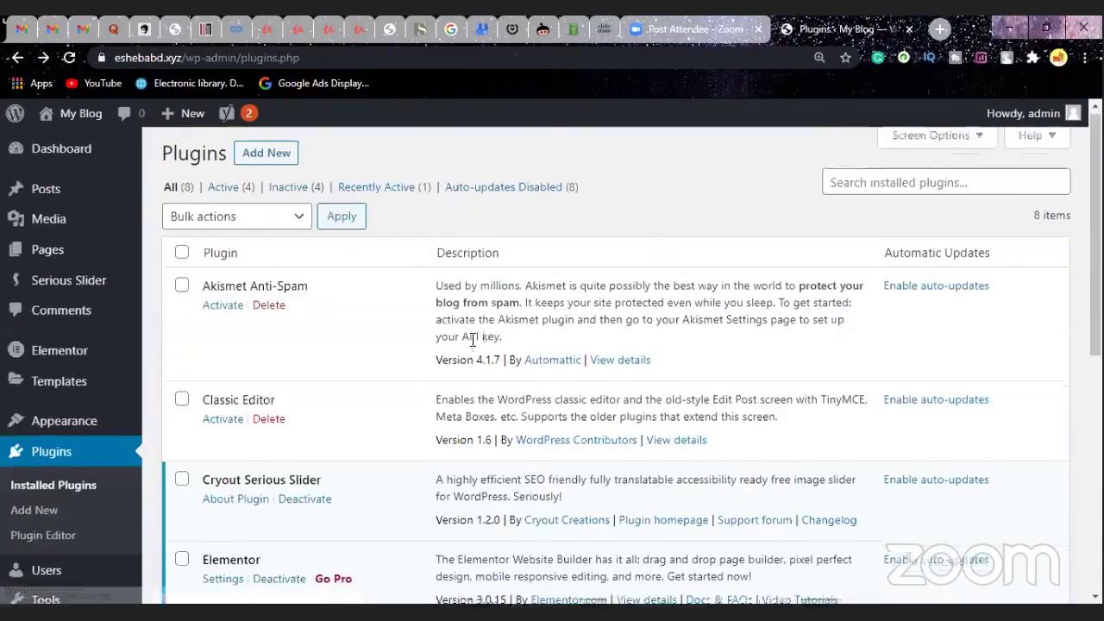
scroll(472, 339, "down", 5)
scroll(695, 264, "up", 4)
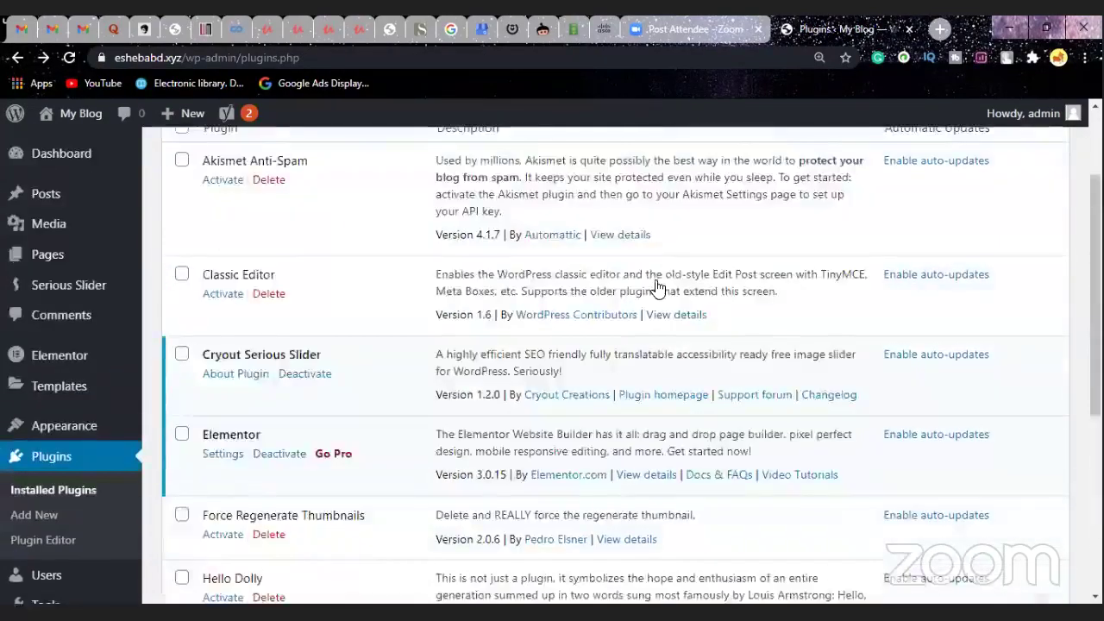
scroll(518, 345, "up", 2)
scroll(357, 417, "down", 5)
scroll(357, 320, "up", 6)
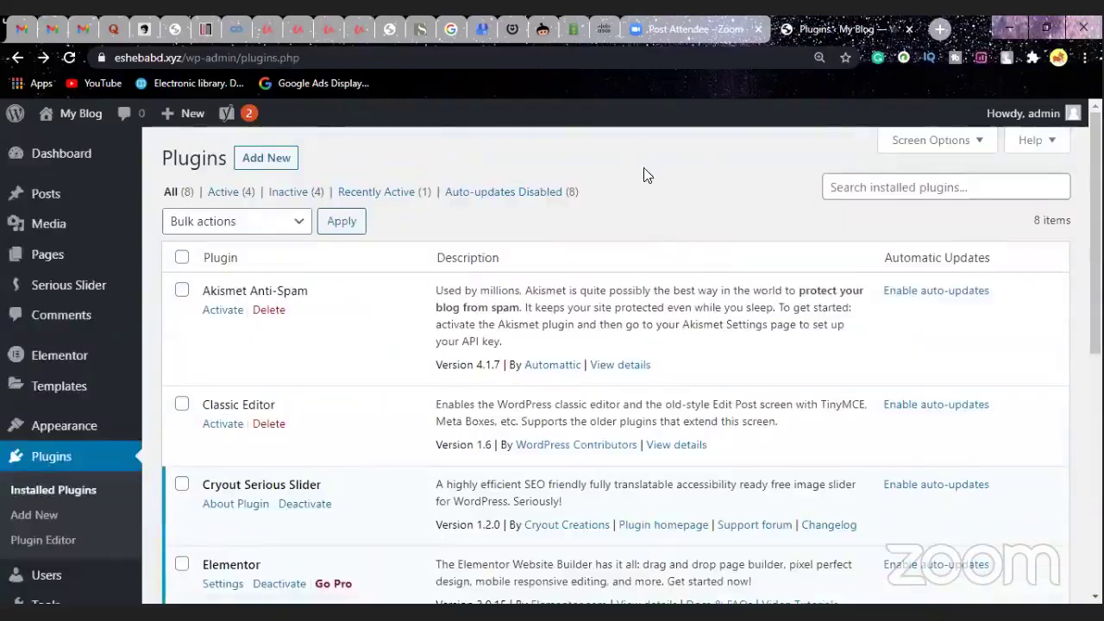
left_click(250, 164)
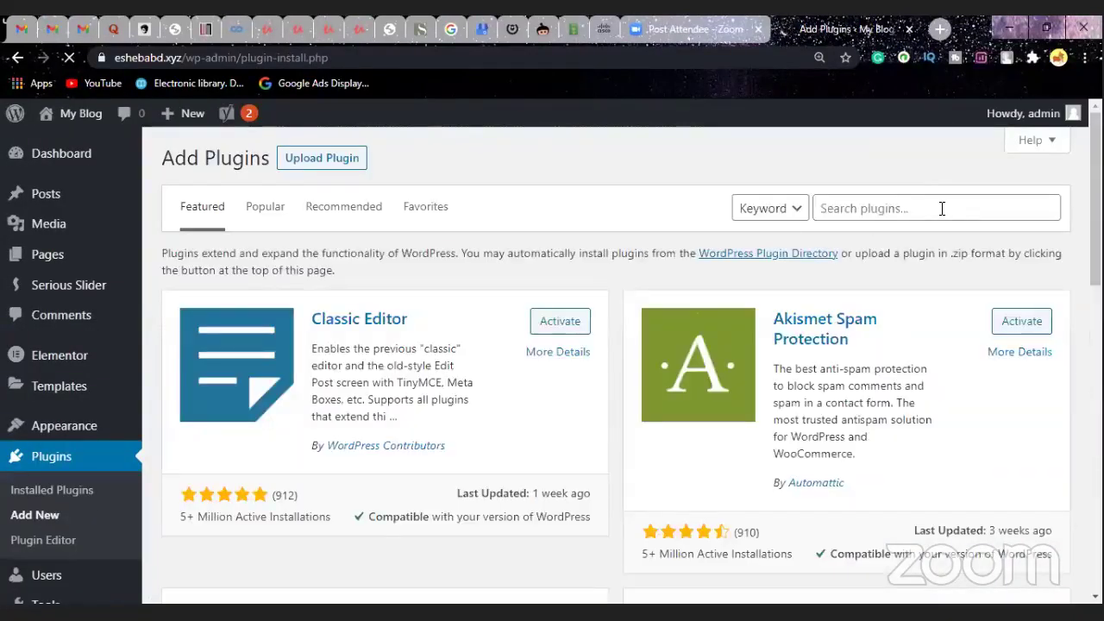
Enter 'yoast s' in the Add Plugins search box to look up Yoast SEO.
left_click(941, 207)
type("yo")
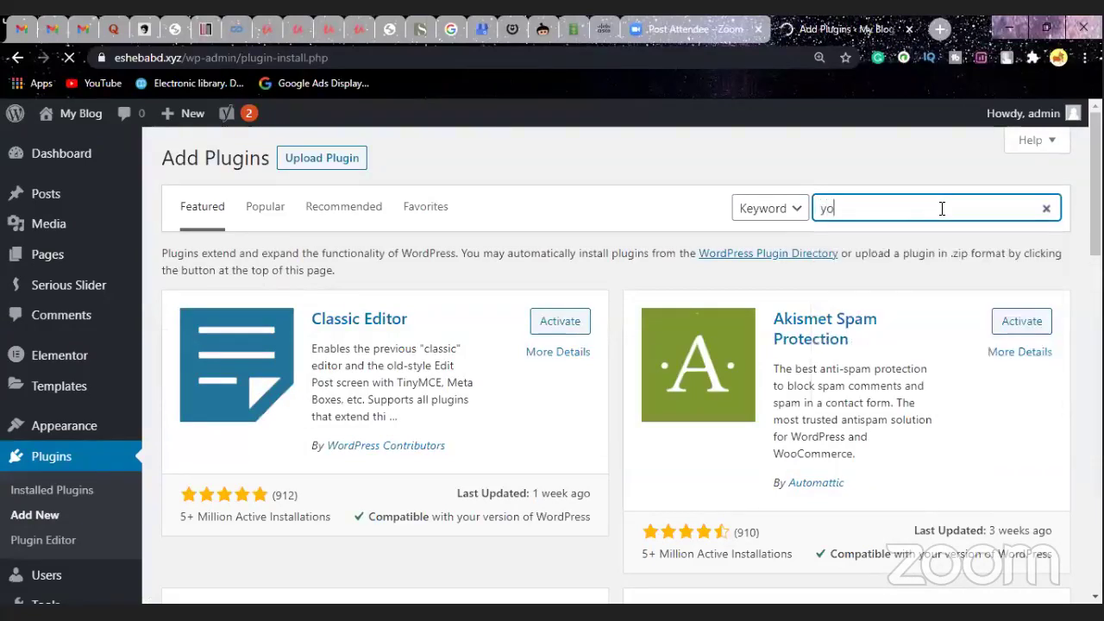
type("ast")
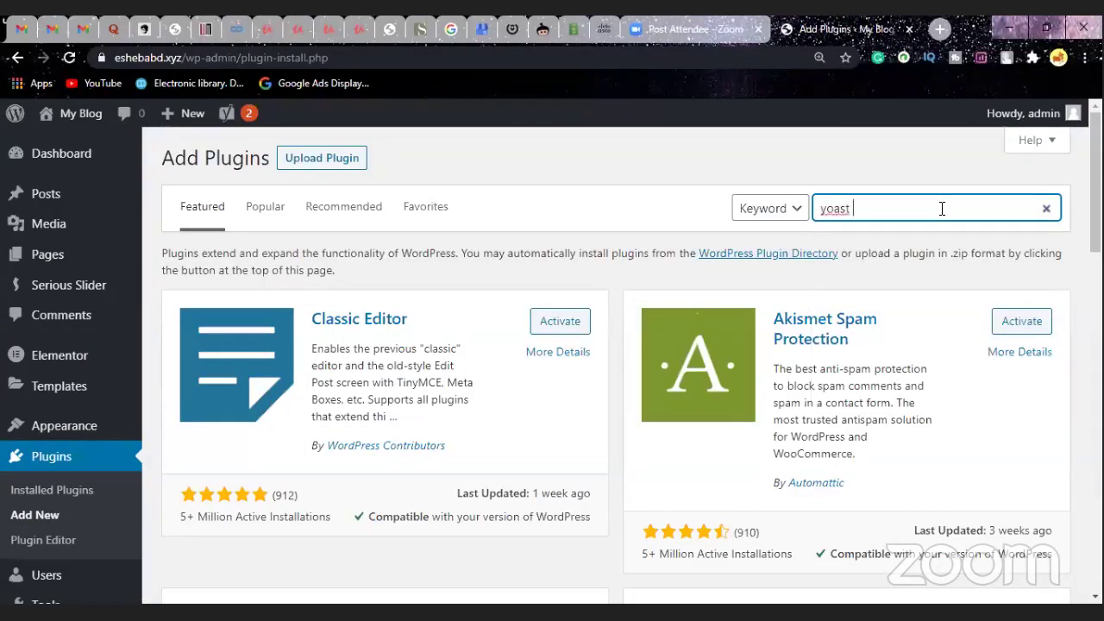
type(" seo")
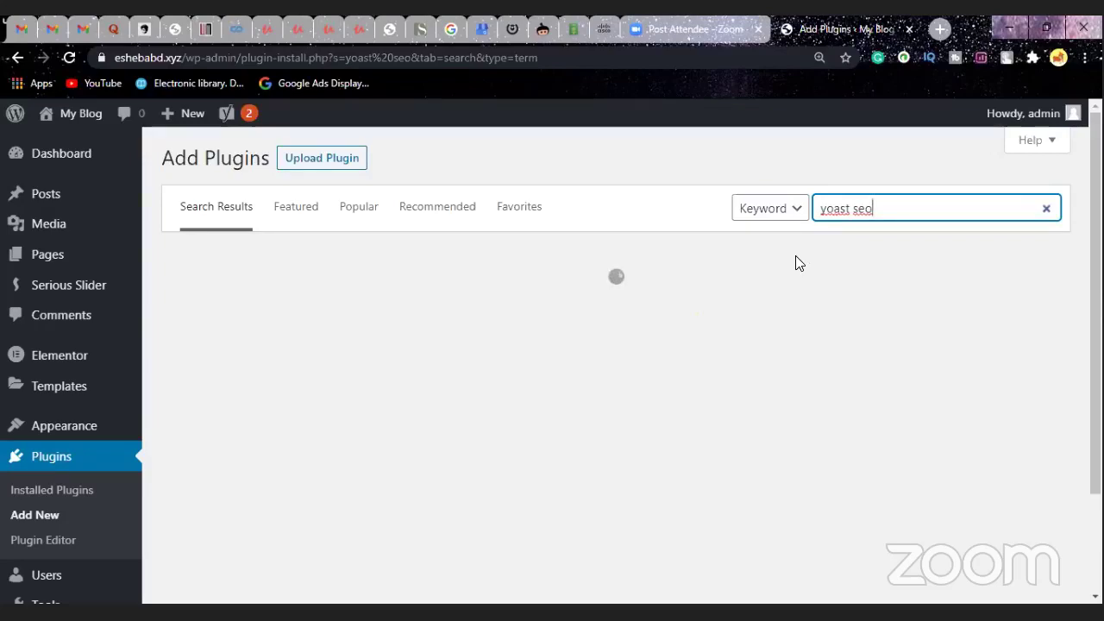
Scroll the 'yoast seo' search results to find the Yoast SEO card marked Active.
scroll(797, 260, "down", 1)
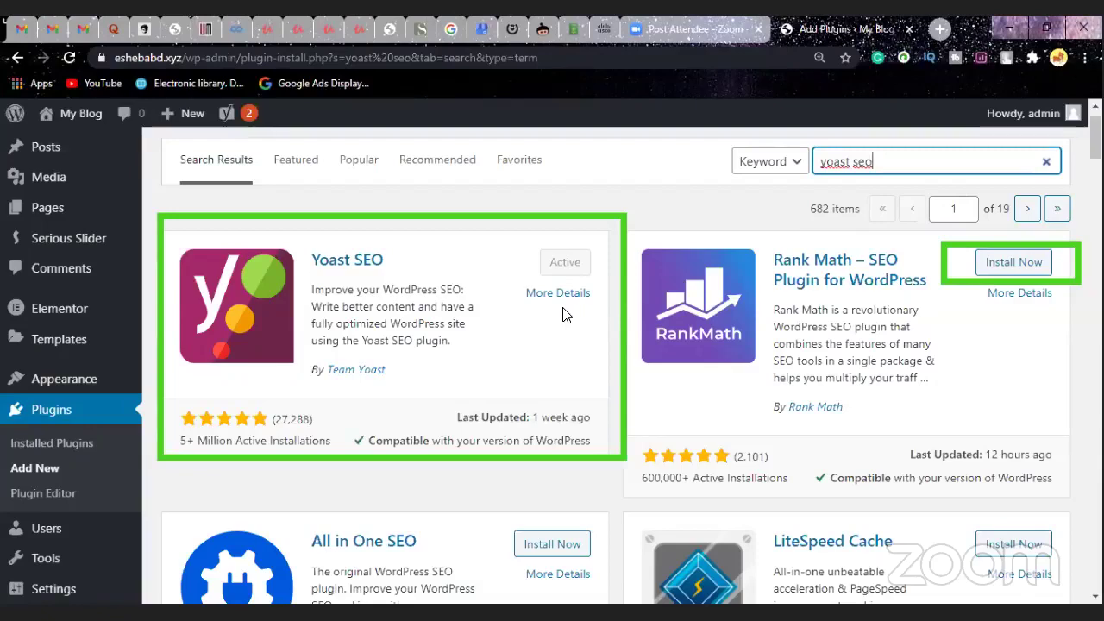
scroll(78, 420, "down", 2)
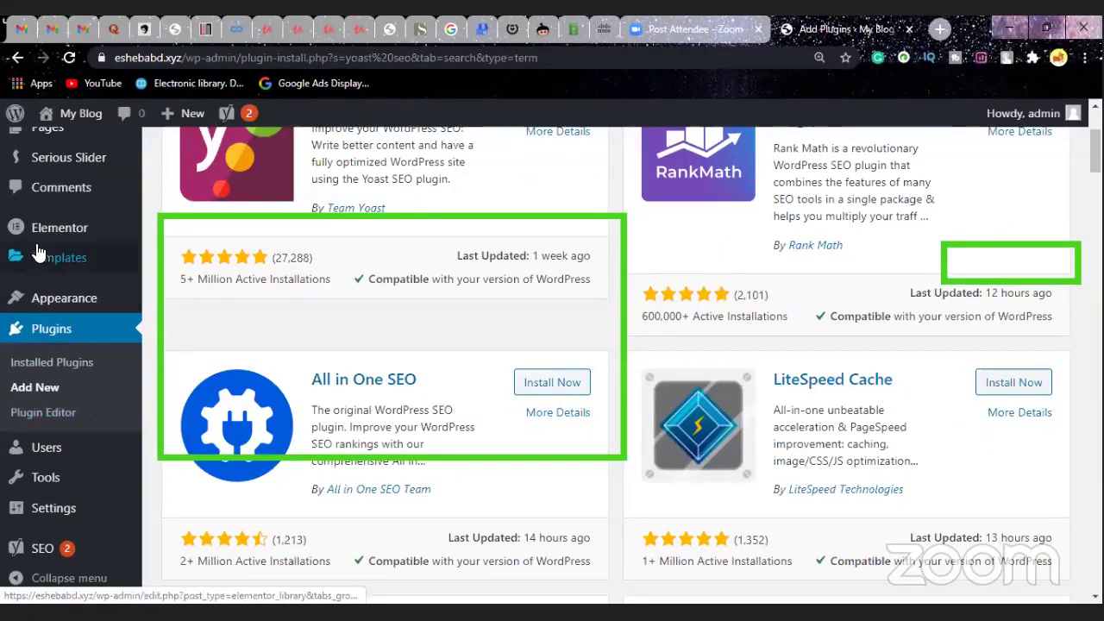
scroll(44, 284, "up", 2)
scroll(50, 259, "up", 1)
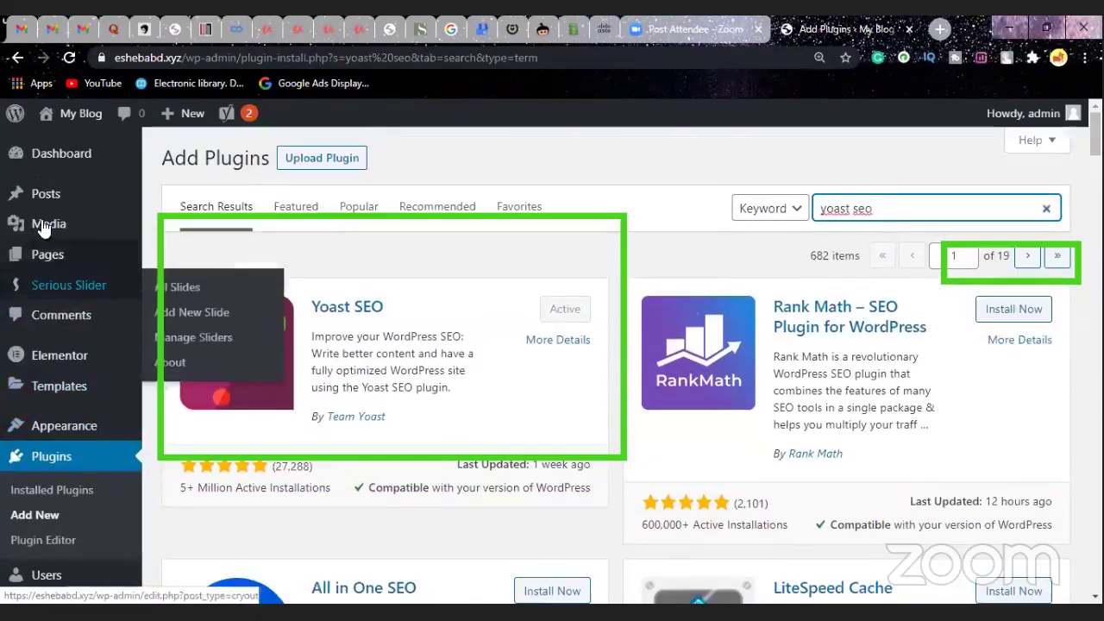
scroll(74, 451, "down", 4)
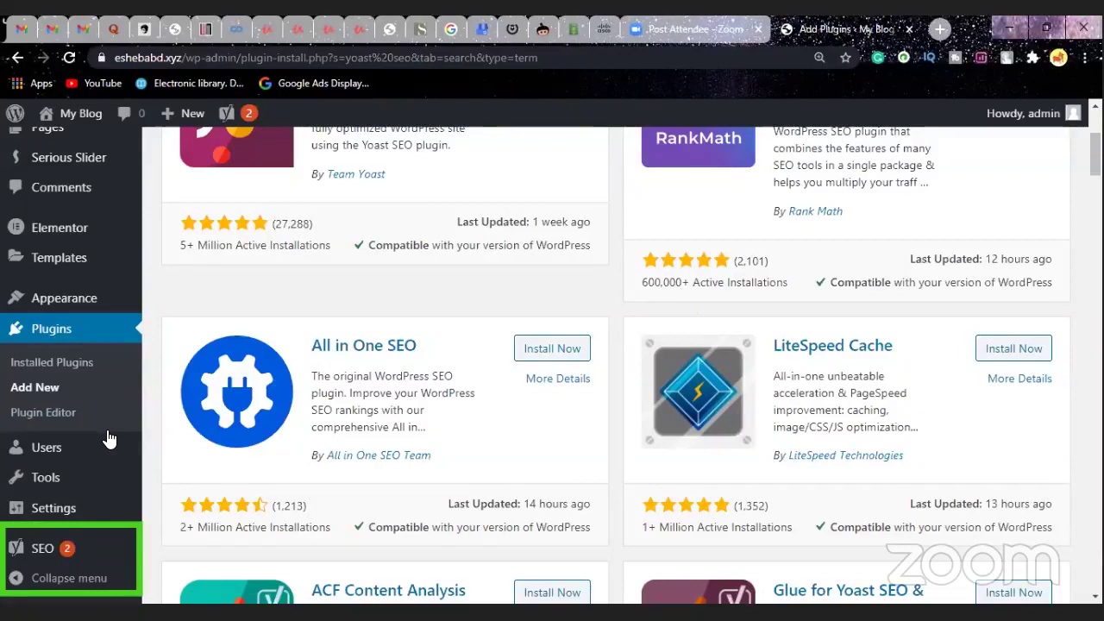
Open SEO > General from the admin sidebar flyout to reach Yoast SEO's General settings.
mouse_move(95, 559)
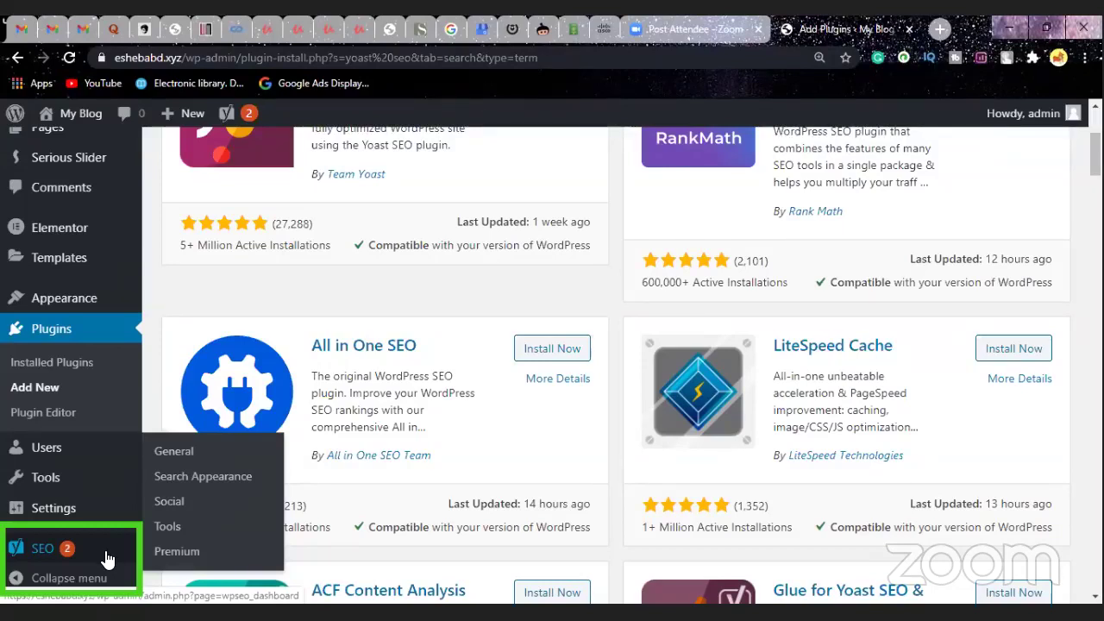
left_click(190, 453)
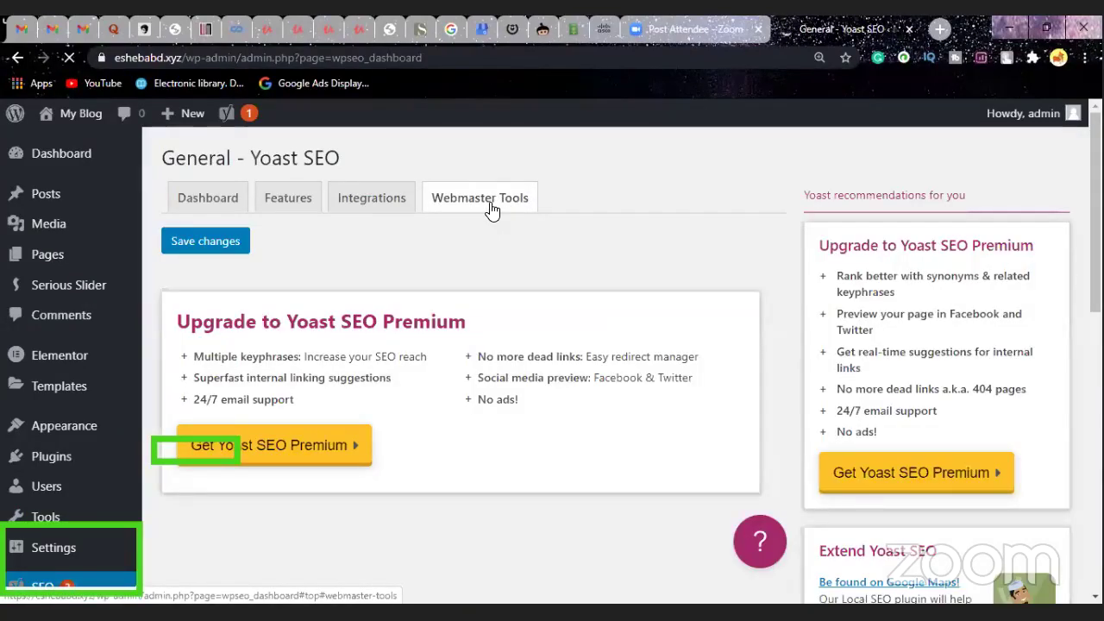
Show Yoast SEO's Webmaster Tools tab with the Baidu, Bing, Google and Yandex verification fields.
left_click(488, 210)
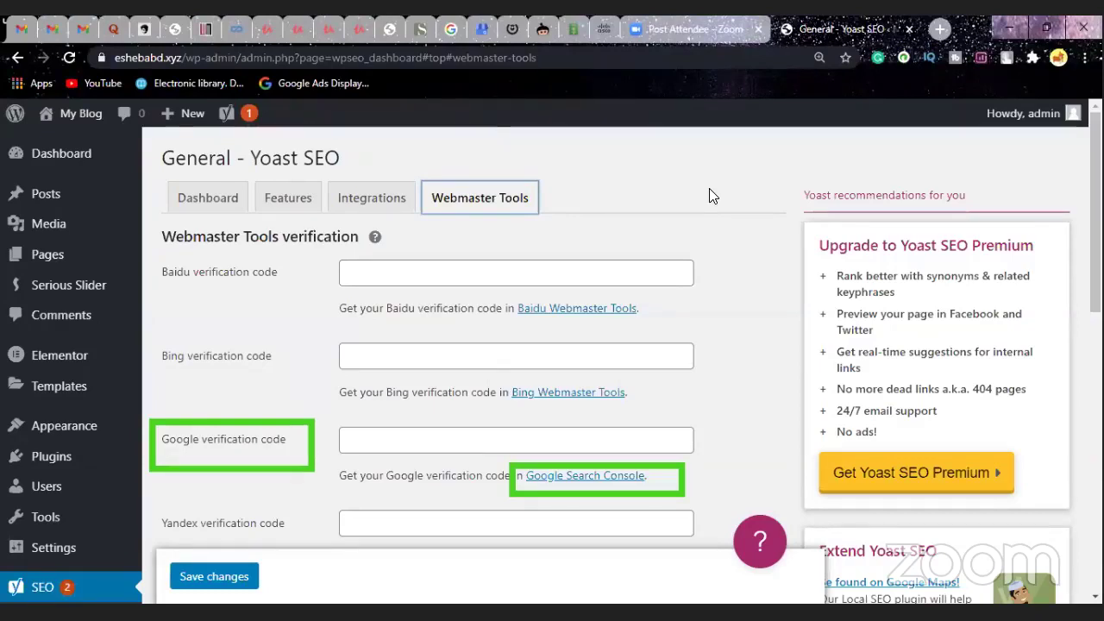
Go to Google's verification page for eshebabd.xyz and choose the HTML tag method.
left_click(603, 477)
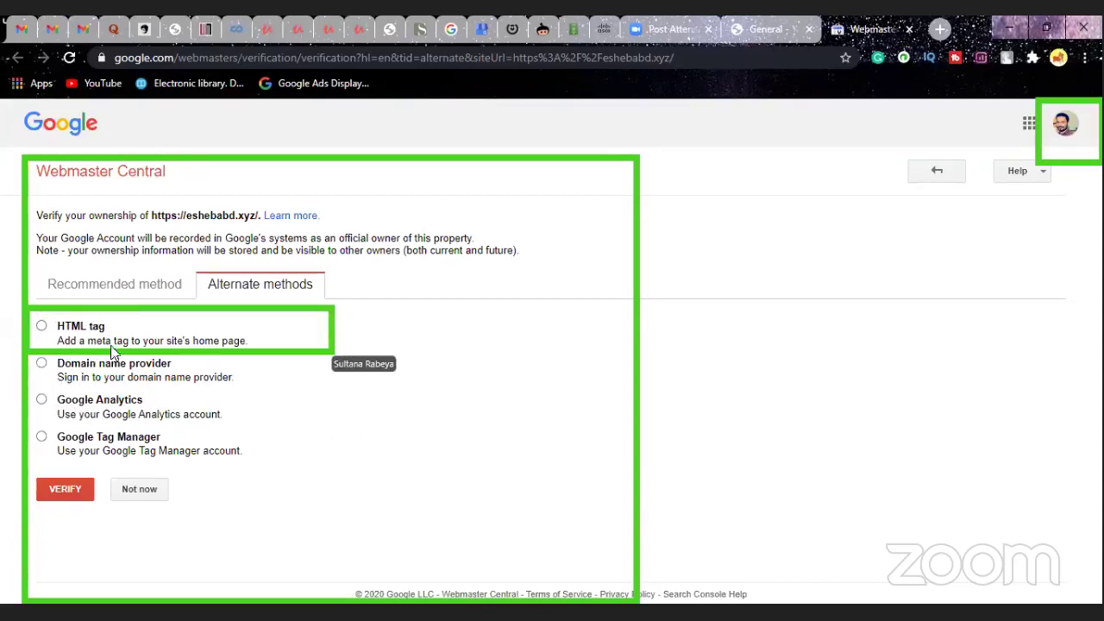
left_click(41, 326)
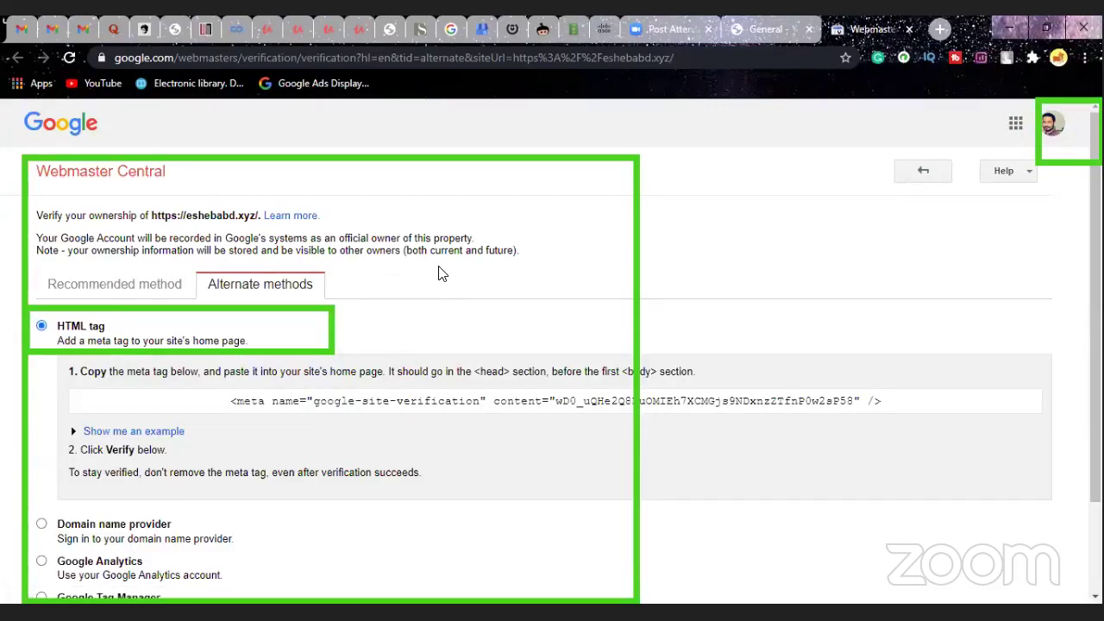
left_click(41, 328)
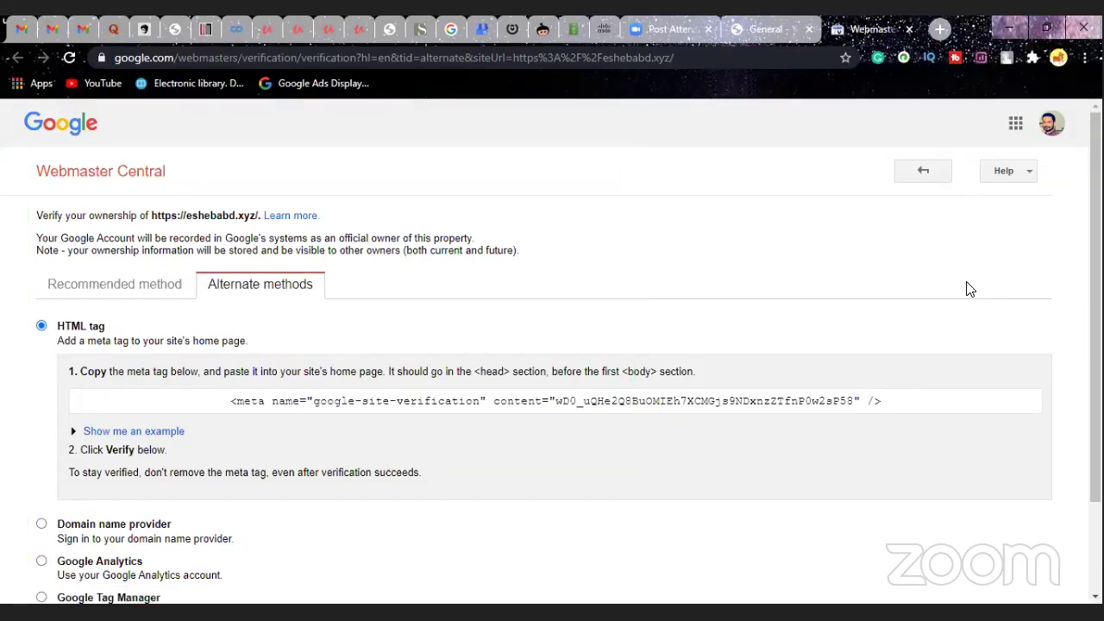
scroll(968, 288, "down", 1)
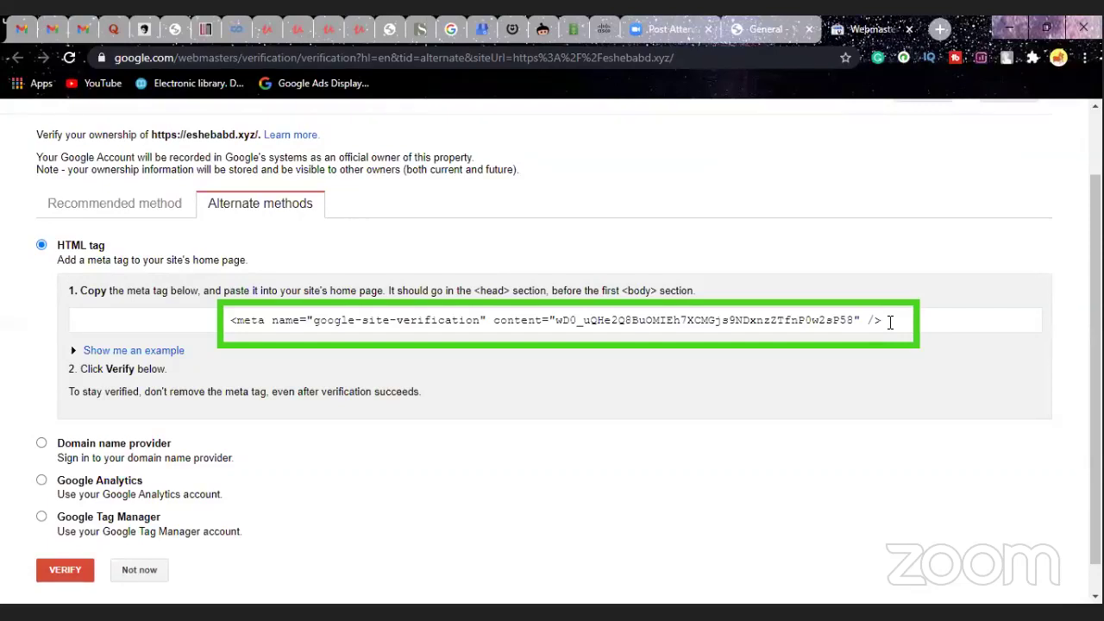
Select and copy the whole google-site-verification meta tag.
left_click_drag(890, 322, 230, 321)
right_click(246, 320)
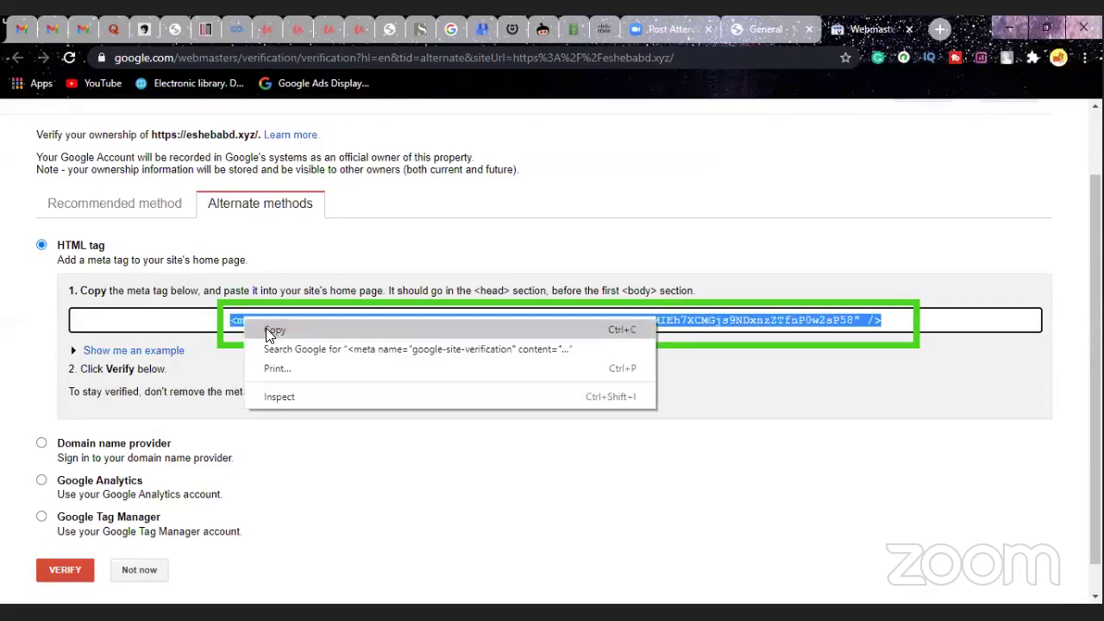
left_click(273, 330)
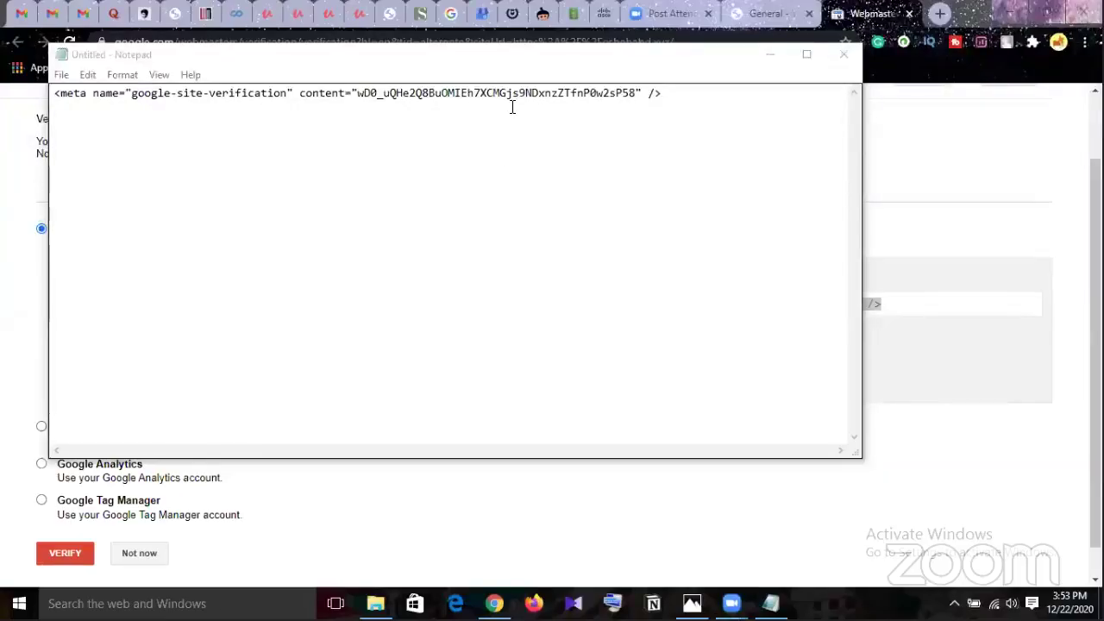
Reposition the Notepad window holding the pasted meta tag over the page.
left_click_drag(503, 57, 503, 152)
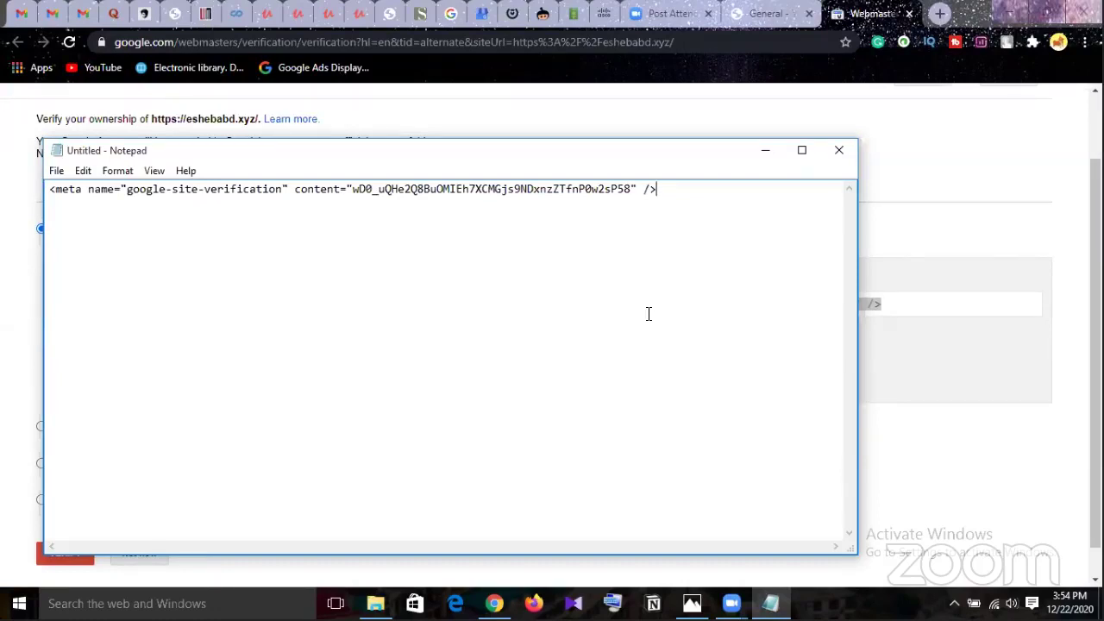
left_click(801, 151)
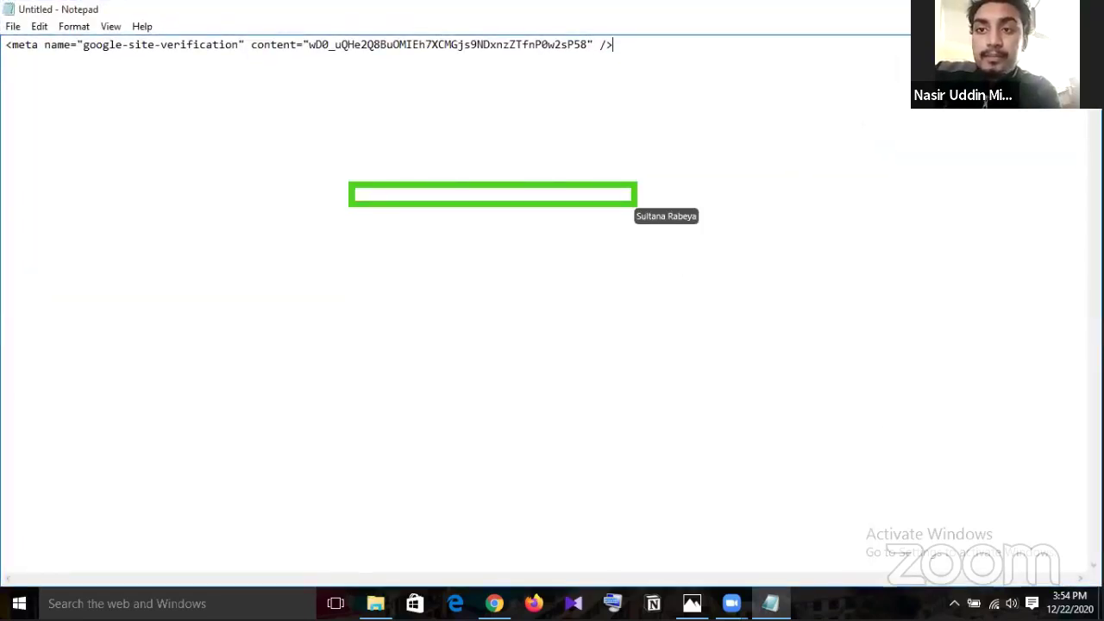
left_click(1044, 9)
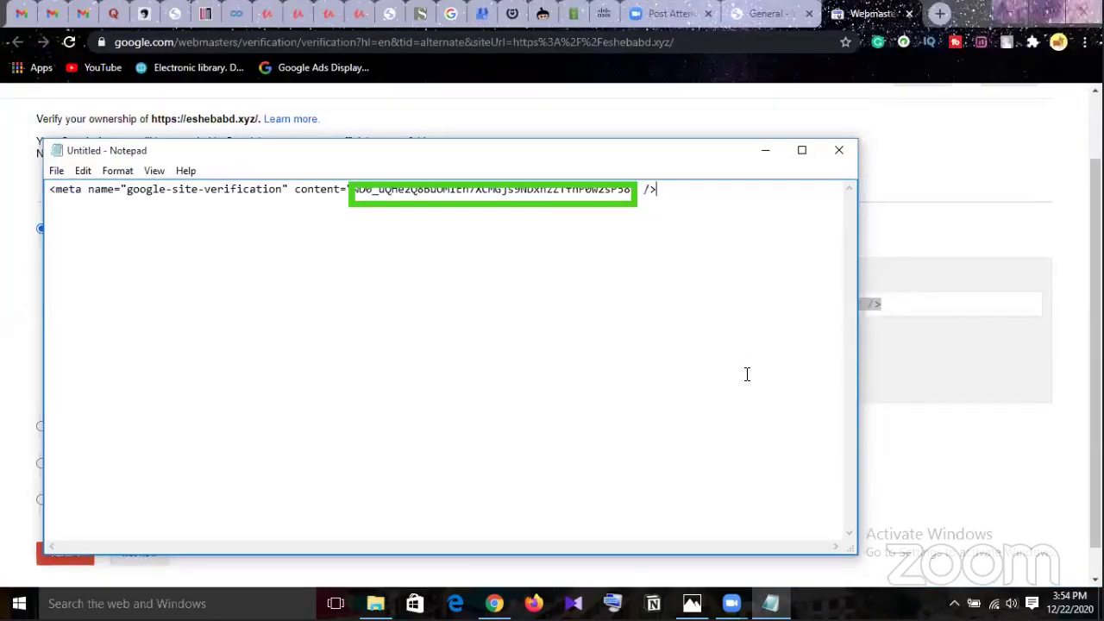
left_click_drag(702, 160, 704, 165)
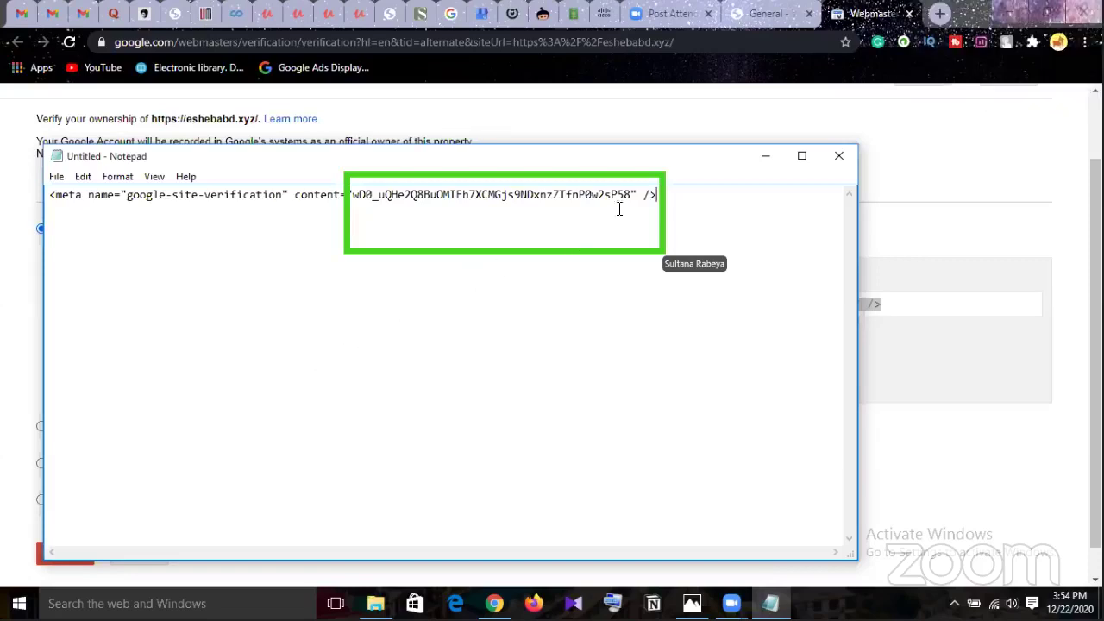
Copy only the verification code from the meta tag's content value.
left_click_drag(632, 195, 377, 204)
right_click(379, 197)
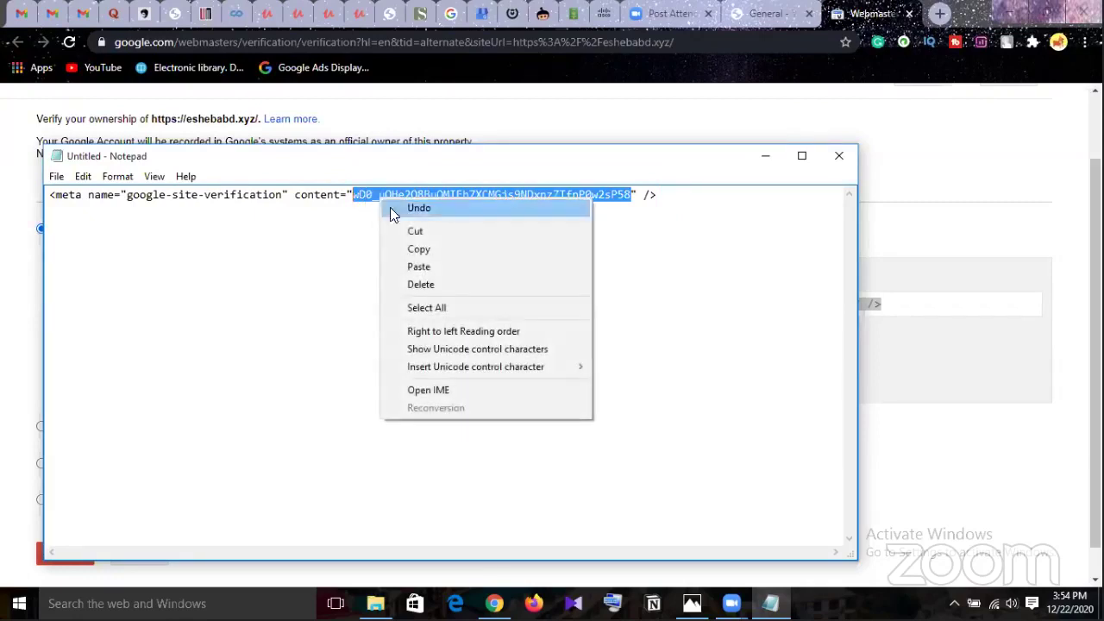
left_click(419, 249)
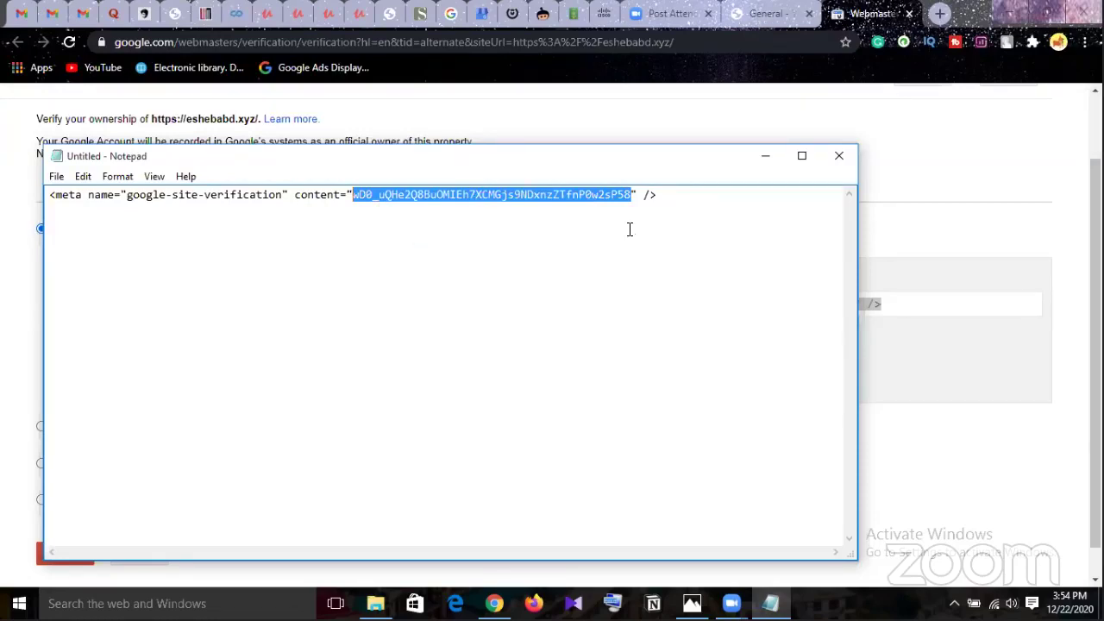
right_click(397, 422)
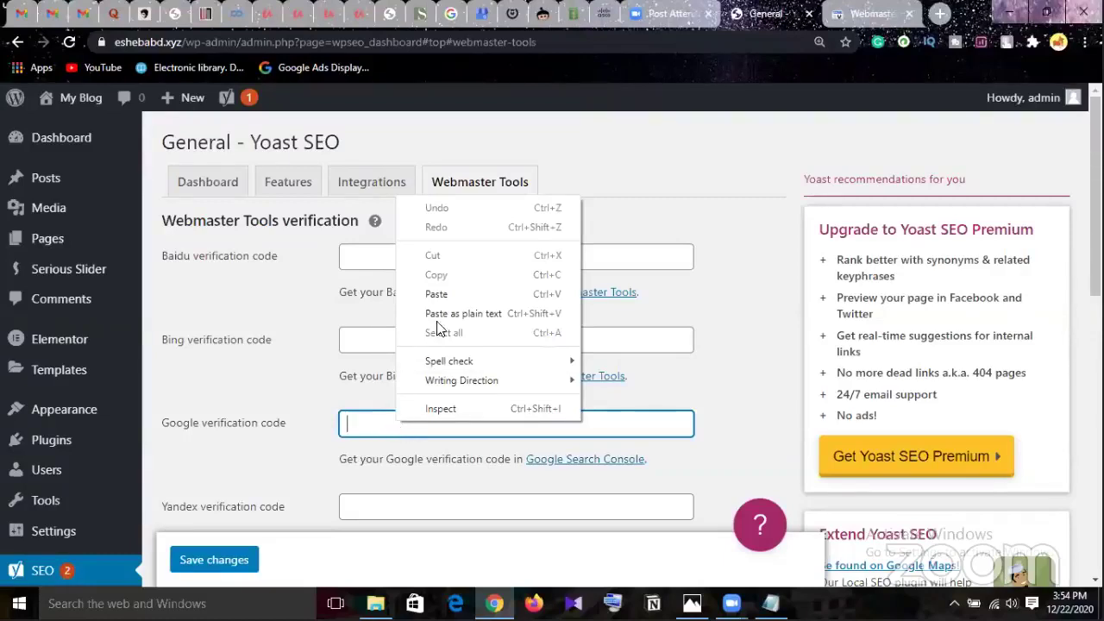
Paste the code into Yoast's Google verification code field and save the changes.
left_click(440, 293)
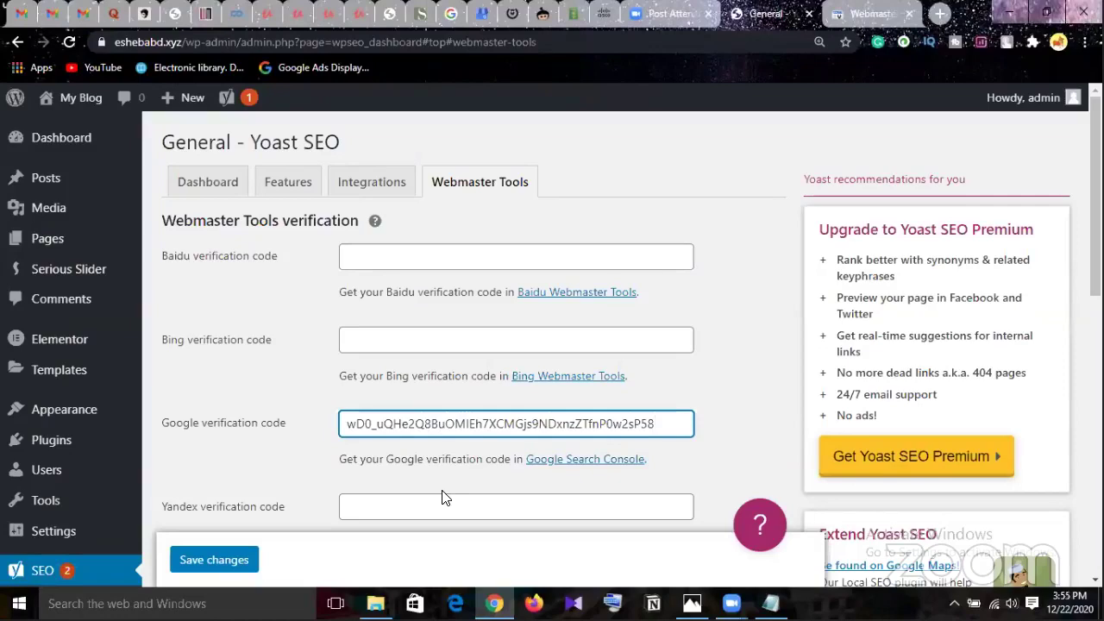
scroll(390, 486, "down", 2)
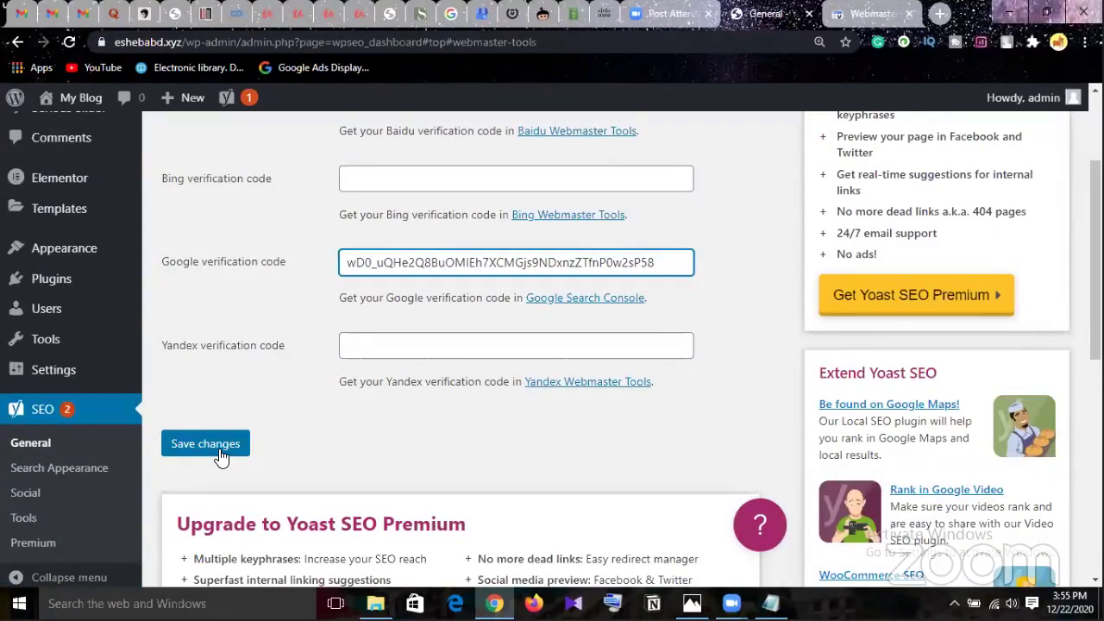
left_click(220, 457)
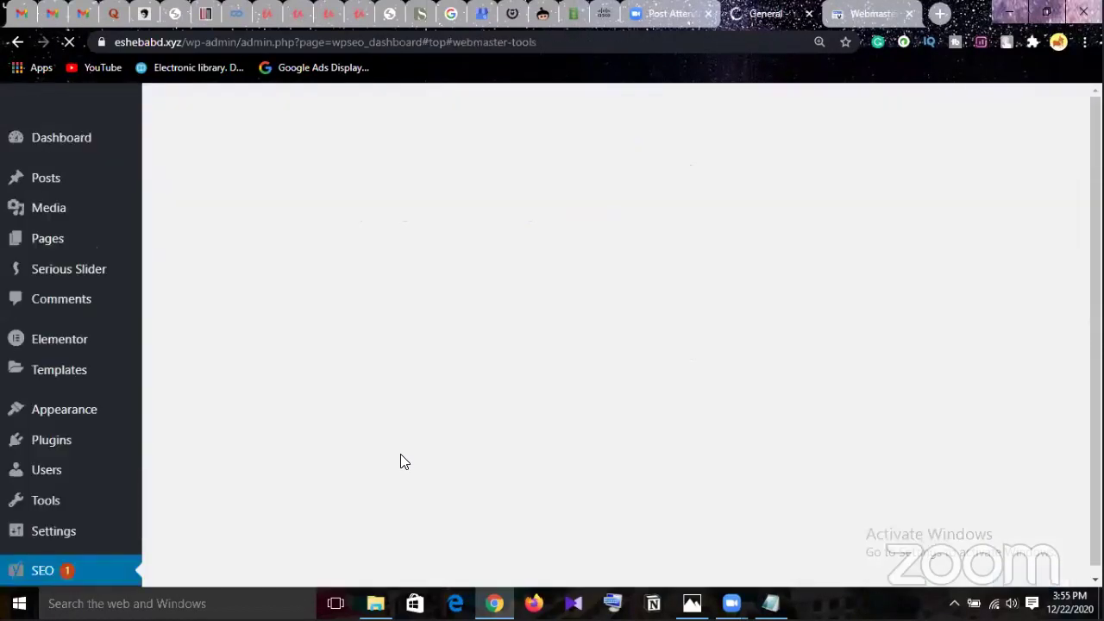
Confirm Yoast shows 'Settings saved', then return to the HTML tag verification page.
left_click(870, 19)
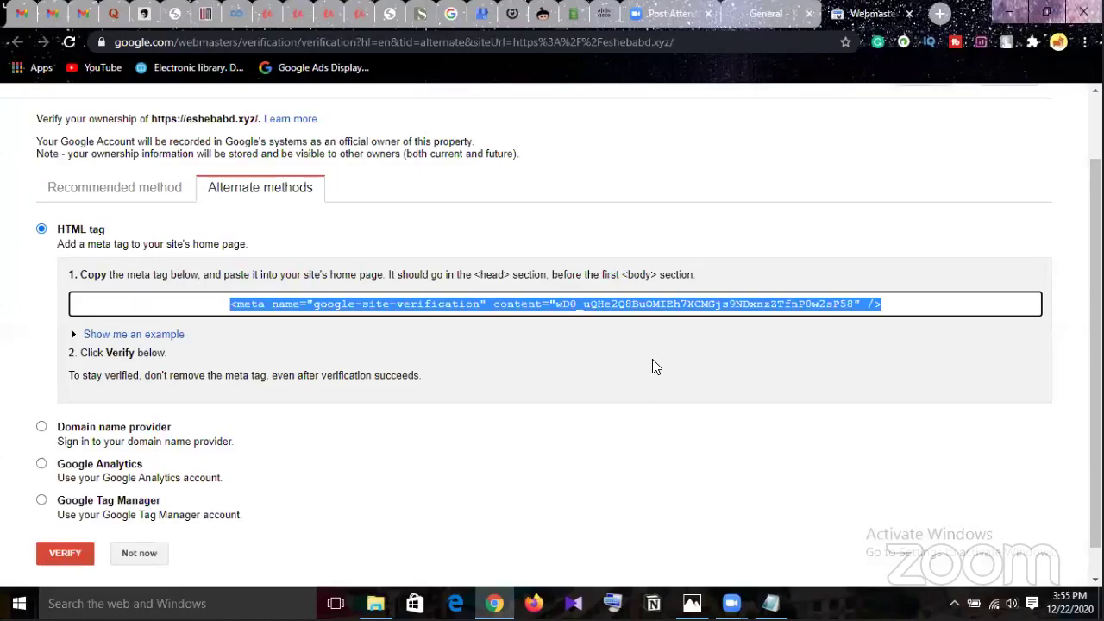
left_click(944, 304)
left_click(770, 17)
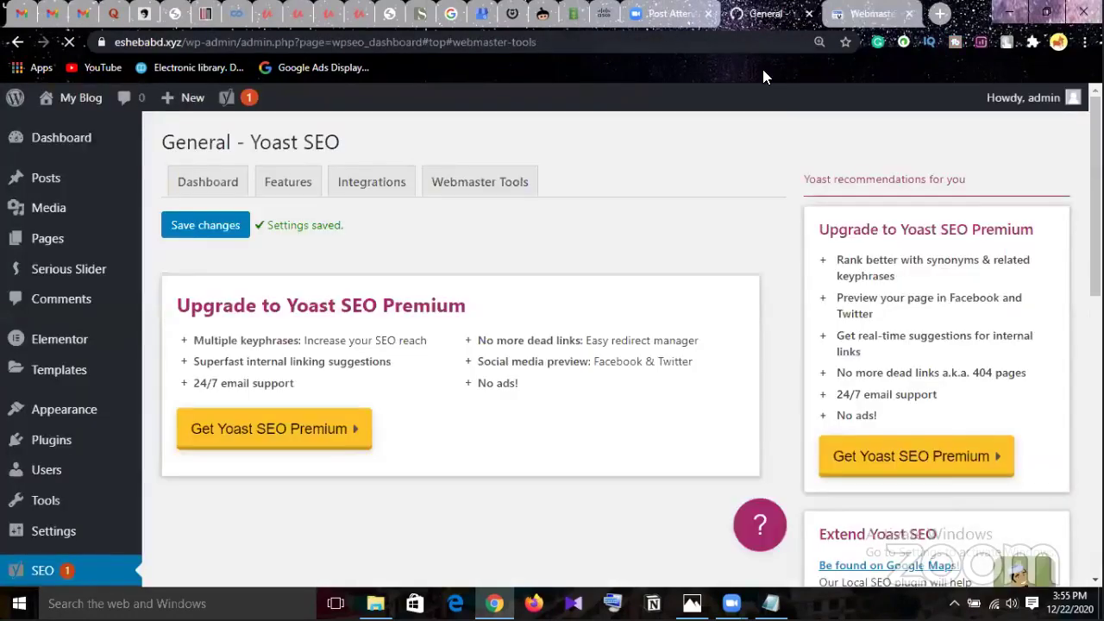
key("ctrl+Tab")
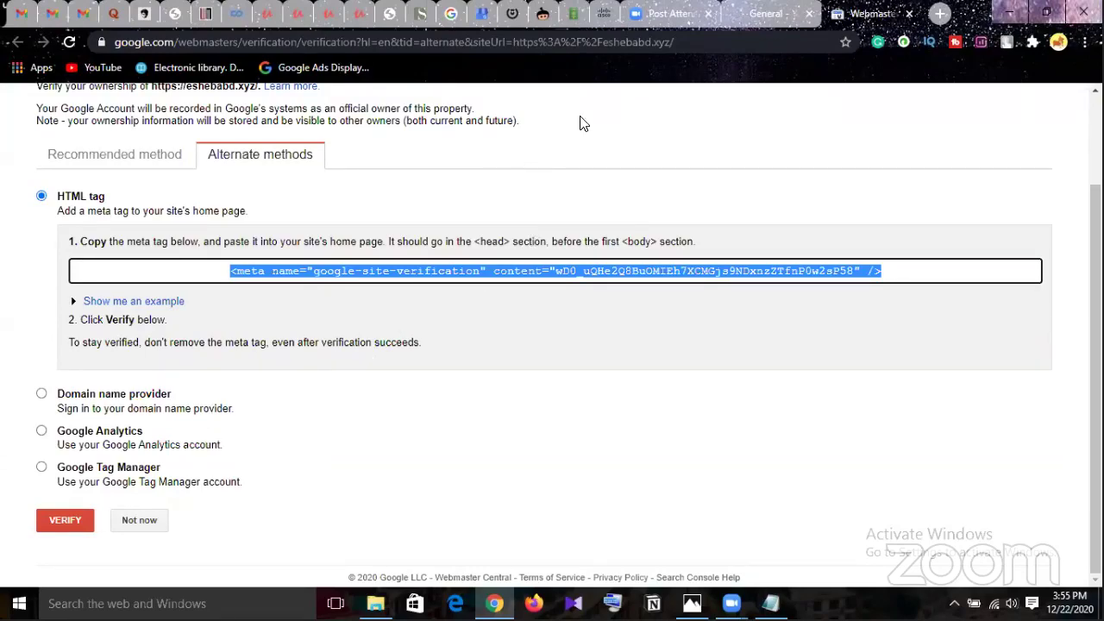
left_click(752, 16)
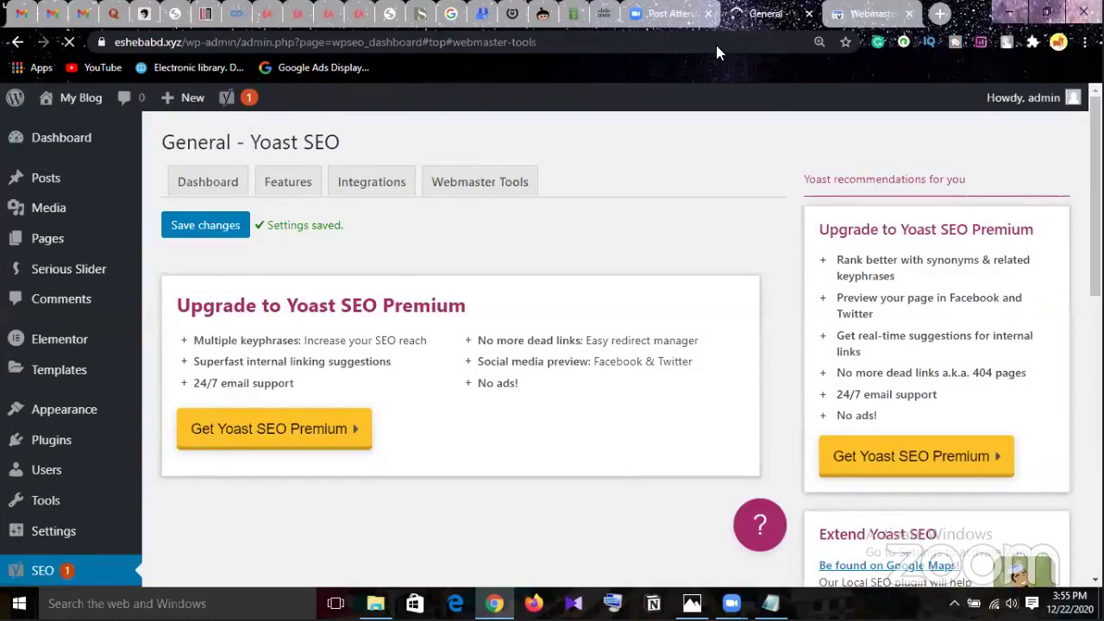
left_click(872, 15)
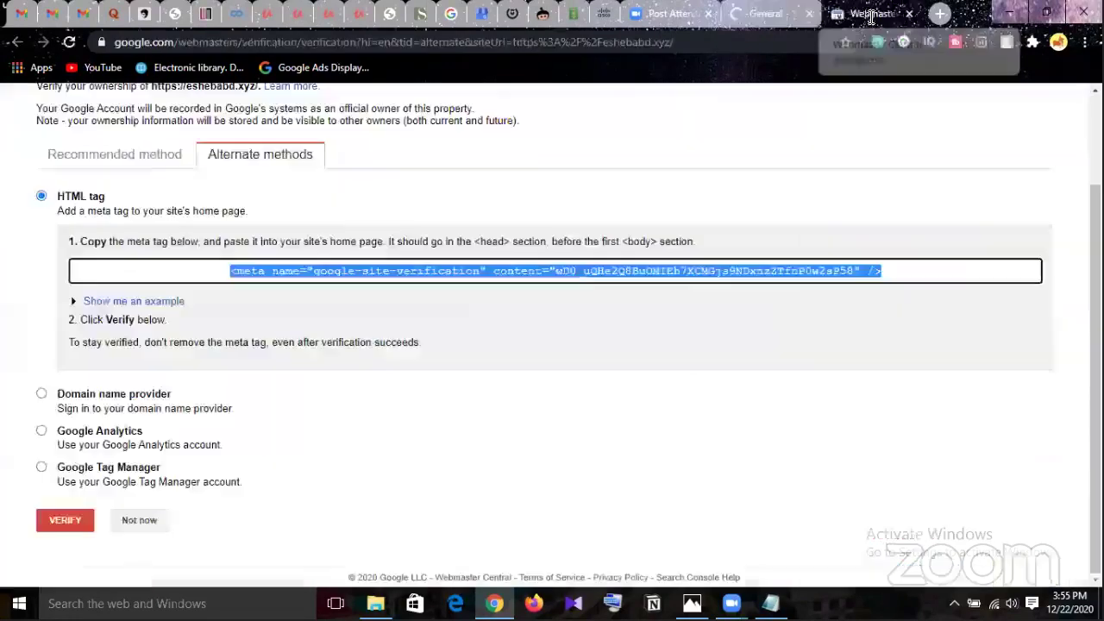
left_click(64, 522)
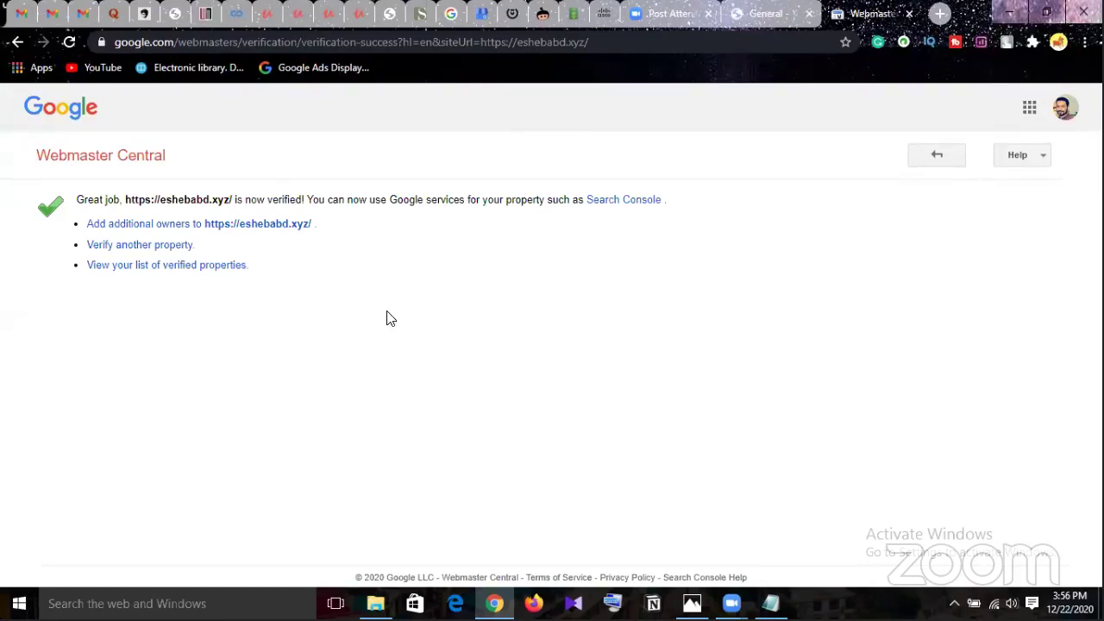
left_click(754, 34)
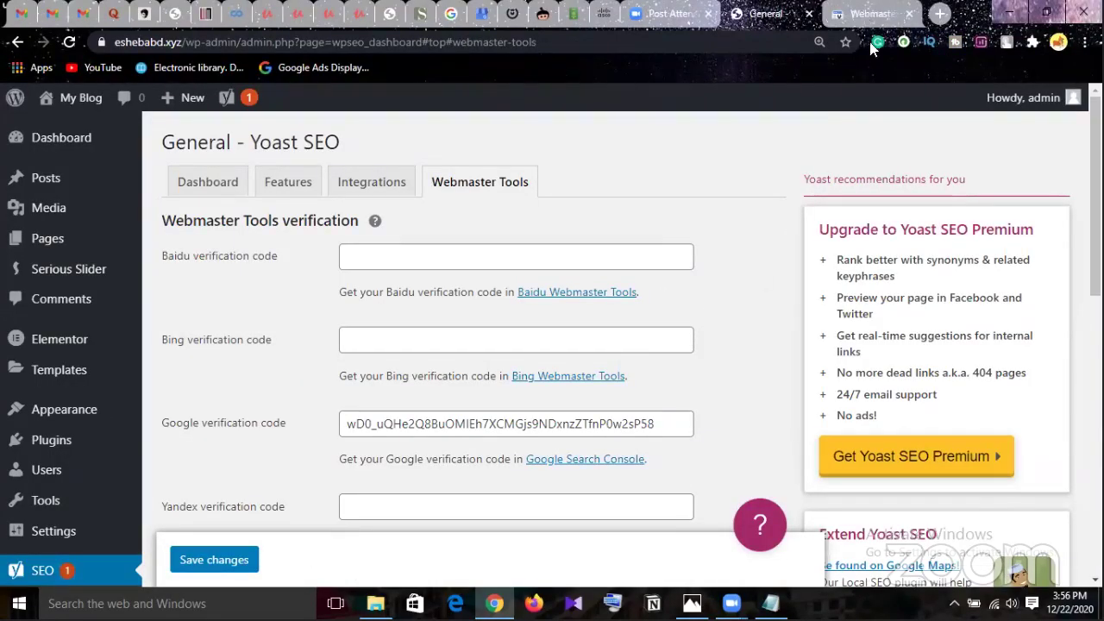
left_click(869, 14)
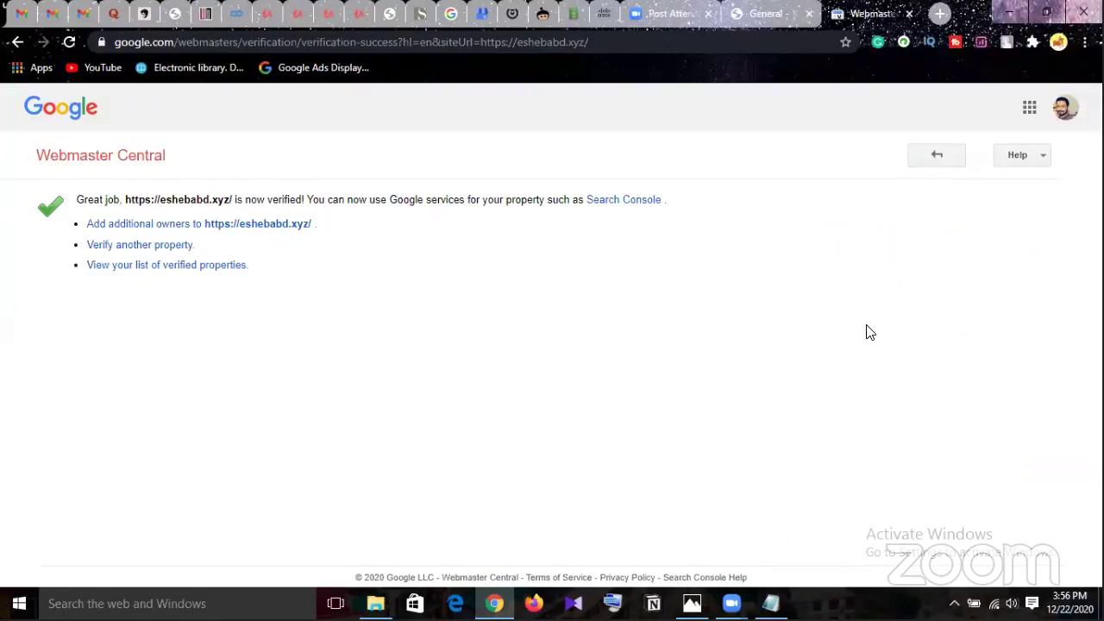
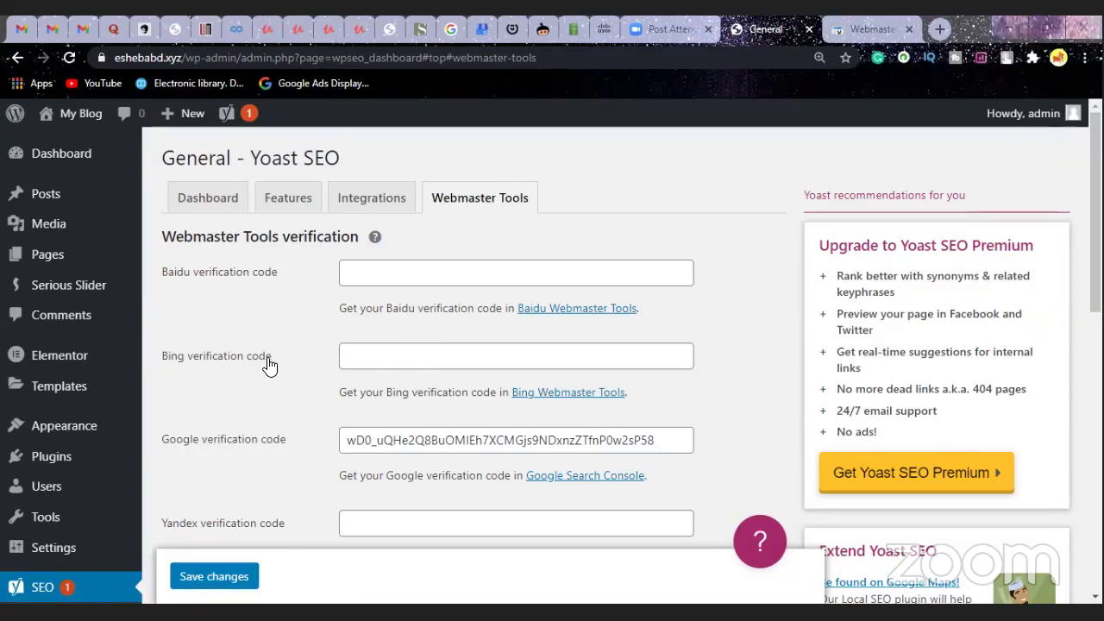
Close the Google verification-success tab to get back to Yoast's Webmaster Tools settings.
left_click(862, 29)
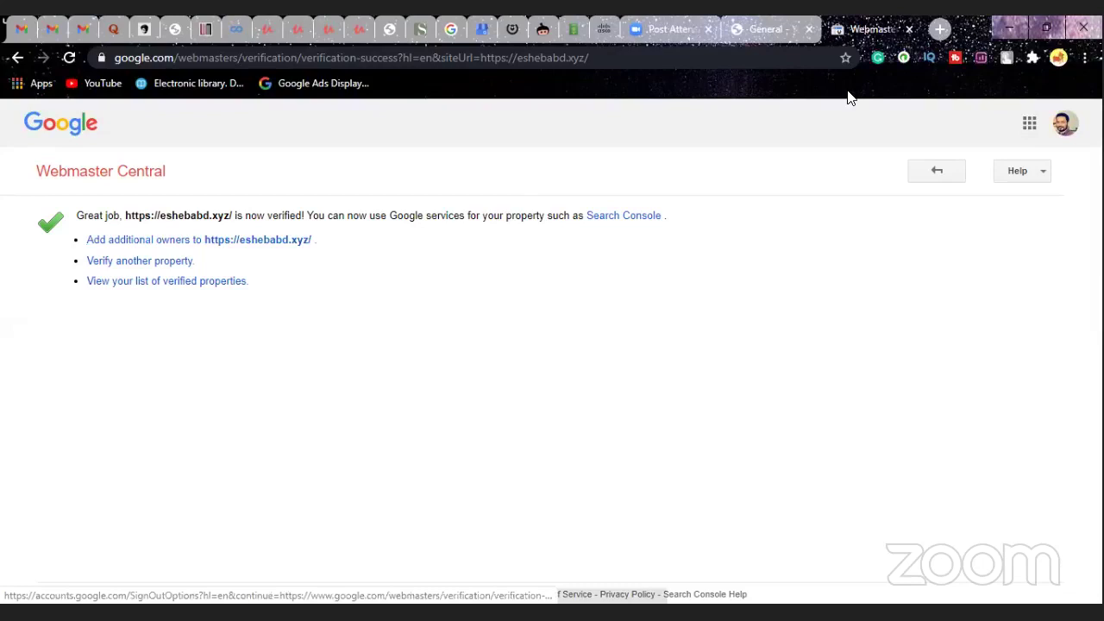
left_click(910, 29)
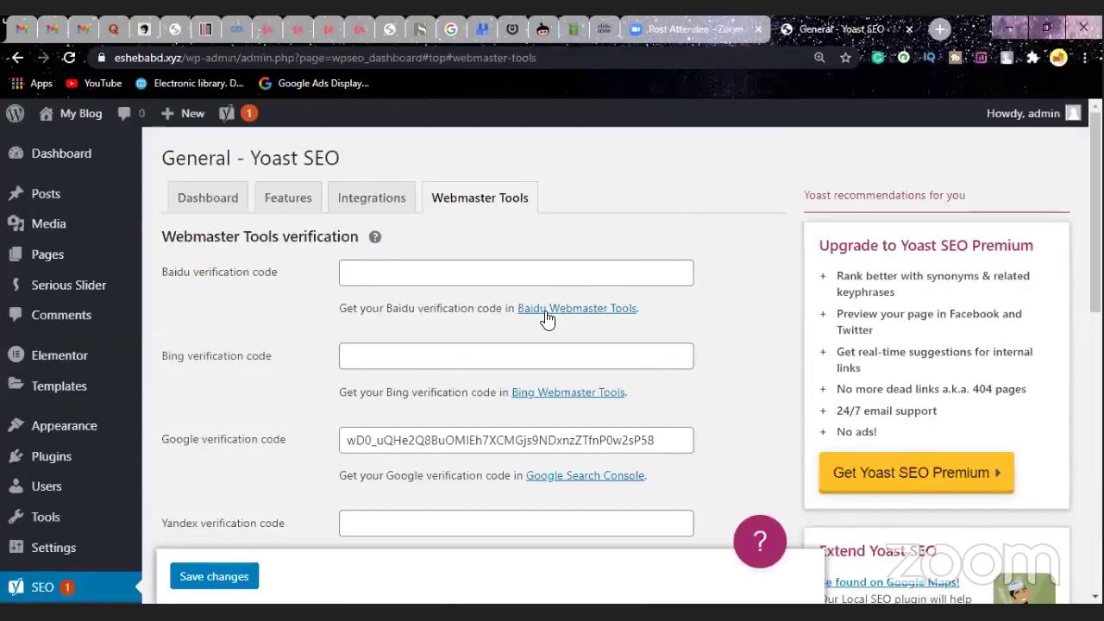
Open Bing Webmaster Tools from the Yoast Bing link and look over the empty My Sites page.
left_click(578, 400)
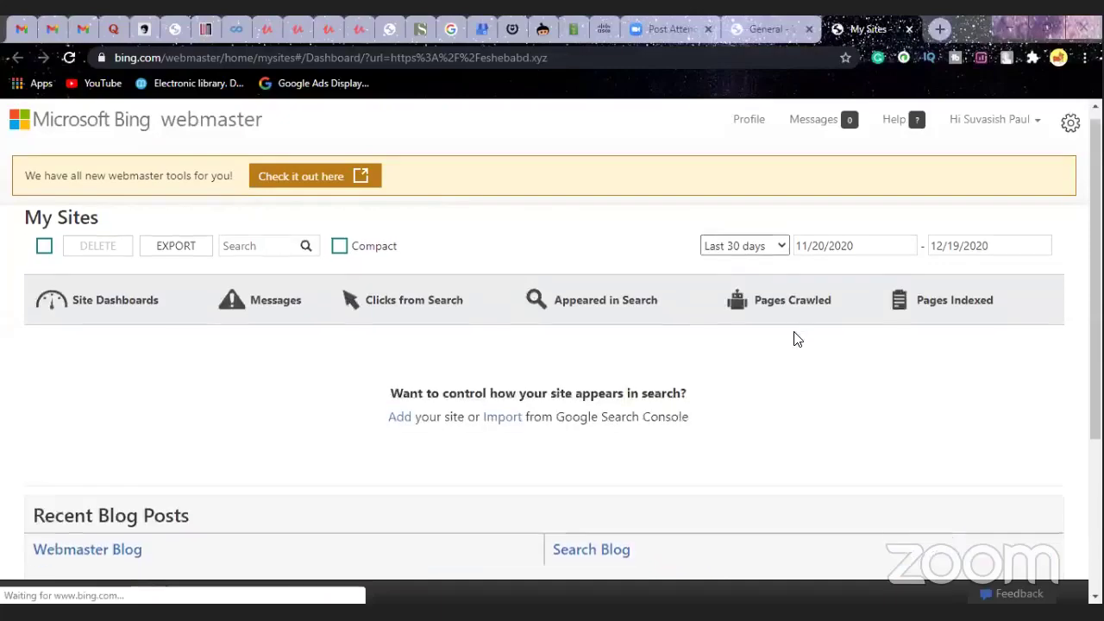
scroll(797, 340, "down", 4)
scroll(797, 340, "up", 3)
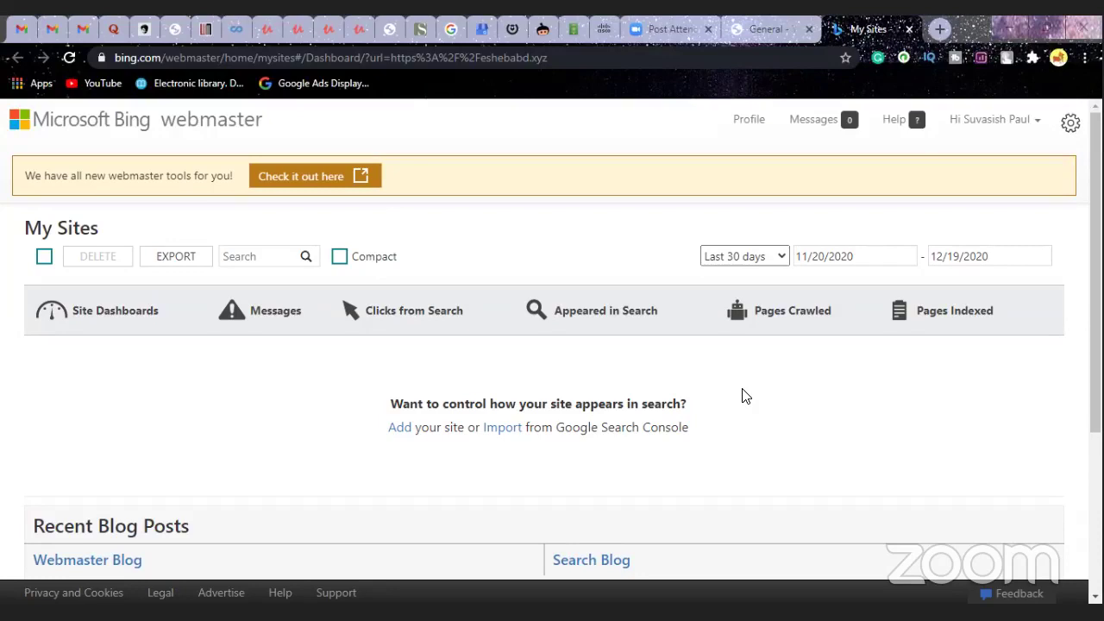
scroll(746, 396, "down", 2)
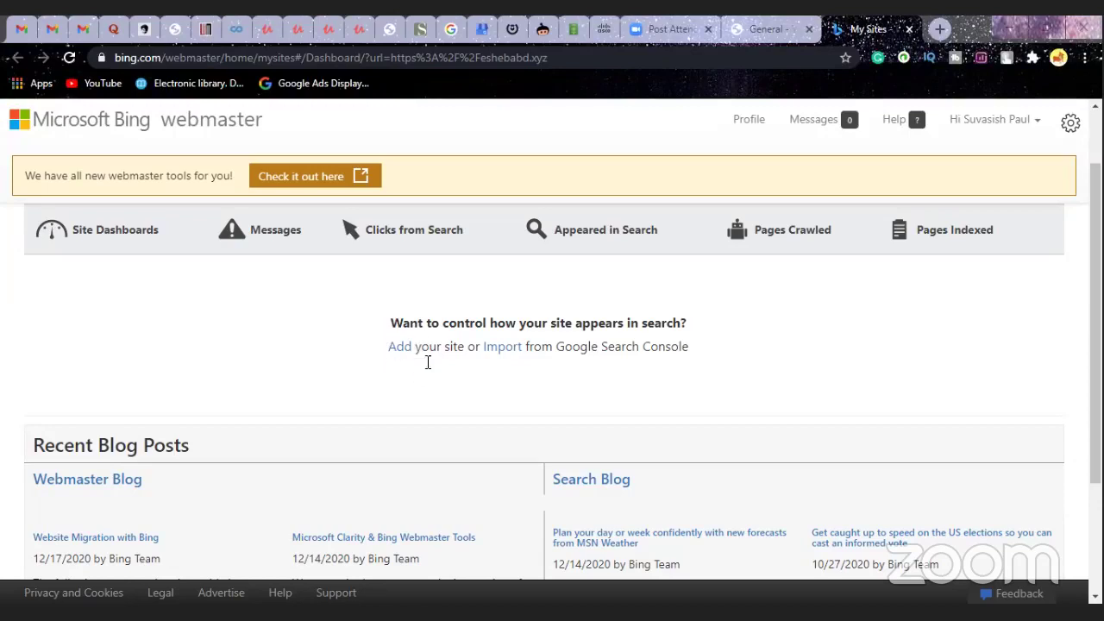
Open the new Bing Webmaster Tools and copy the site's domain from the Yoast tab's address bar.
left_click(301, 178)
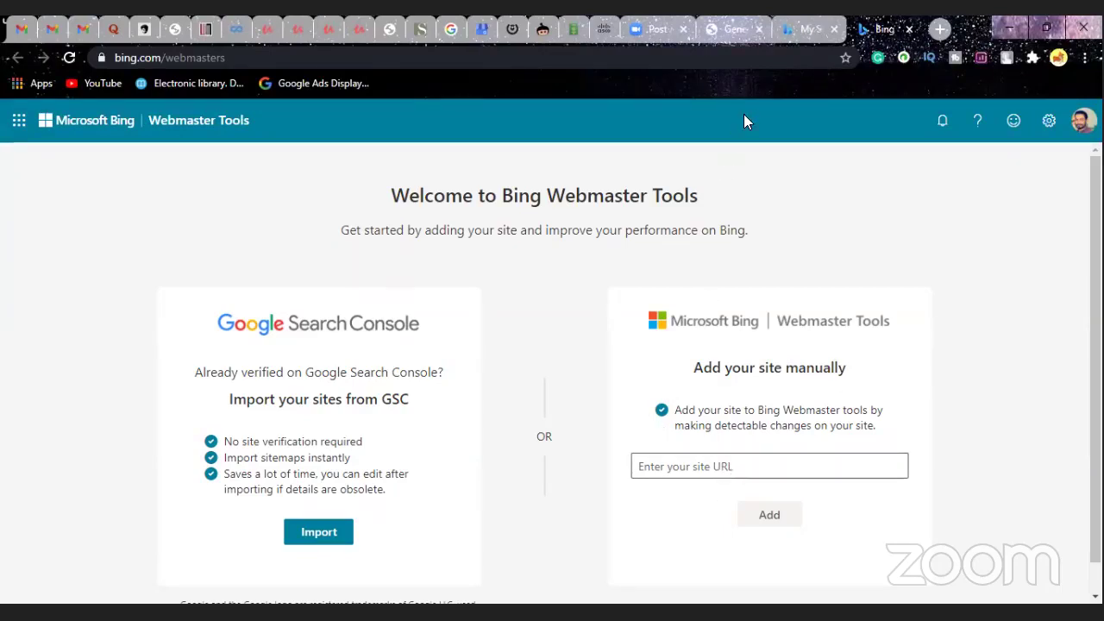
left_click(710, 37)
left_click_drag(182, 58, 123, 61)
key("ctrl+c")
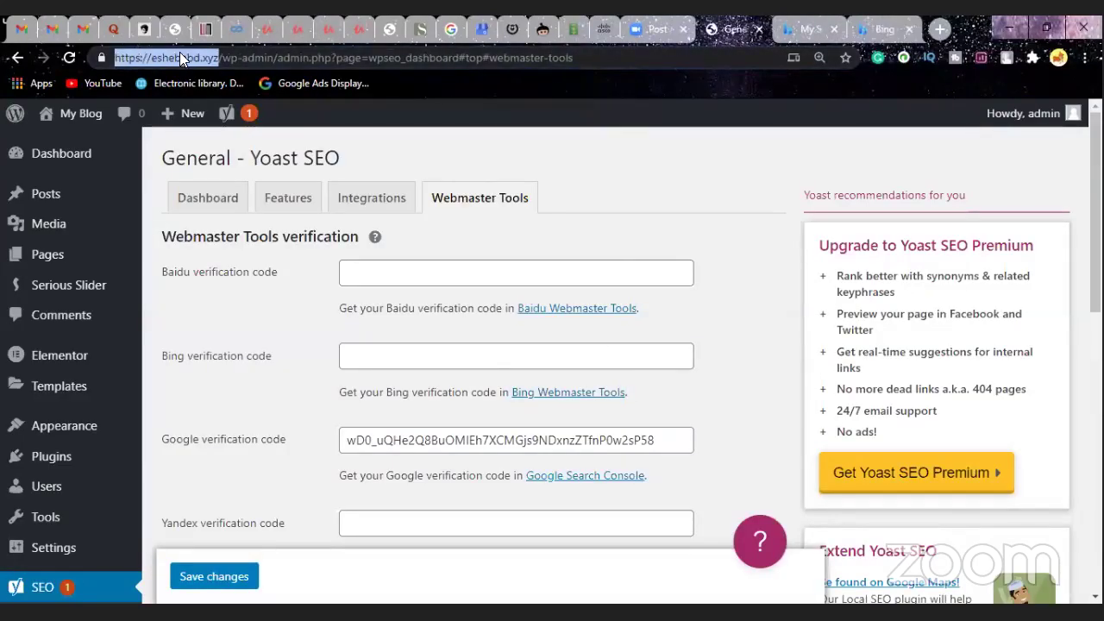
right_click(180, 55)
left_click(385, 139)
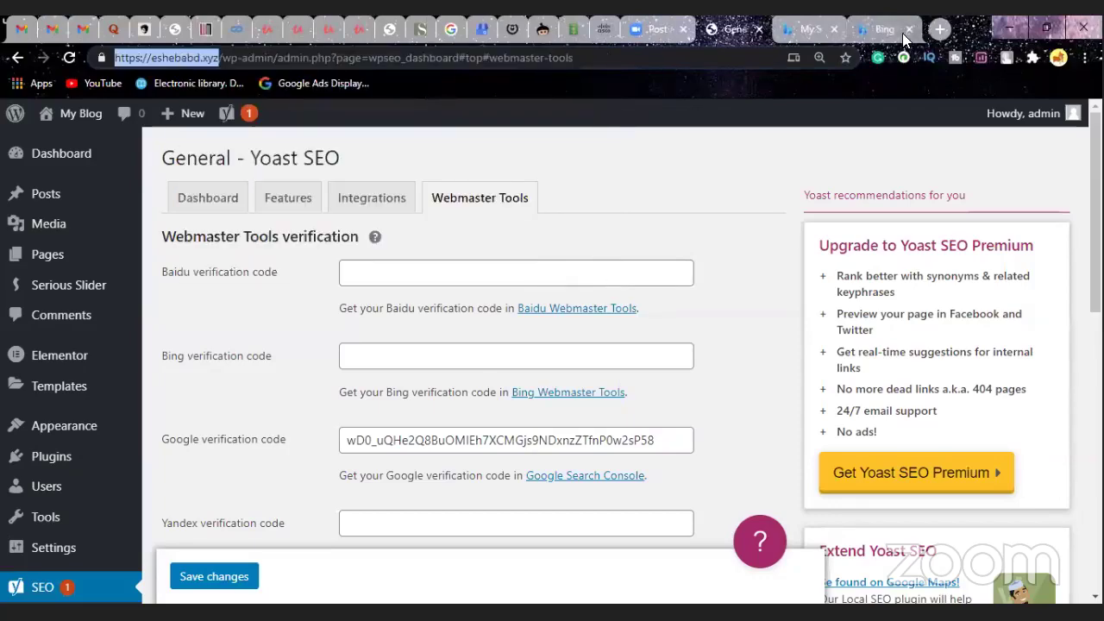
left_click(876, 31)
right_click(724, 465)
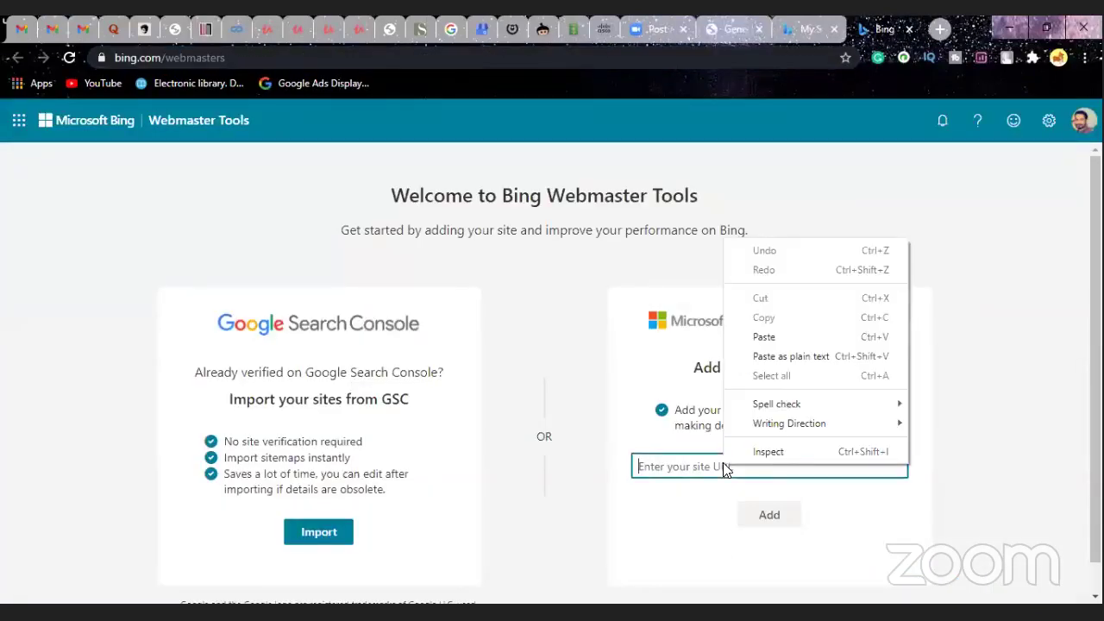
left_click(764, 336)
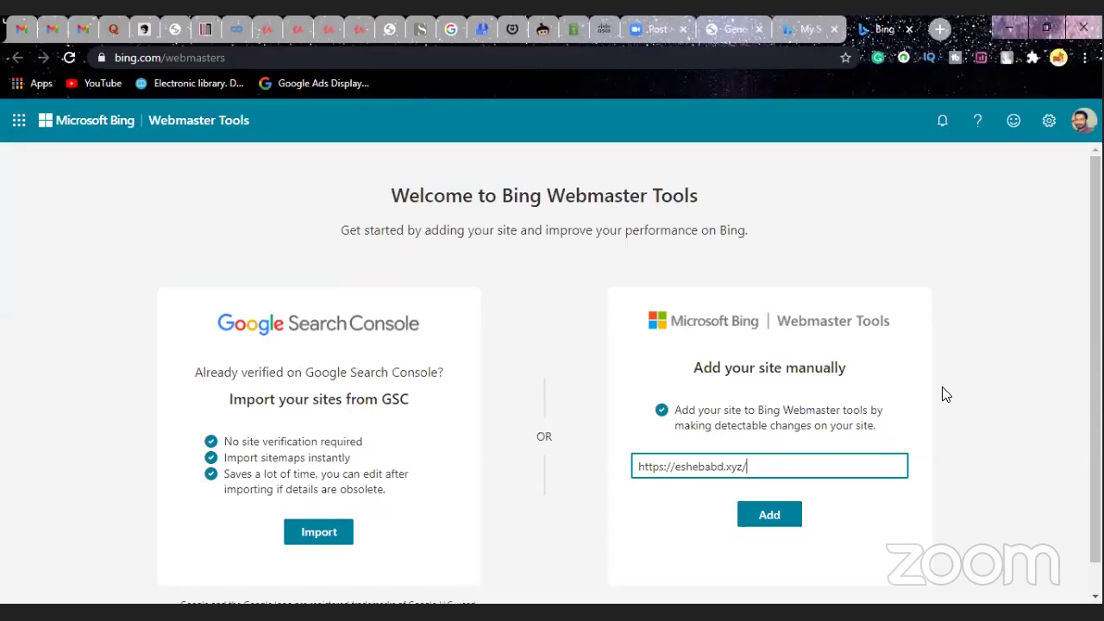
key("BackSpace")
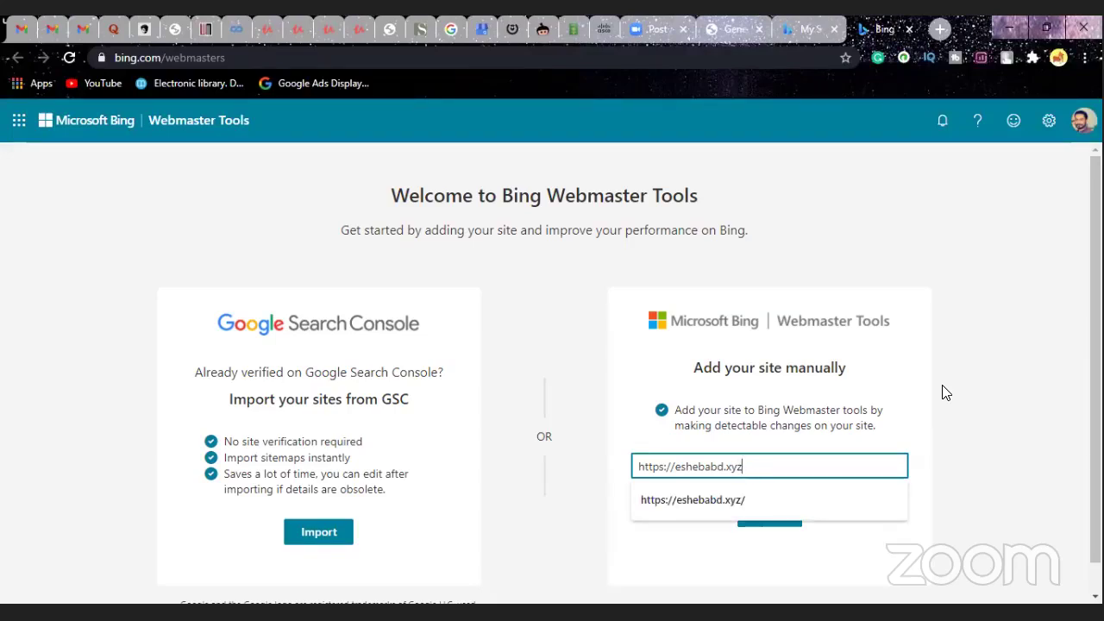
left_click(1009, 423)
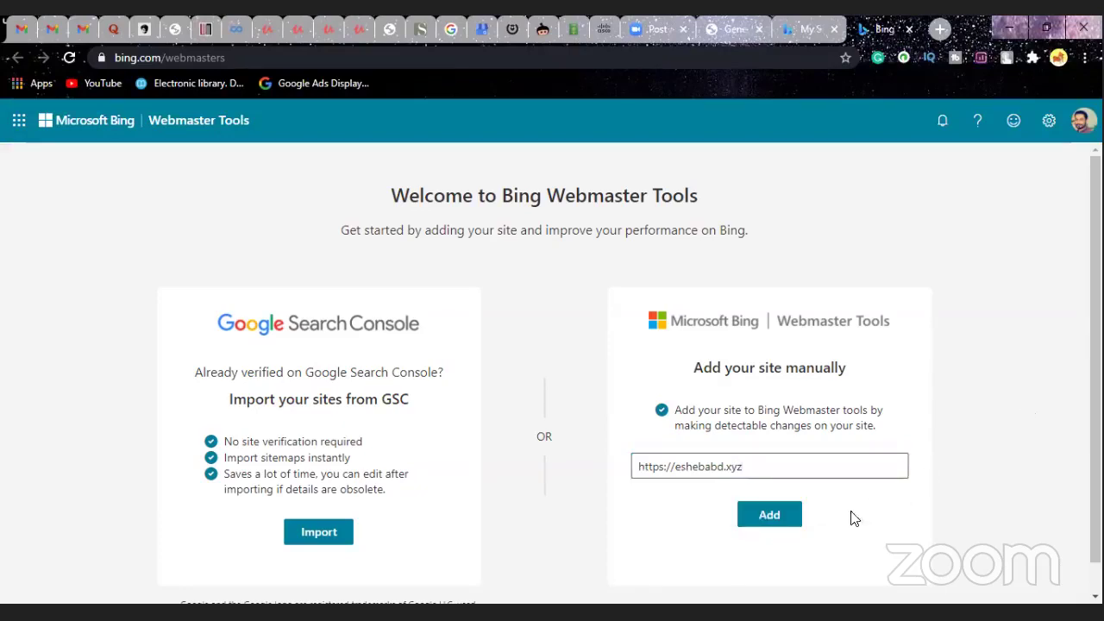
left_click(771, 524)
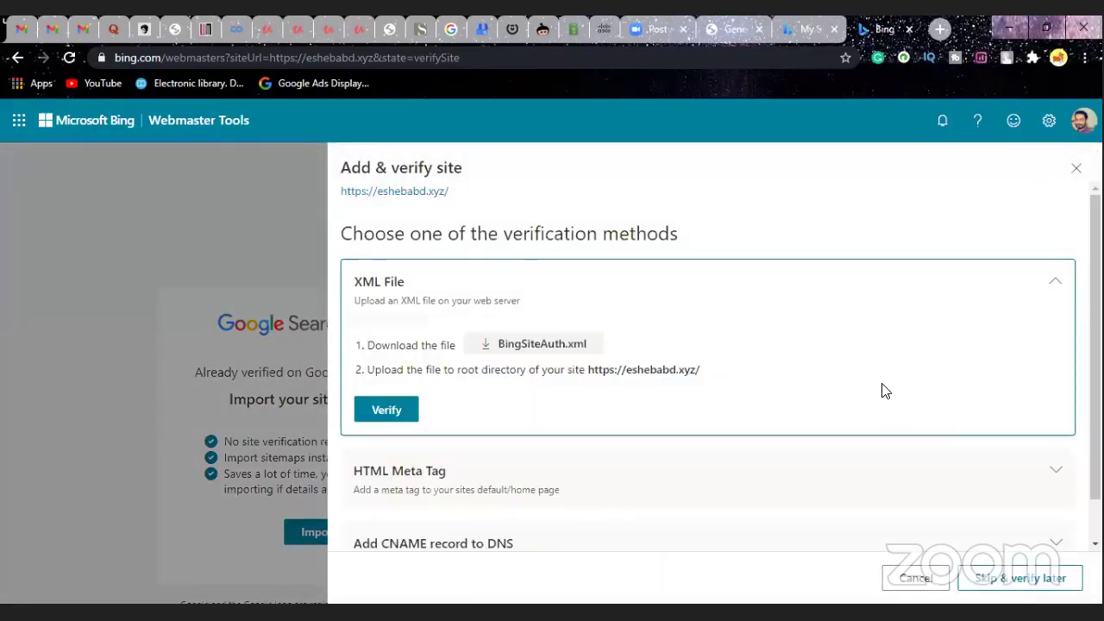
Expand the HTML Meta Tag verification method and copy the msvalidate.01 meta tag.
scroll(871, 385, "down", 1)
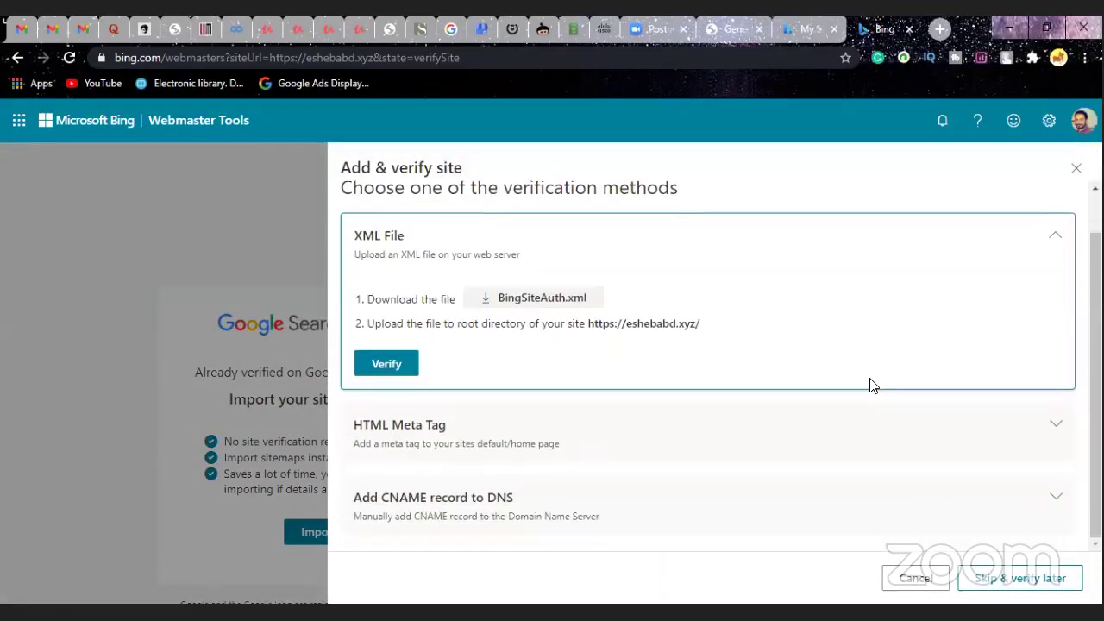
left_click(1049, 425)
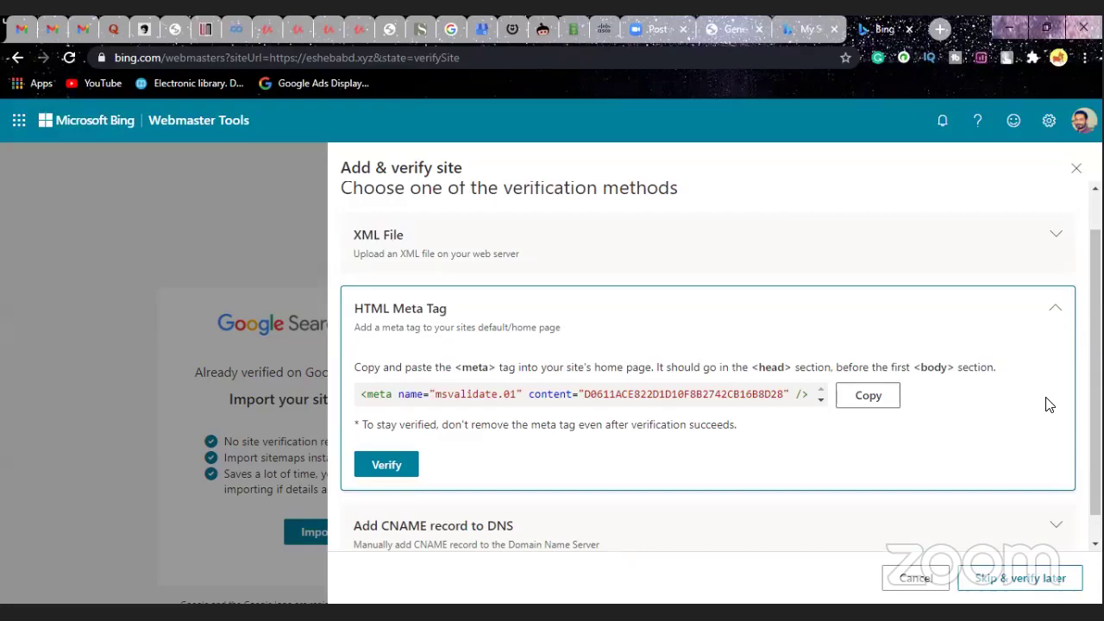
left_click(1056, 311)
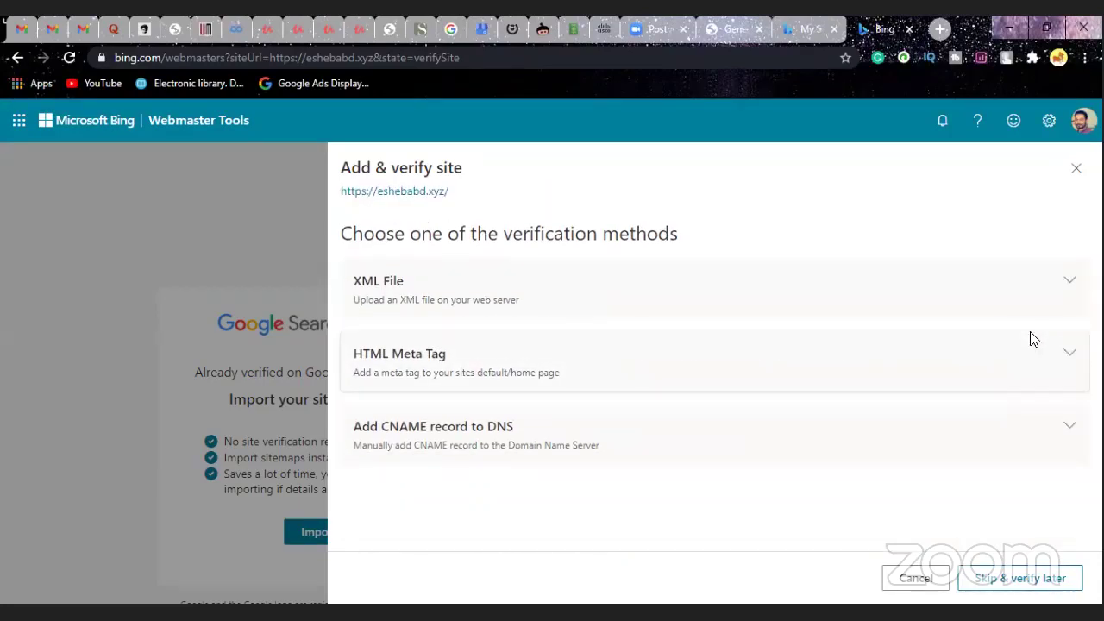
left_click(1060, 358)
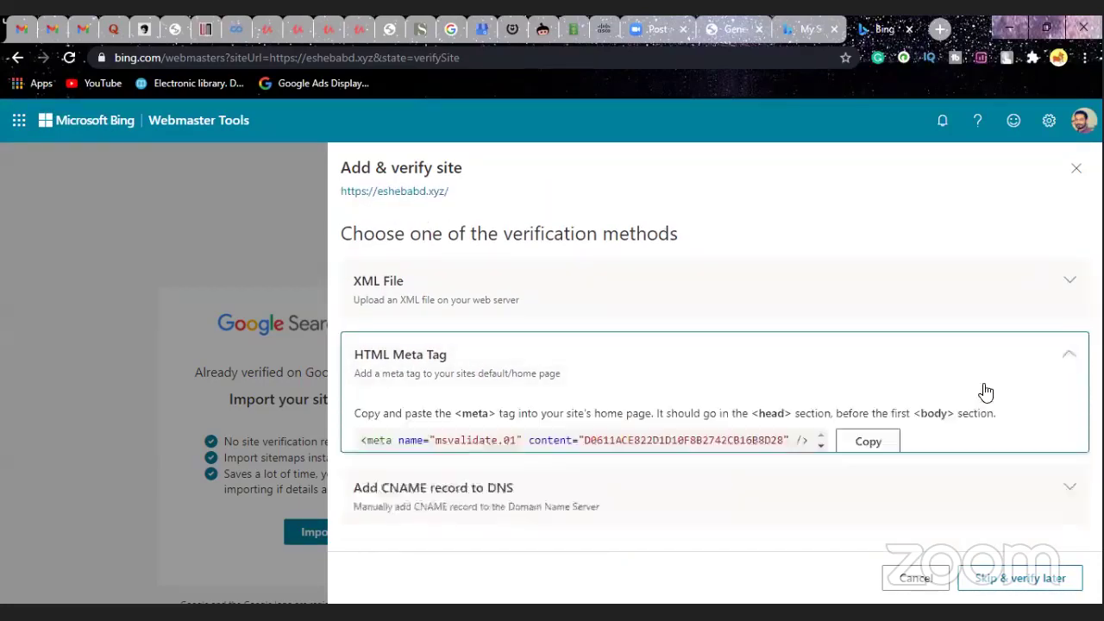
scroll(991, 396, "down", 1)
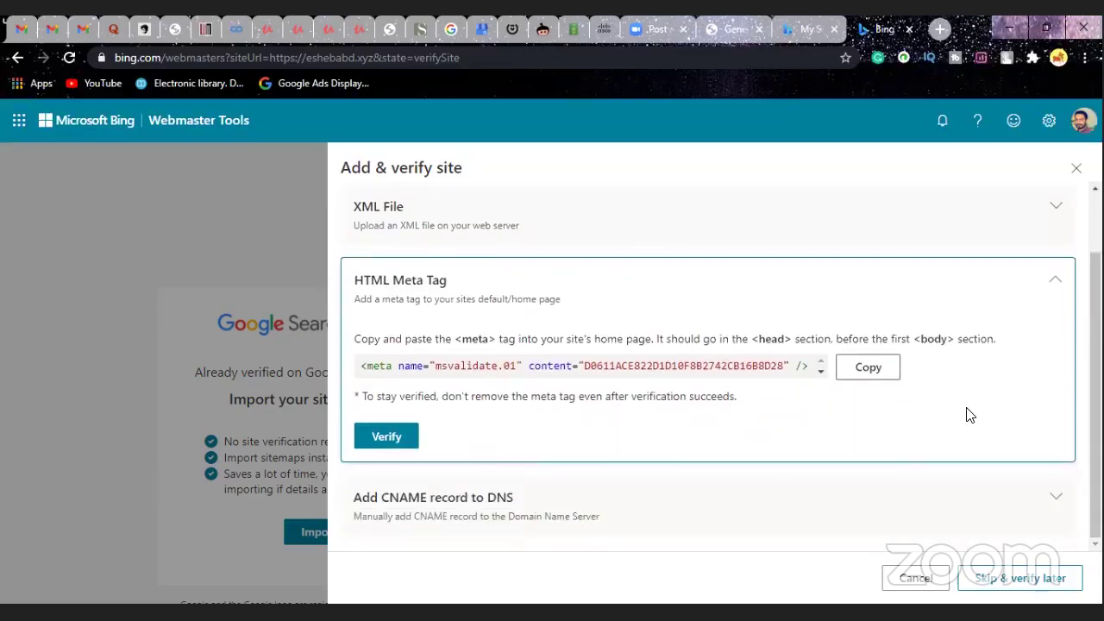
left_click(873, 377)
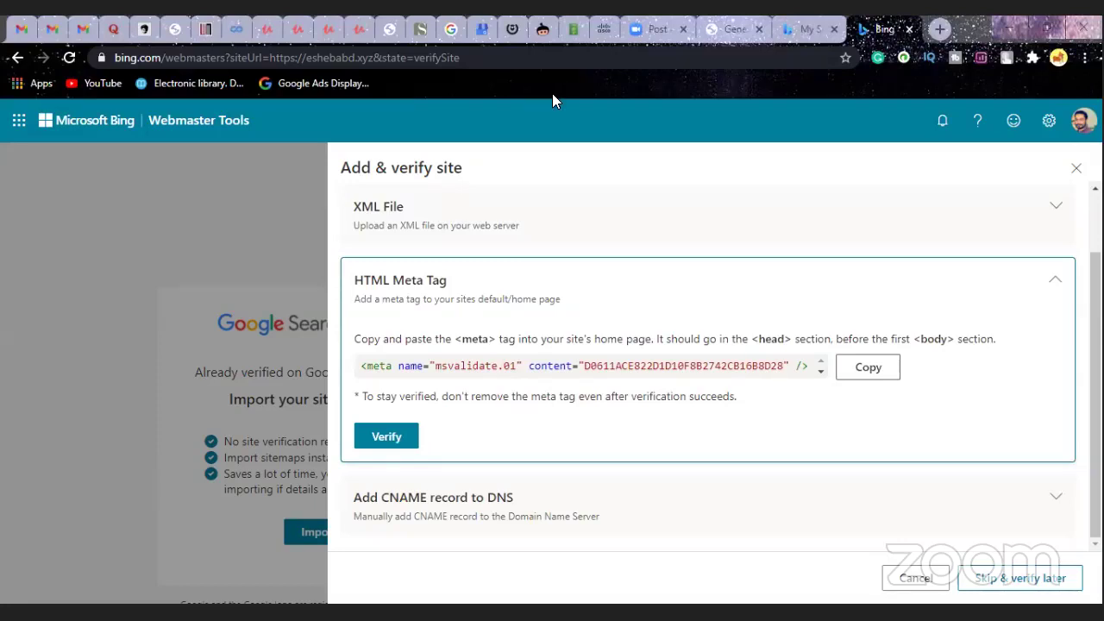
left_click(514, 56)
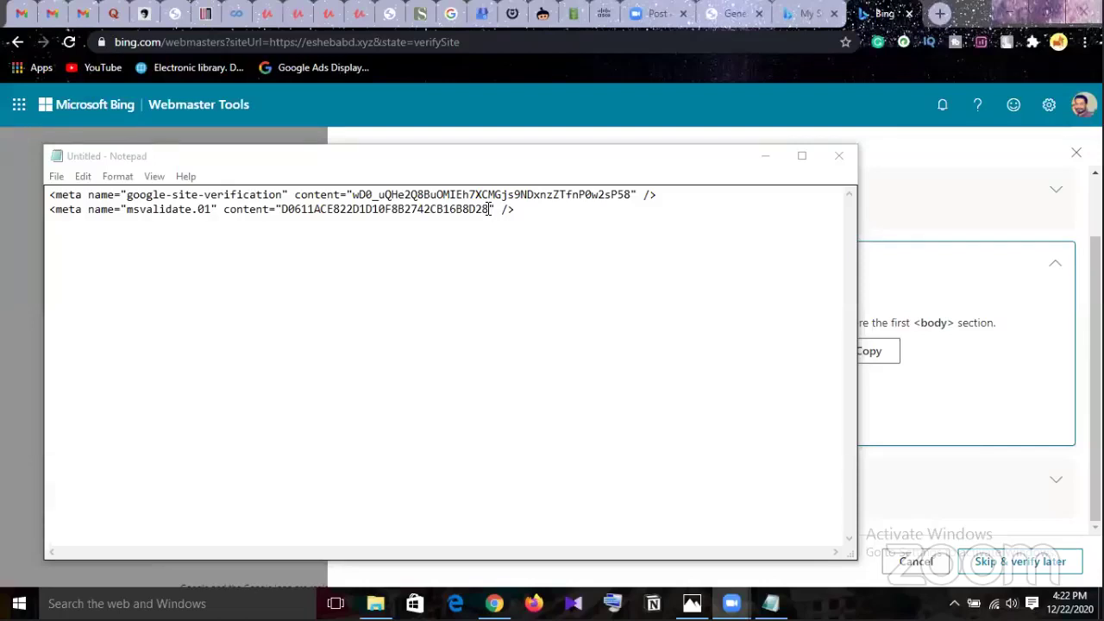
In Notepad, put the Bing msvalidate tag on its own line and select its content code.
left_click_drag(490, 210, 342, 194)
key("End")
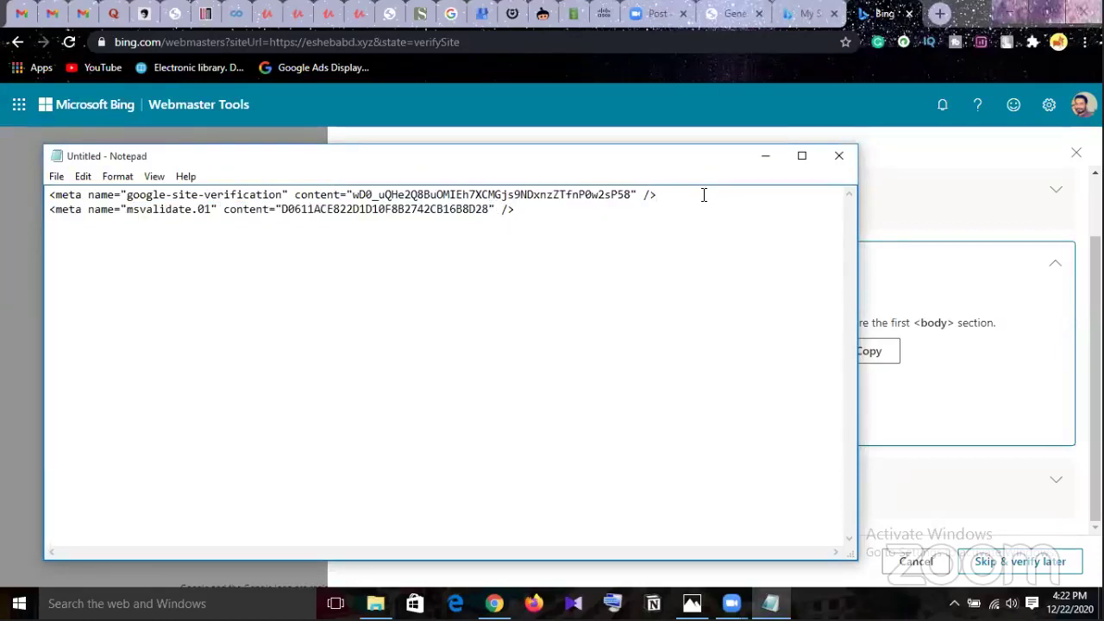
key("Return")
left_click_drag(489, 223, 281, 223)
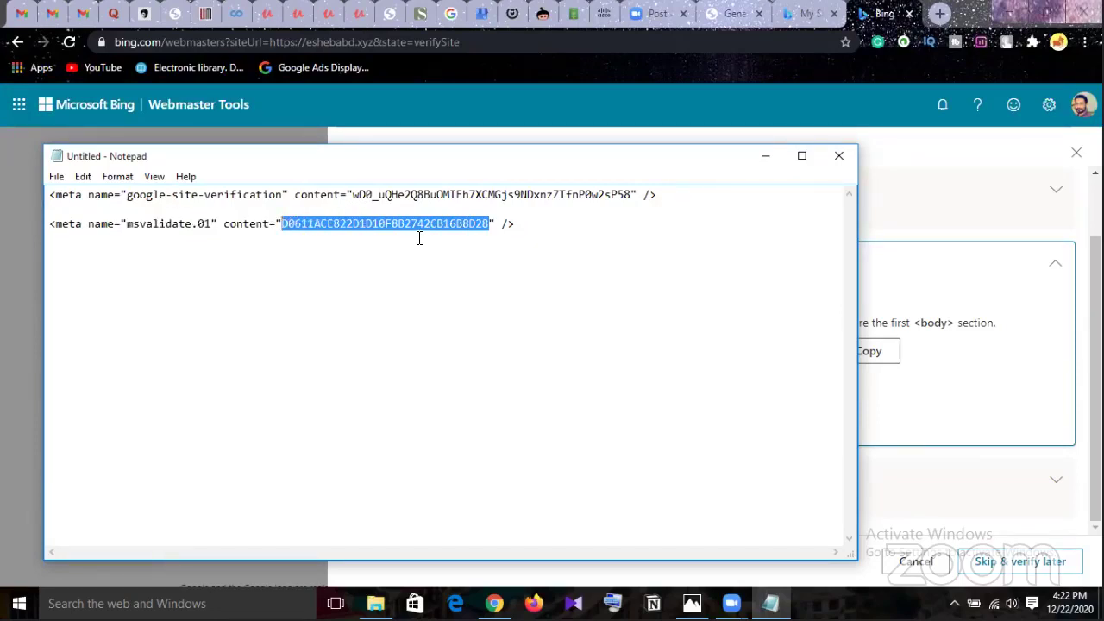
left_click(714, 14)
Paste the copied Bing verification code into Yoast's Bing field and save changes.
scroll(517, 311, "down", 1)
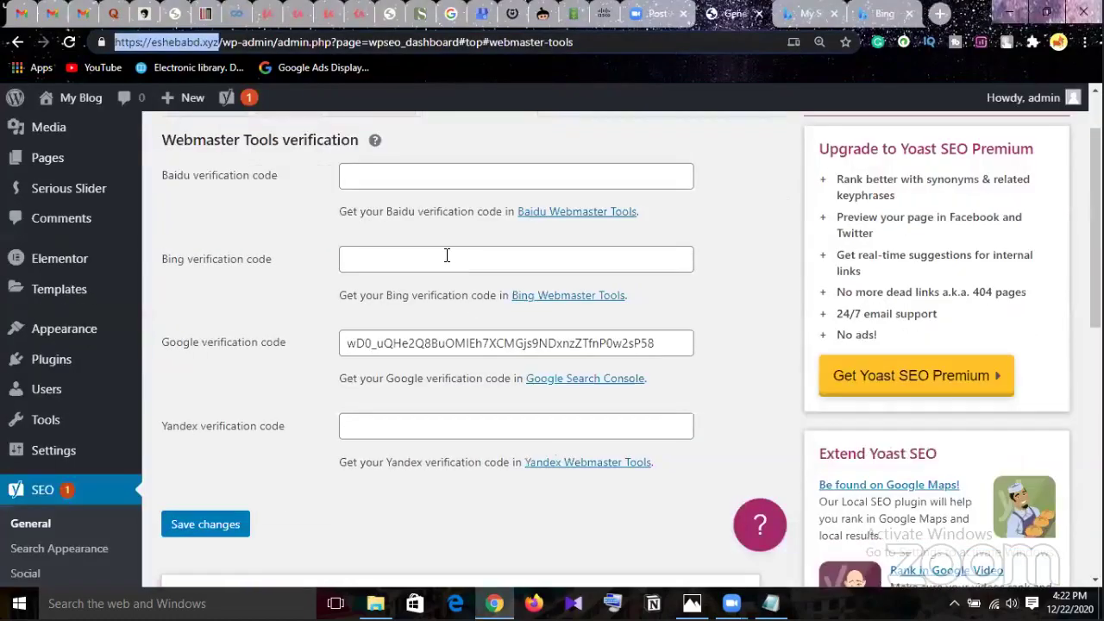
left_click(446, 255)
key("ctrl+v")
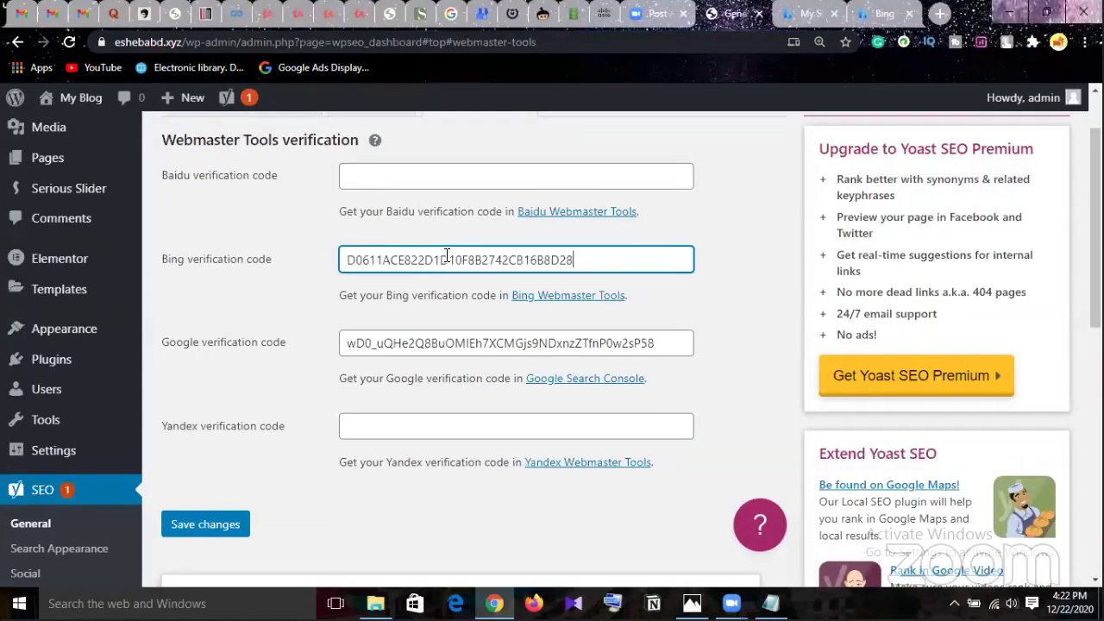
left_click(202, 524)
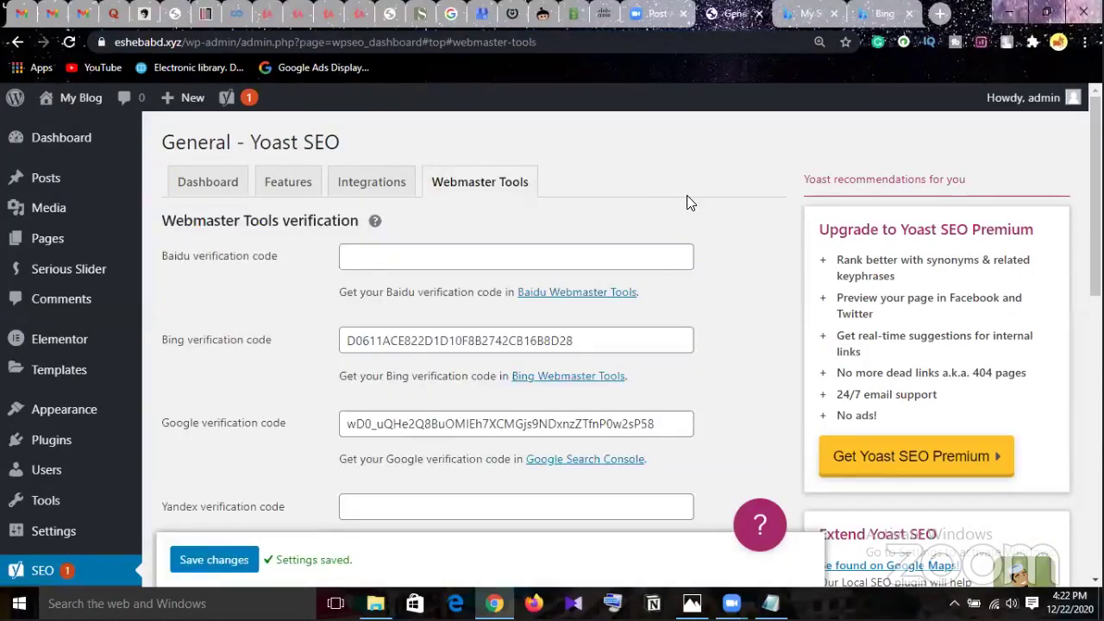
left_click(882, 13)
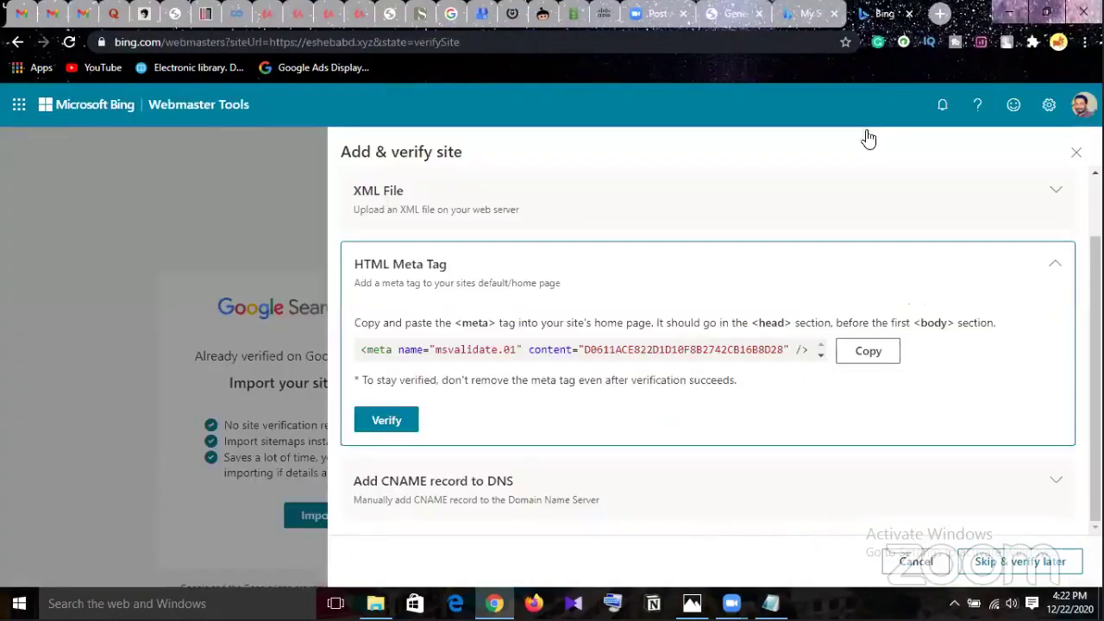
left_click(1054, 264)
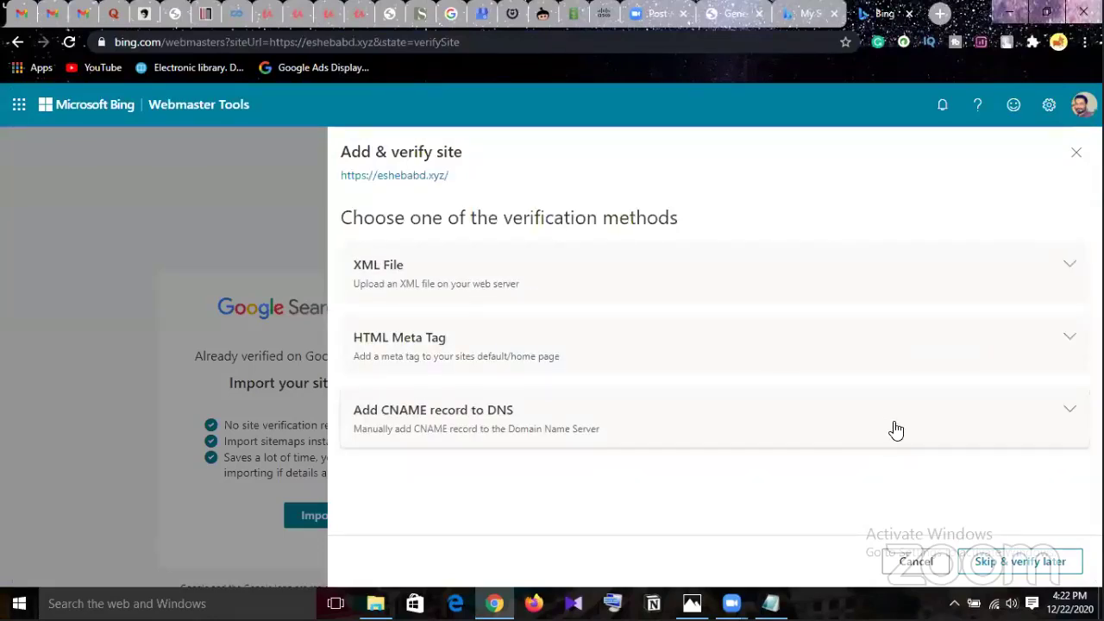
left_click(1051, 343)
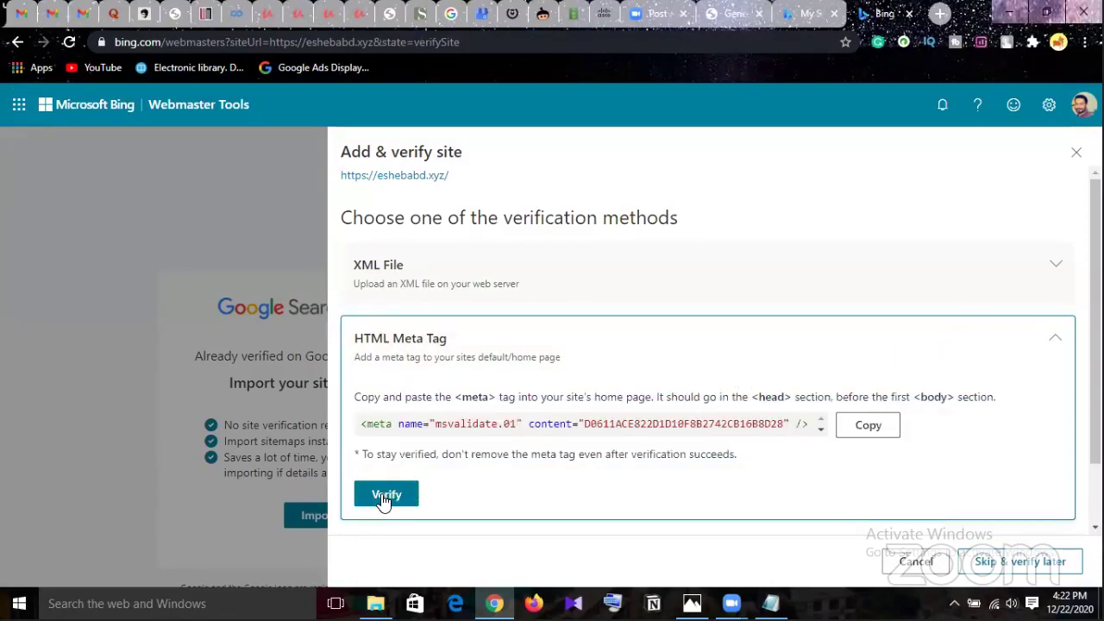
left_click(388, 502)
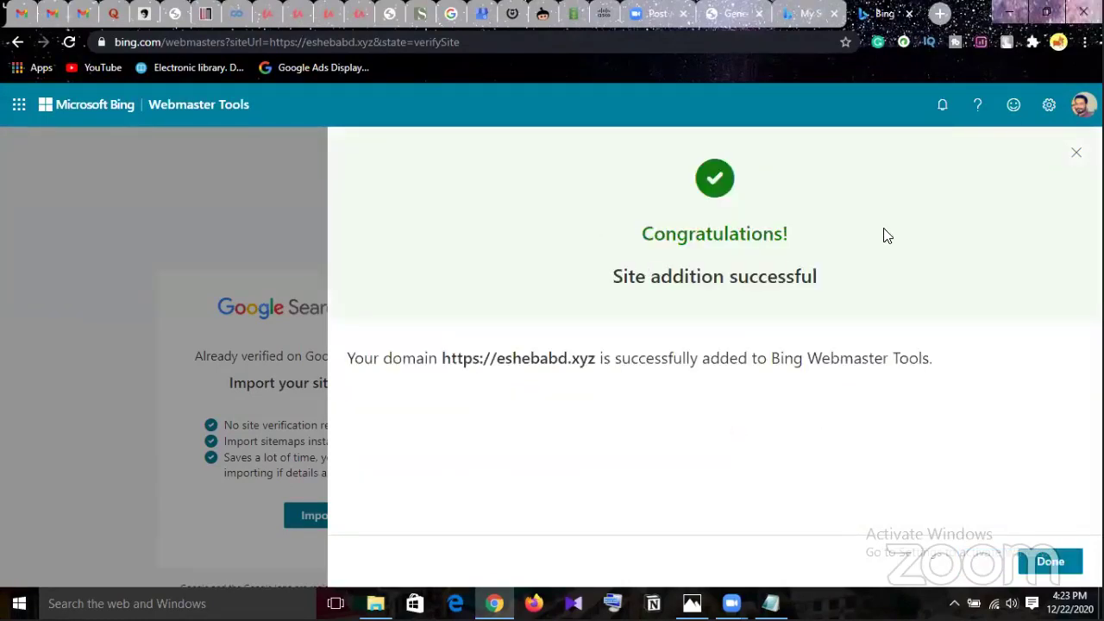
Dismiss the Site addition successful dialog with Done to load the eshebabd.xyz Home dashboard.
left_click(1046, 563)
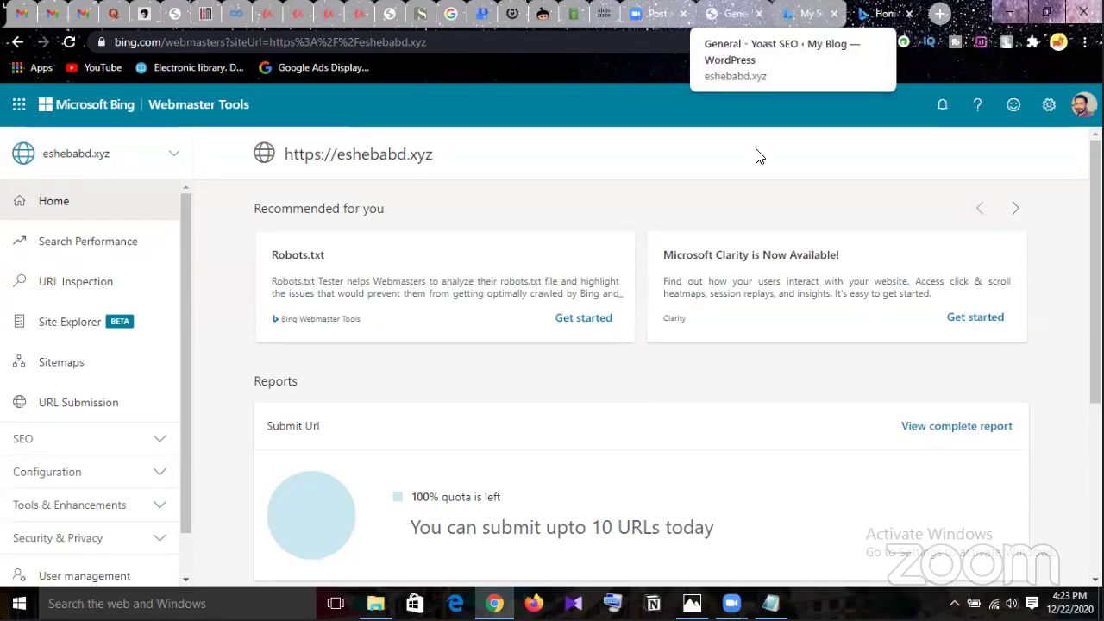
right_click(876, 15)
Pin the eshebabd.xyz Bing Home tab, review its dashboard, and close the My Sites tab.
left_click(919, 131)
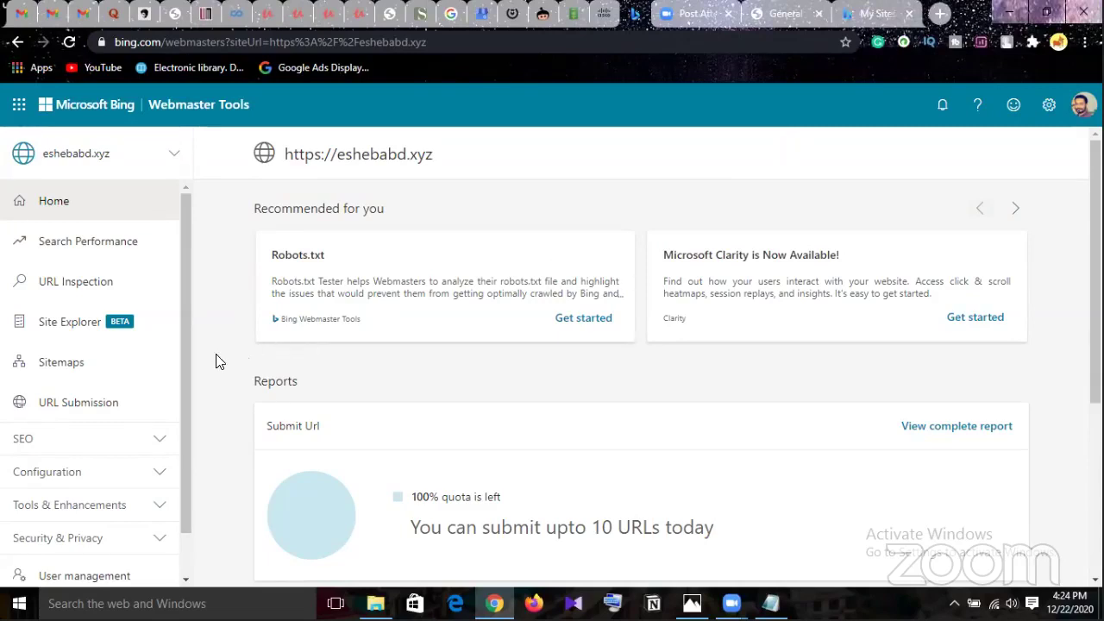
scroll(215, 362, "down", 1)
scroll(215, 362, "down", 2)
scroll(226, 358, "up", 3)
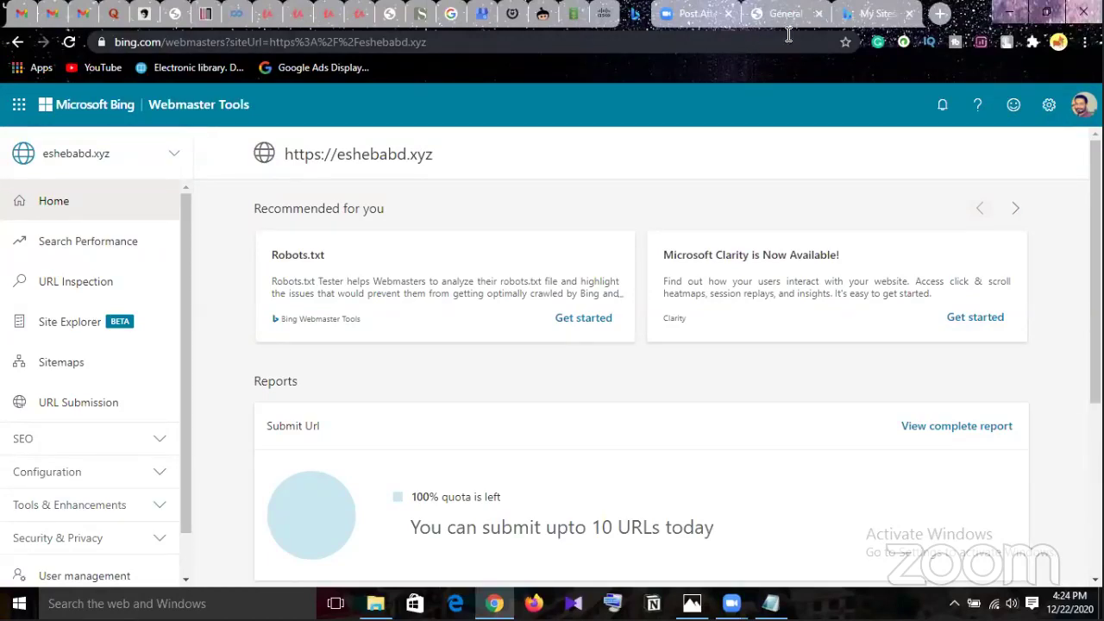
left_click(909, 14)
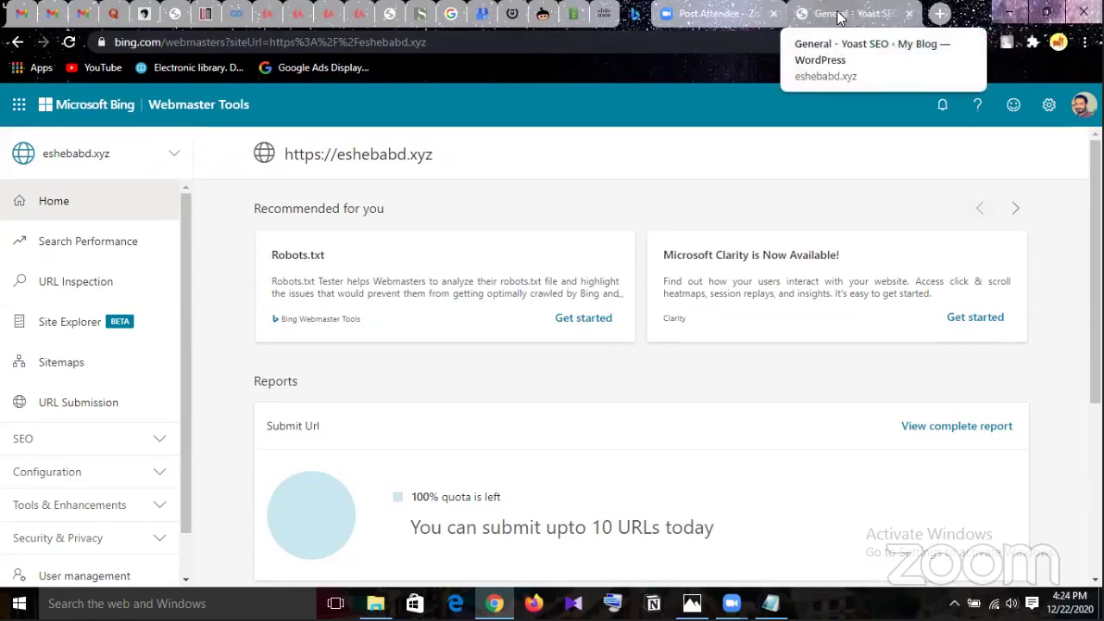
Return to the Yoast settings and follow the Yandex Webmaster Tools link below the Yandex field.
left_click(837, 15)
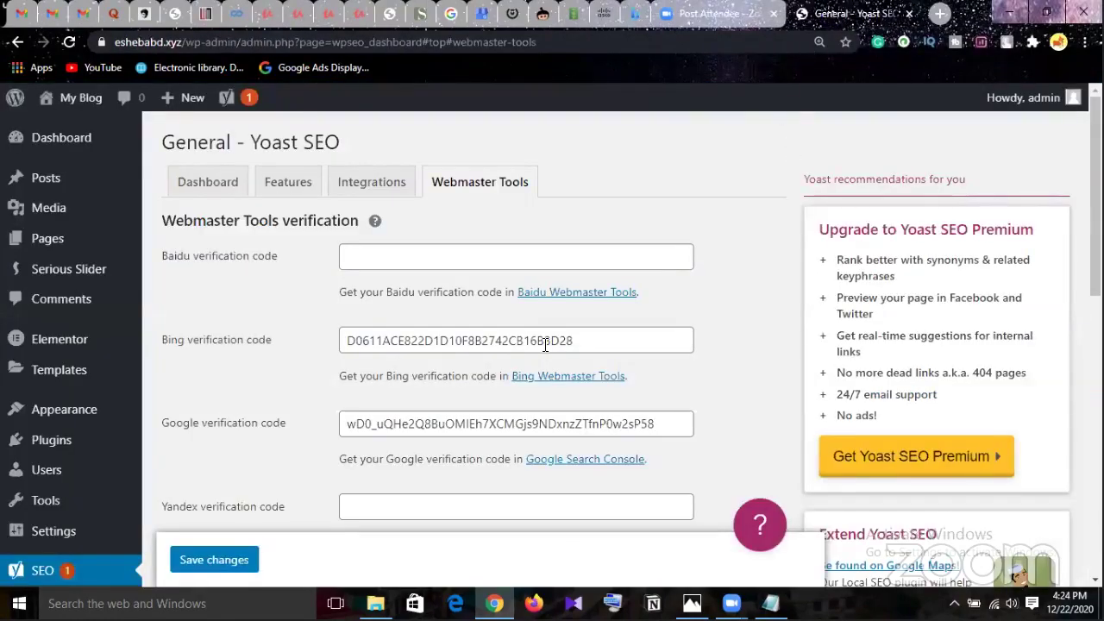
scroll(697, 306, "down", 1)
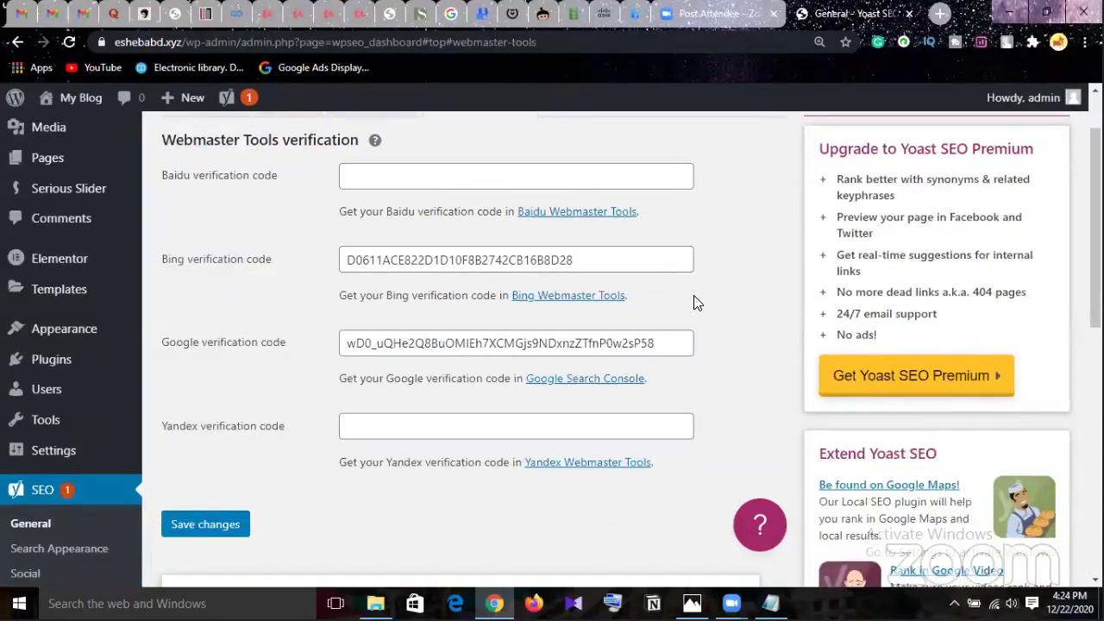
left_click(587, 466)
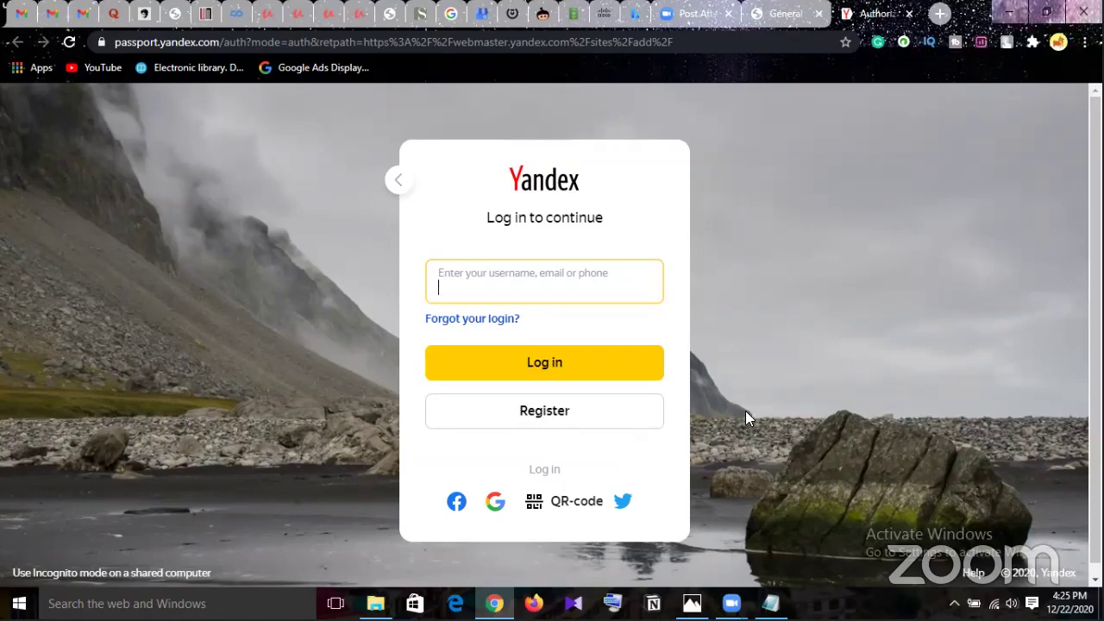
Start a new Yandex account and enter the user's first and last name.
left_click(562, 417)
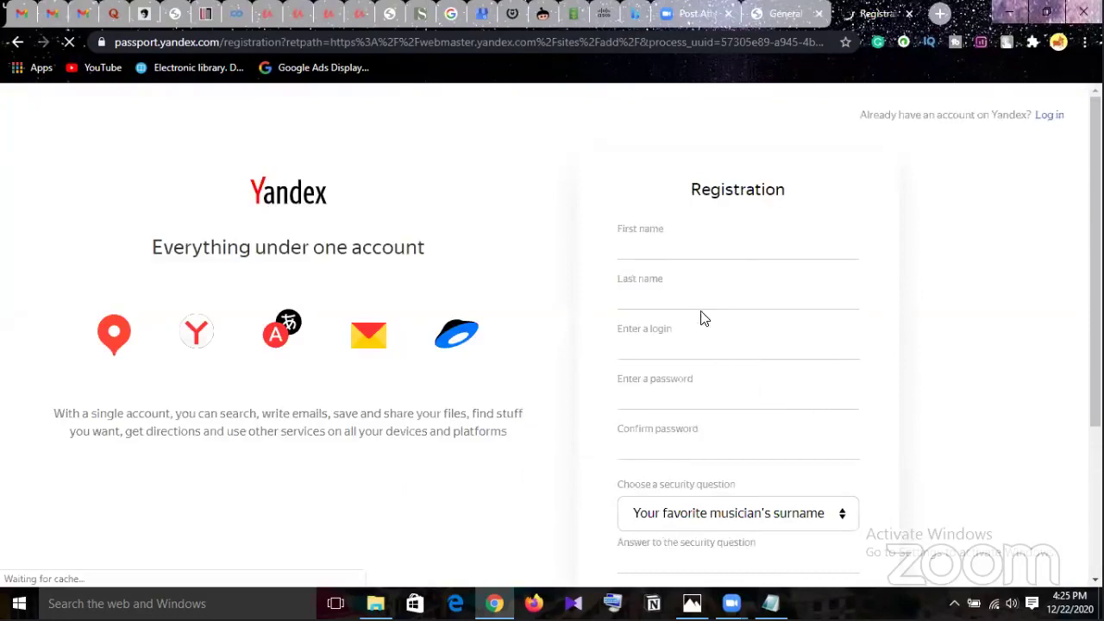
left_click(702, 241)
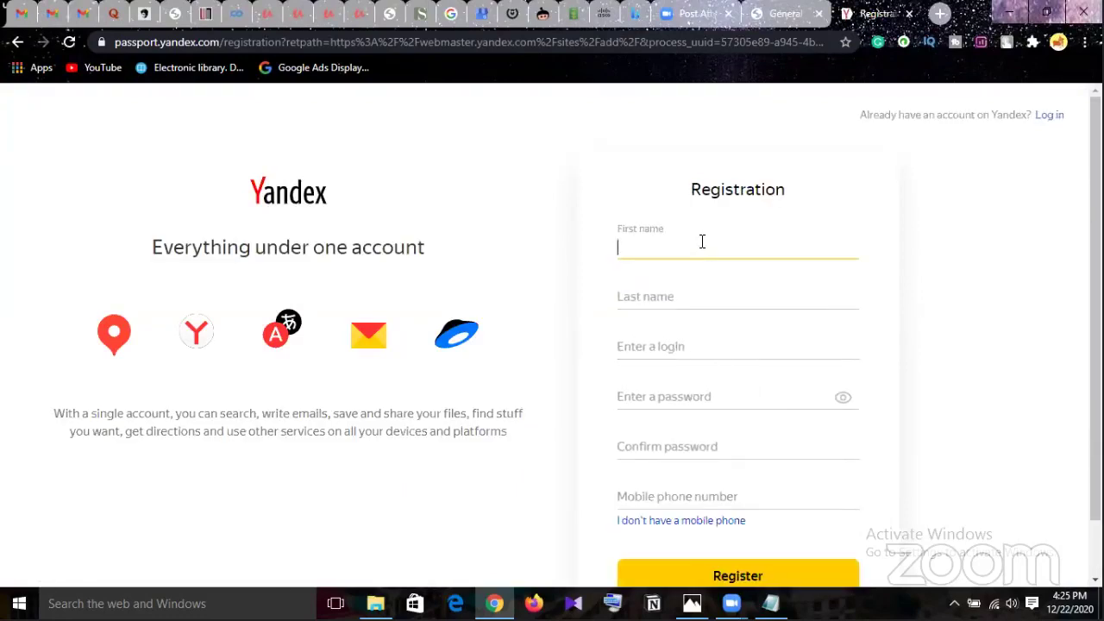
left_click(702, 292)
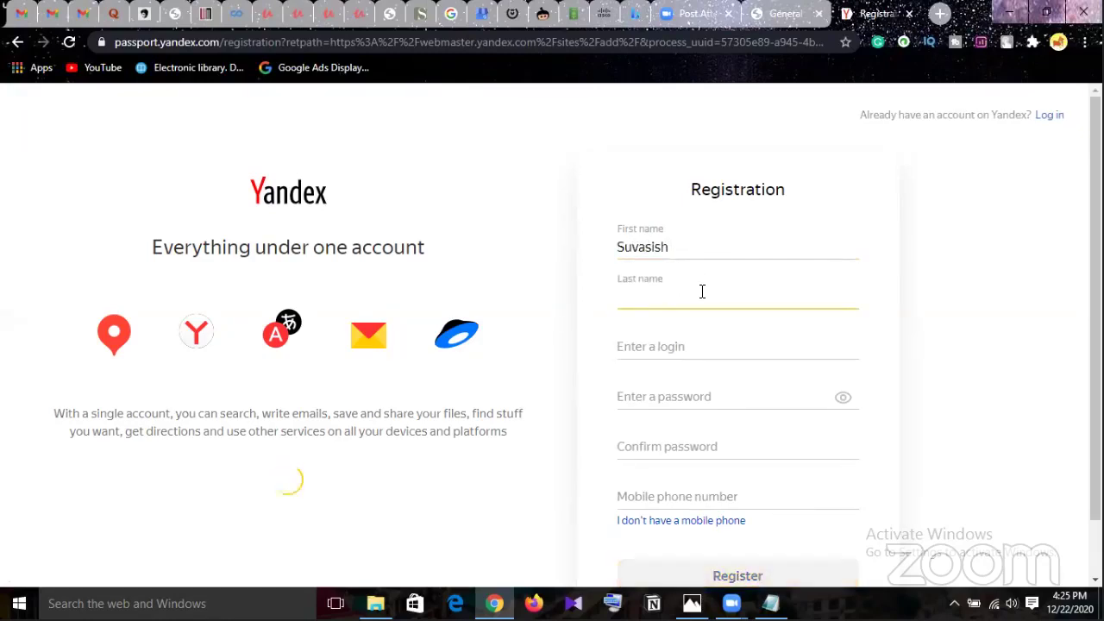
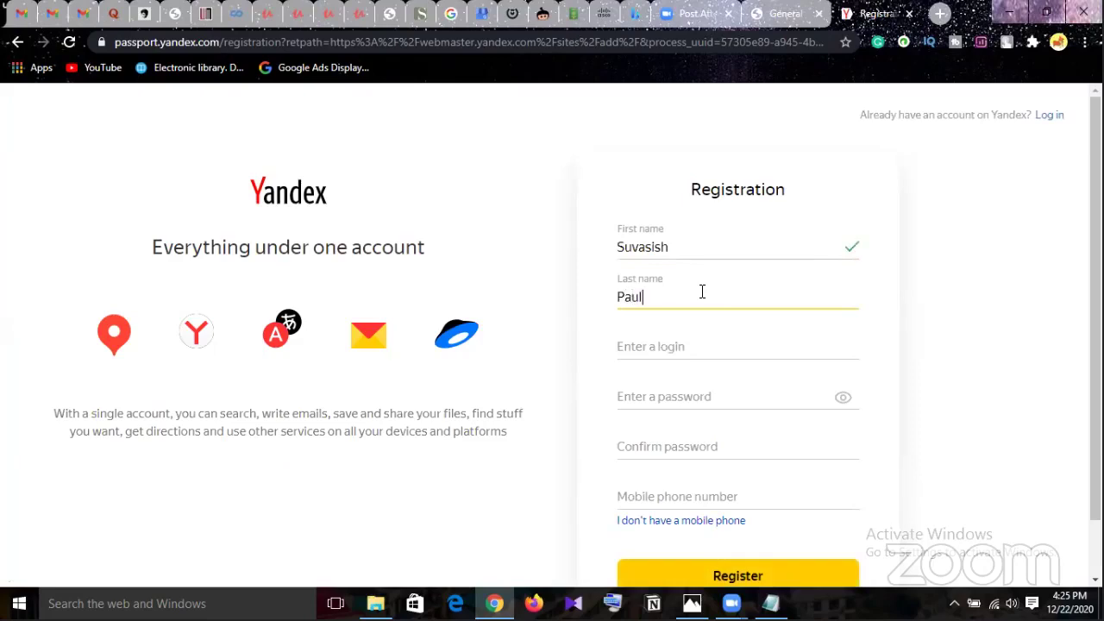
Pick a suggested username and replace the dot in the login with an underscore.
left_click(702, 348)
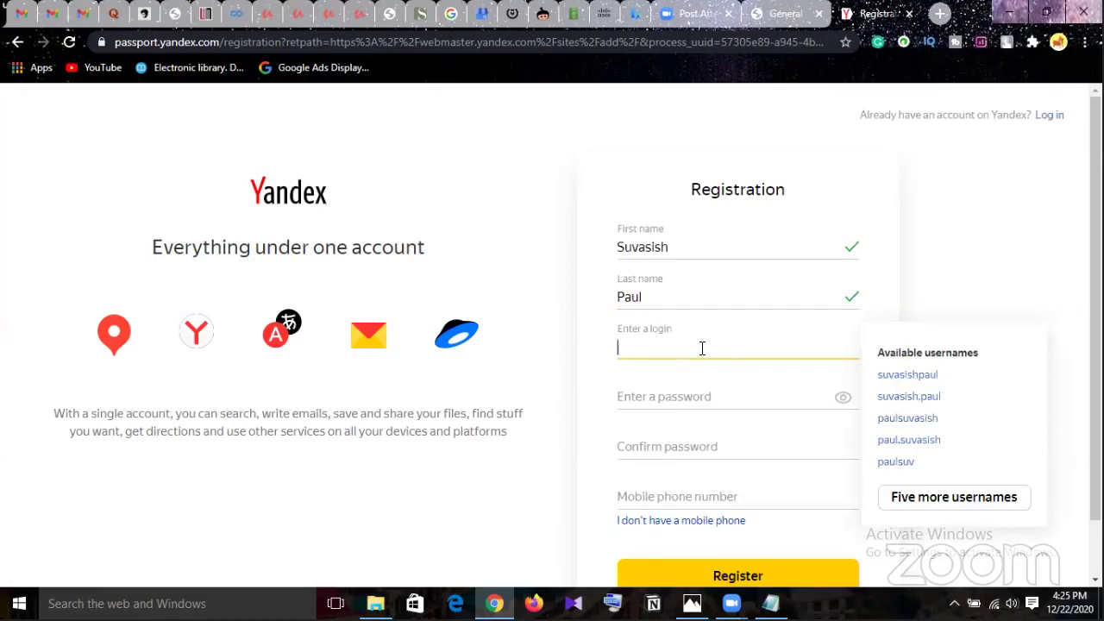
left_click(900, 442)
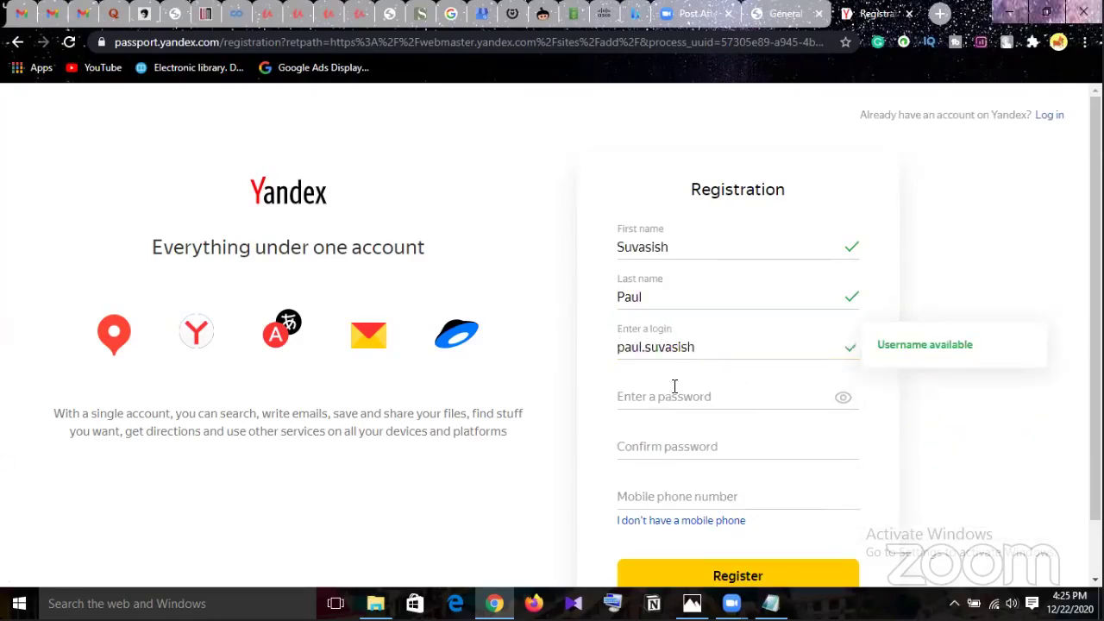
left_click_drag(645, 346, 652, 346)
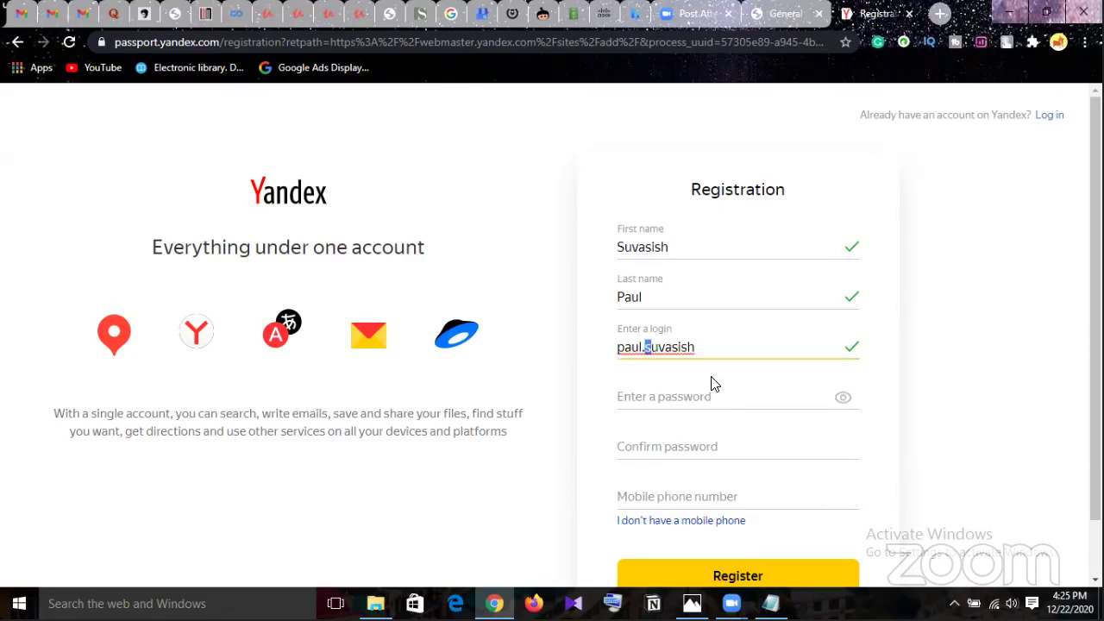
key("Left")
key("BackSpace")
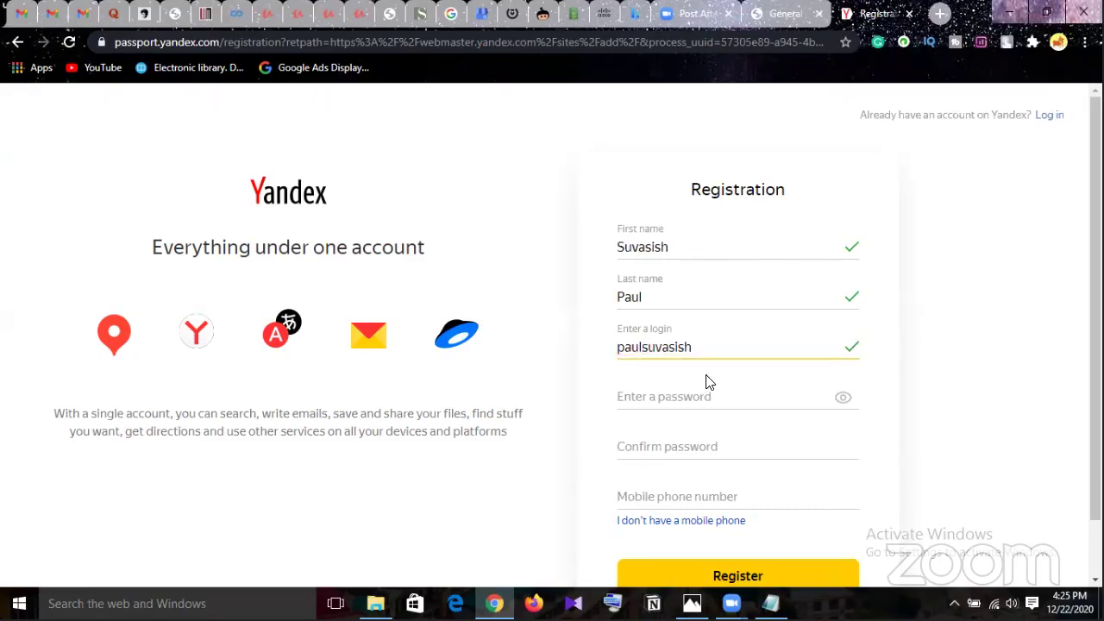
type("_")
Dismiss the browser's suggested-password offer and return to the login field to fix it.
left_click(708, 390)
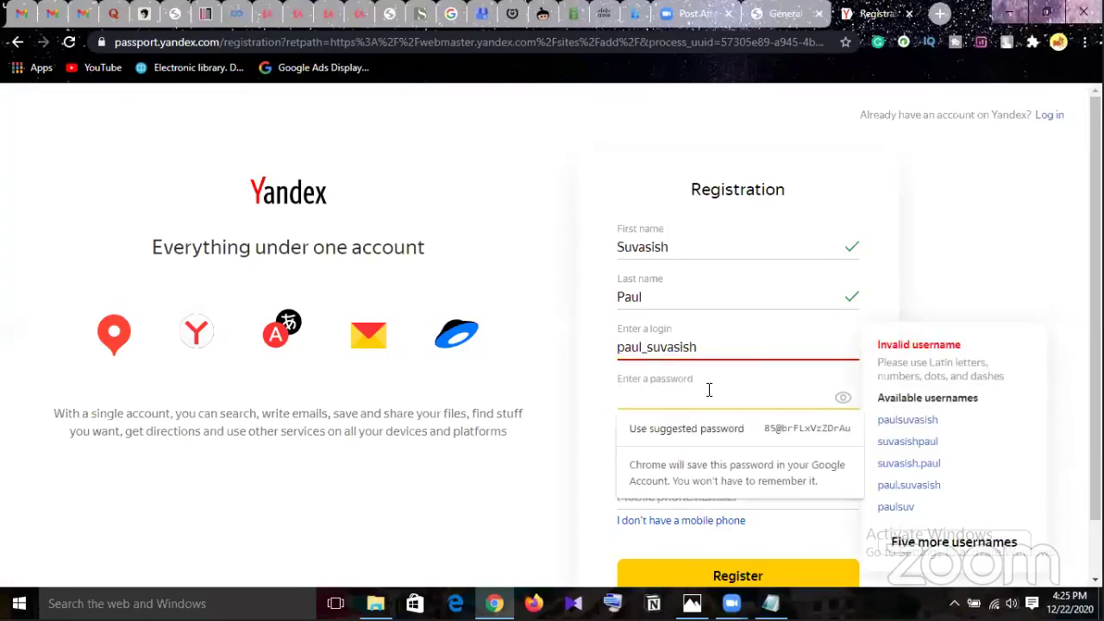
left_click(1024, 306)
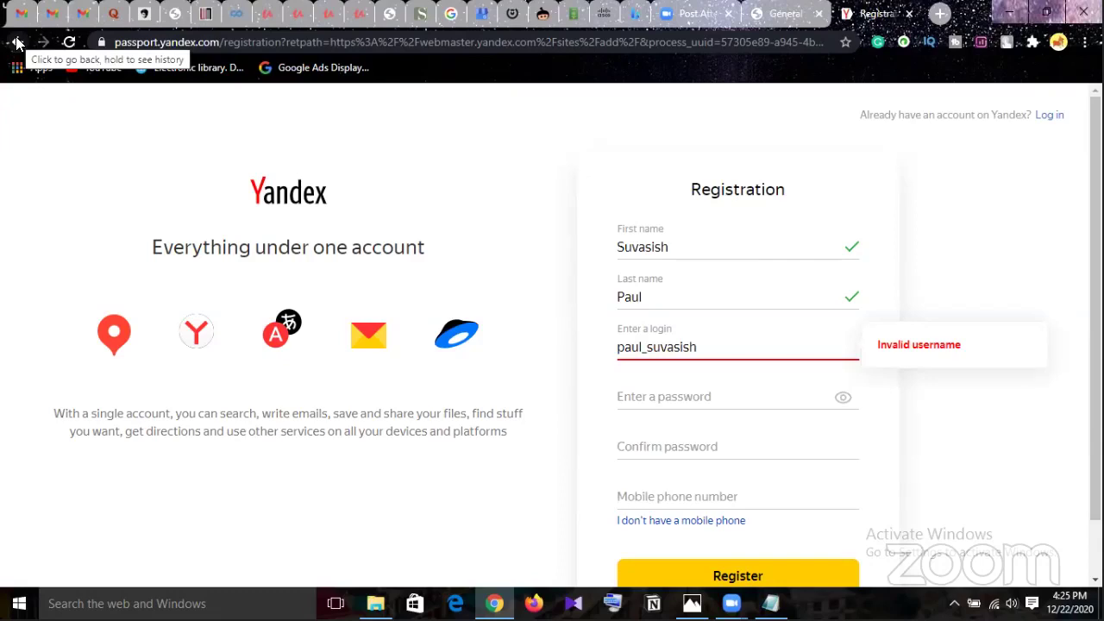
scroll(512, 362, "down", 1)
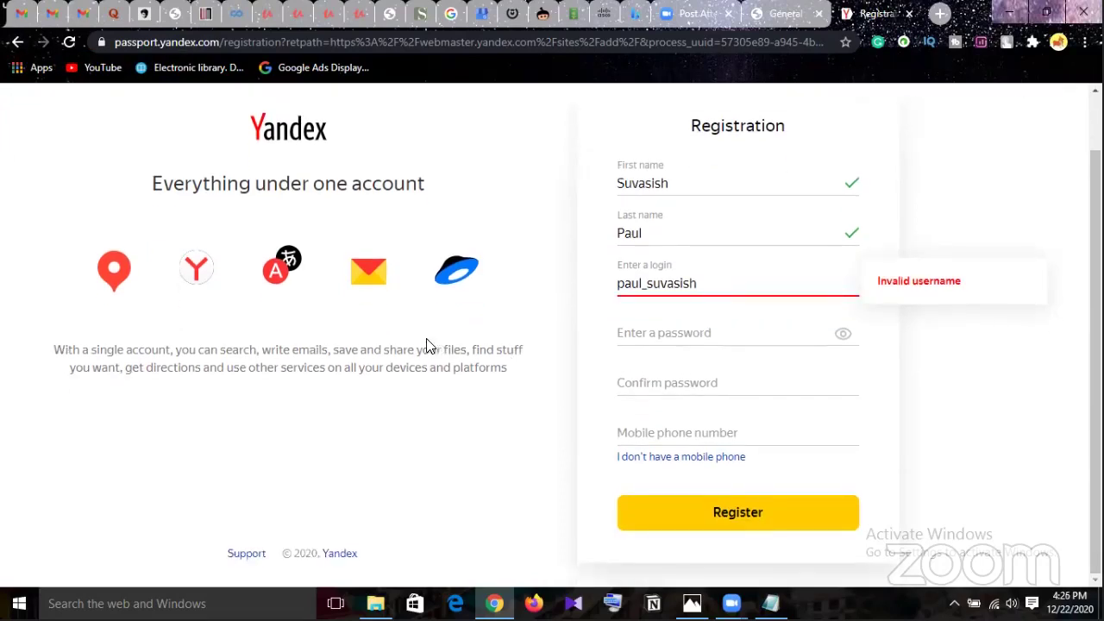
scroll(385, 342, "up", 1)
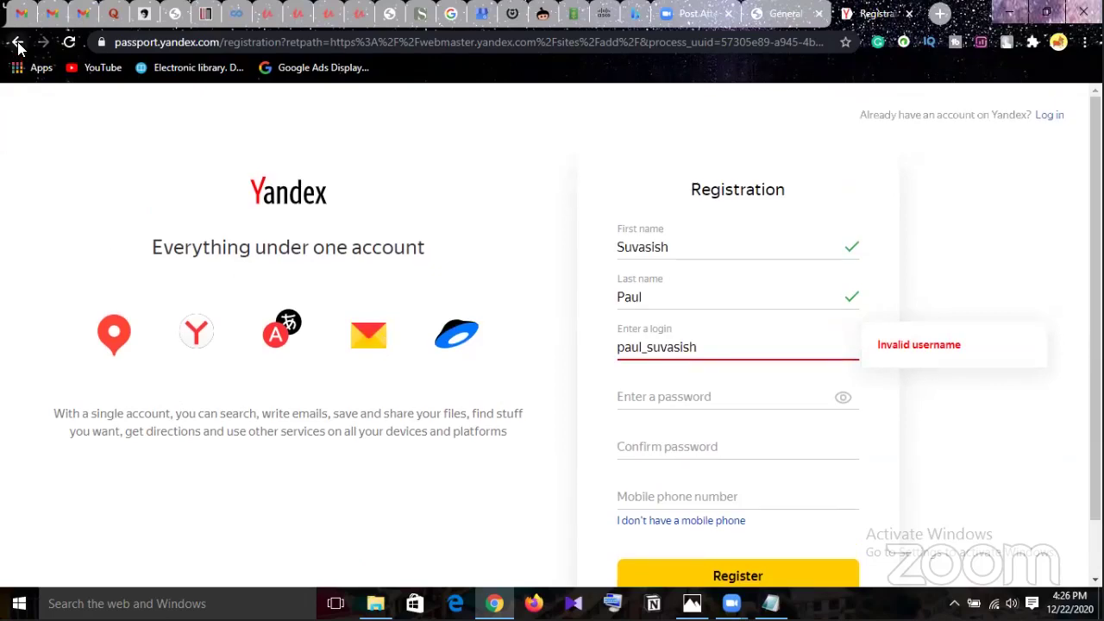
left_click(646, 346)
Change the login's underscore back to a dot so the login is accepted.
key("BackSpace")
type(".")
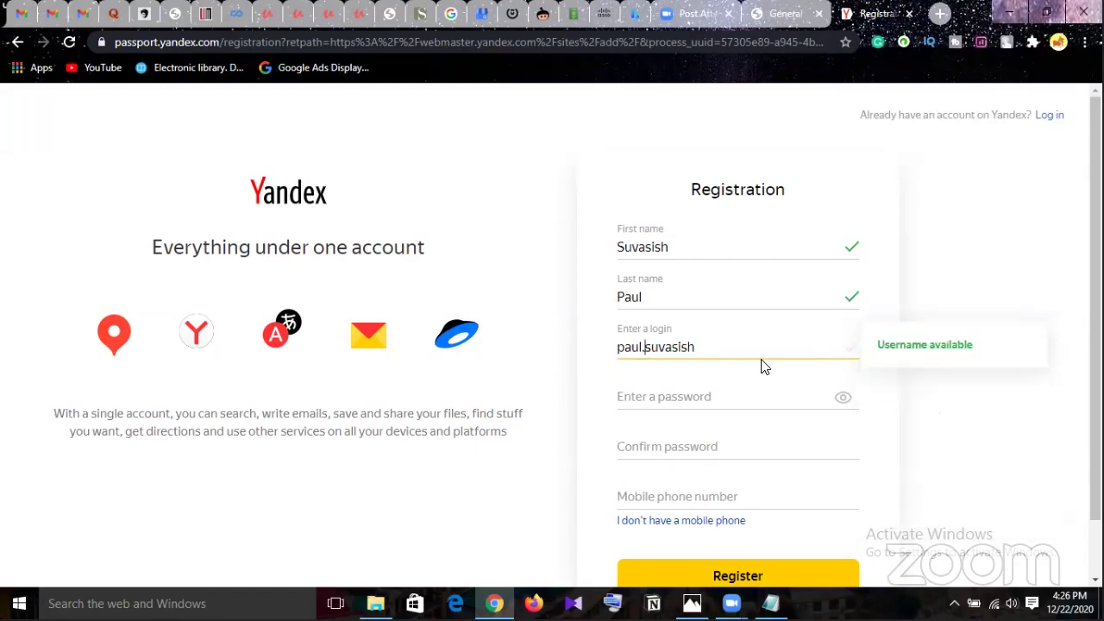
left_click(989, 267)
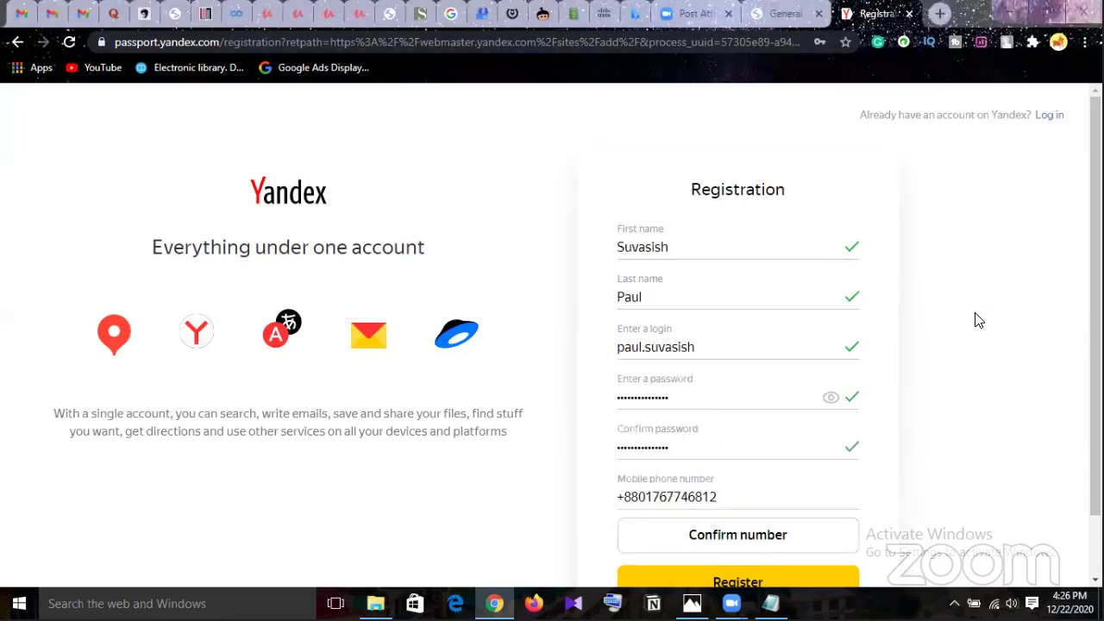
scroll(979, 320, "down", 1)
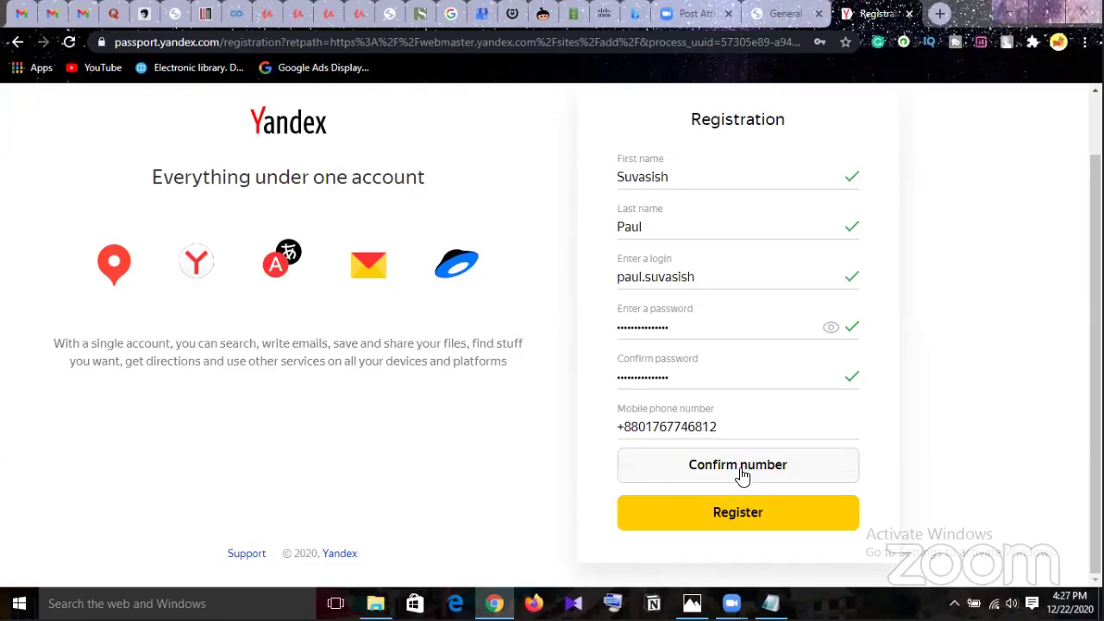
Confirm the entered phone number so an SMS verification code is sent.
left_click(741, 473)
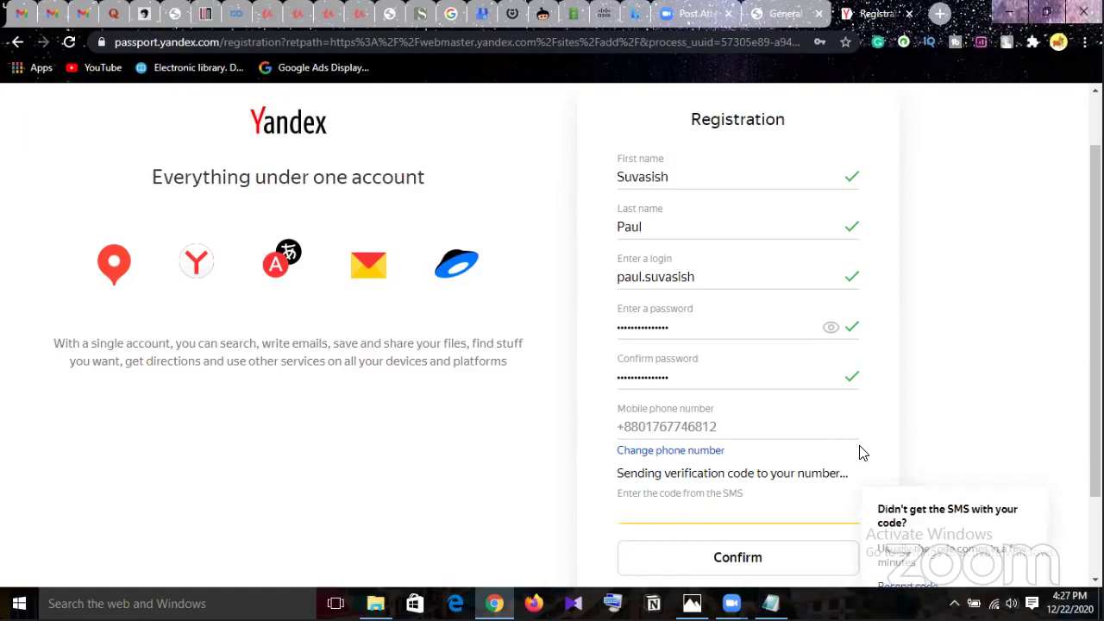
scroll(897, 451, "down", 1)
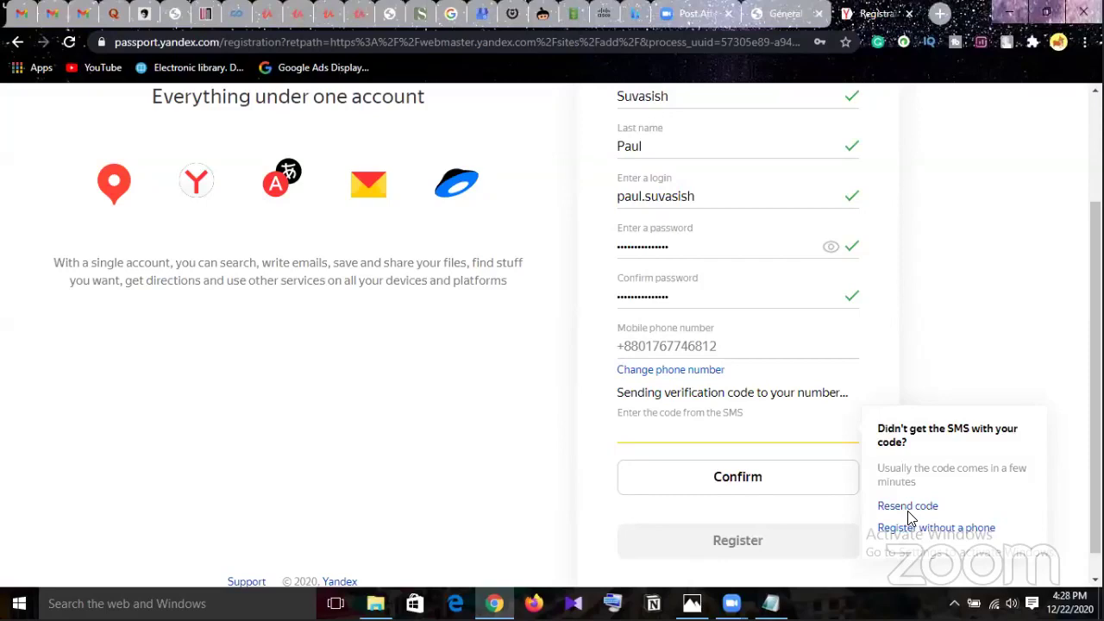
Switch to registering the Yandex account without a phone number.
left_click(946, 534)
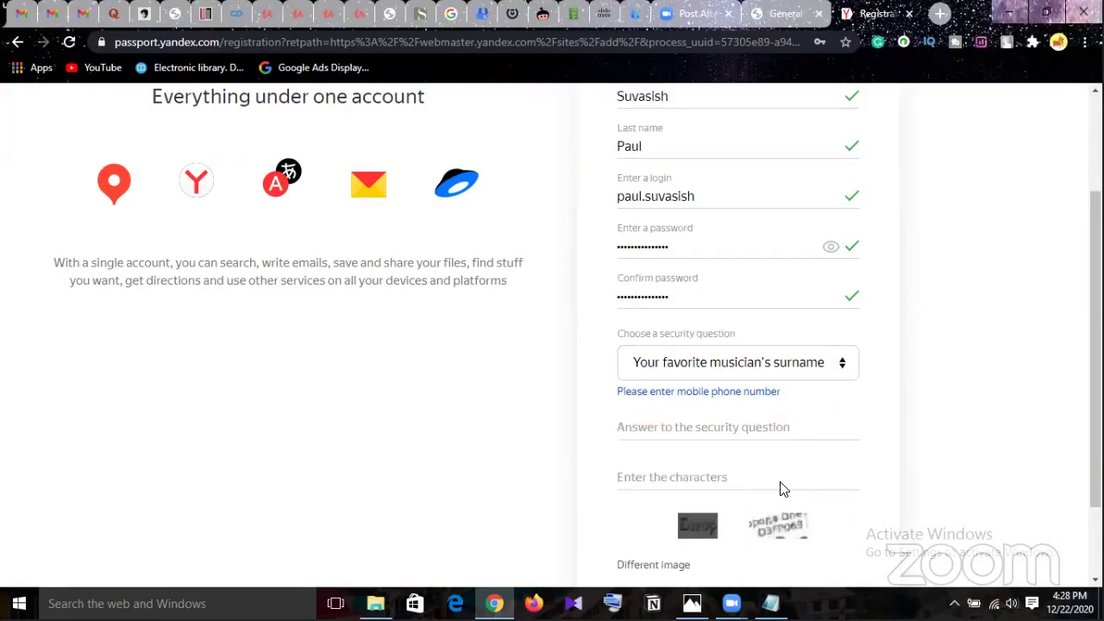
scroll(779, 489, "down", 2)
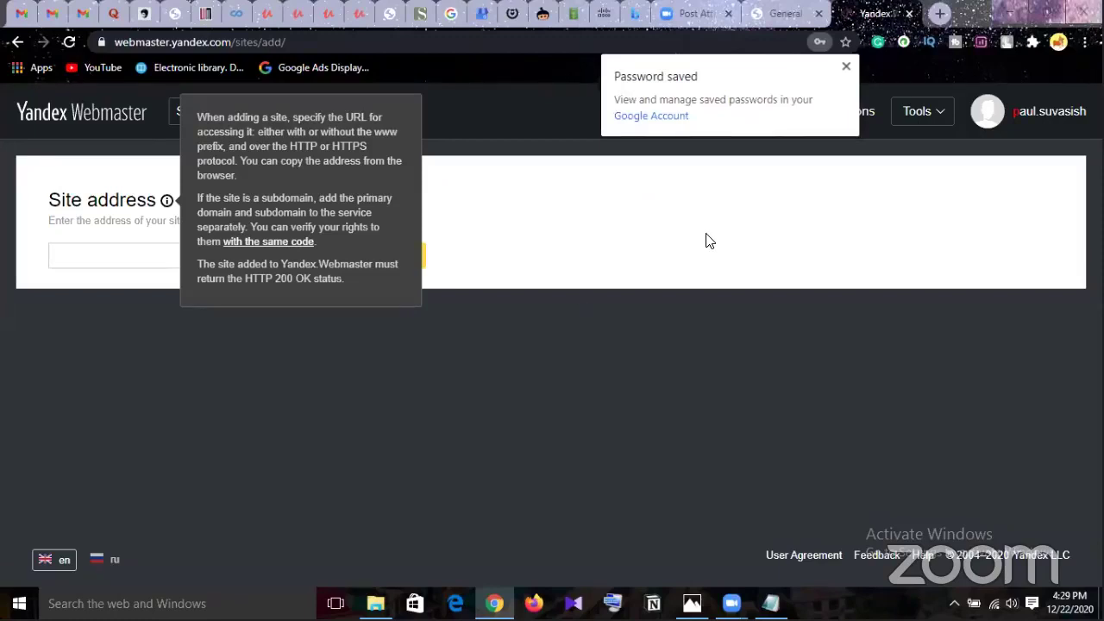
Dismiss the password notice and help text, then paste into the Site address field.
left_click(845, 70)
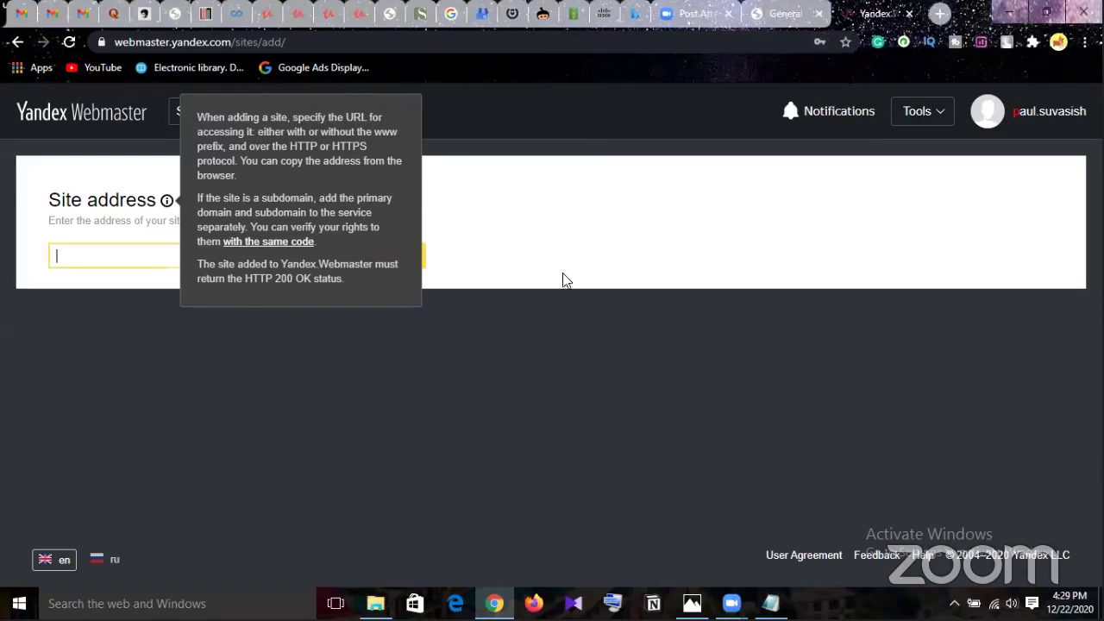
left_click(643, 215)
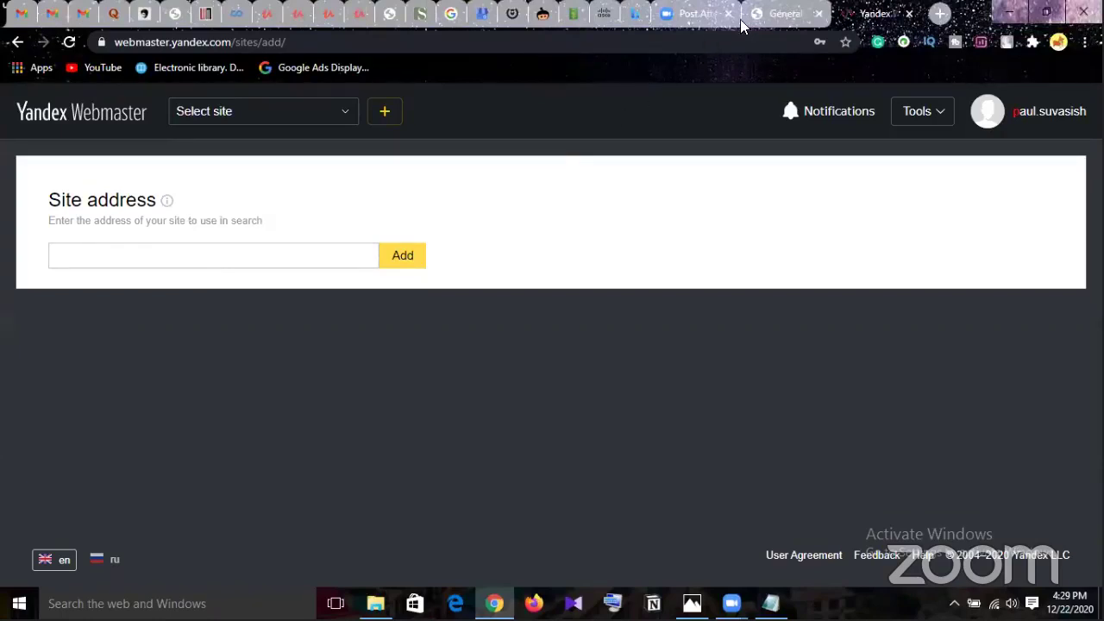
right_click(106, 254)
left_click(155, 350)
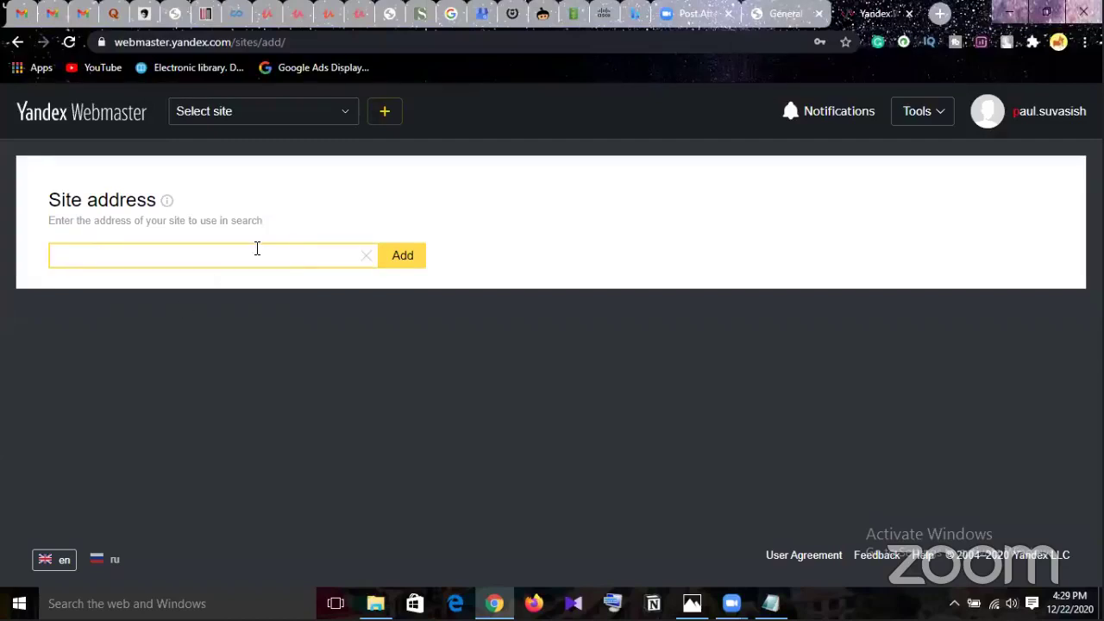
left_click(780, 14)
left_click_drag(181, 44, 110, 42)
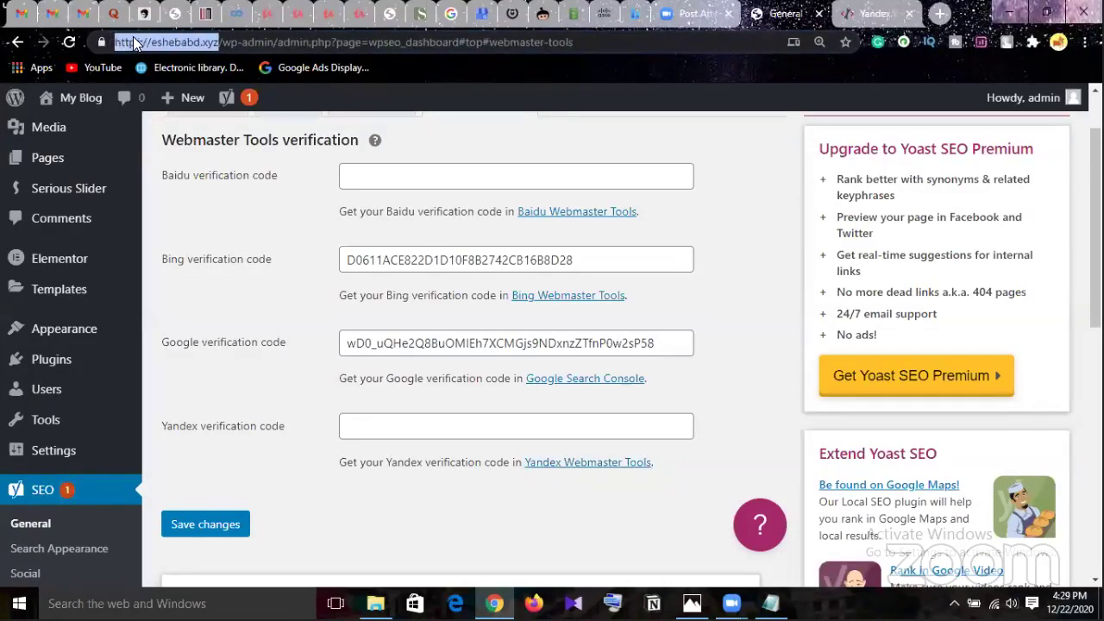
right_click(134, 40)
left_click(195, 122)
right_click(165, 250)
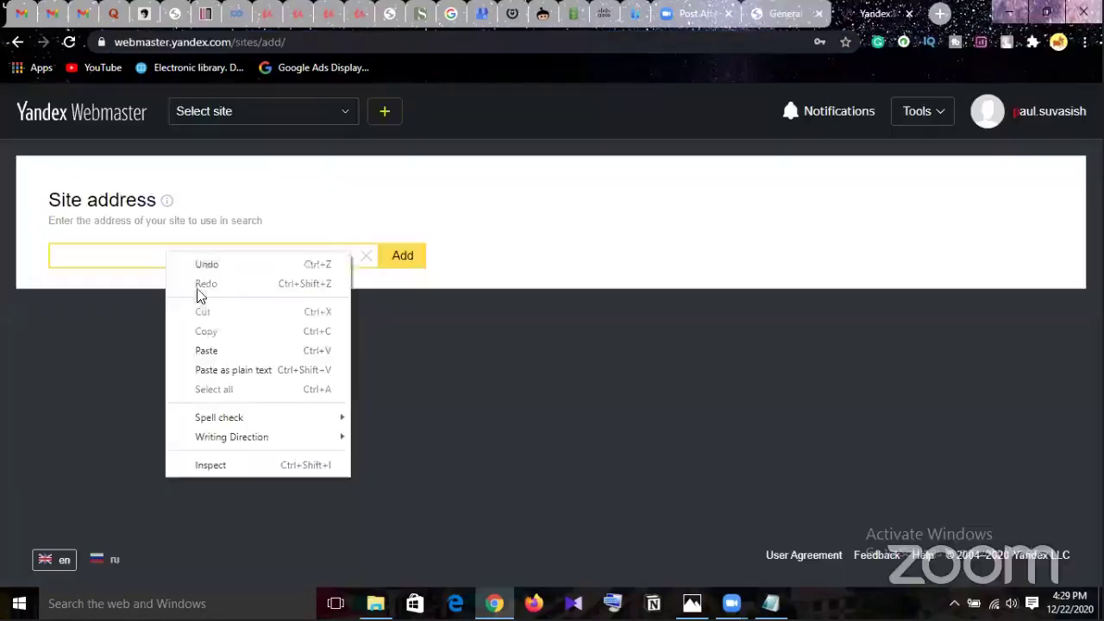
left_click(222, 351)
key("BackSpace")
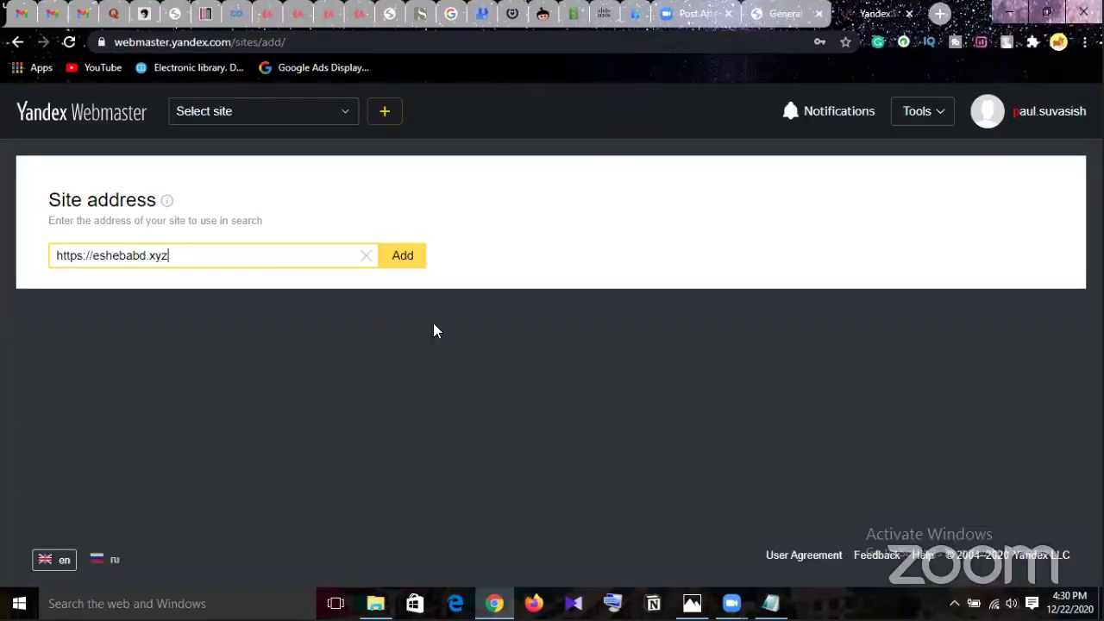
left_click(403, 261)
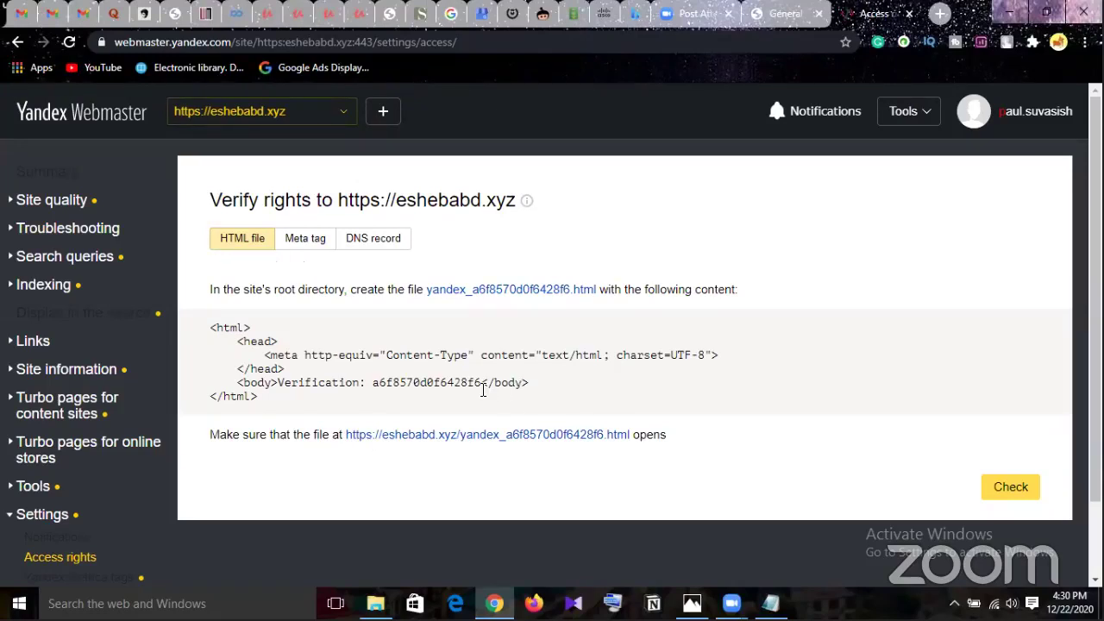
Look at the HTML file verification code, then switch to the Meta tag method.
left_click_drag(481, 382, 380, 382)
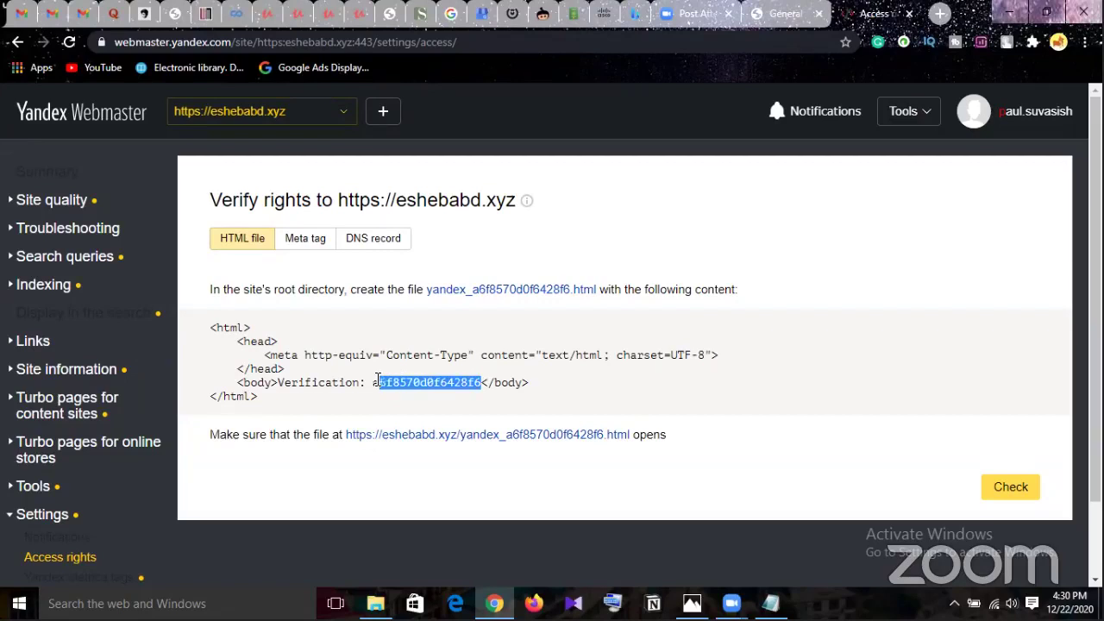
left_click(569, 385)
left_click(297, 242)
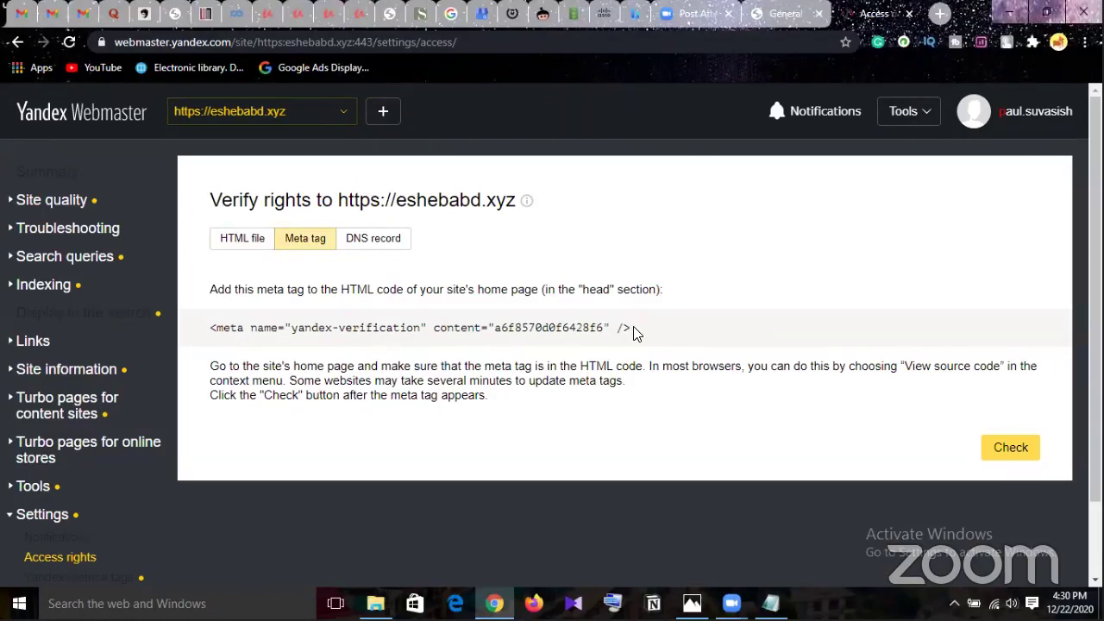
Paste the yandex-verification meta tag into Notepad on a new line below the Bing tag.
left_click_drag(632, 329, 211, 328)
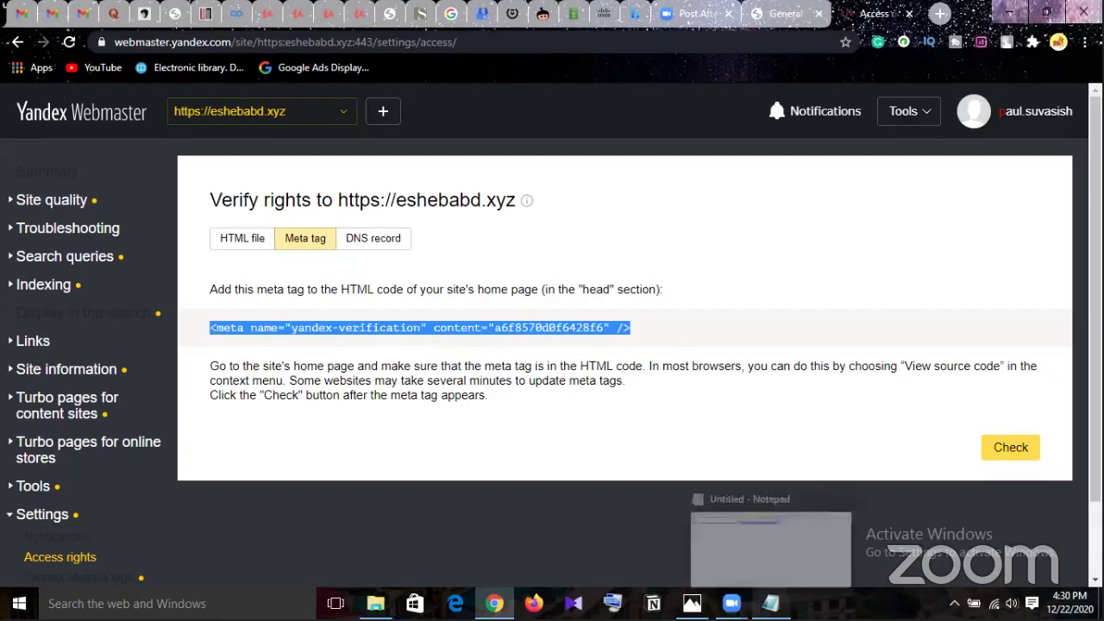
left_click(768, 569)
left_click(568, 235)
key("Return")
key("Return")
key("ctrl+v")
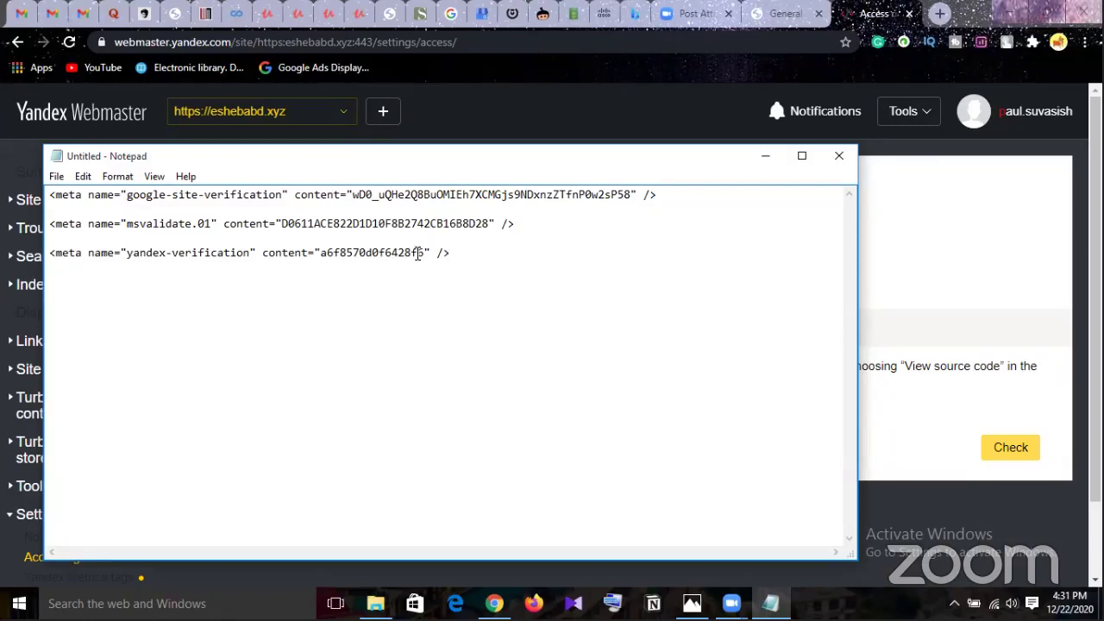
Select and copy the Yandex verification code value from the meta tag.
left_click_drag(422, 252, 338, 252)
left_click_drag(326, 252, 319, 253)
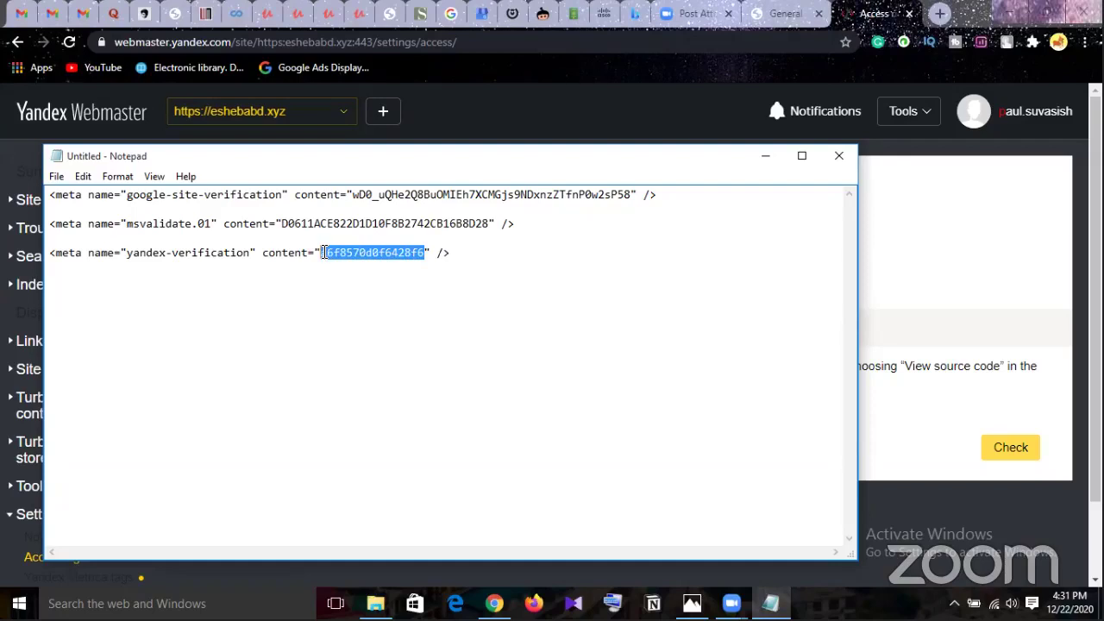
right_click(390, 251)
left_click(431, 306)
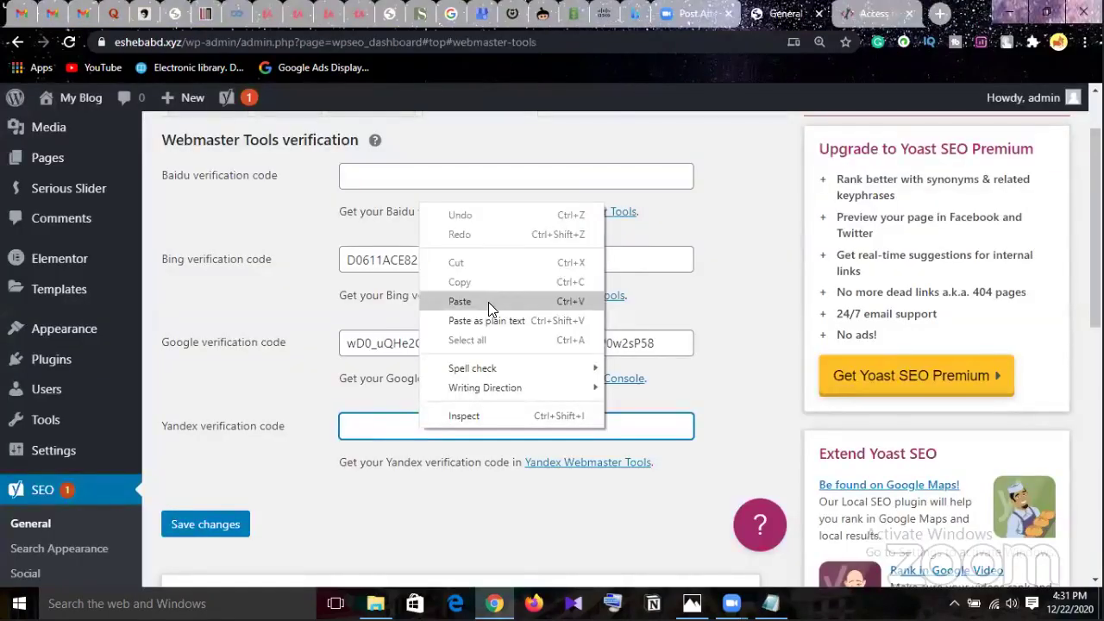
left_click(488, 304)
scroll(414, 479, "down", 1)
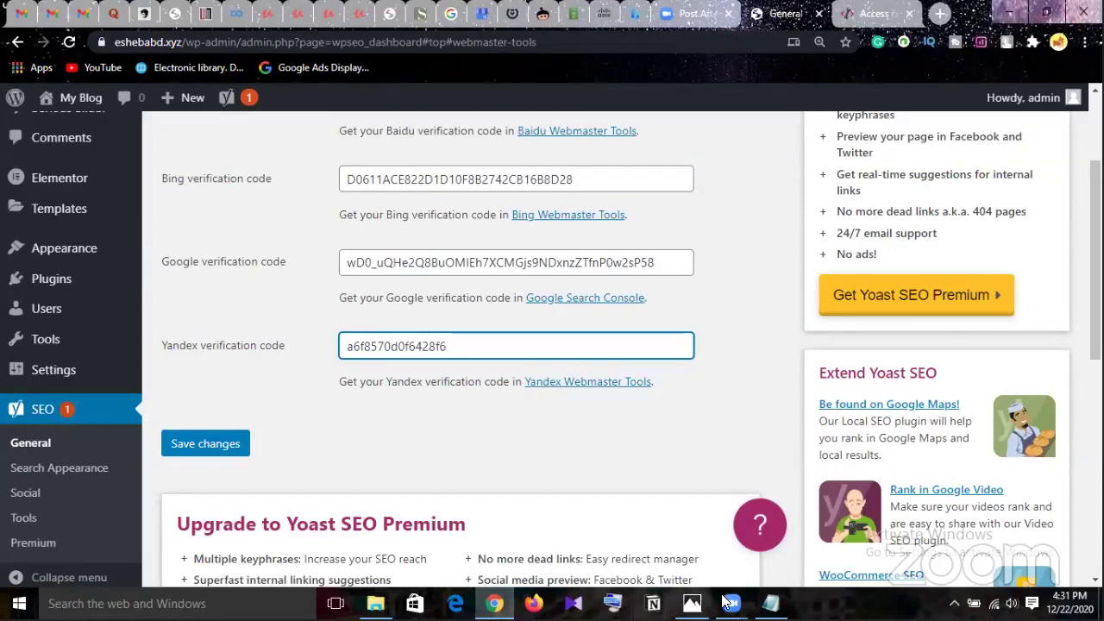
left_click(770, 603)
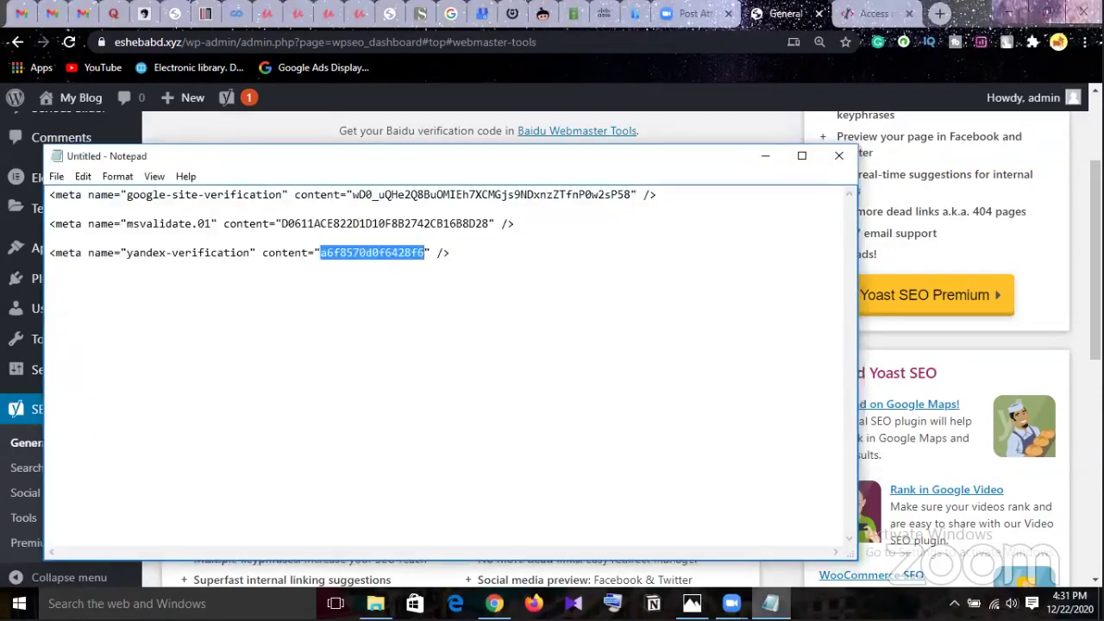
left_click(770, 603)
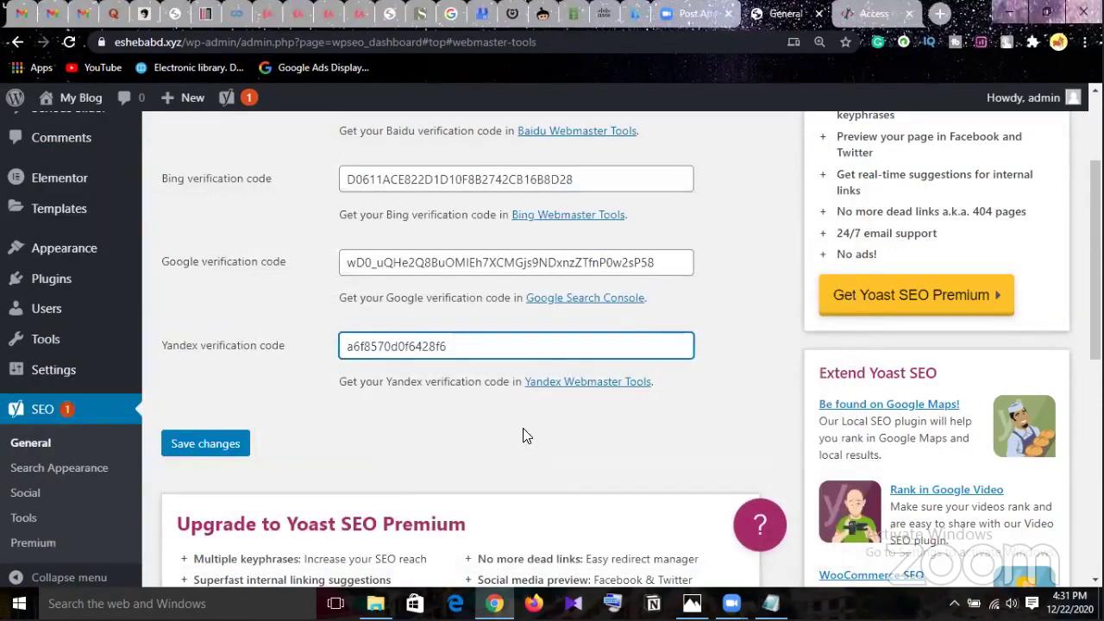
left_click(207, 450)
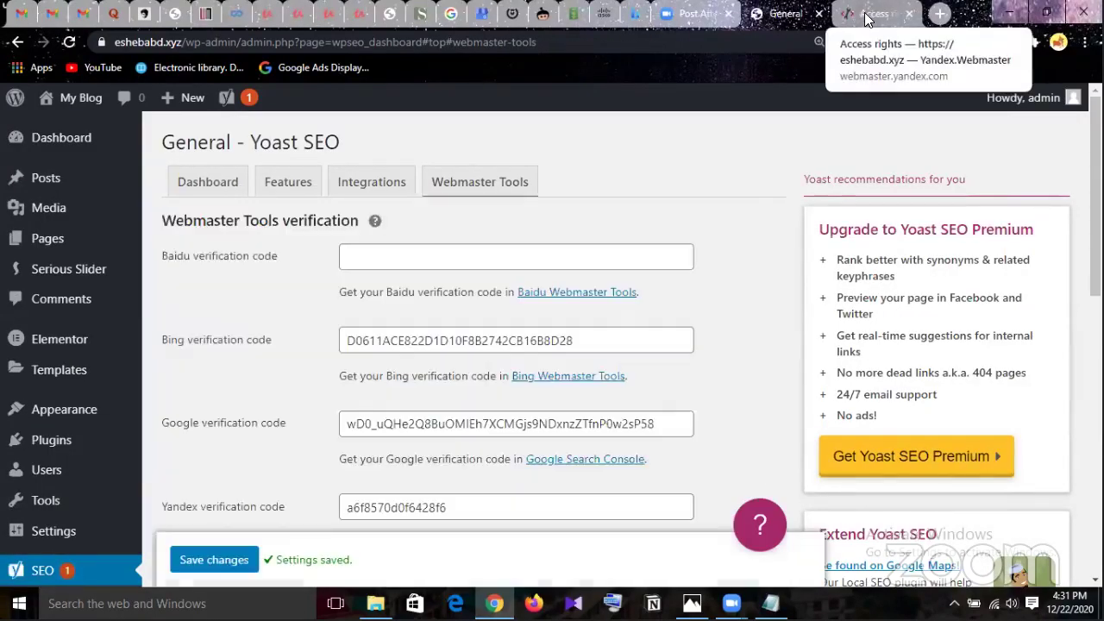
left_click(867, 14)
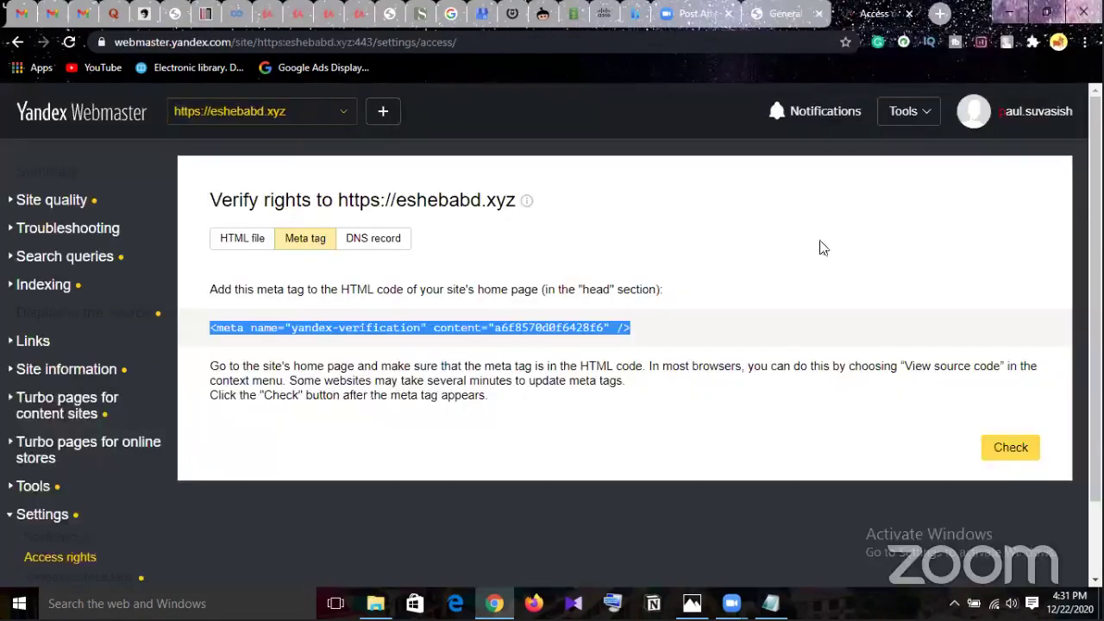
left_click(1004, 449)
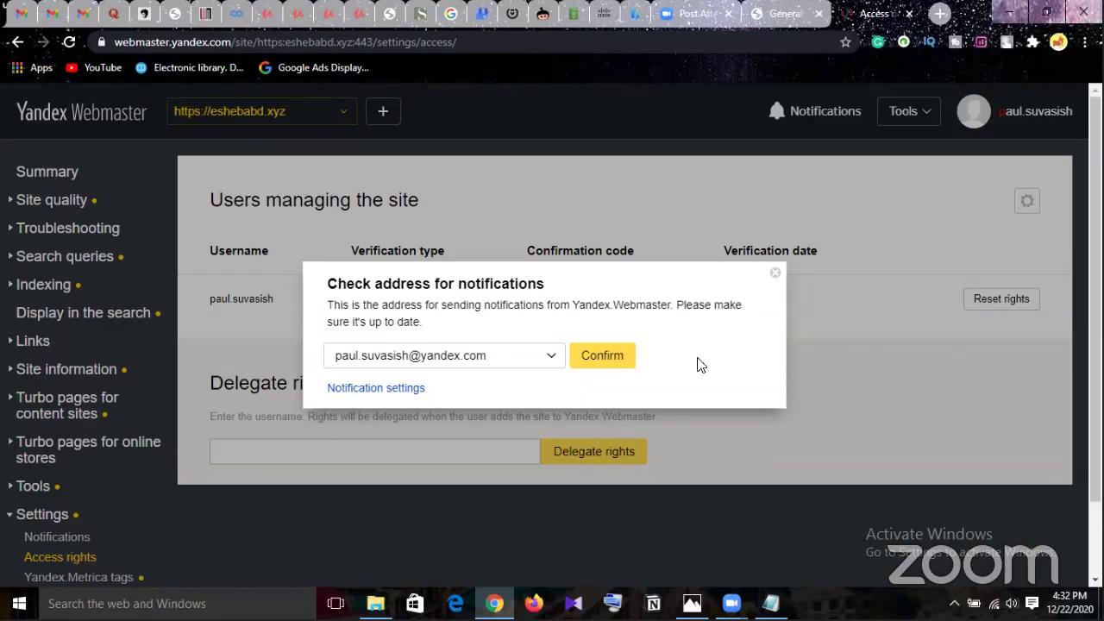
left_click(615, 355)
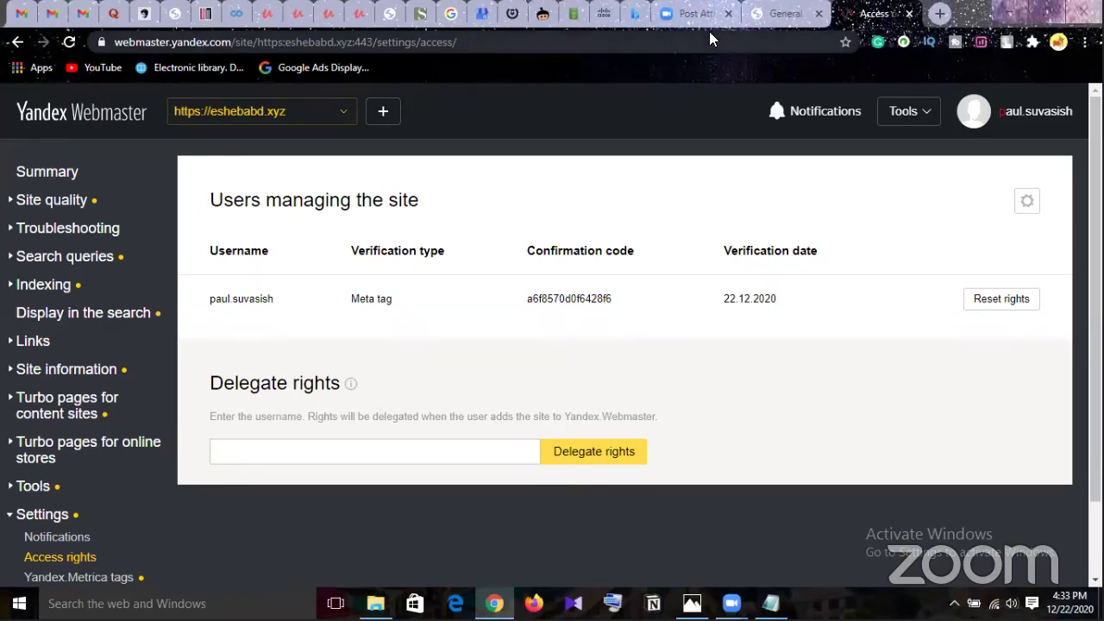
left_click(775, 14)
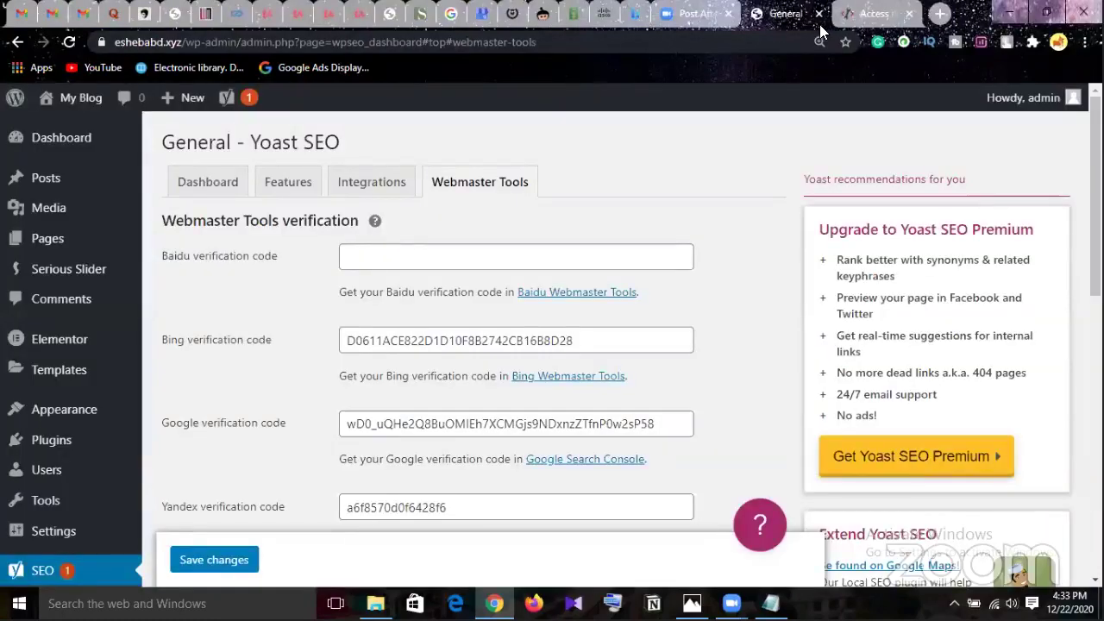
left_click(881, 15)
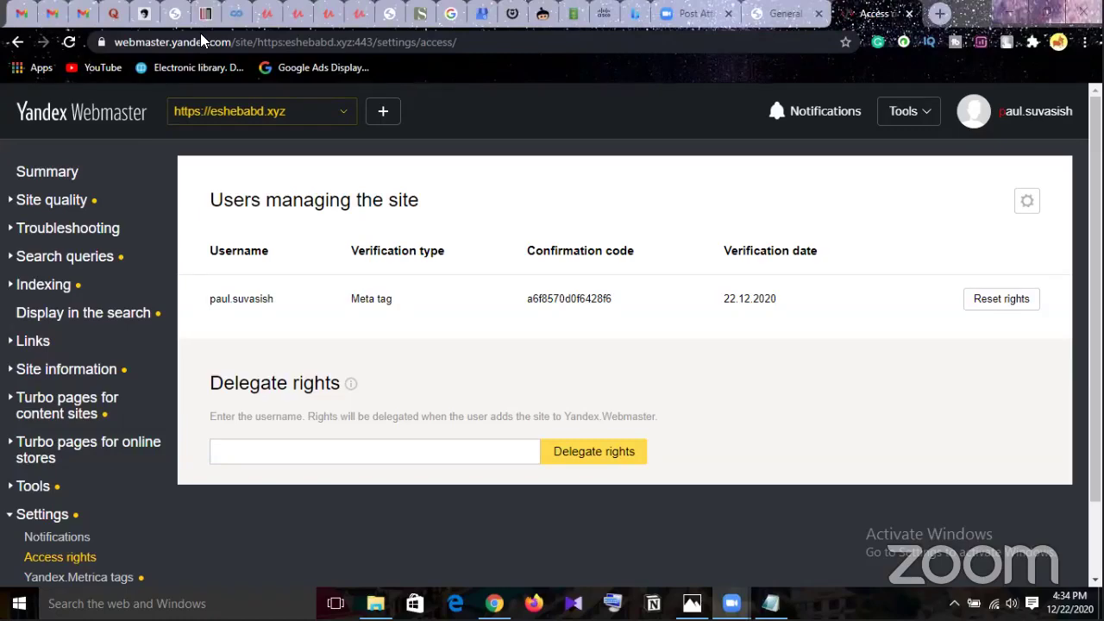
left_click(770, 19)
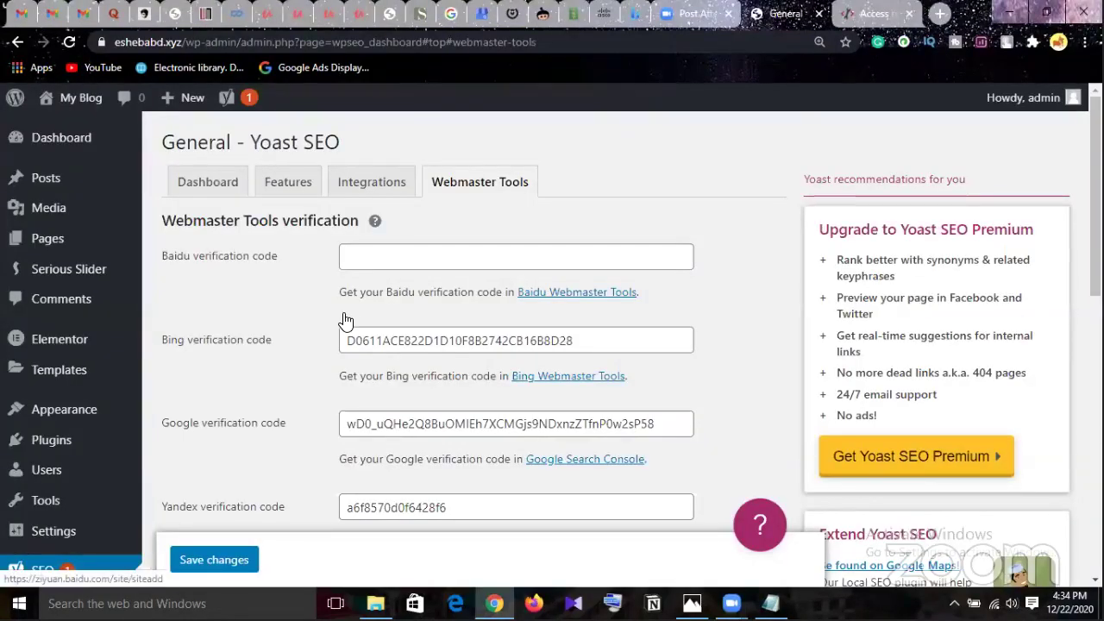
left_click(577, 292)
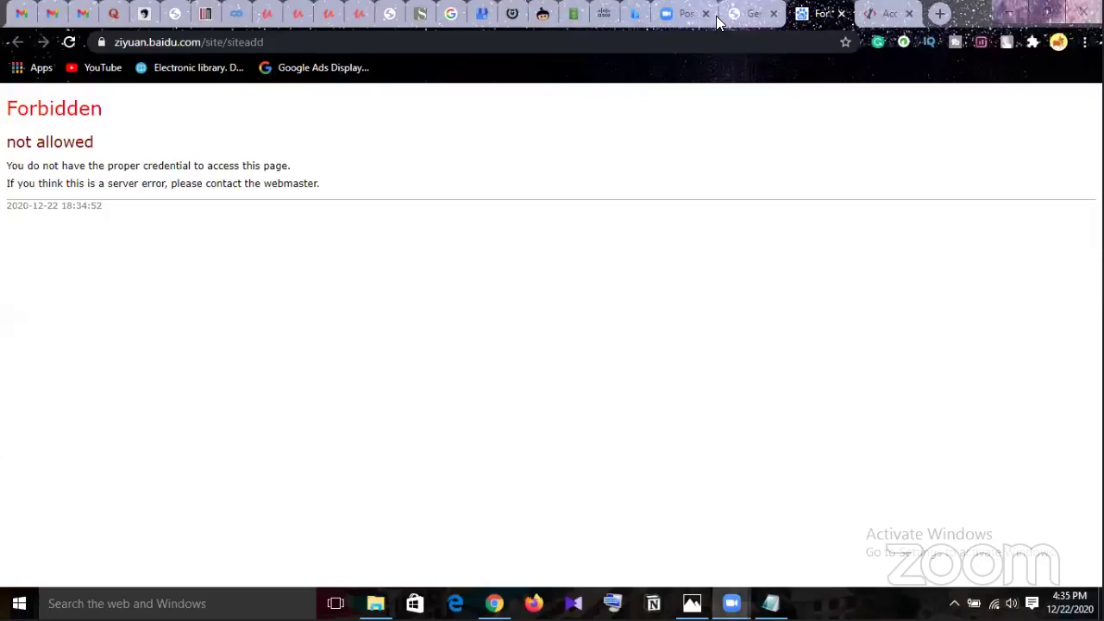
left_click(841, 14)
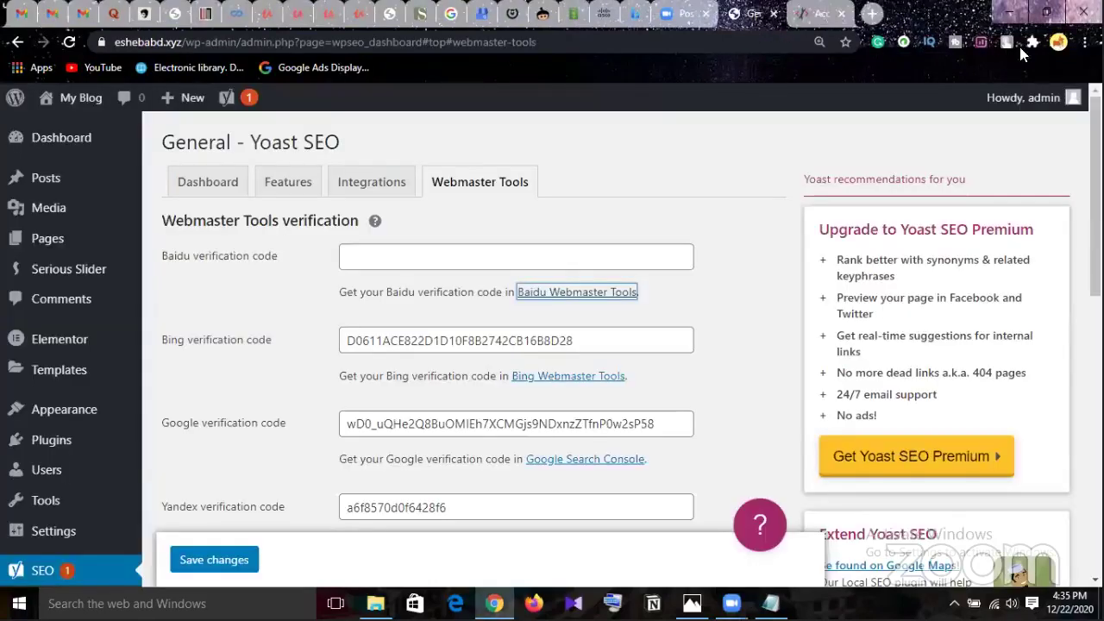
Connect TouchVPN and retry Baidu Webmaster Tools, closing the Forbidden page.
left_click(1006, 50)
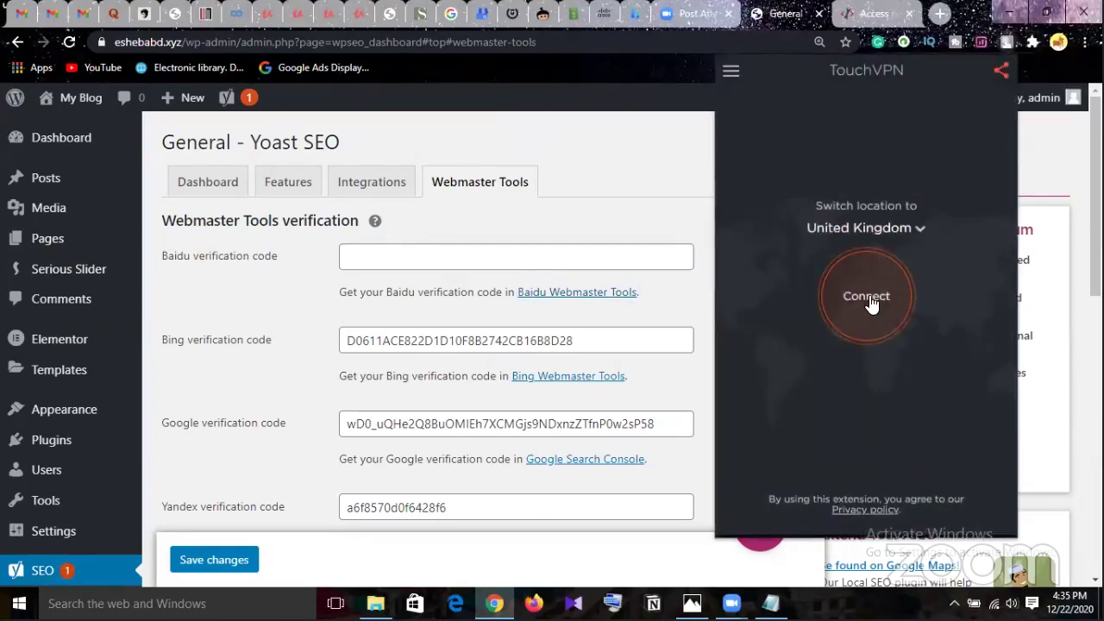
left_click(869, 300)
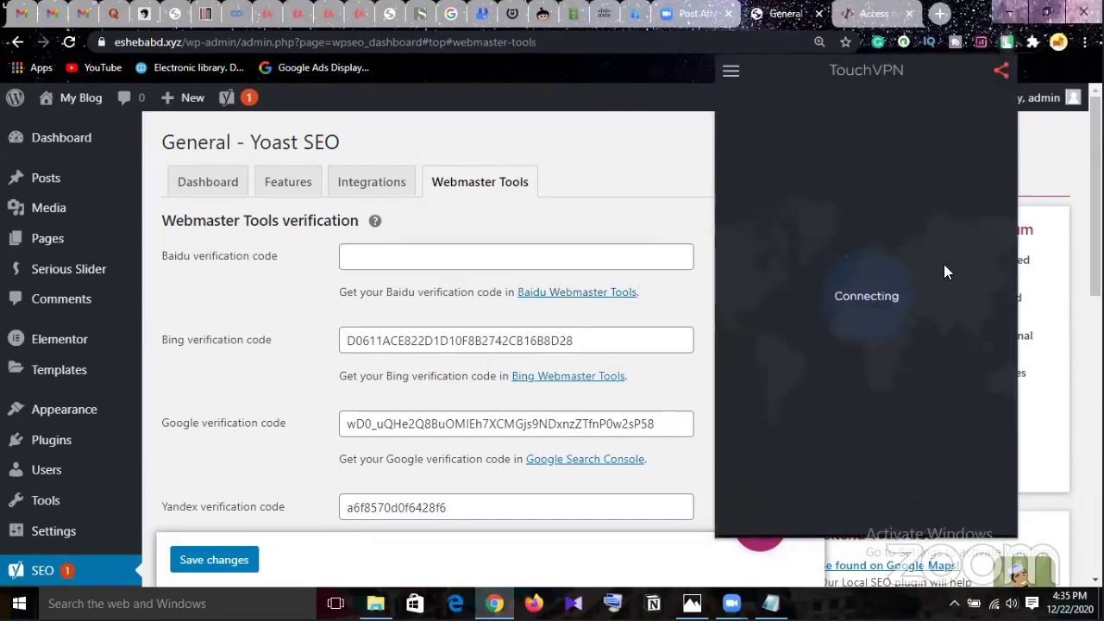
left_click(1035, 167)
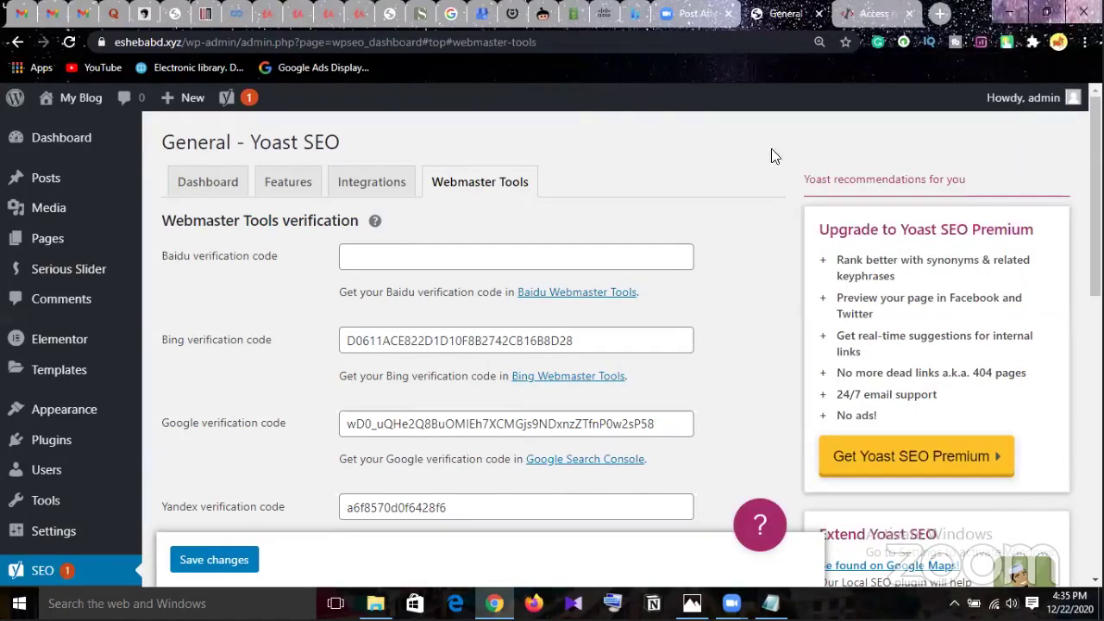
left_click(597, 293)
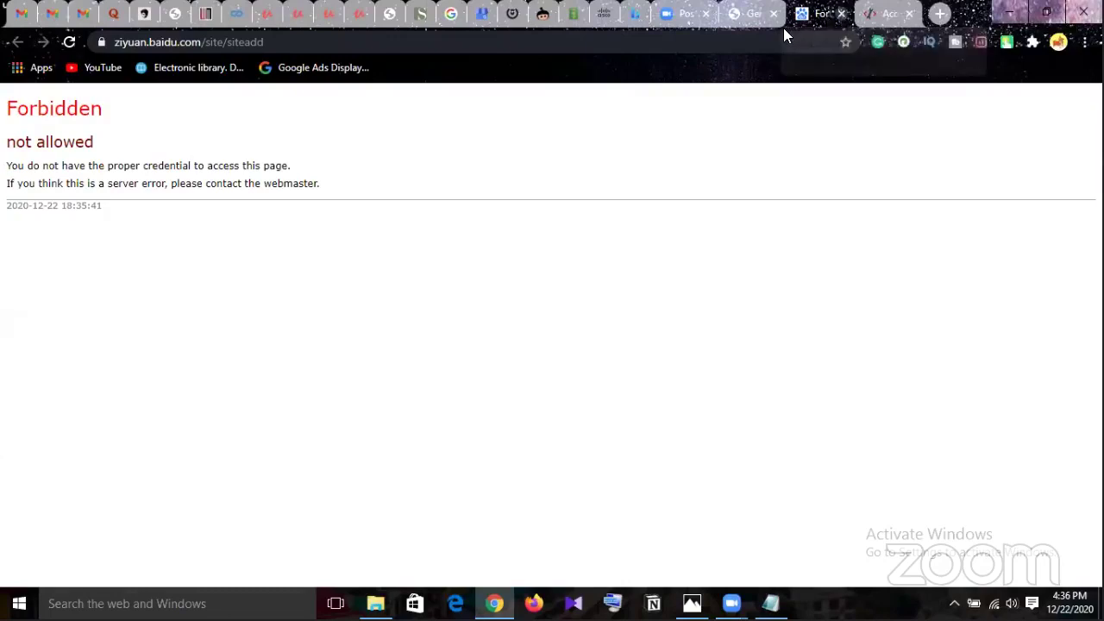
left_click(842, 14)
Disconnect the VPN, browse locations keeping United Kingdom, and close the panel unconnected.
left_click(1007, 43)
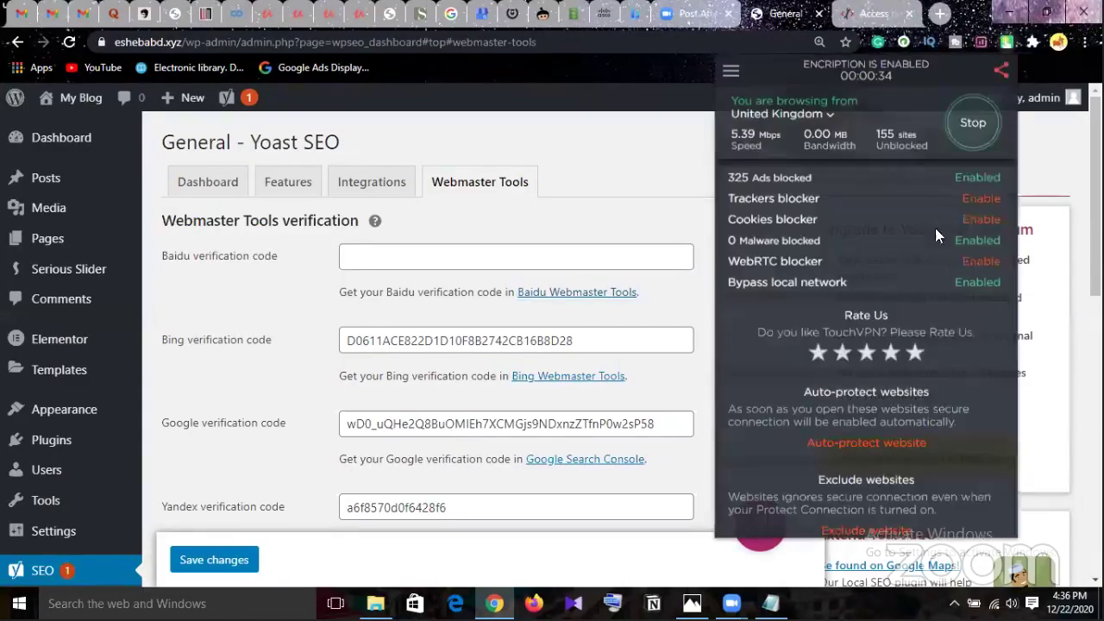
left_click(972, 126)
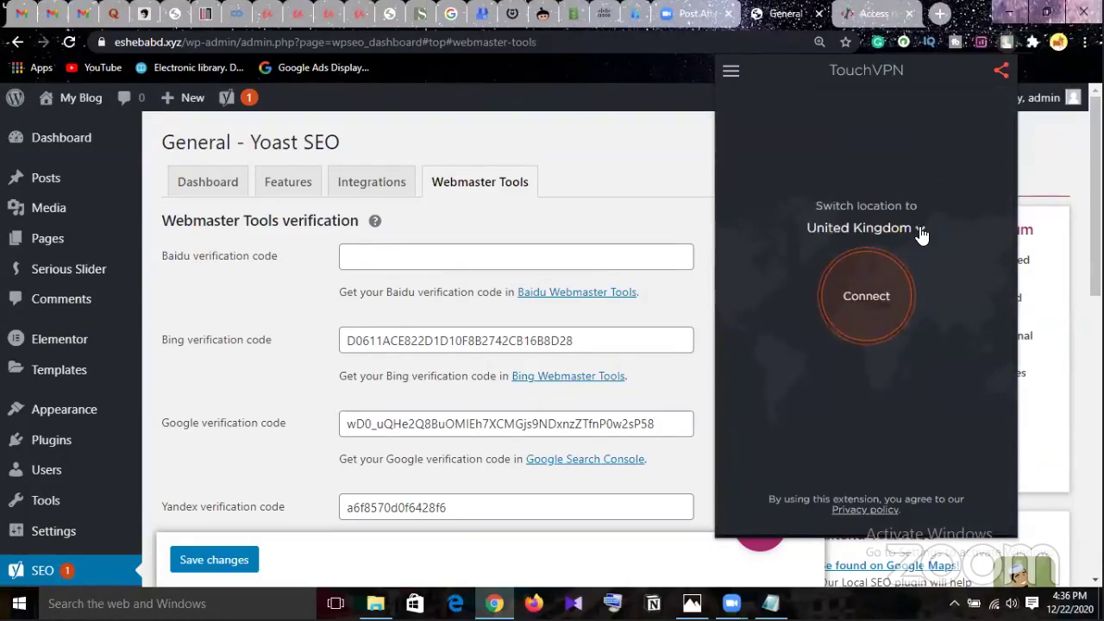
left_click(921, 231)
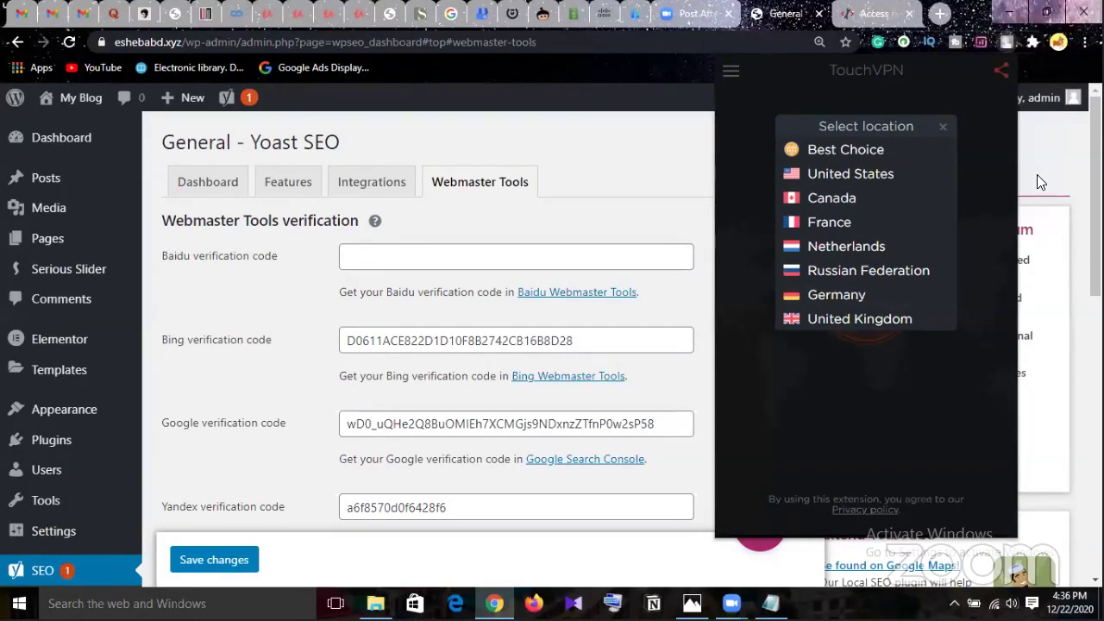
left_click(945, 127)
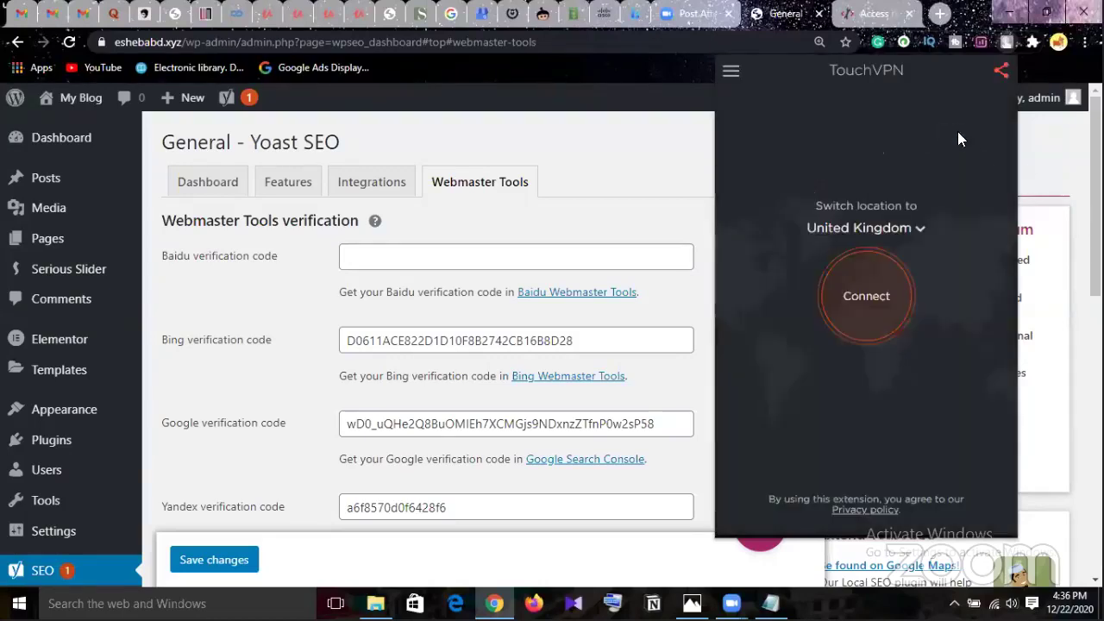
left_click(1041, 155)
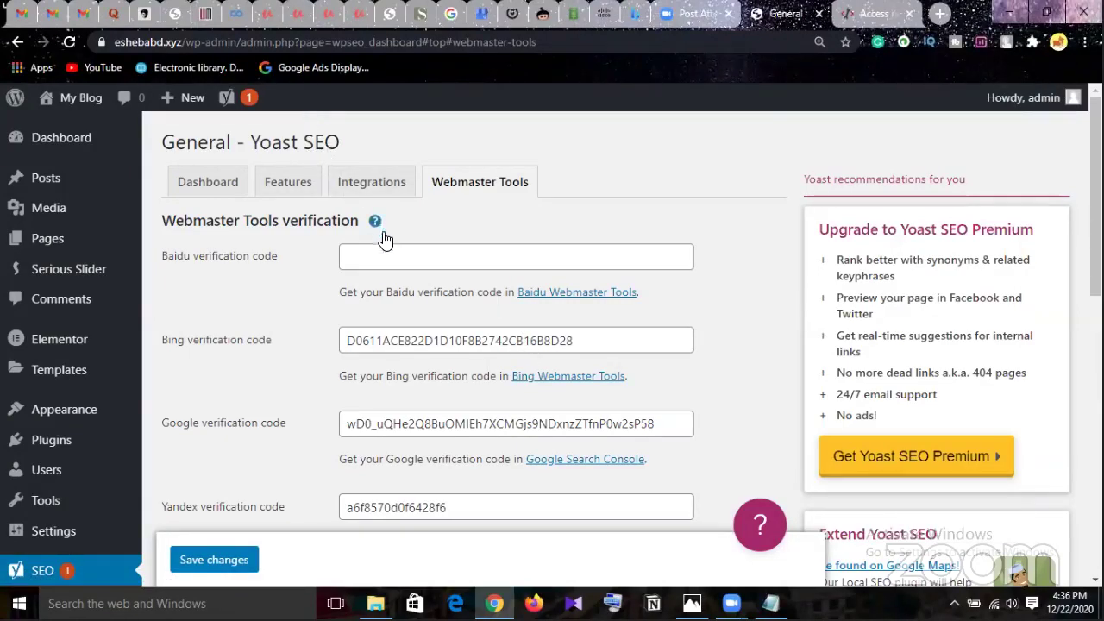
scroll(385, 232, "down", 1)
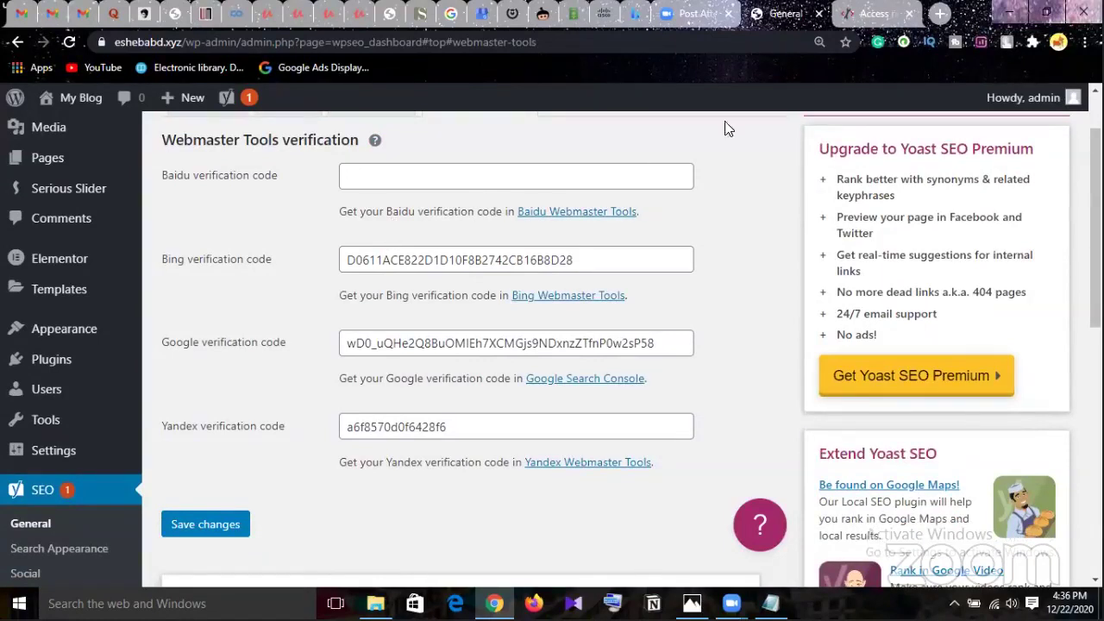
left_click(1006, 41)
Connect TouchVPN and switch its location from United Kingdom to Germany.
left_click(867, 314)
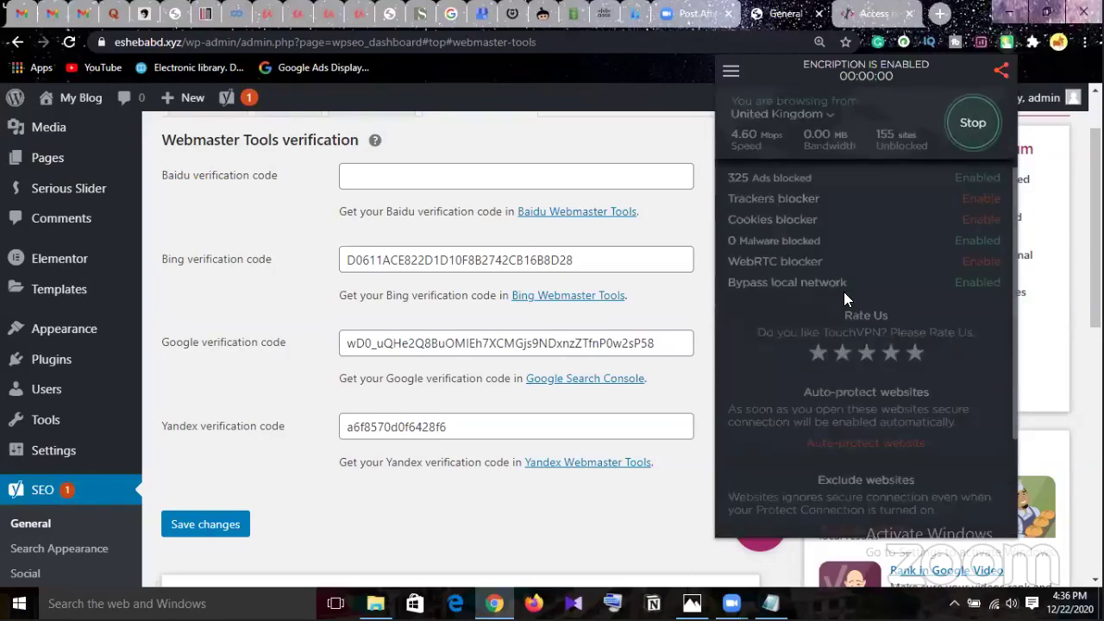
left_click(826, 115)
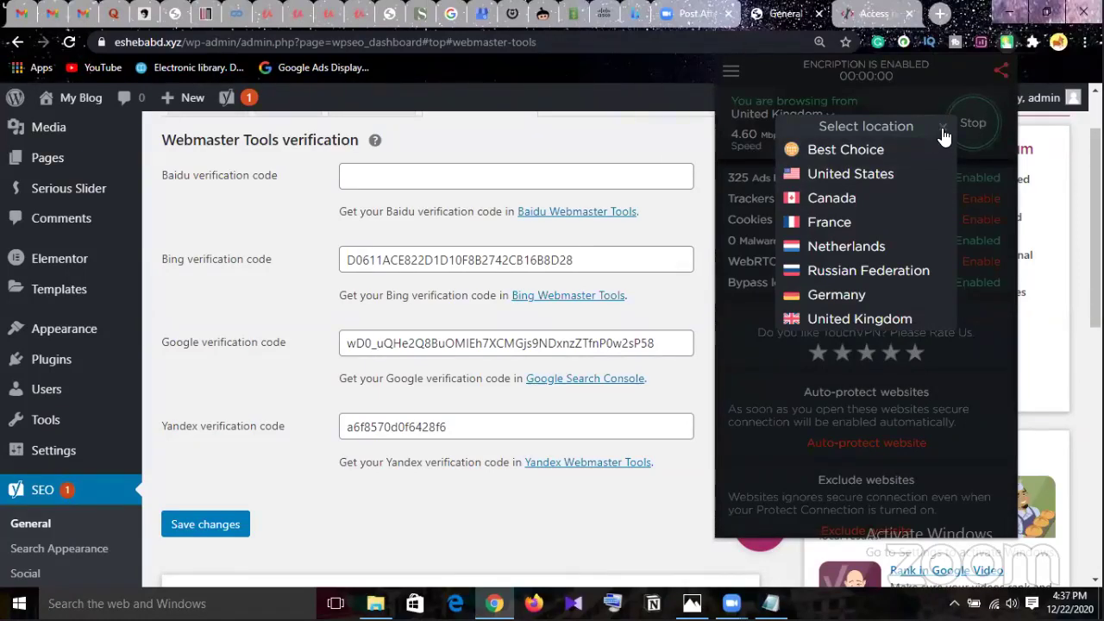
left_click(836, 295)
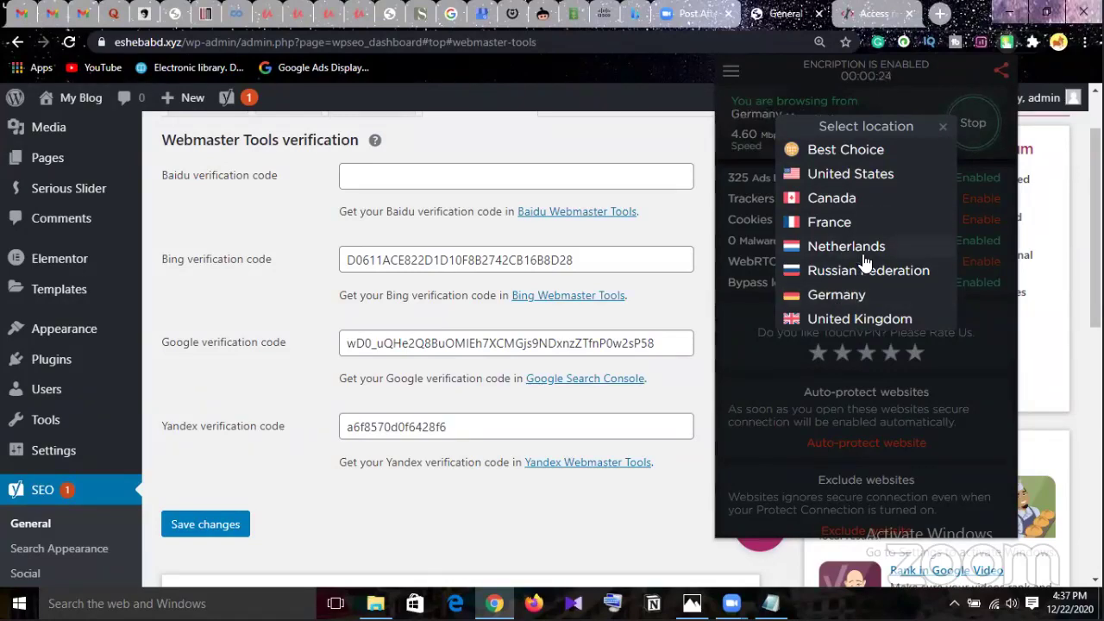
left_click(837, 296)
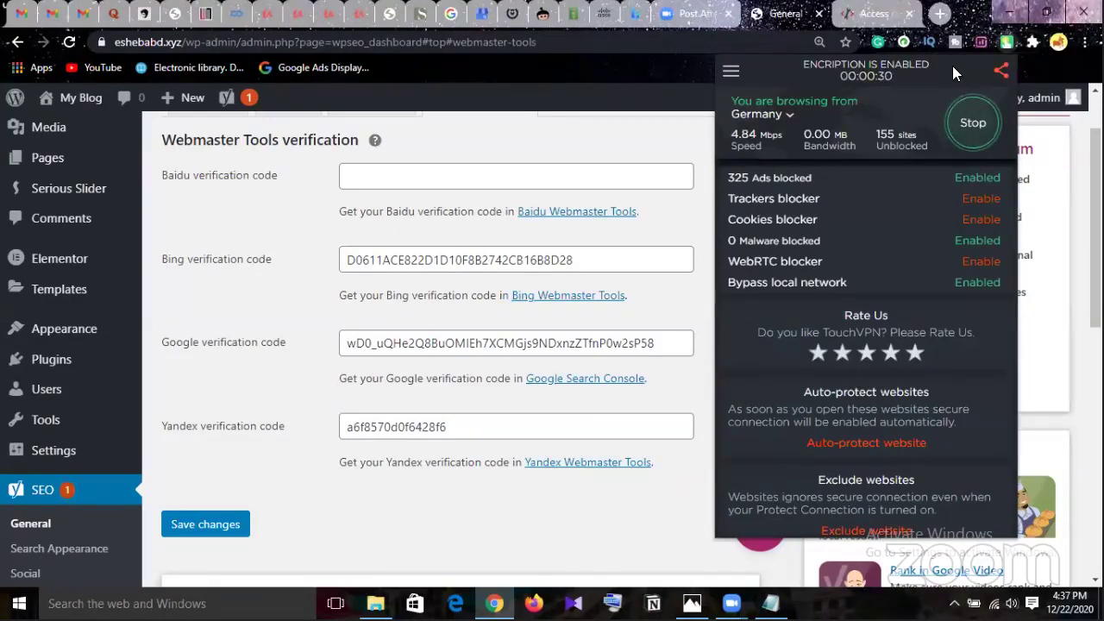
Reload the Yoast settings page and follow the Baidu Webmaster Tools link again.
left_click(1059, 156)
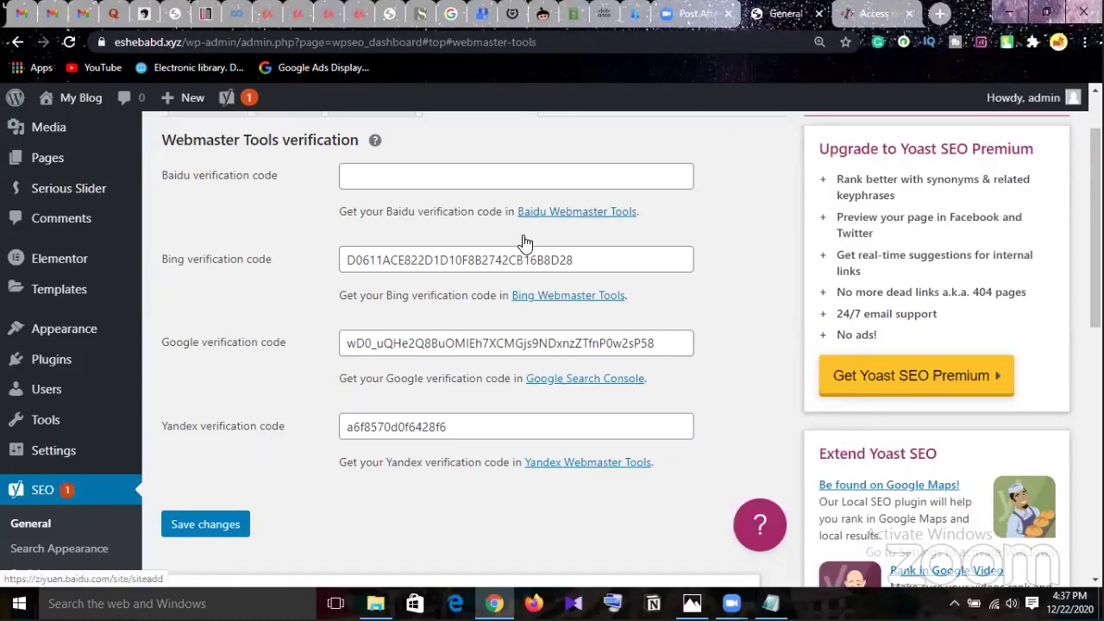
left_click(69, 41)
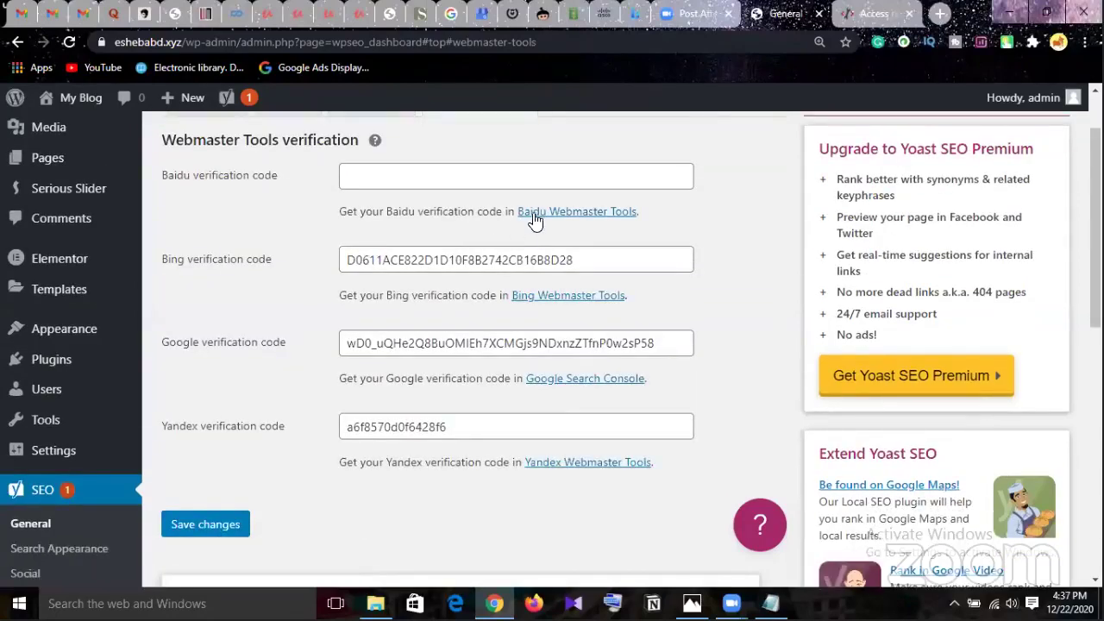
left_click(551, 216)
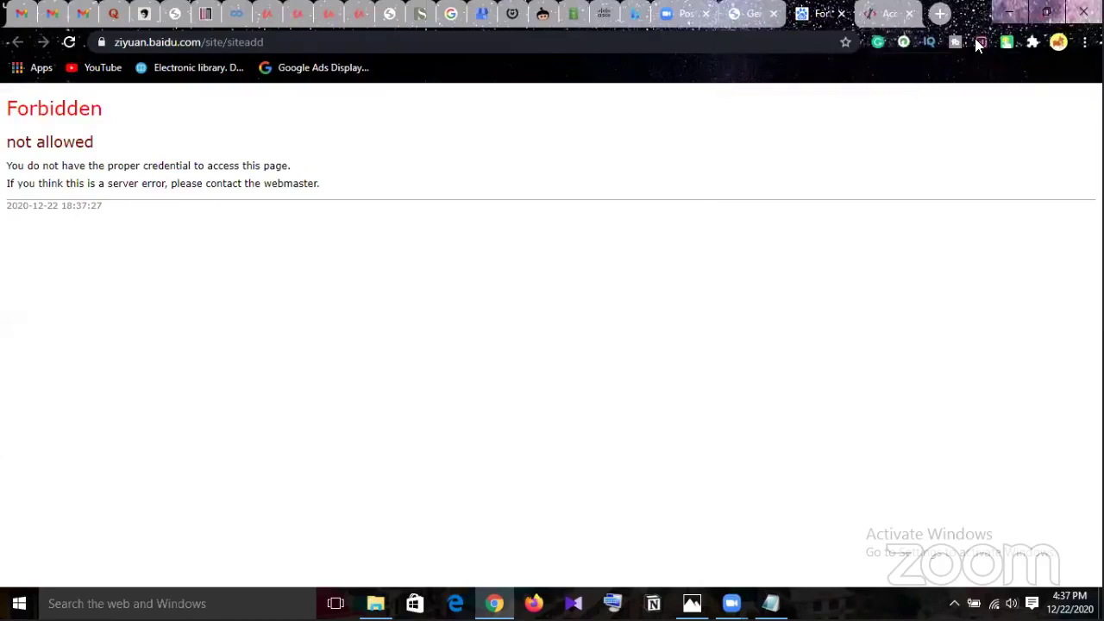
Stop the TouchVPN connection and go back to the General - Yoast SEO tab.
left_click(1005, 41)
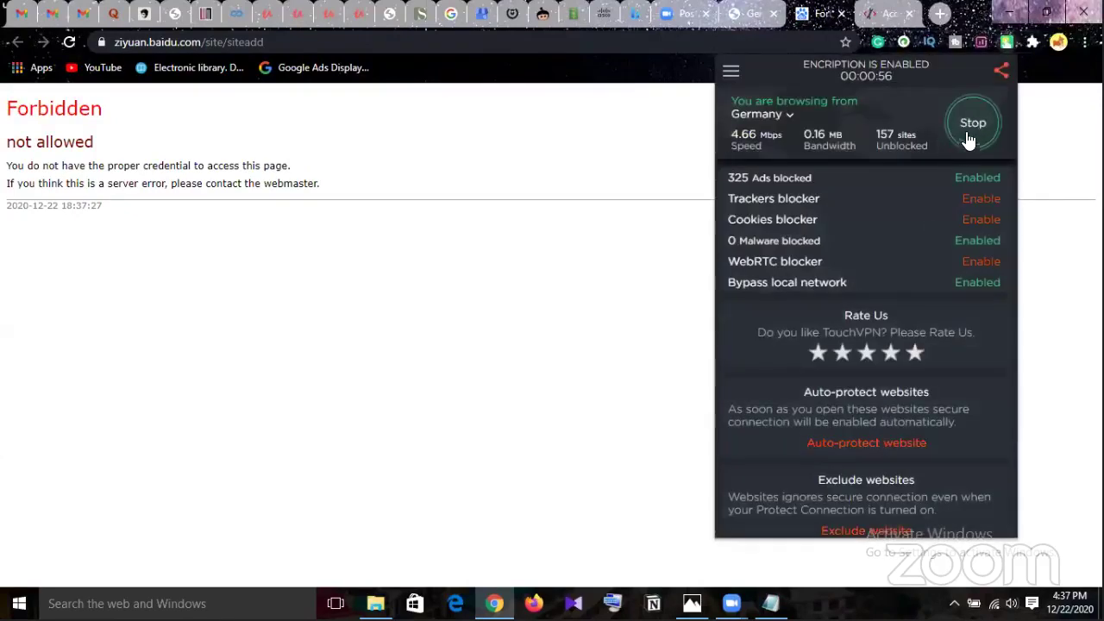
left_click(971, 137)
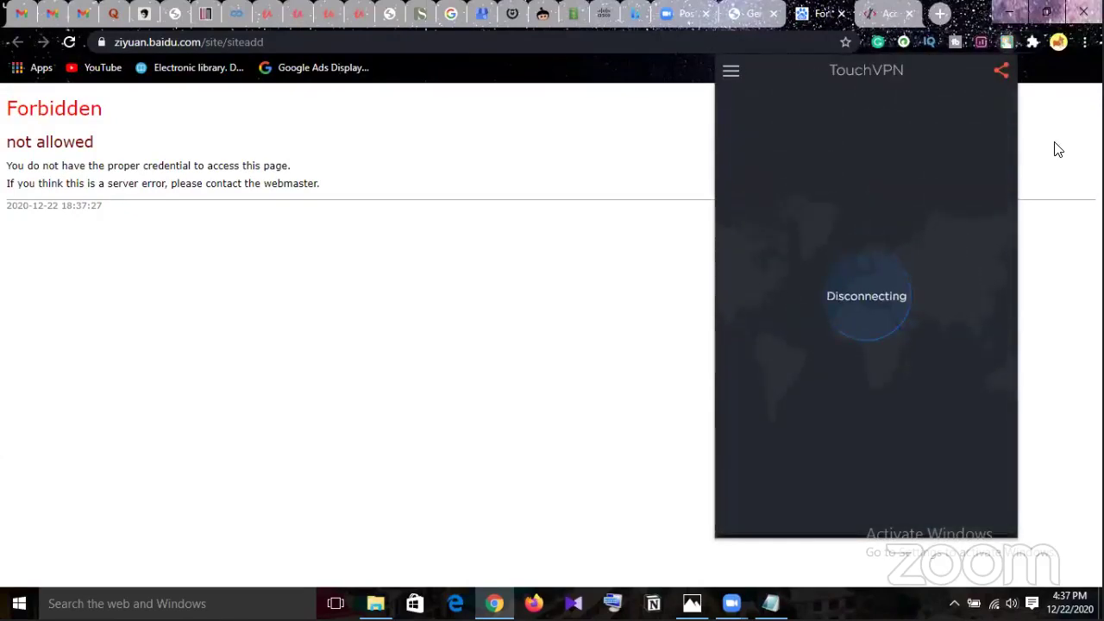
left_click(1062, 143)
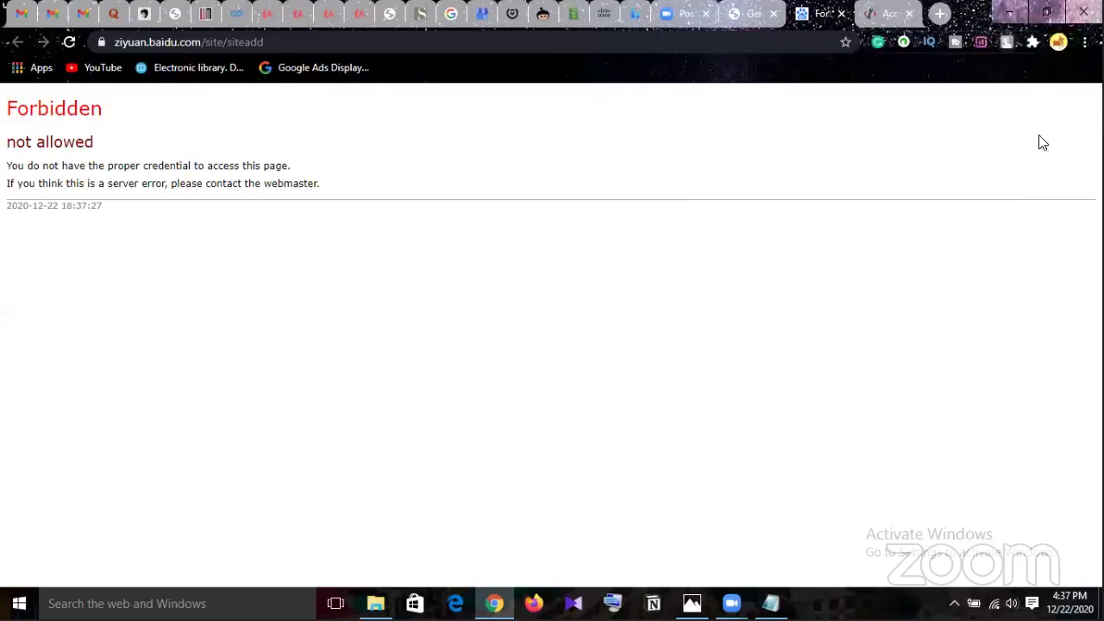
left_click(745, 26)
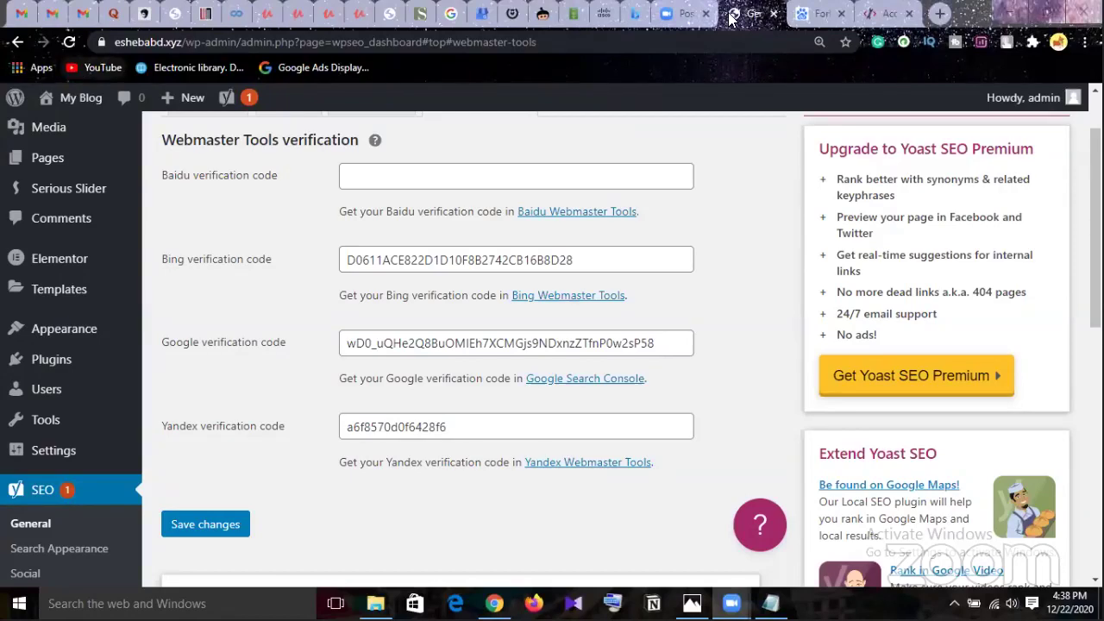
Close the Forbidden Baidu tab, glance at the Yandex Access rights tab, then return to the Yoast settings.
left_click(841, 15)
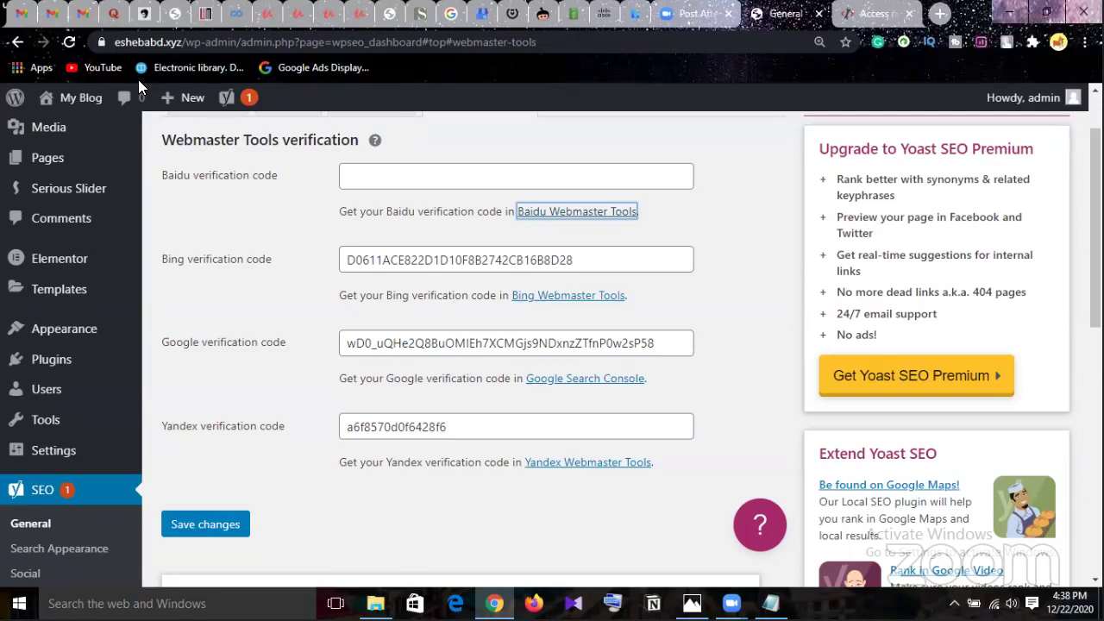
left_click(874, 14)
left_click(772, 17)
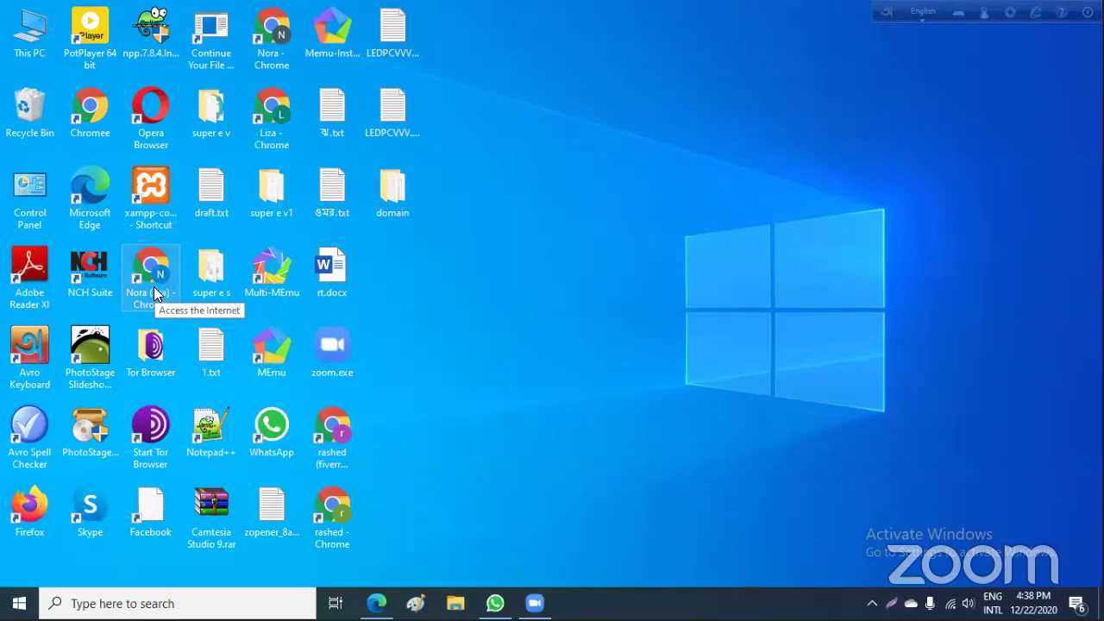
Launch a new Chrome window and load bdledp.xyz/wp-admin.
double_click(154, 289)
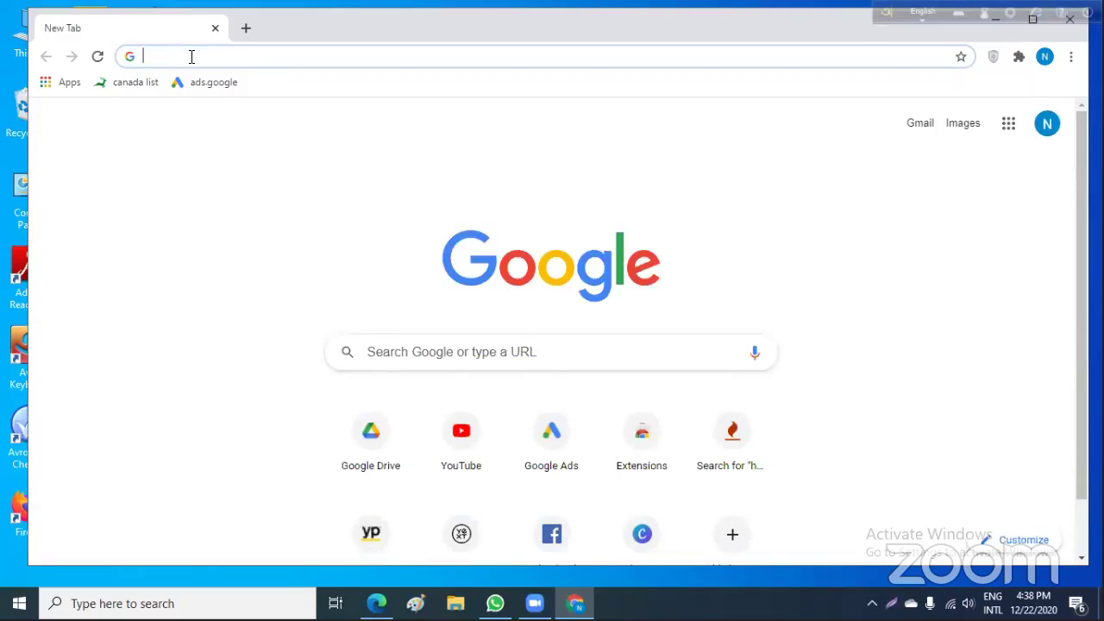
type("b")
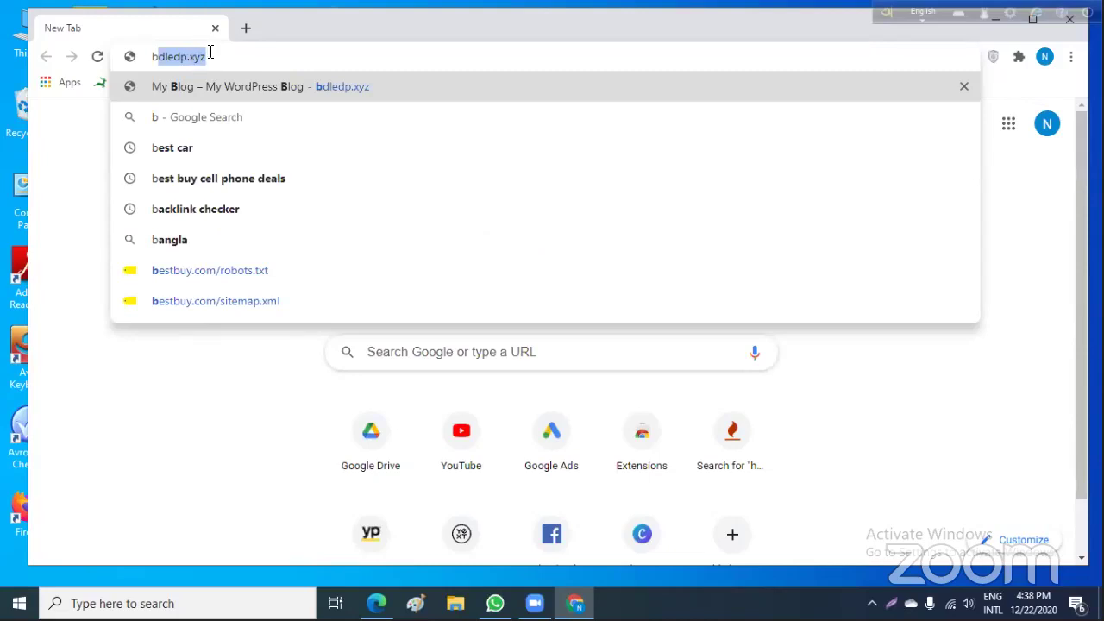
left_click(215, 57)
type("/")
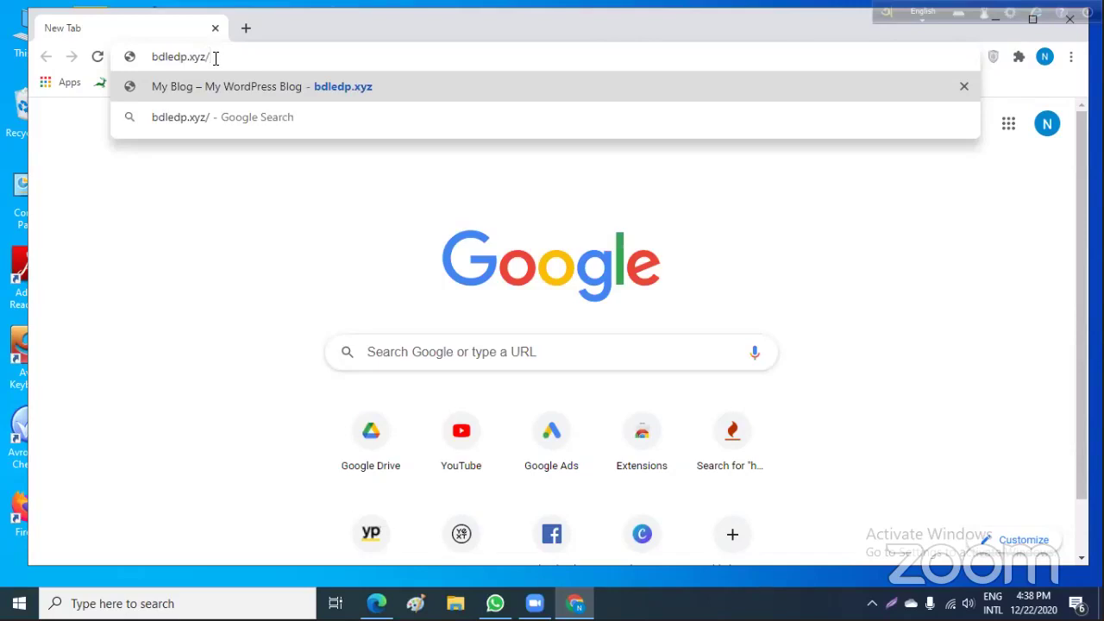
type("wp")
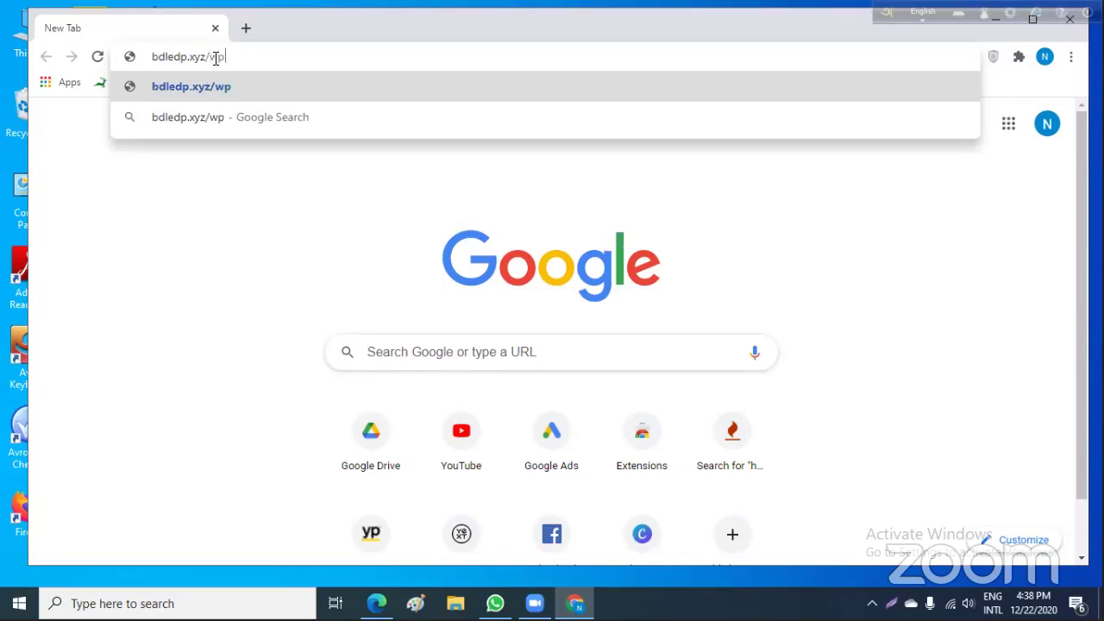
type("-a")
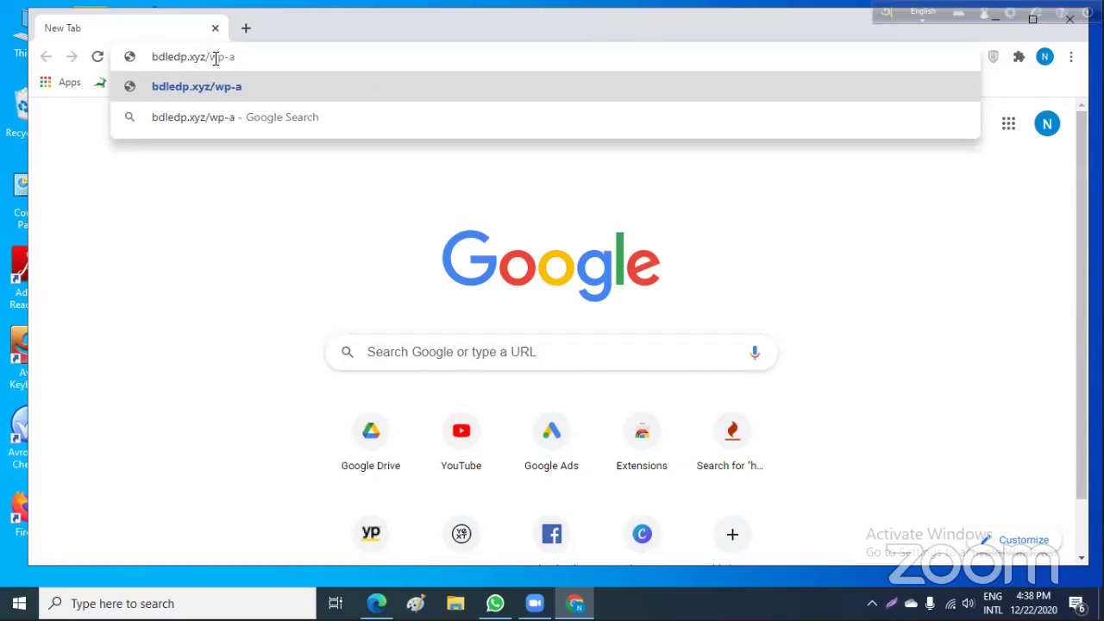
type("dmin")
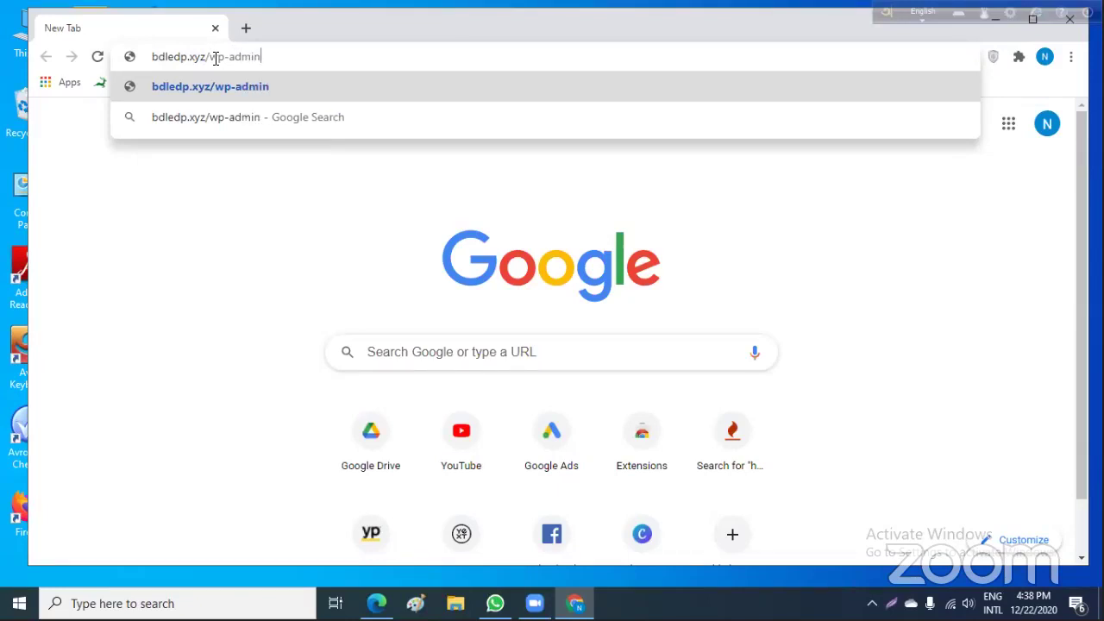
key("Return")
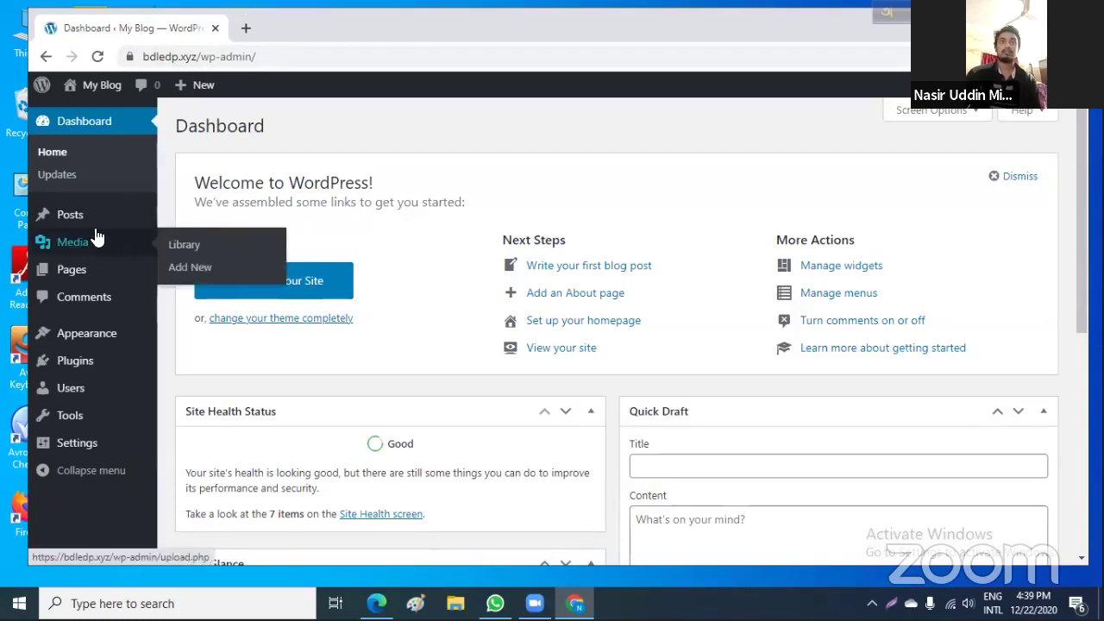
Under Plugins > Add New, search for 'yoast-seo' and install the Yoast SEO plugin.
mouse_move(101, 289)
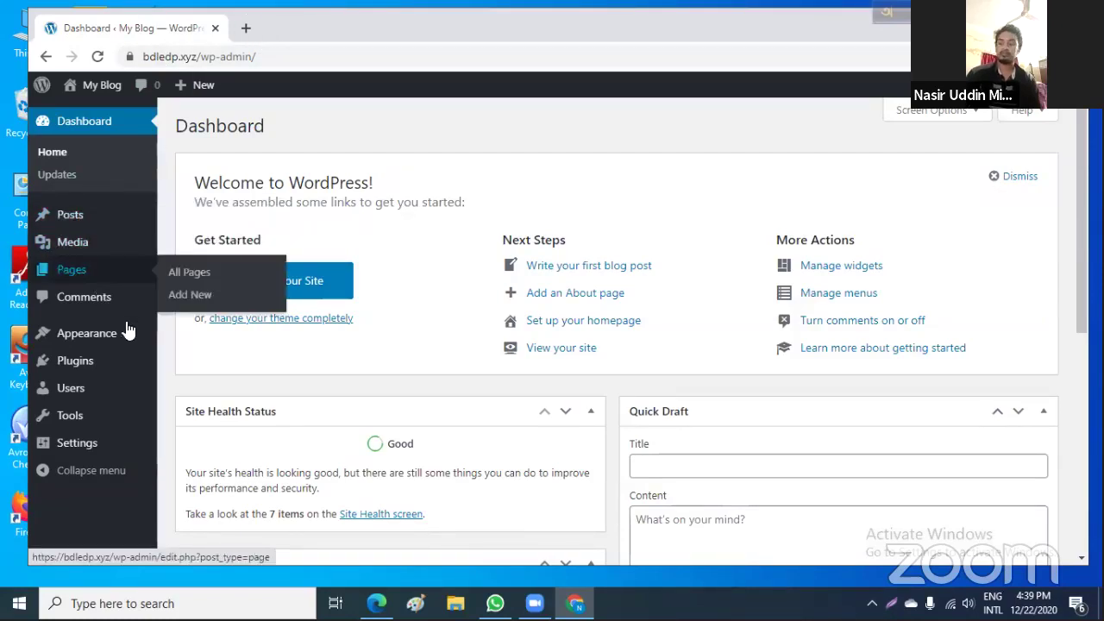
mouse_move(77, 422)
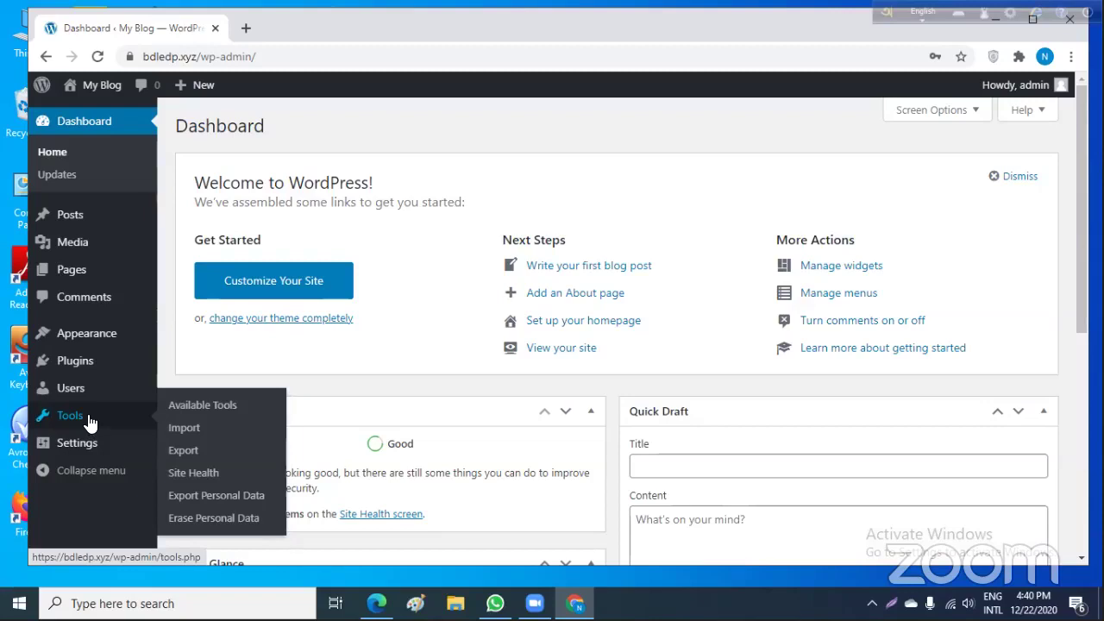
mouse_move(86, 366)
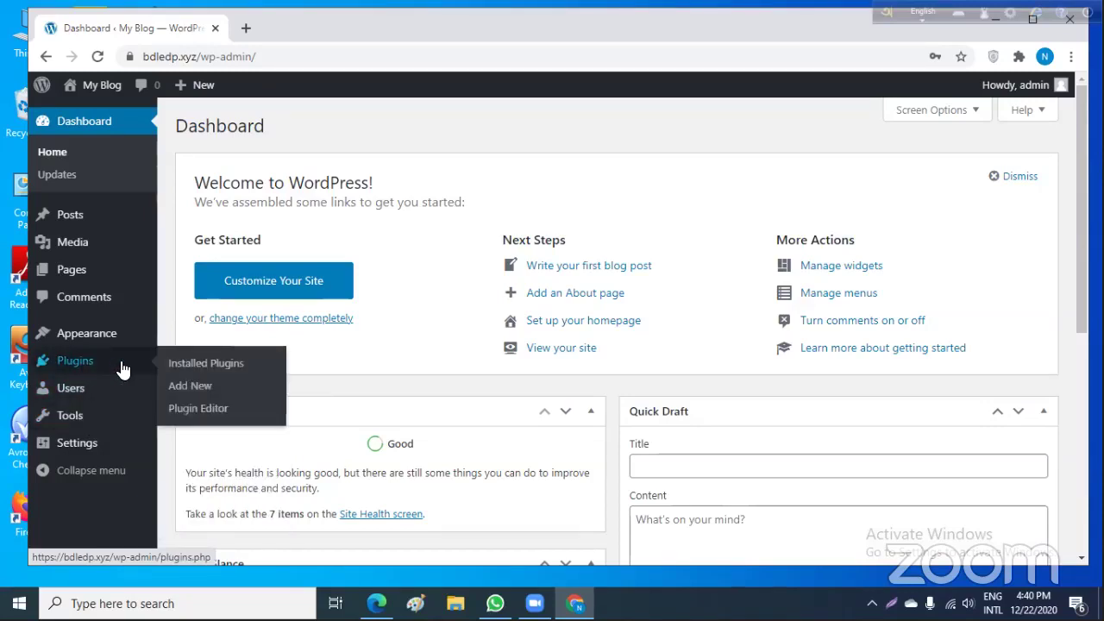
left_click(191, 386)
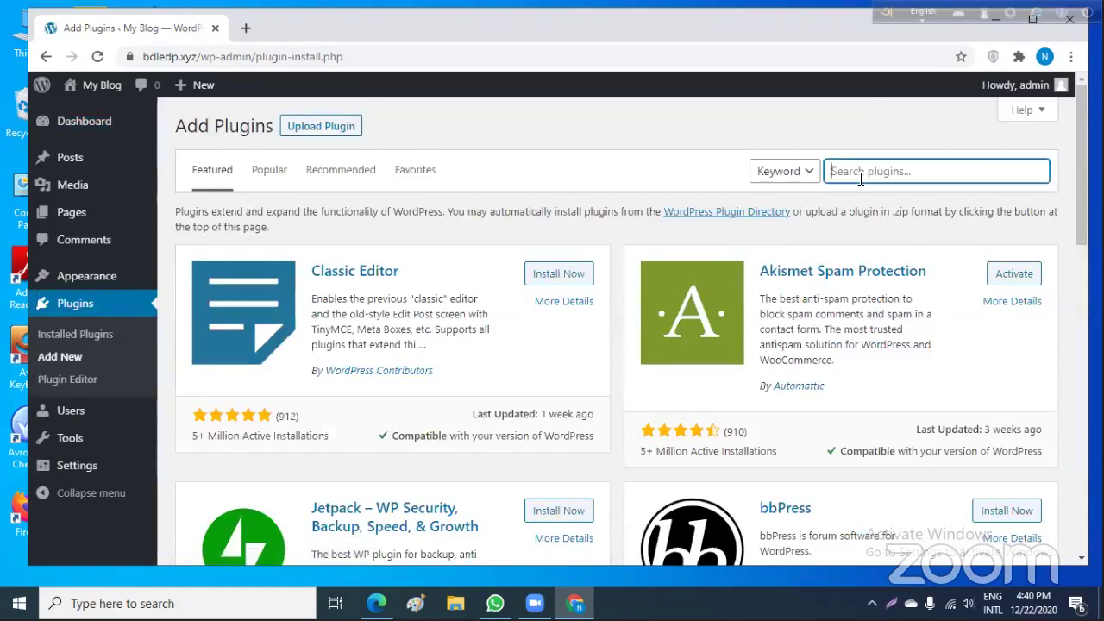
left_click(861, 178)
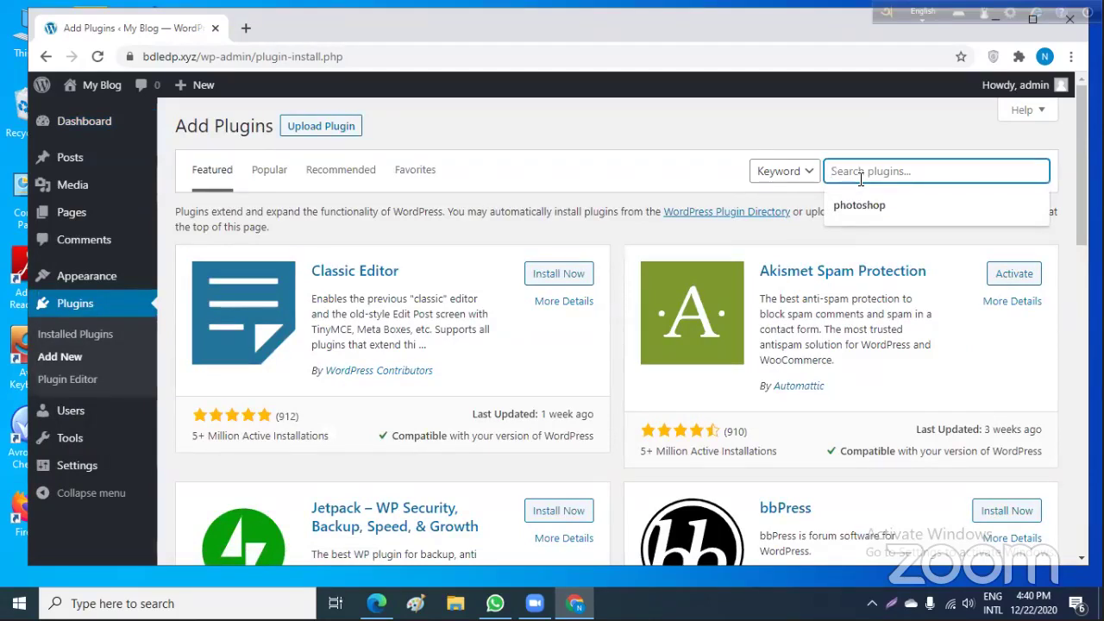
type("yoast")
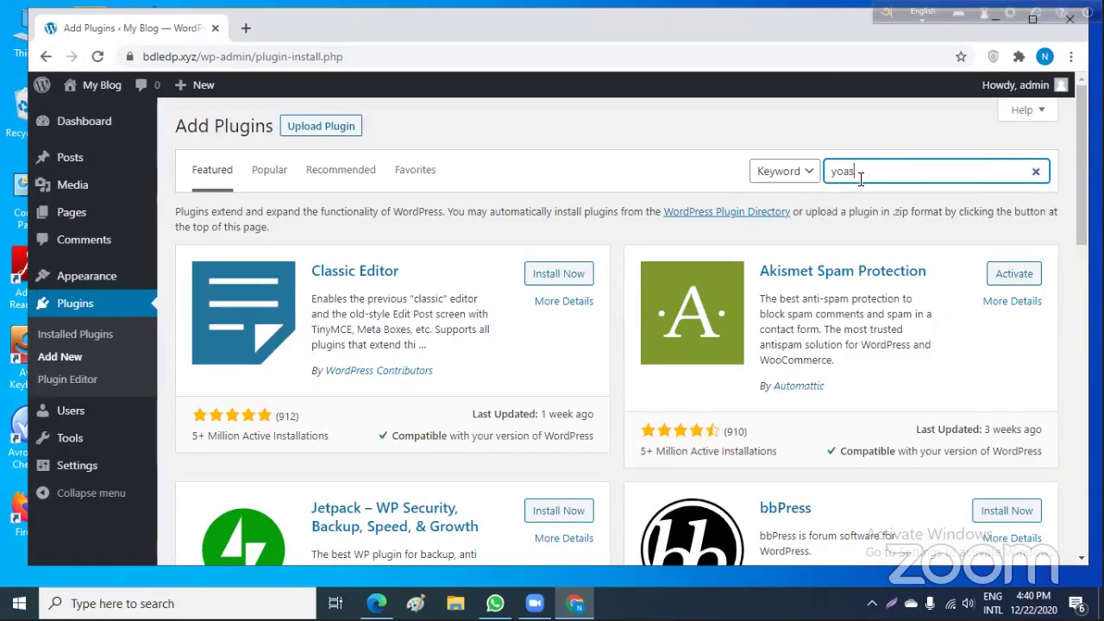
type("-seo")
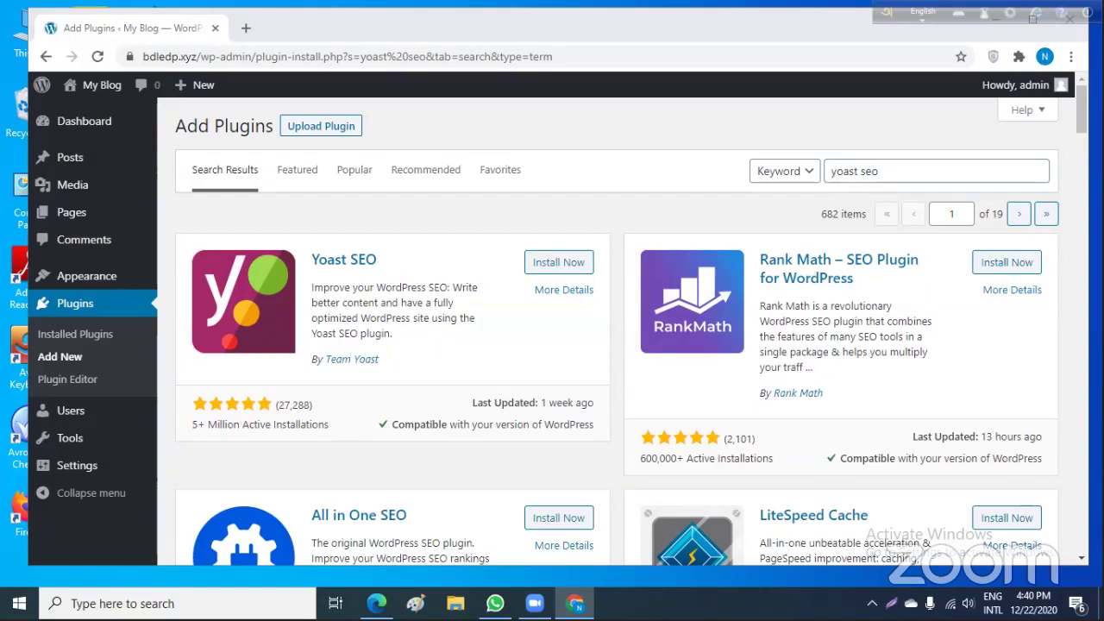
left_click(570, 267)
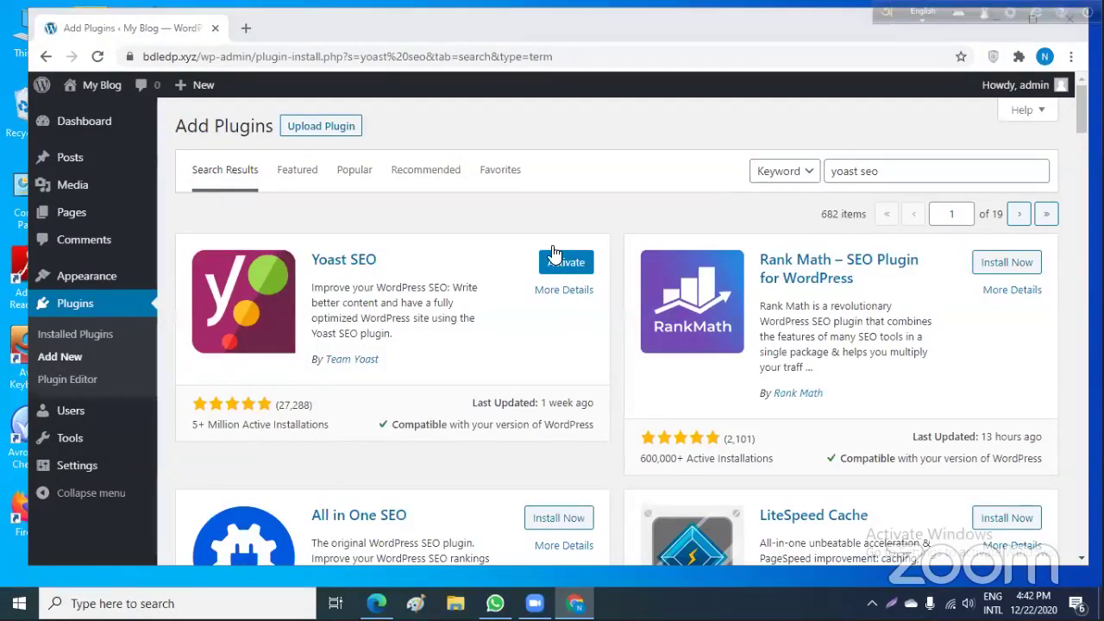
Activate the Yoast SEO plugin and check the new SEO item in the admin sidebar.
left_click(554, 253)
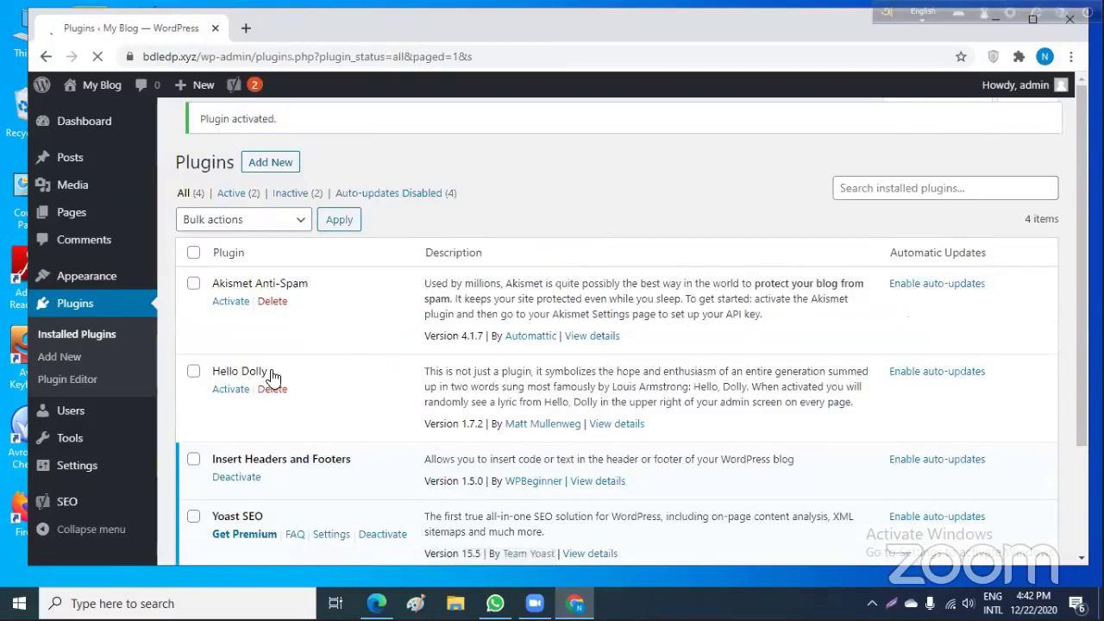
mouse_move(90, 500)
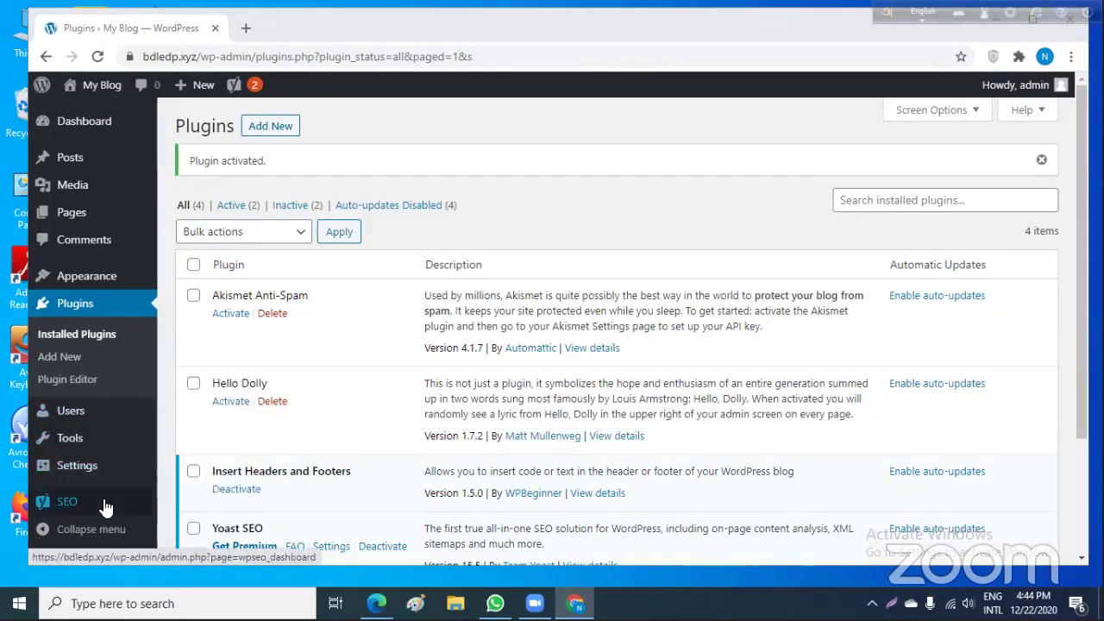
mouse_move(106, 507)
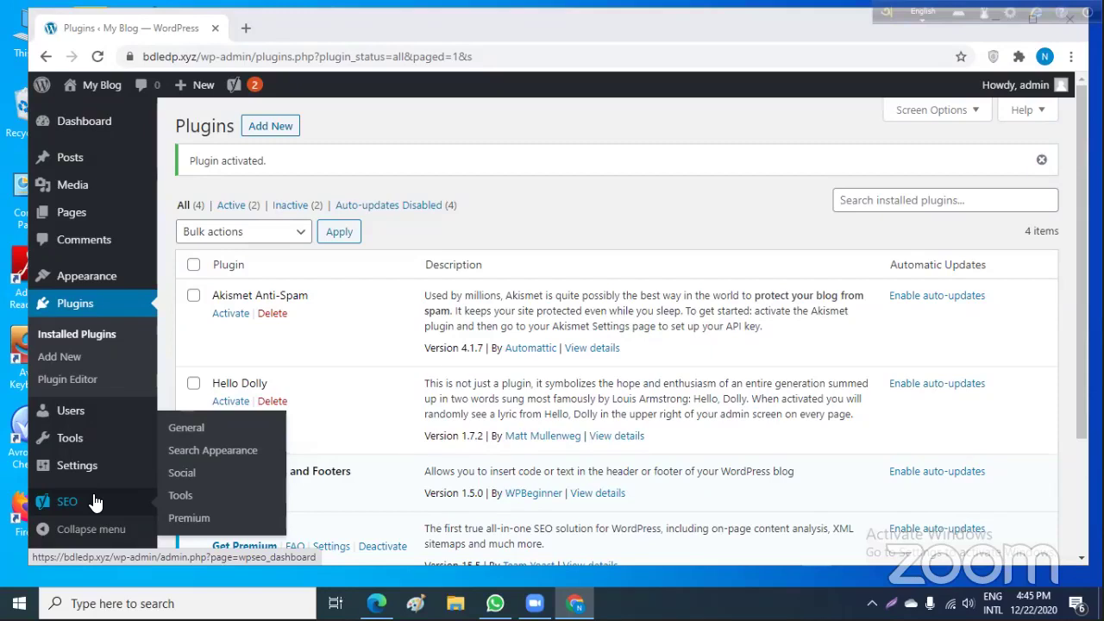
Open SEO > General's Webmaster Tools tab and follow the Baidu Webmaster Tools link.
left_click(207, 431)
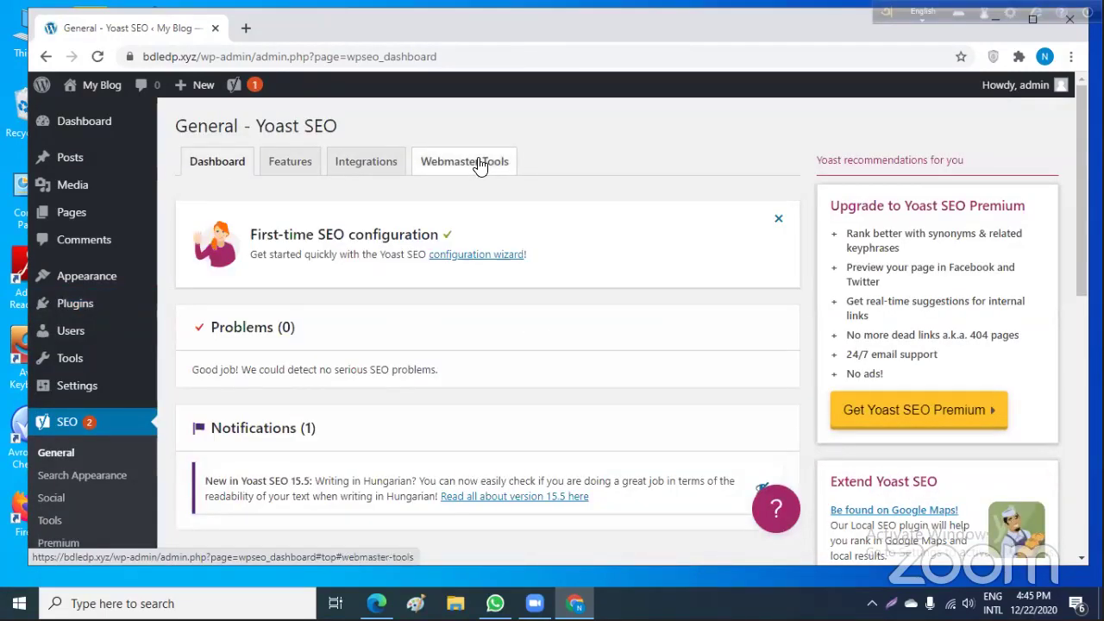
left_click(480, 164)
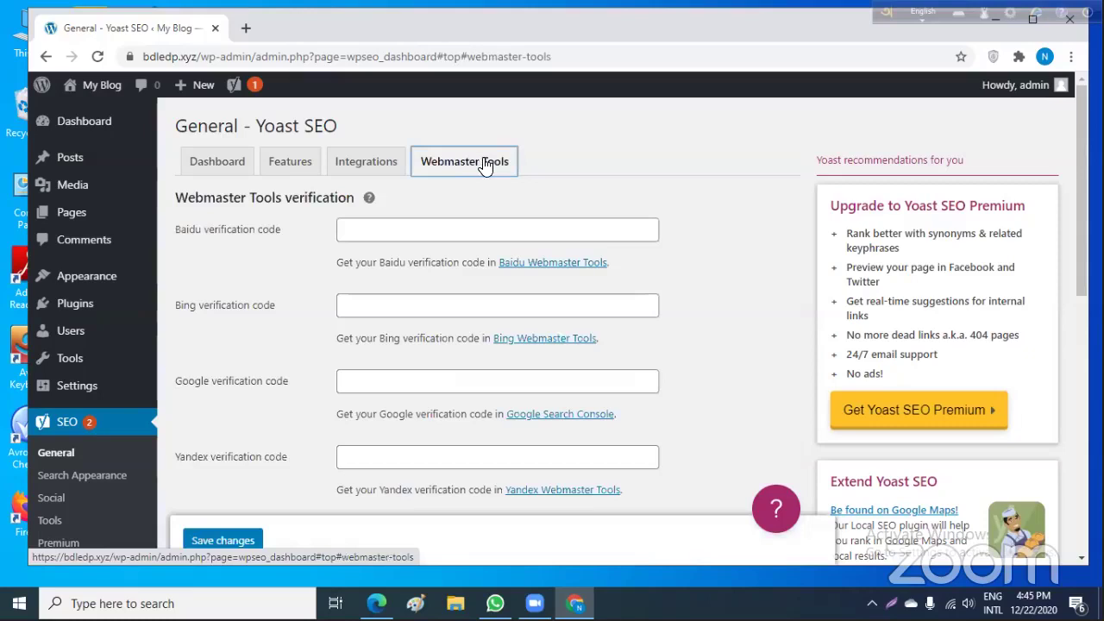
left_click(556, 263)
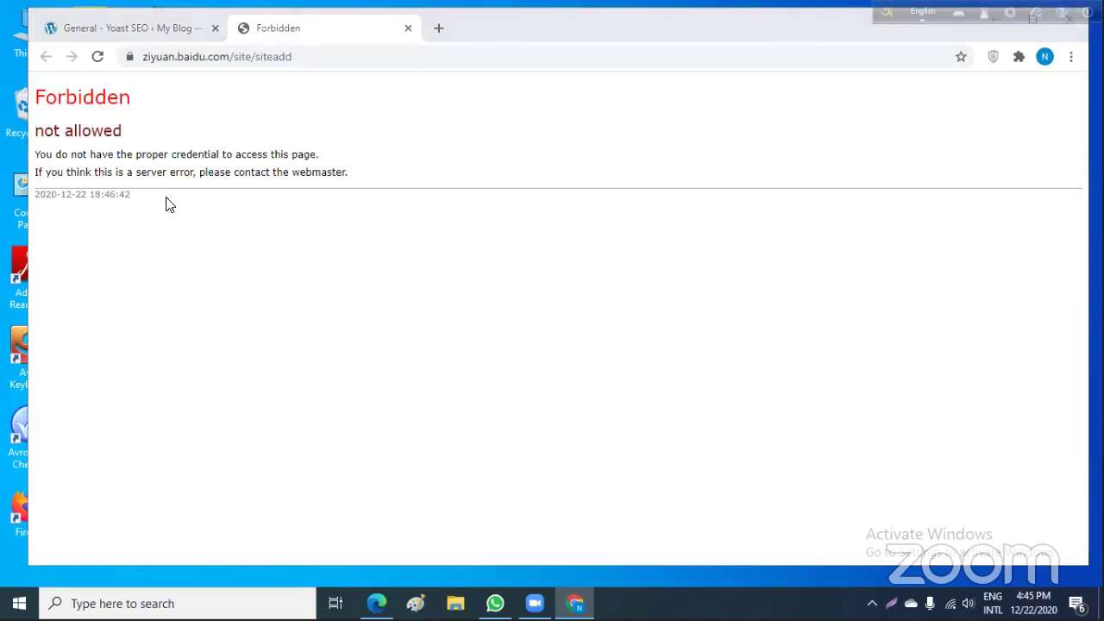
Return to the General - Yoast SEO tab and close the Forbidden Baidu tab.
left_click(151, 34)
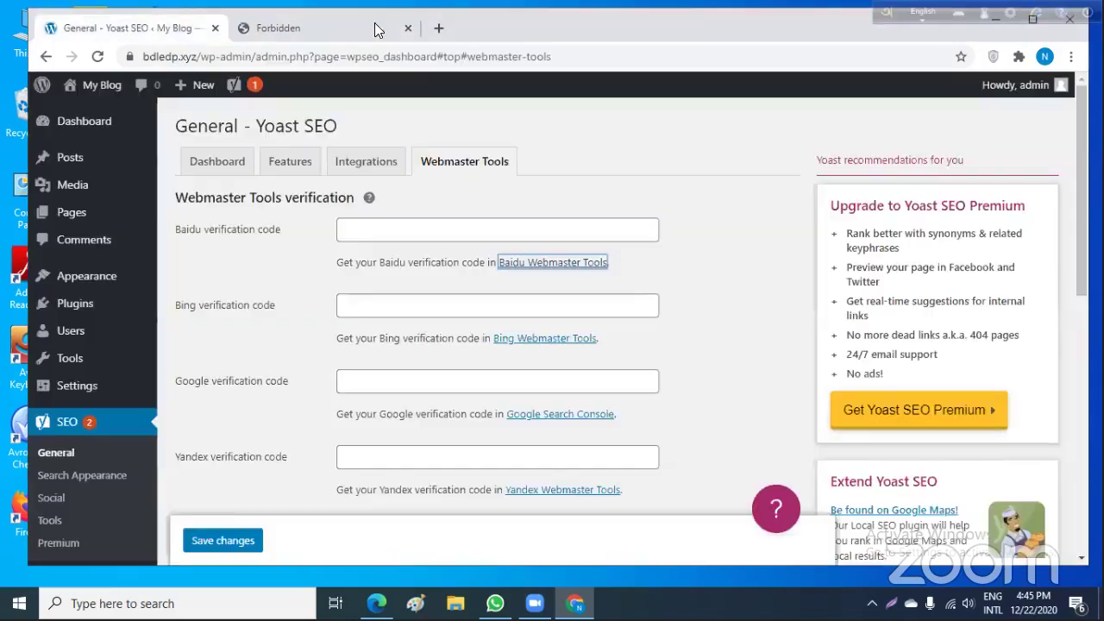
left_click(408, 28)
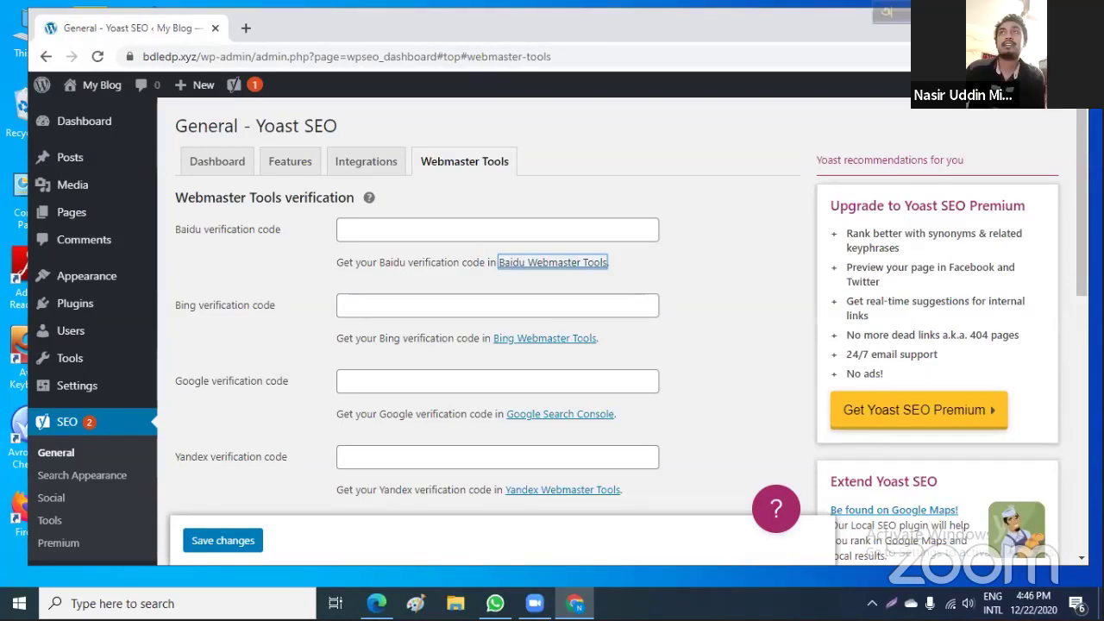
Open VeePN, scroll briefly through its server locations, then dismiss the list.
left_click(992, 56)
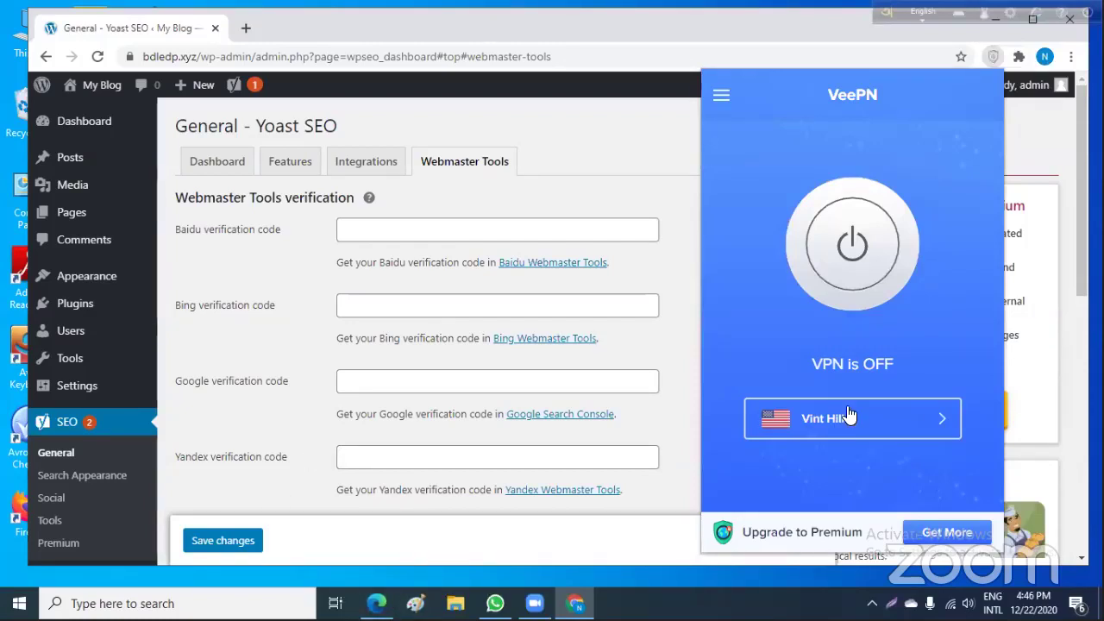
left_click(927, 422)
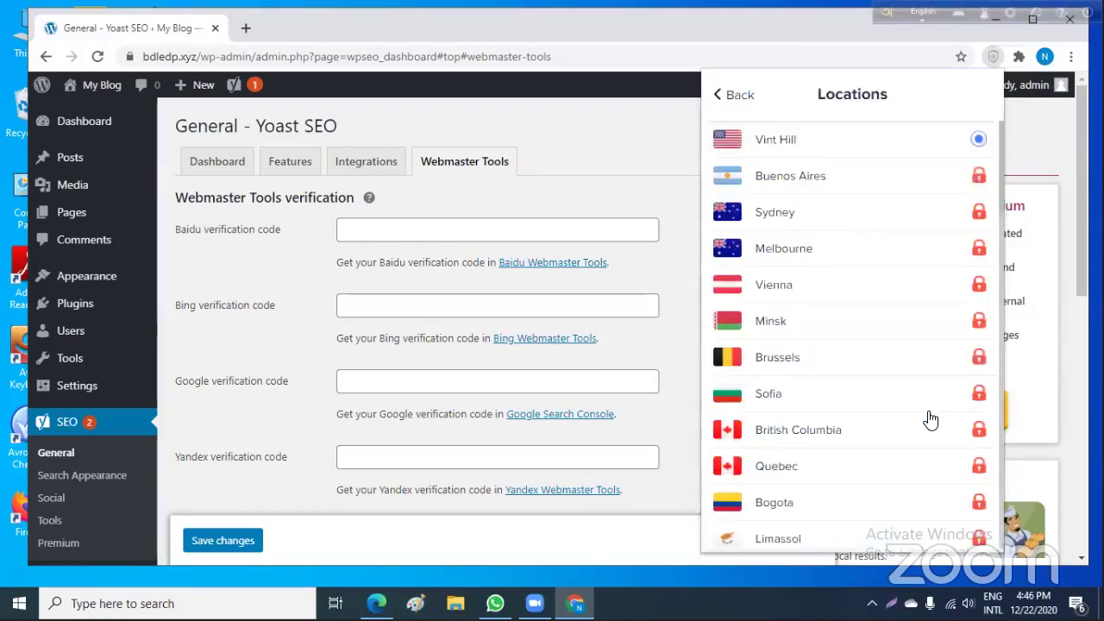
scroll(833, 419, "down", 1)
scroll(838, 402, "up", 3)
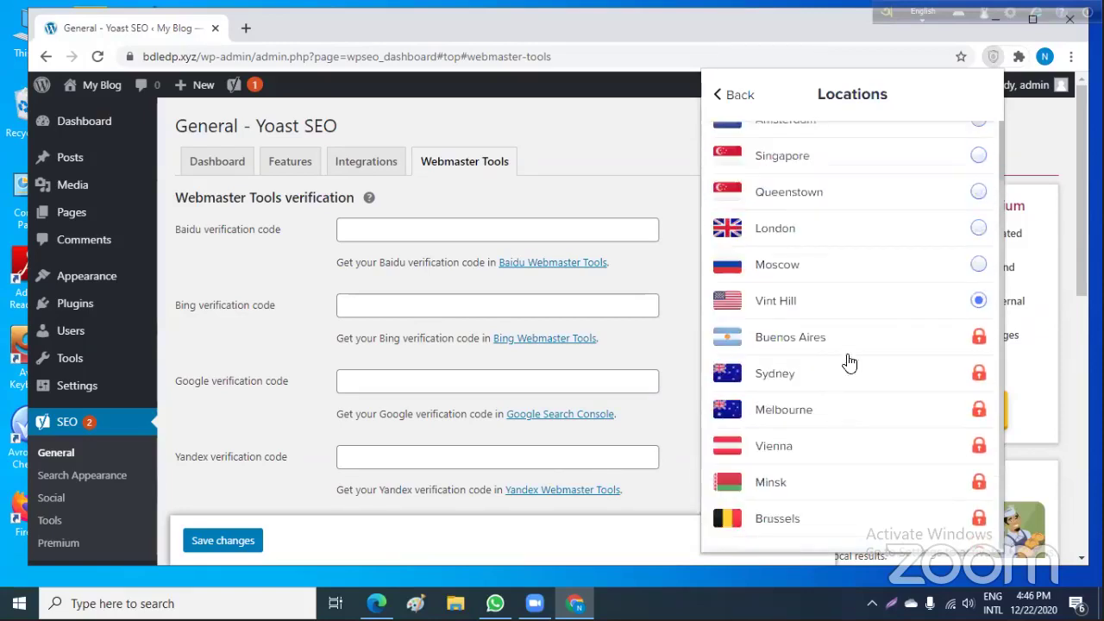
left_click(615, 145)
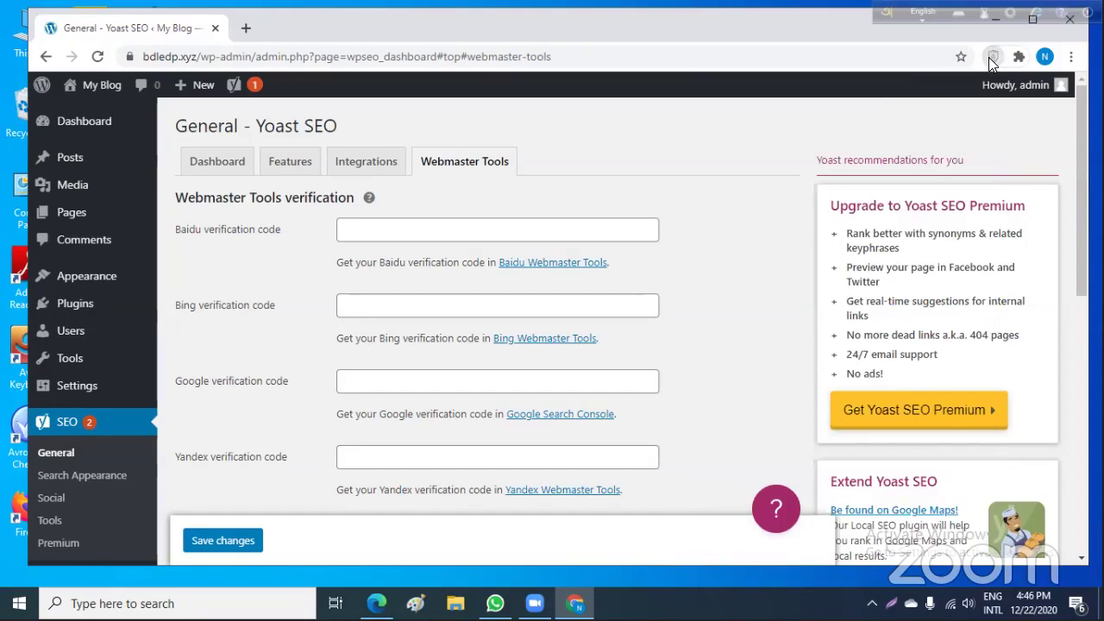
Browse the full VeePN locations list again, keep Vint Hill selected, and close it.
left_click(992, 57)
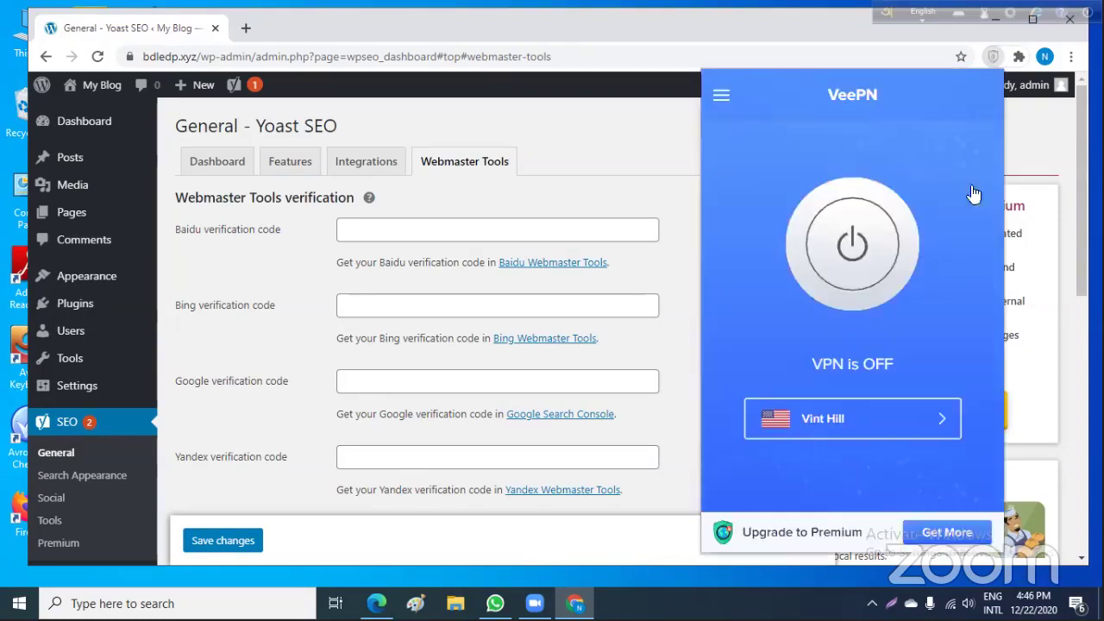
left_click(833, 422)
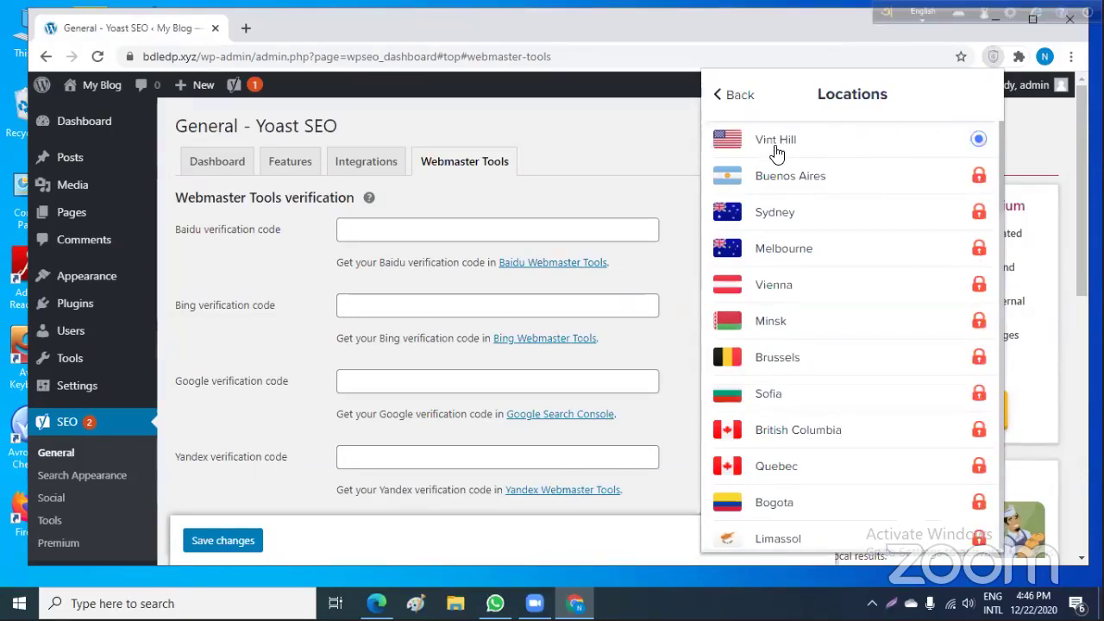
scroll(917, 364, "down", 4)
scroll(956, 389, "down", 5)
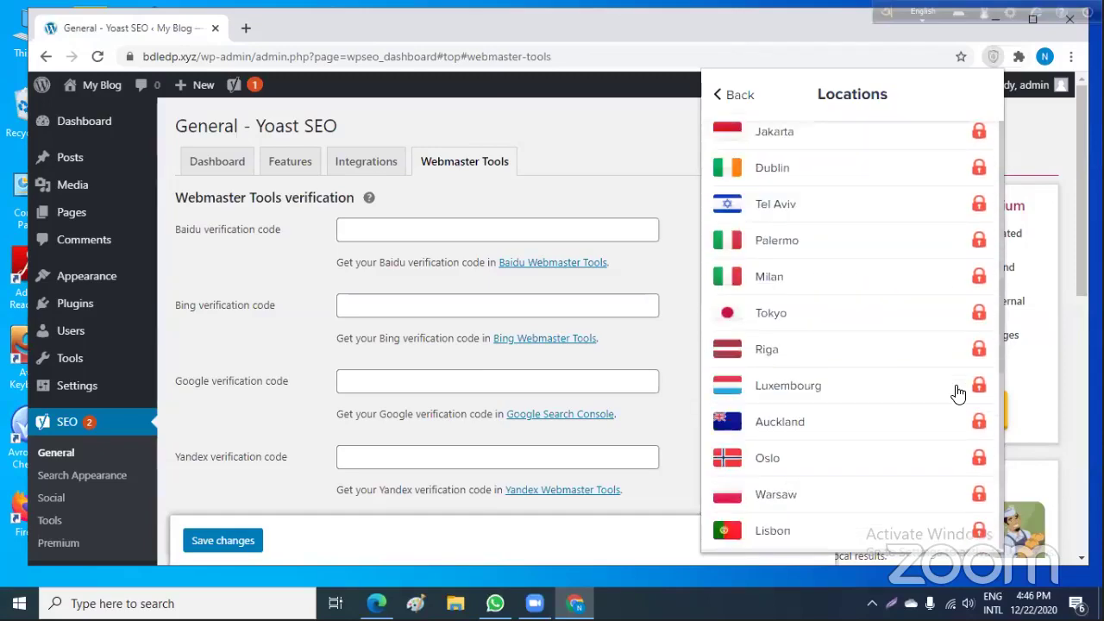
scroll(808, 296, "up", 7)
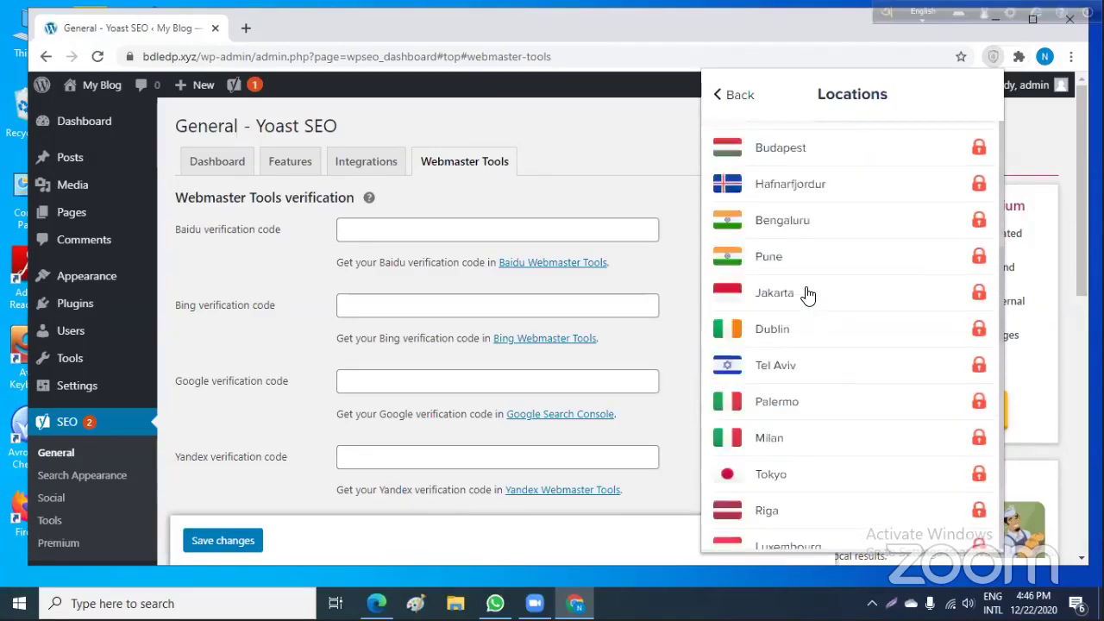
scroll(931, 195, "up", 5)
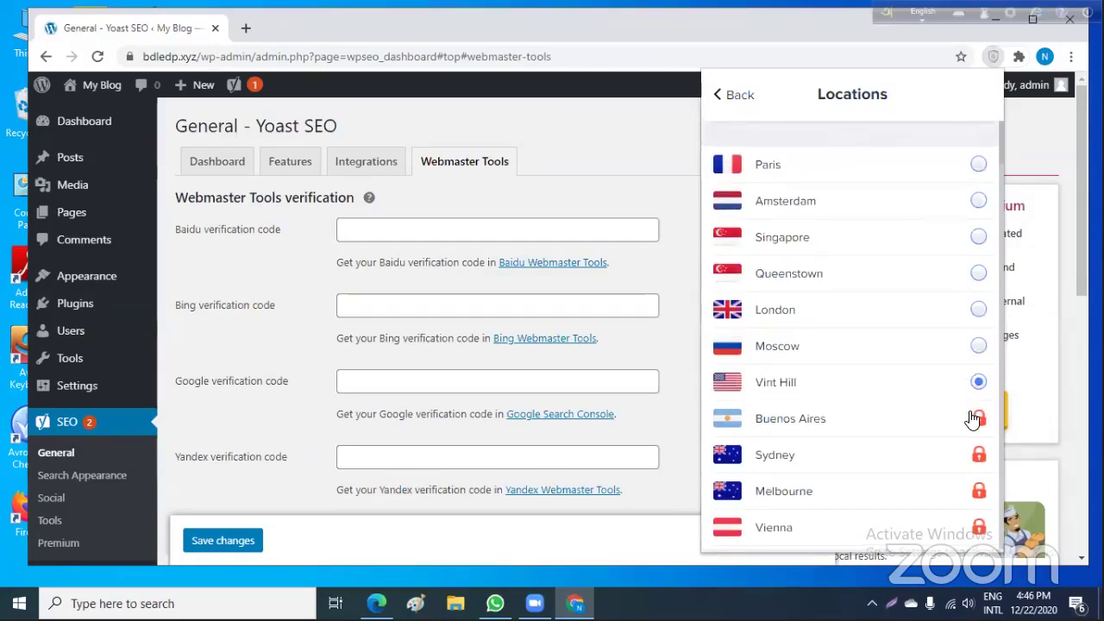
scroll(975, 457, "down", 2)
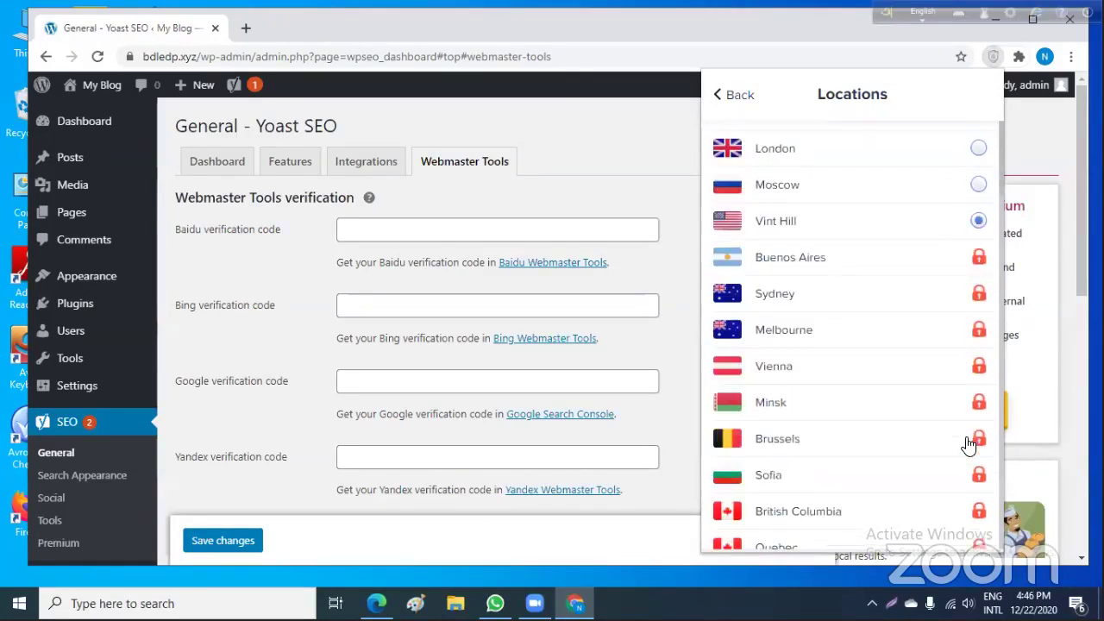
scroll(967, 428, "down", 5)
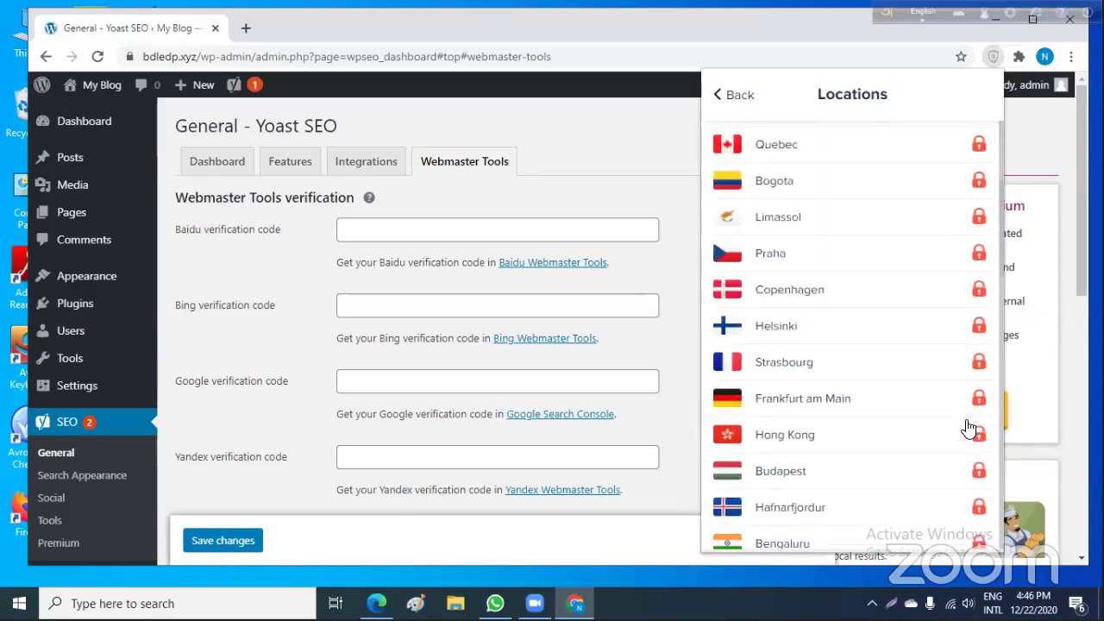
scroll(968, 428, "down", 2)
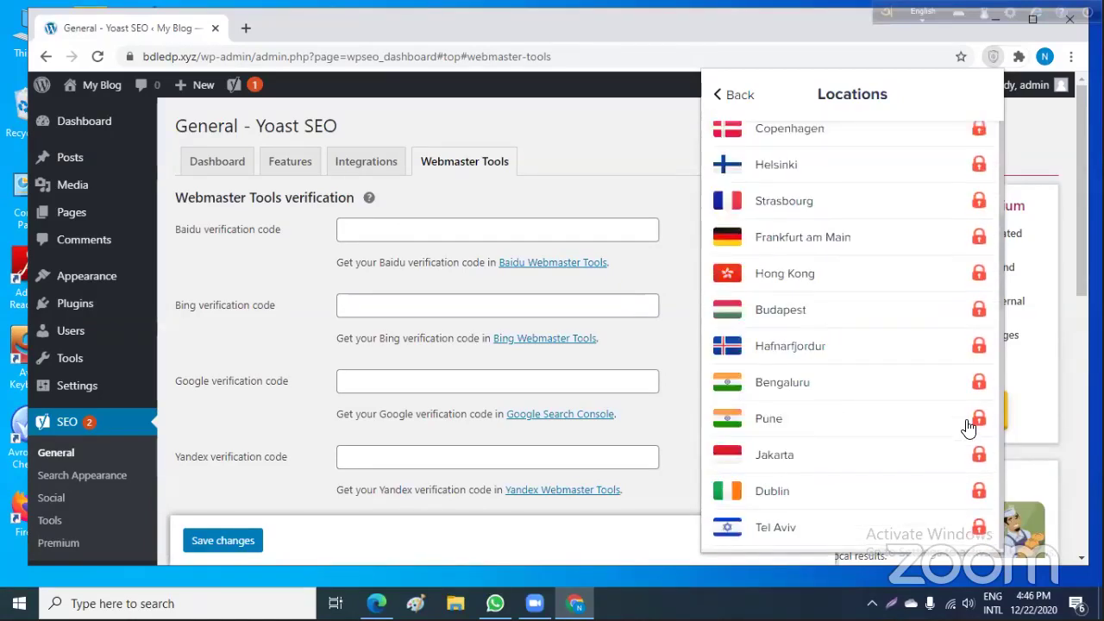
scroll(968, 428, "down", 2)
scroll(967, 429, "down", 2)
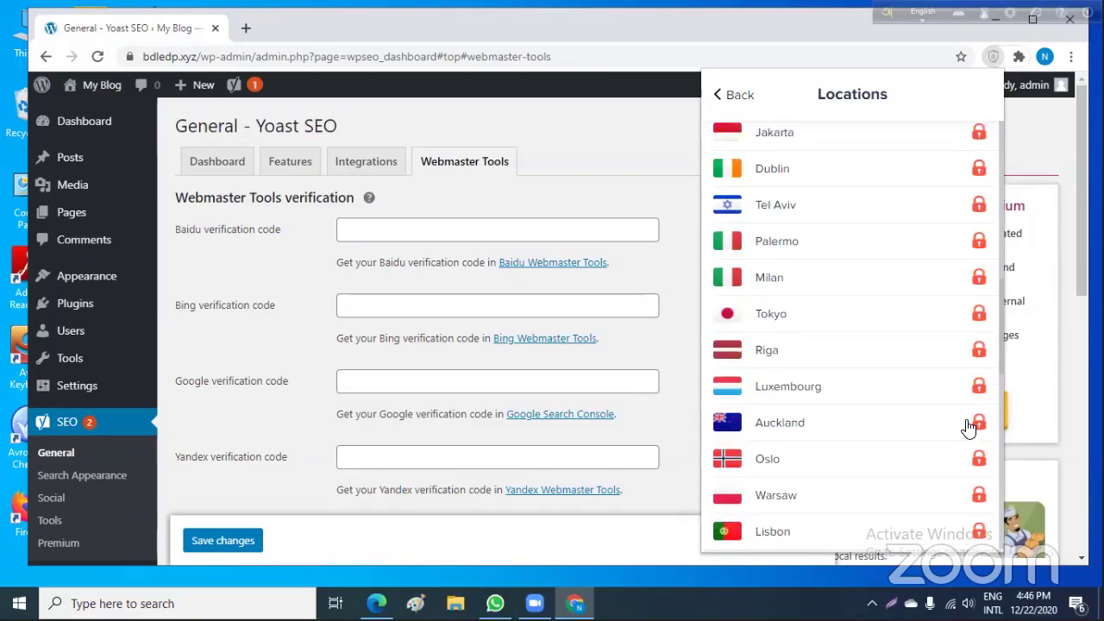
scroll(970, 426, "up", 10)
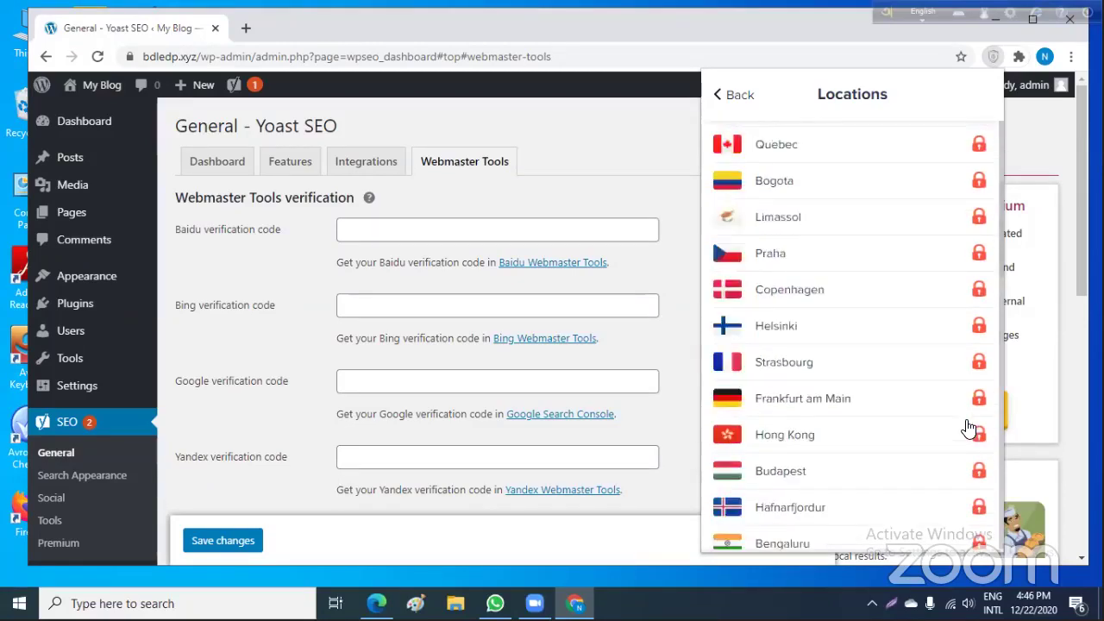
left_click(614, 140)
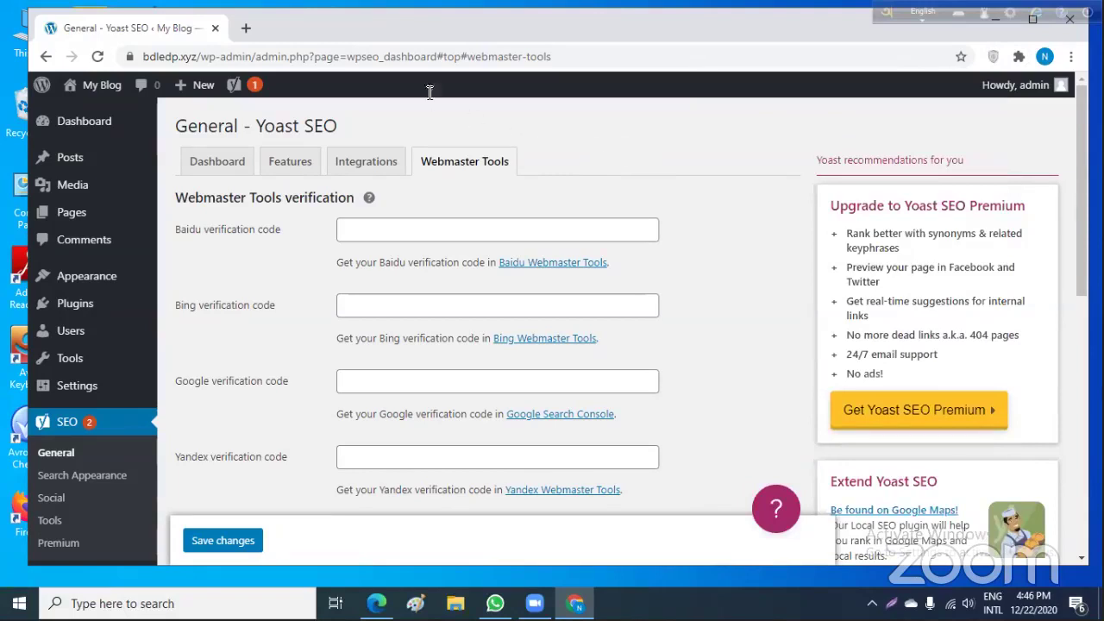
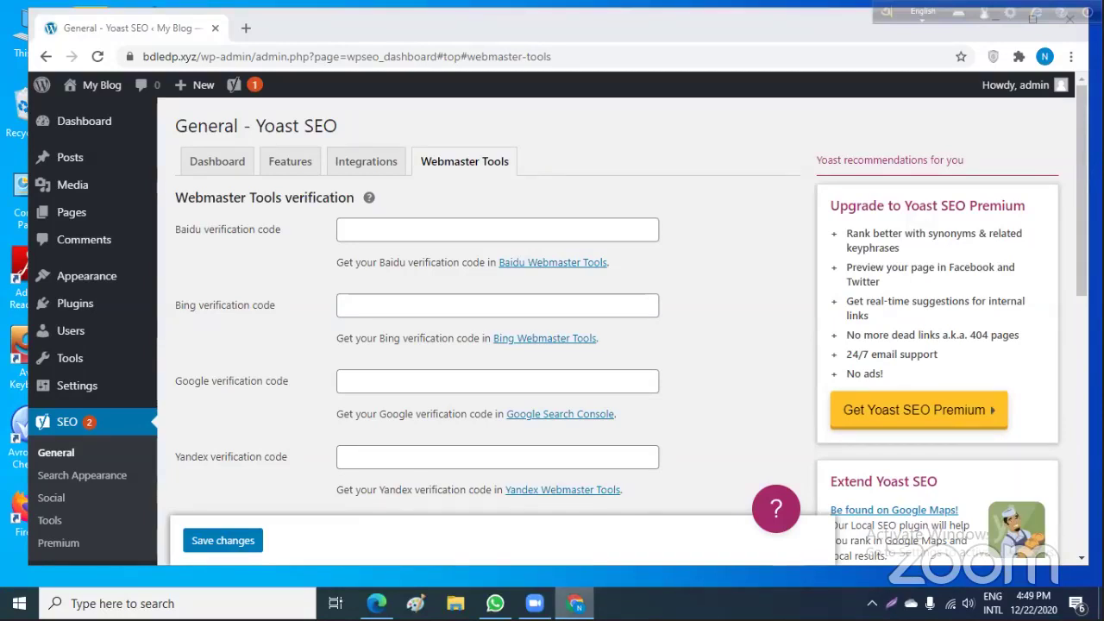
Dismiss the browser preview and launch WhatsApp Business from the Social Media folder.
mouse_move(575, 603)
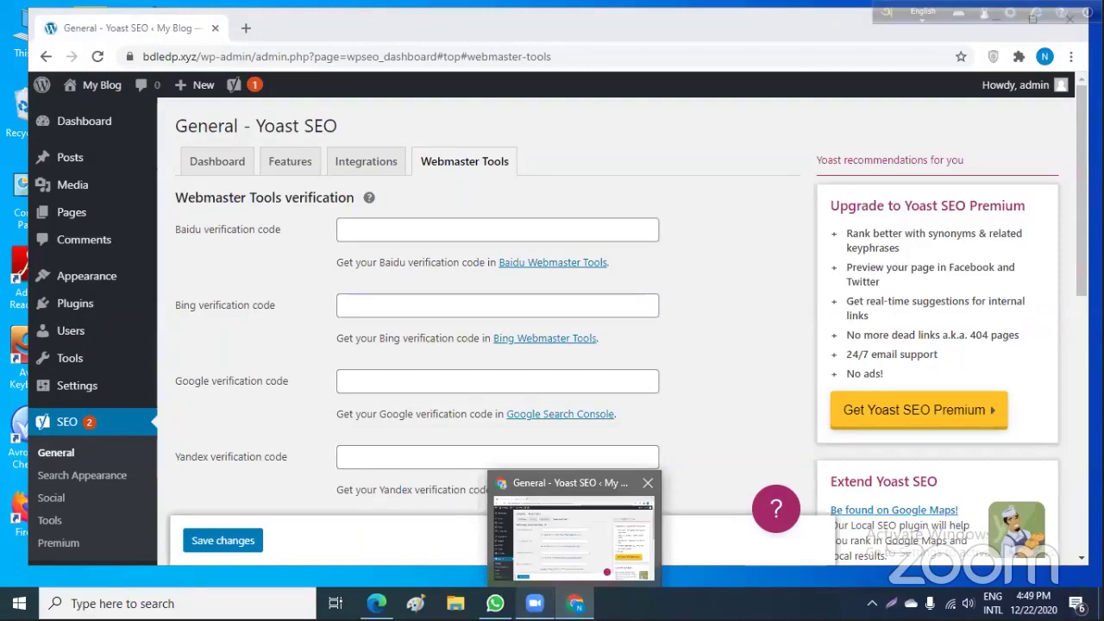
left_click(591, 477)
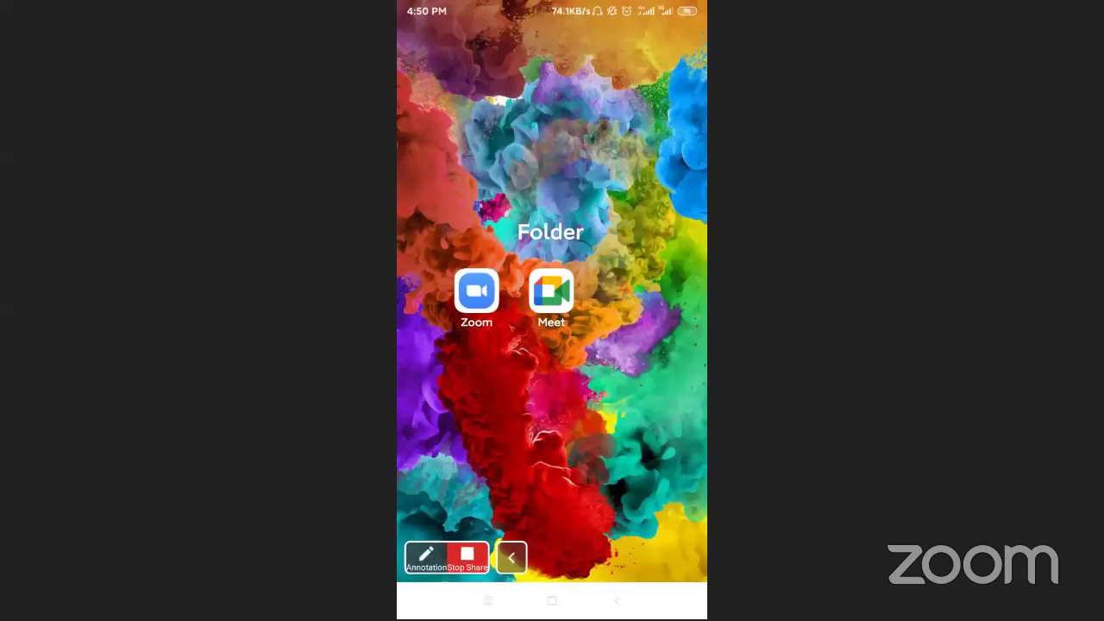
left_click_drag(446, 557, 439, 176)
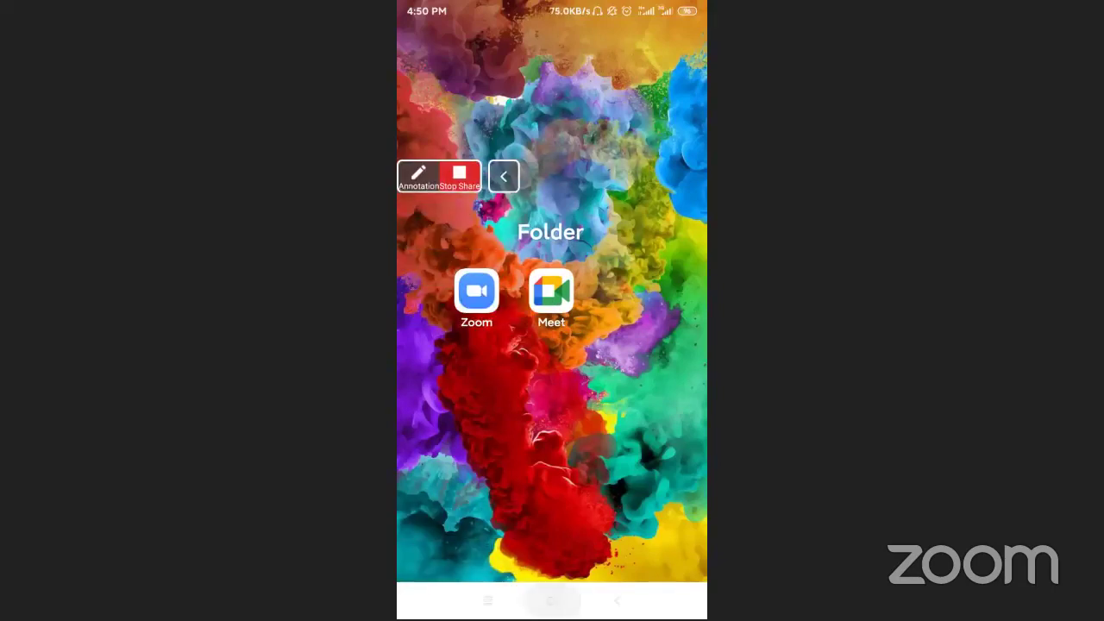
key("Escape")
left_click(586, 198)
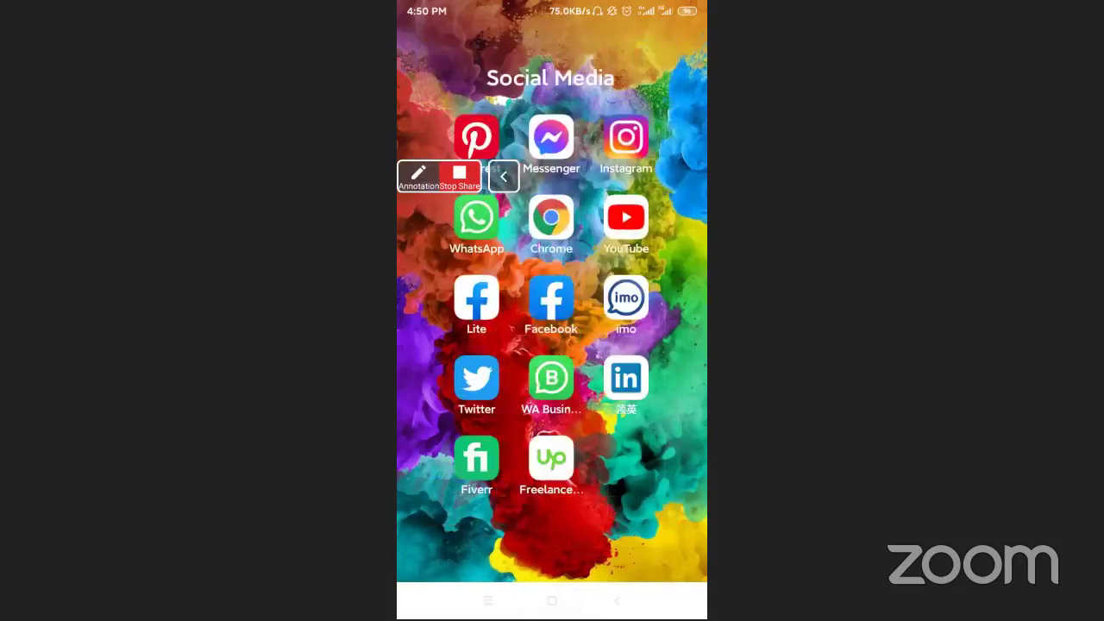
left_click(551, 378)
Find the CTG-DM Batch# 934 evening chat in the chat list and open its group info.
left_click_drag(439, 176, 439, 13)
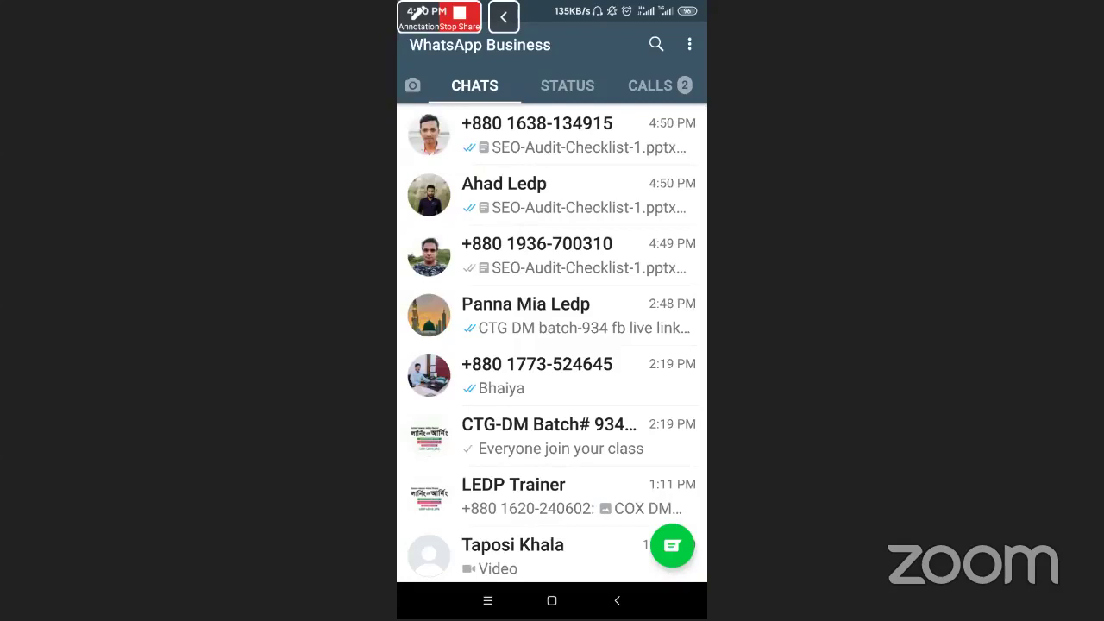
scroll(552, 345, "down", 5)
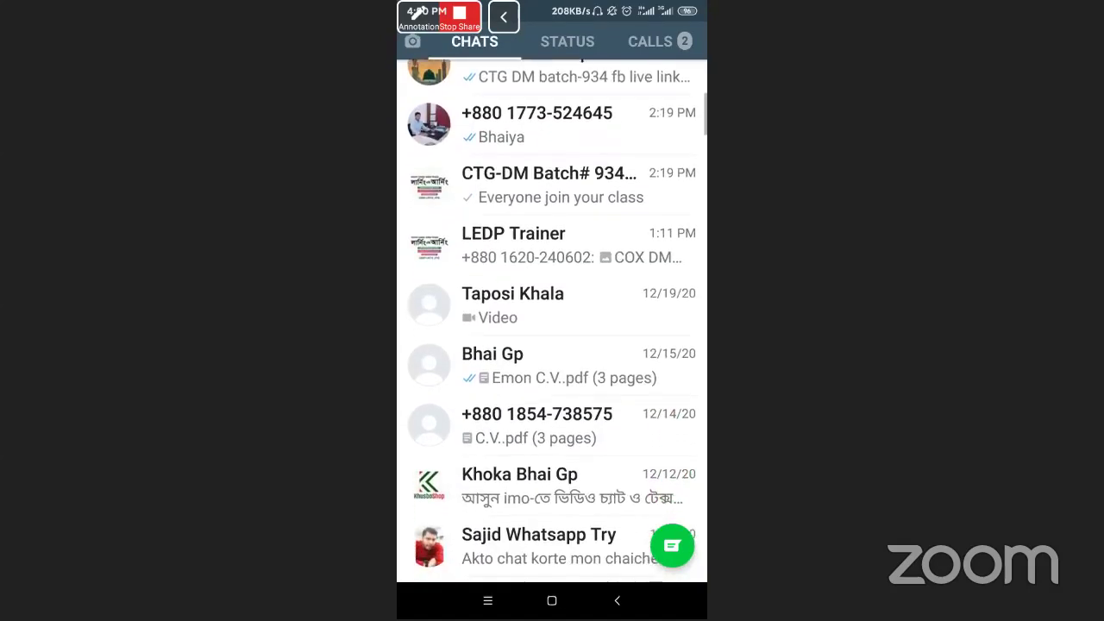
left_click(552, 170)
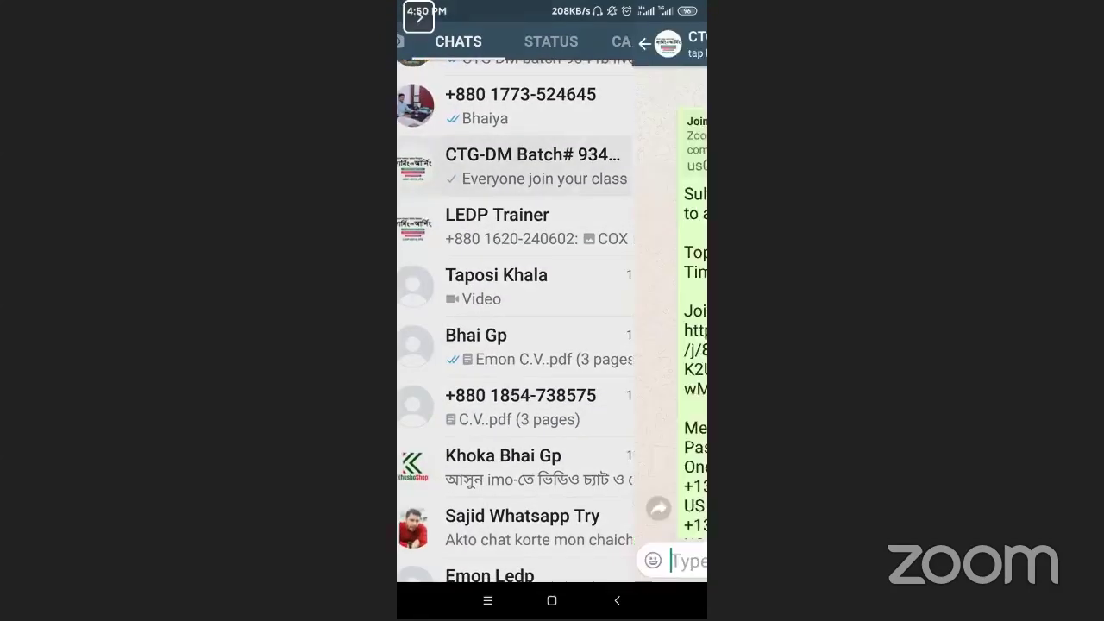
left_click(552, 39)
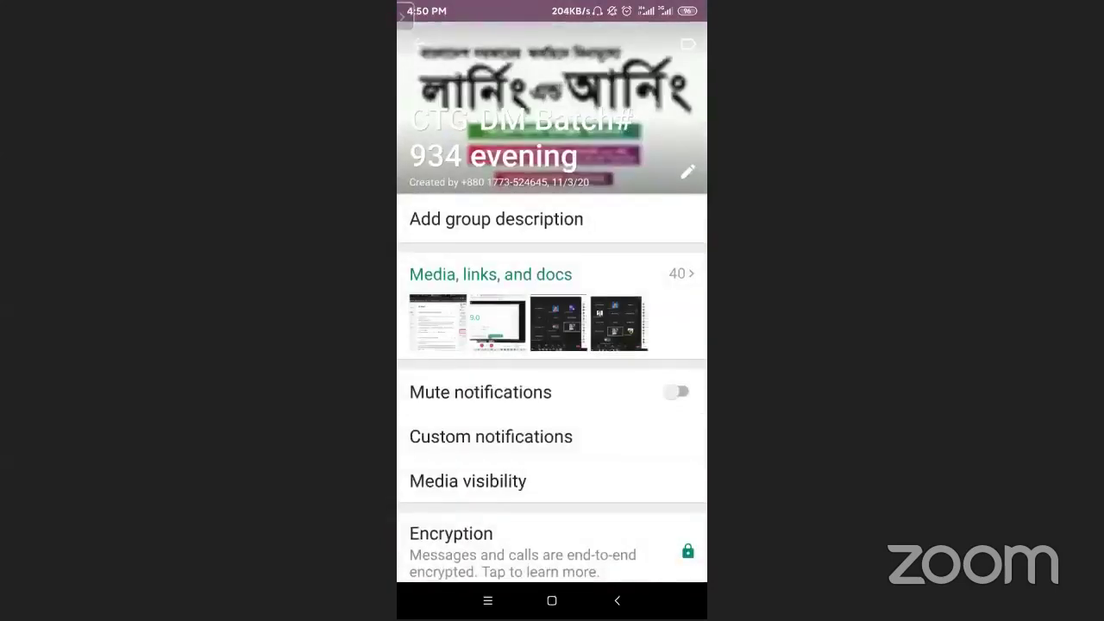
Expand the full participant list and scroll down through all the members.
scroll(552, 345, "down", 10)
left_click(486, 414)
scroll(552, 345, "down", 5)
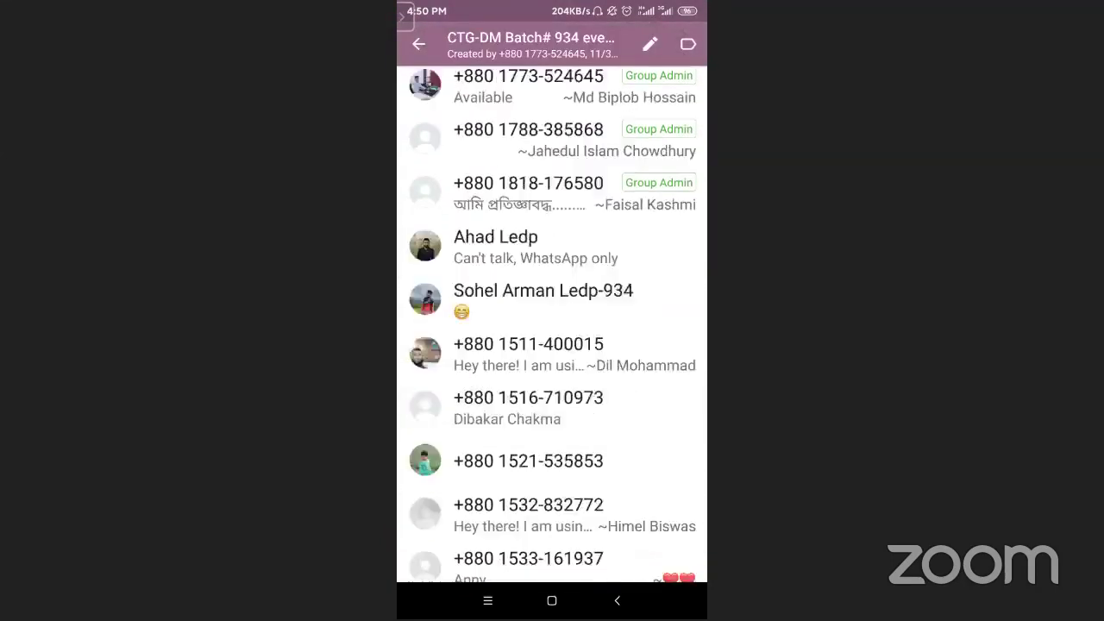
scroll(552, 345, "down", 3)
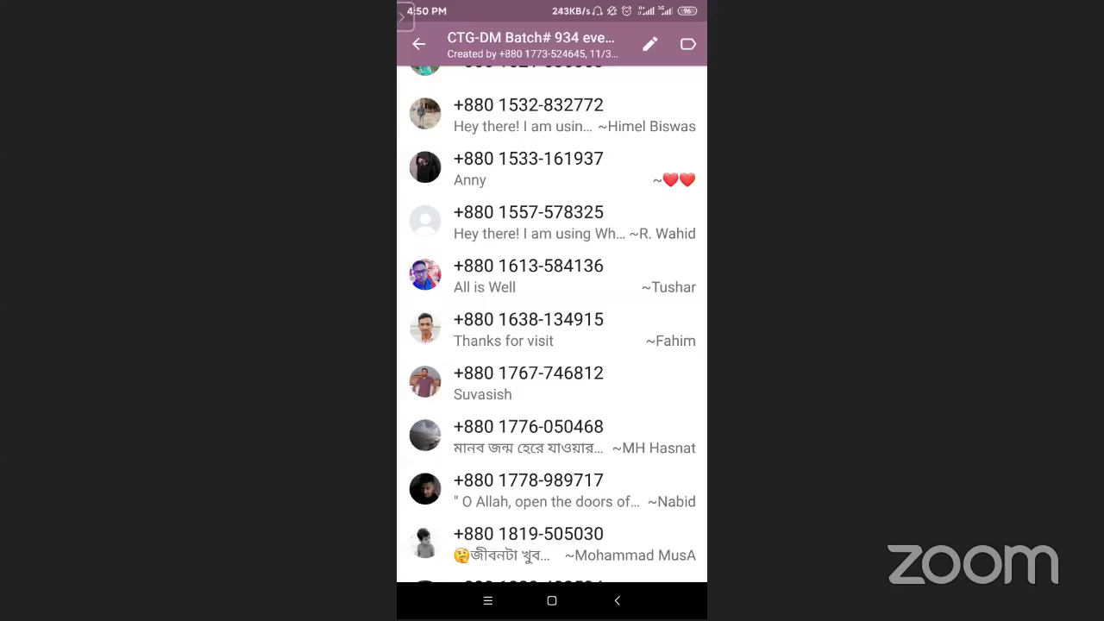
scroll(552, 344, "down", 3)
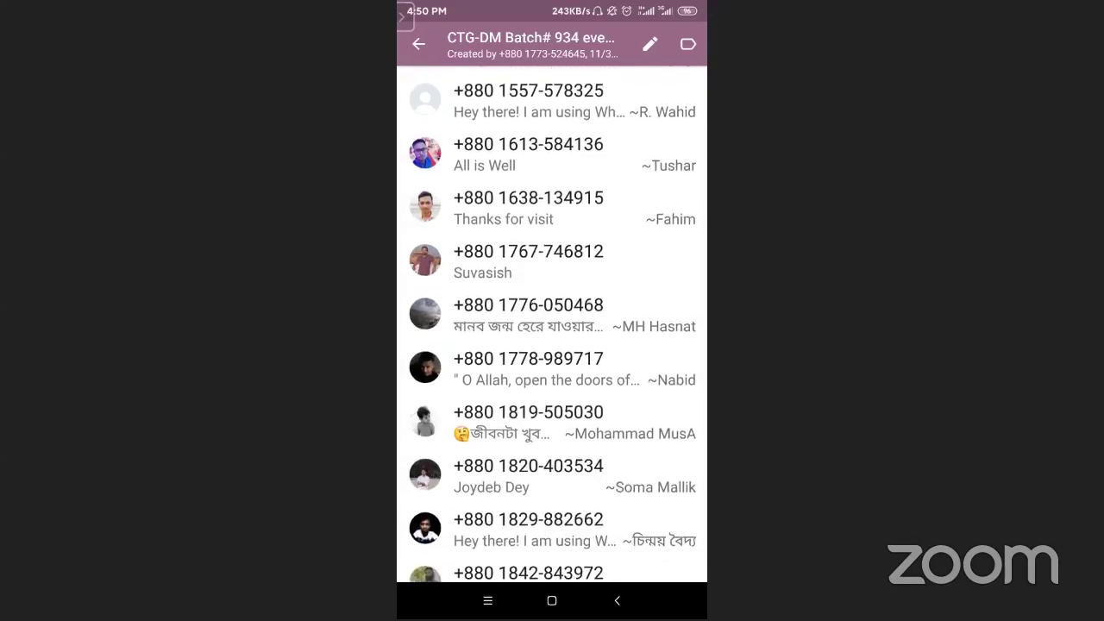
scroll(551, 345, "down", 2)
scroll(552, 324, "down", 2)
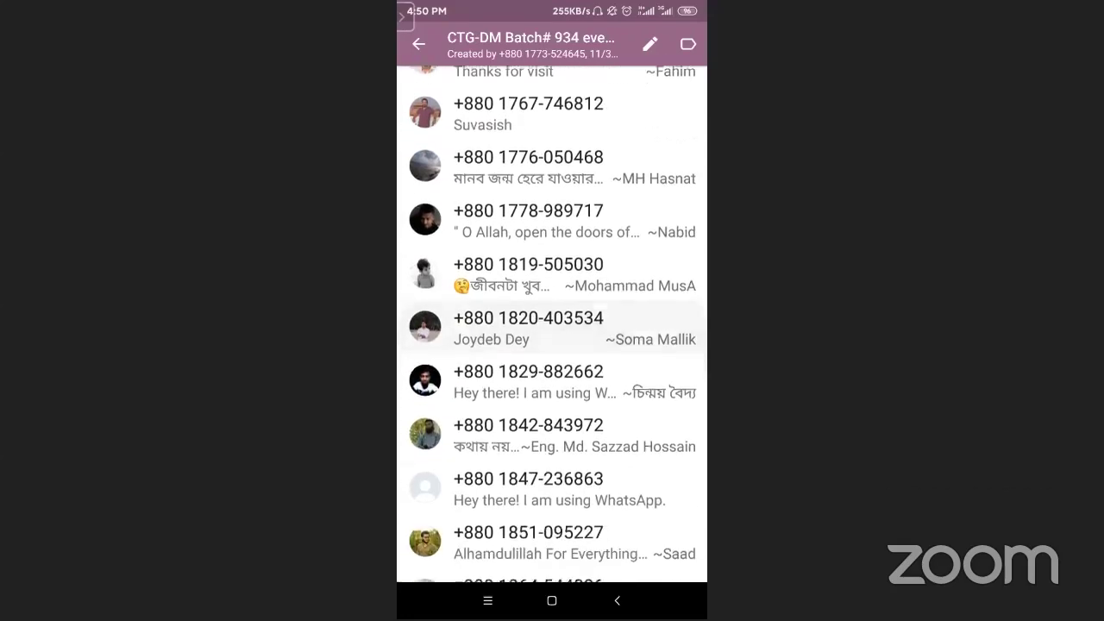
scroll(552, 324, "down", 1)
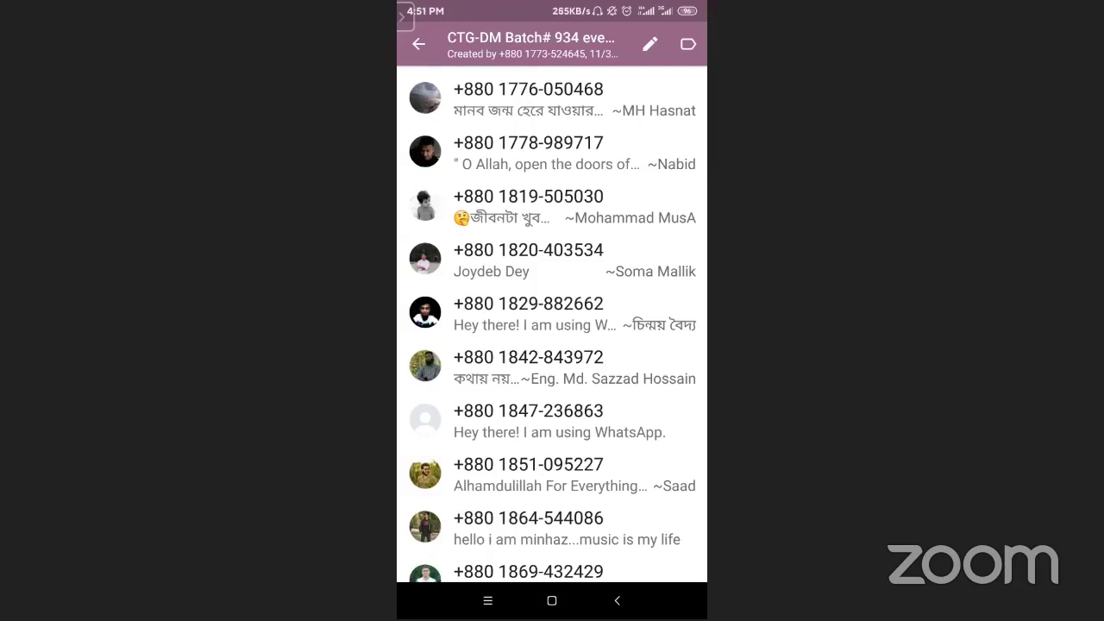
scroll(552, 324, "down", 1)
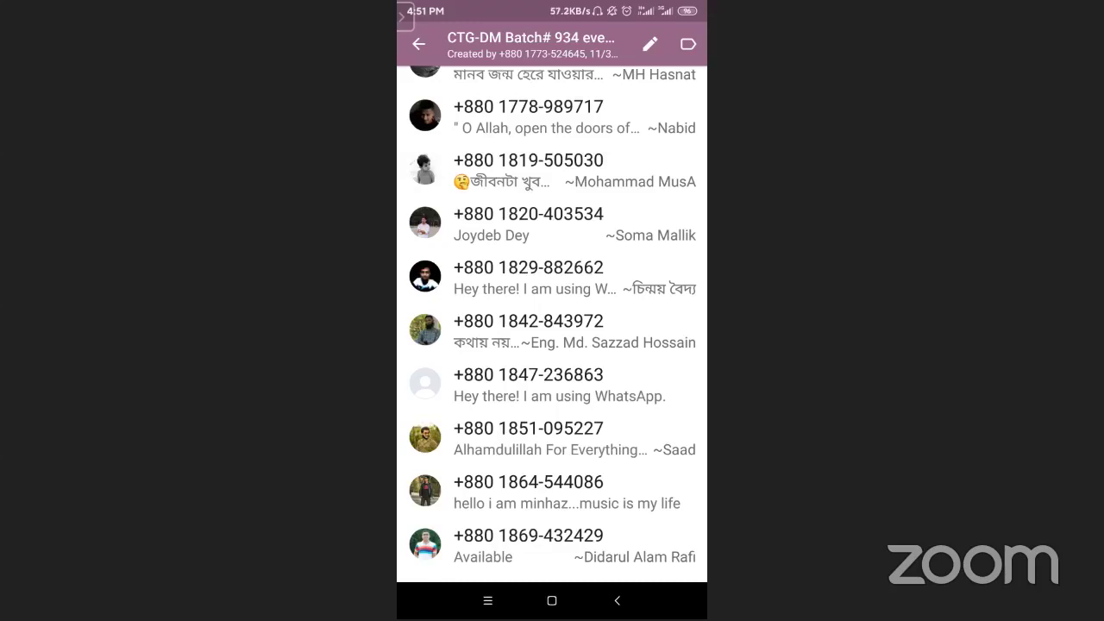
scroll(552, 324, "down", 2)
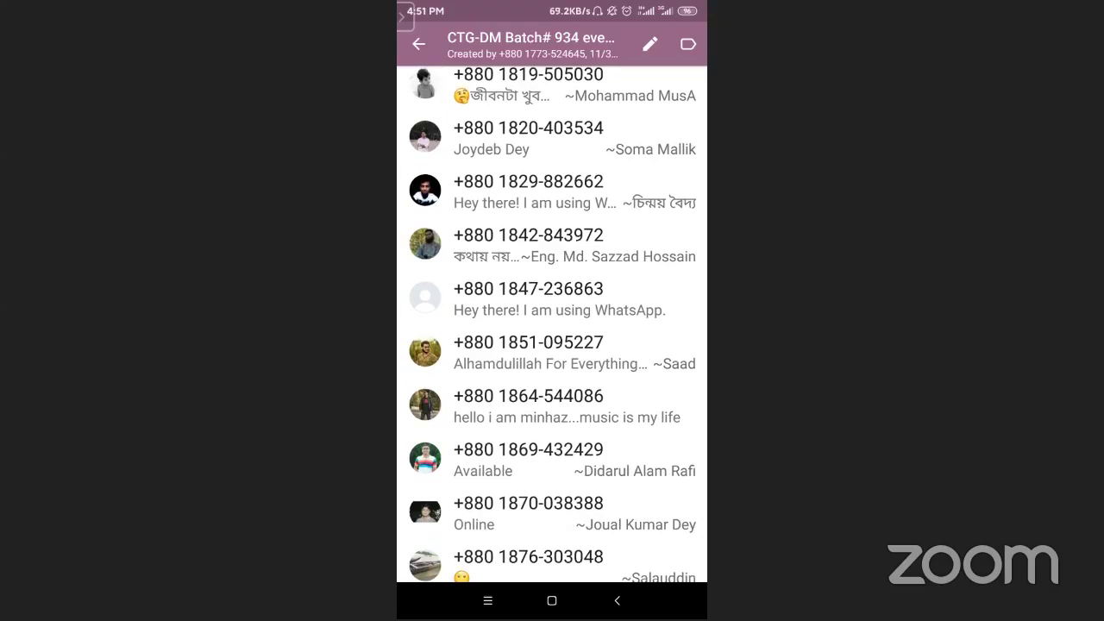
scroll(552, 324, "down", 3)
Scroll back up the member list until the Group Admin entries appear.
scroll(552, 324, "up", 2)
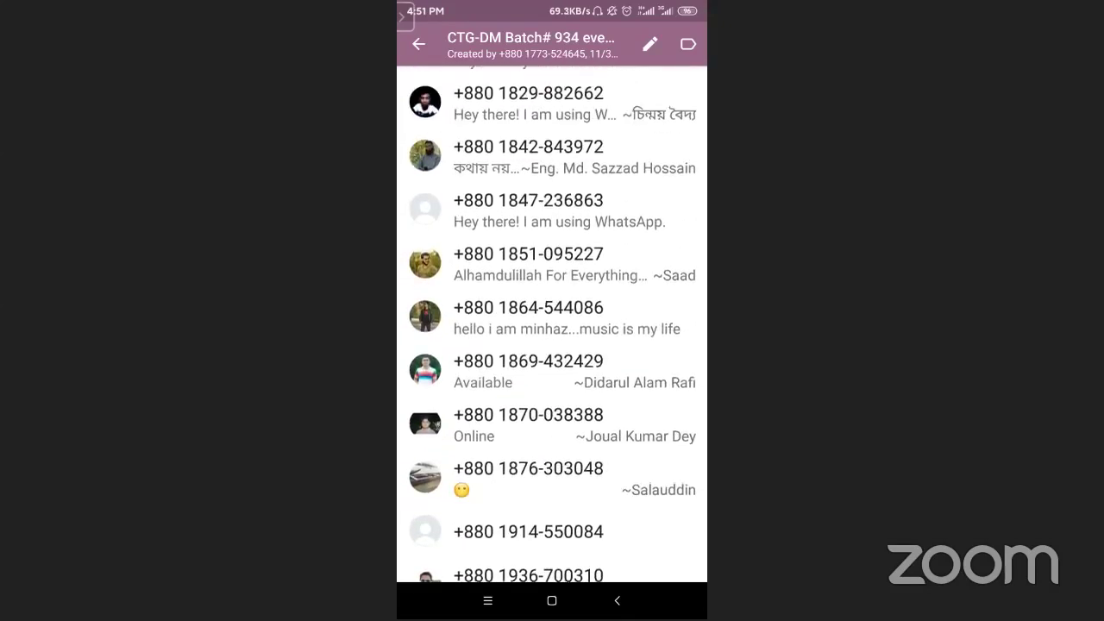
scroll(552, 325, "down", 3)
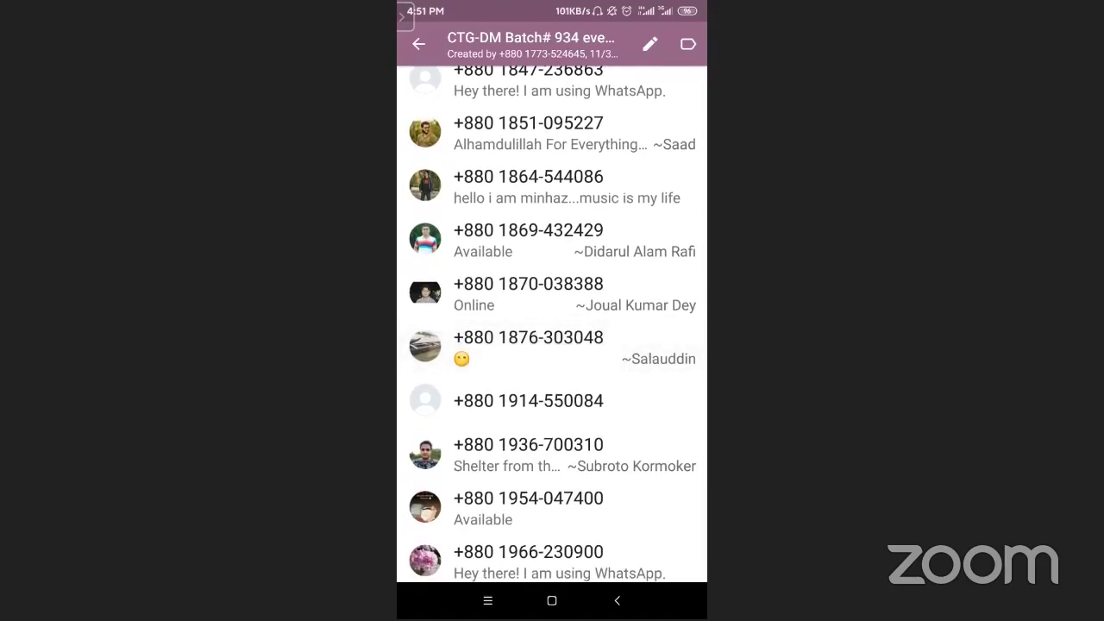
scroll(552, 324, "down", 2)
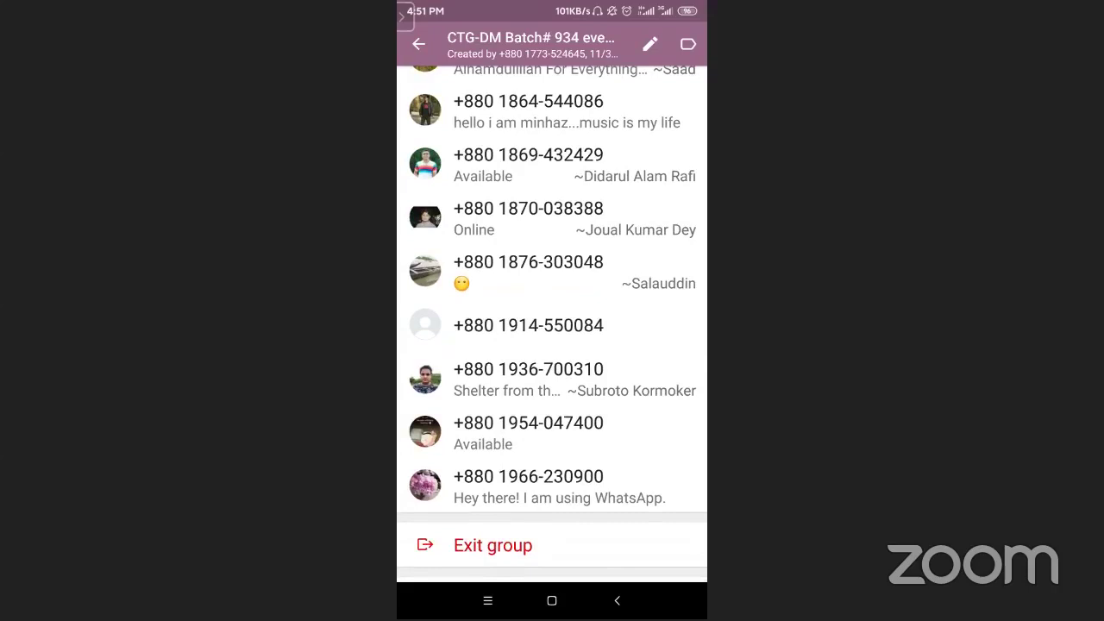
scroll(551, 324, "down", 2)
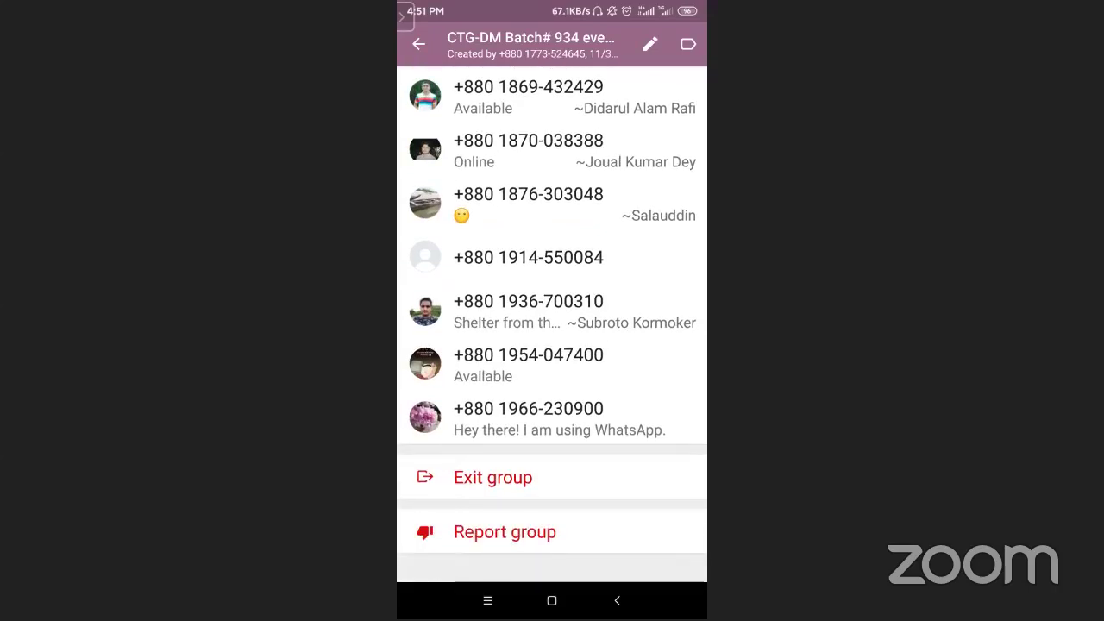
scroll(552, 324, "up", 2)
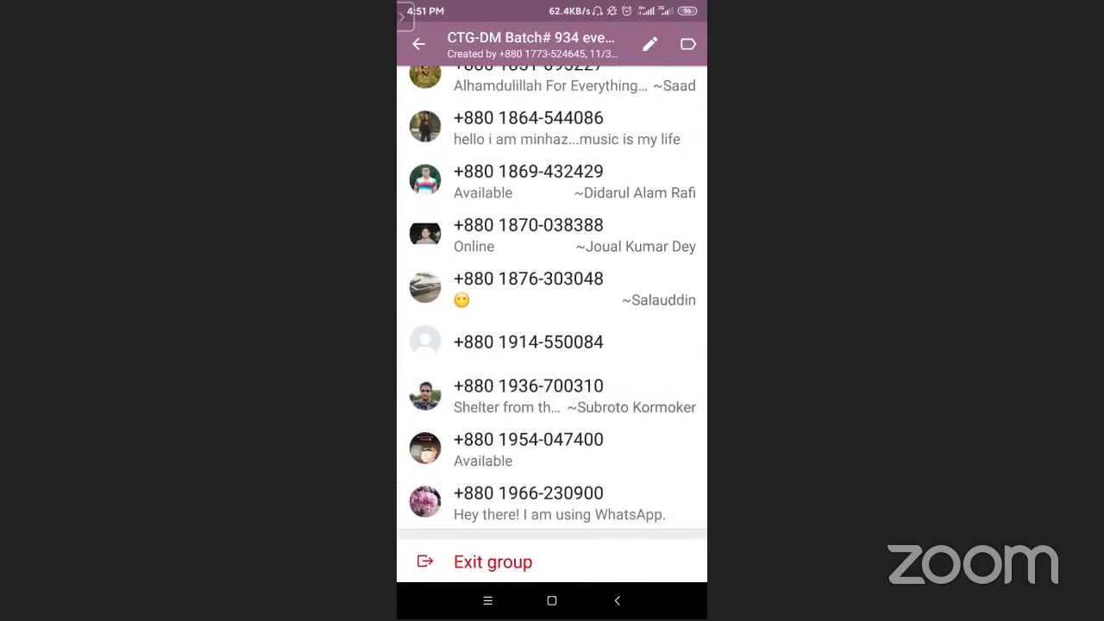
scroll(552, 324, "up", 5)
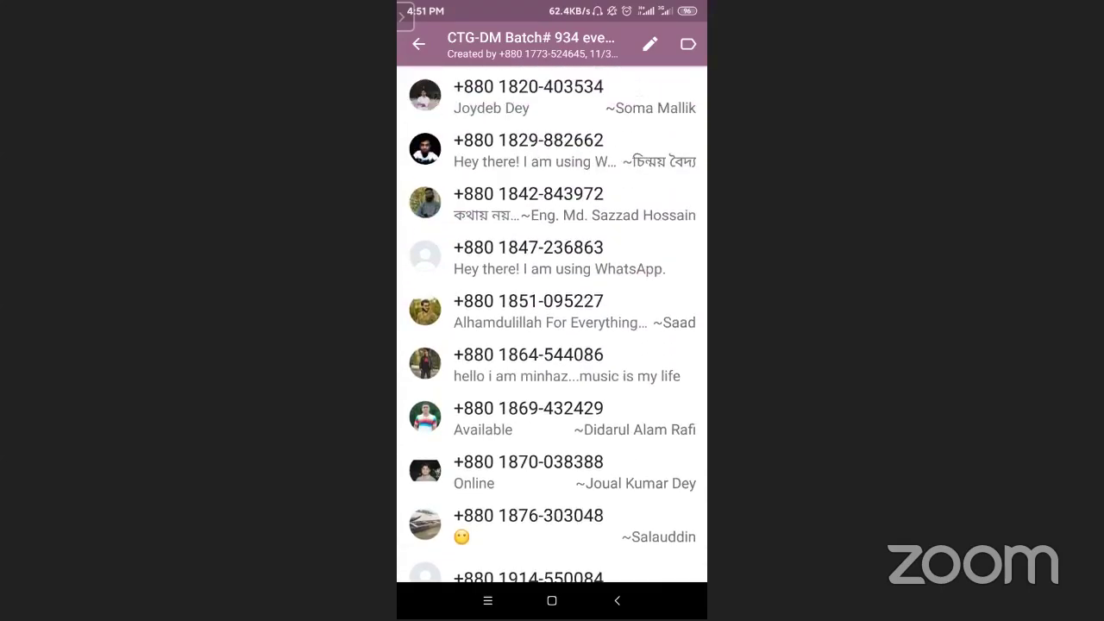
scroll(552, 324, "up", 1)
scroll(552, 325, "up", 6)
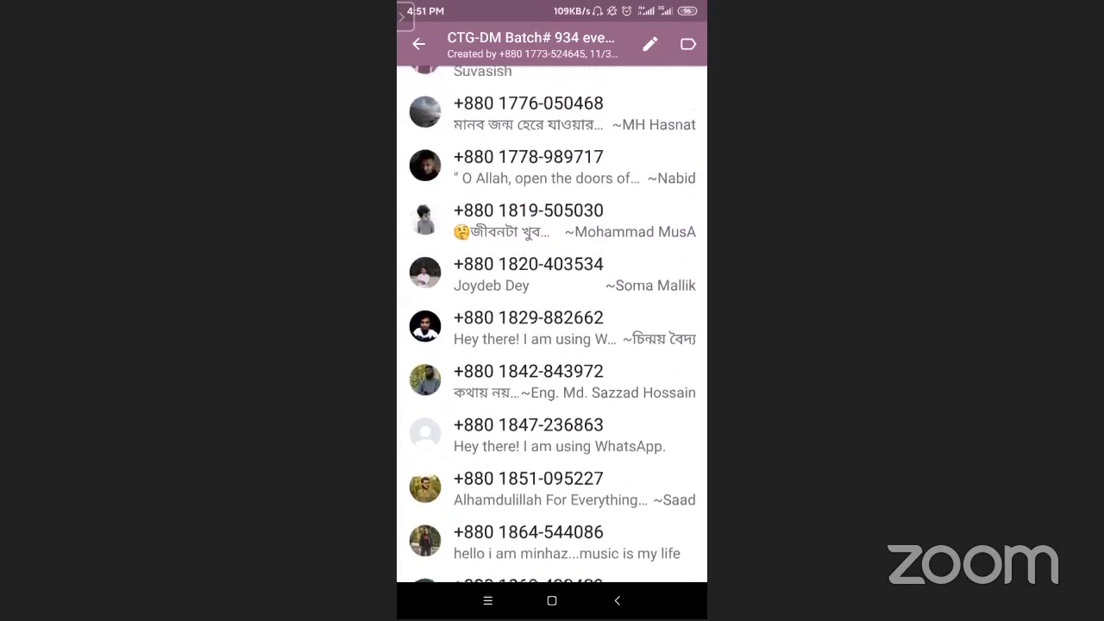
scroll(552, 324, "up", 8)
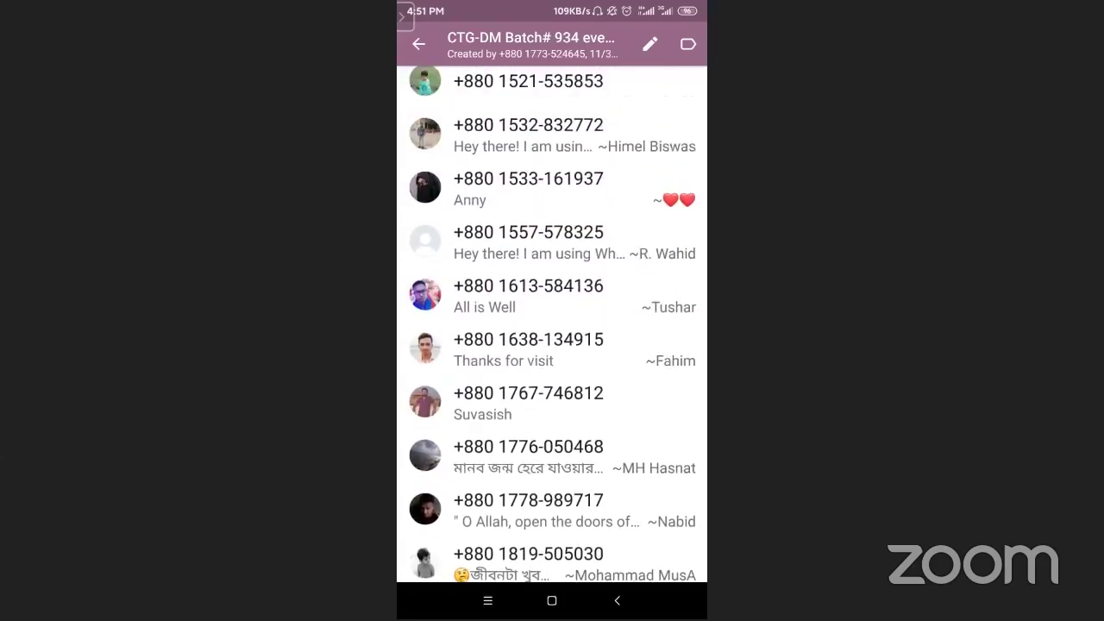
scroll(552, 324, "up", 3)
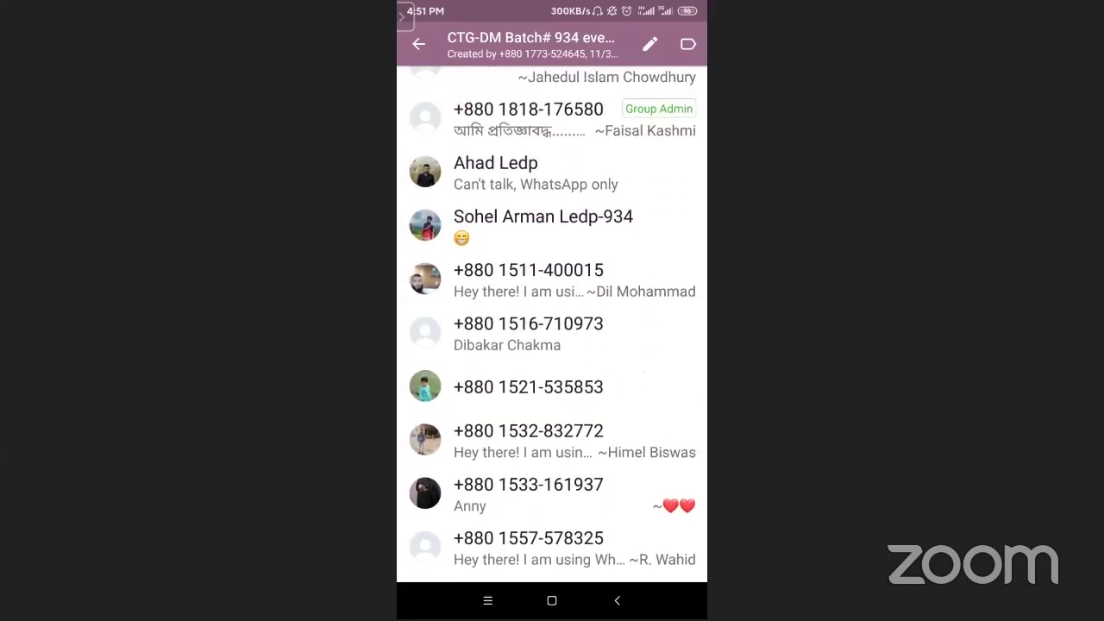
Preview a member's profile photo, close it, and return to the CTG-DM Batch# 934 group chat.
left_click(425, 401)
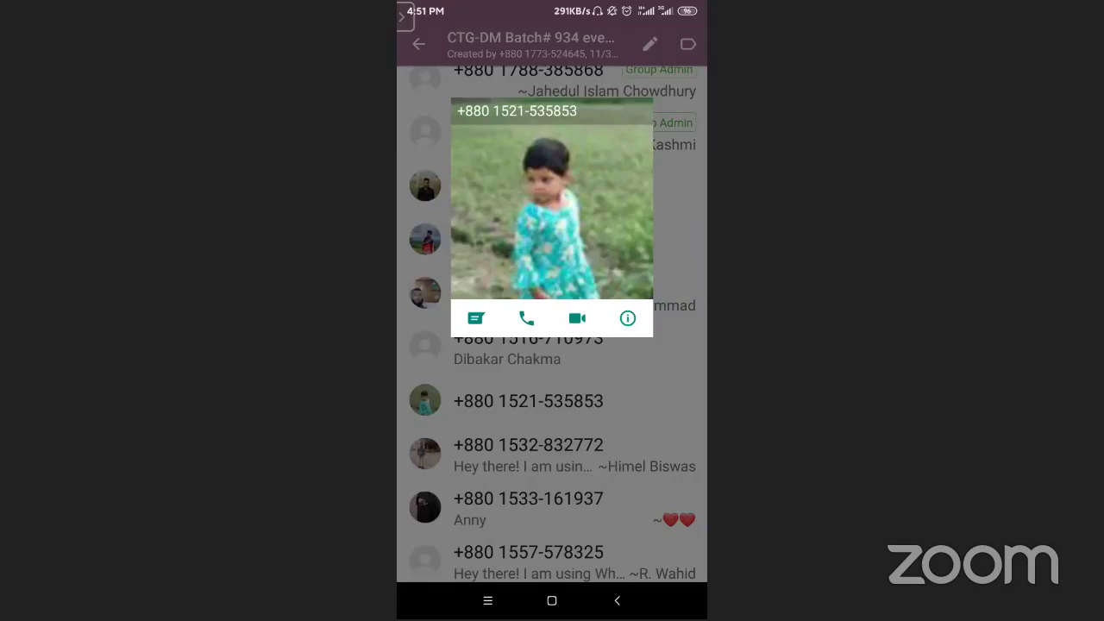
left_click(616, 600)
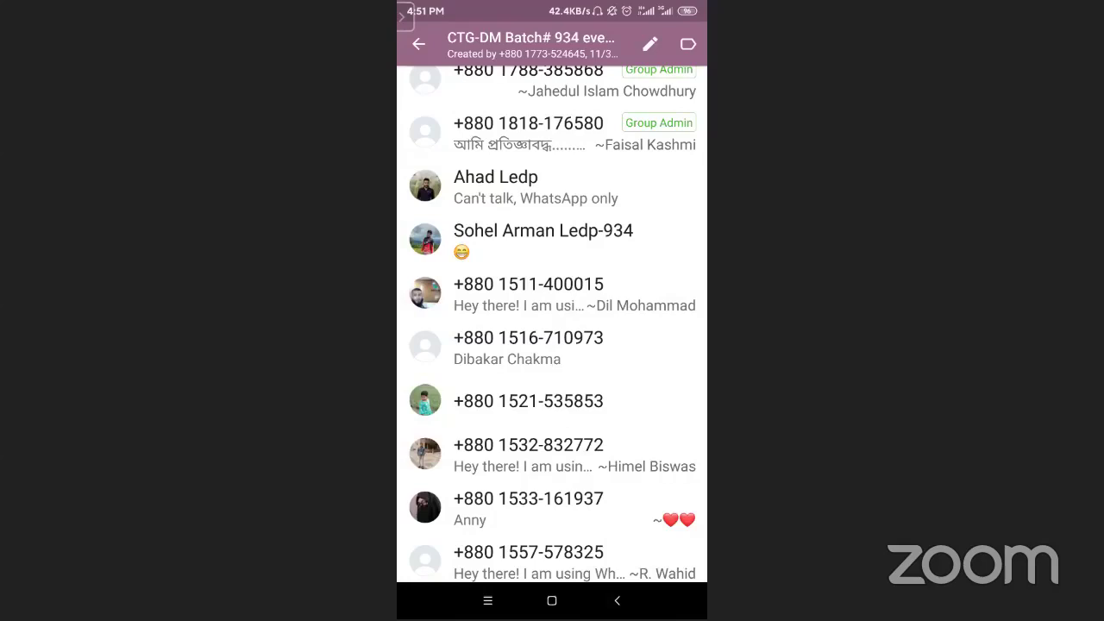
scroll(552, 325, "down", 5)
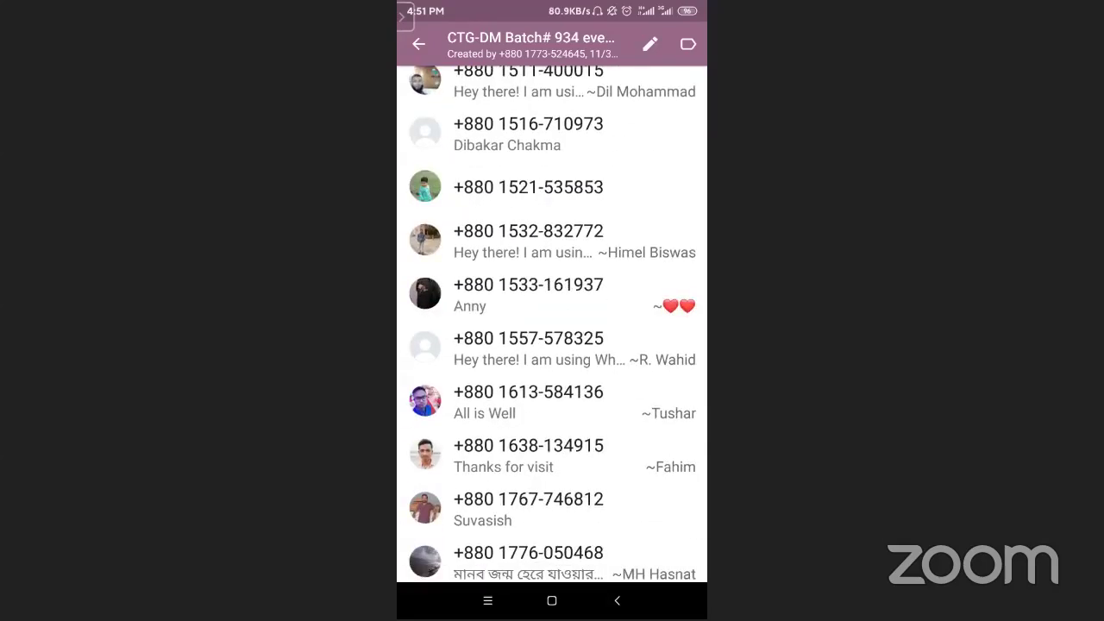
scroll(552, 325, "down", 1)
scroll(552, 324, "up", 2)
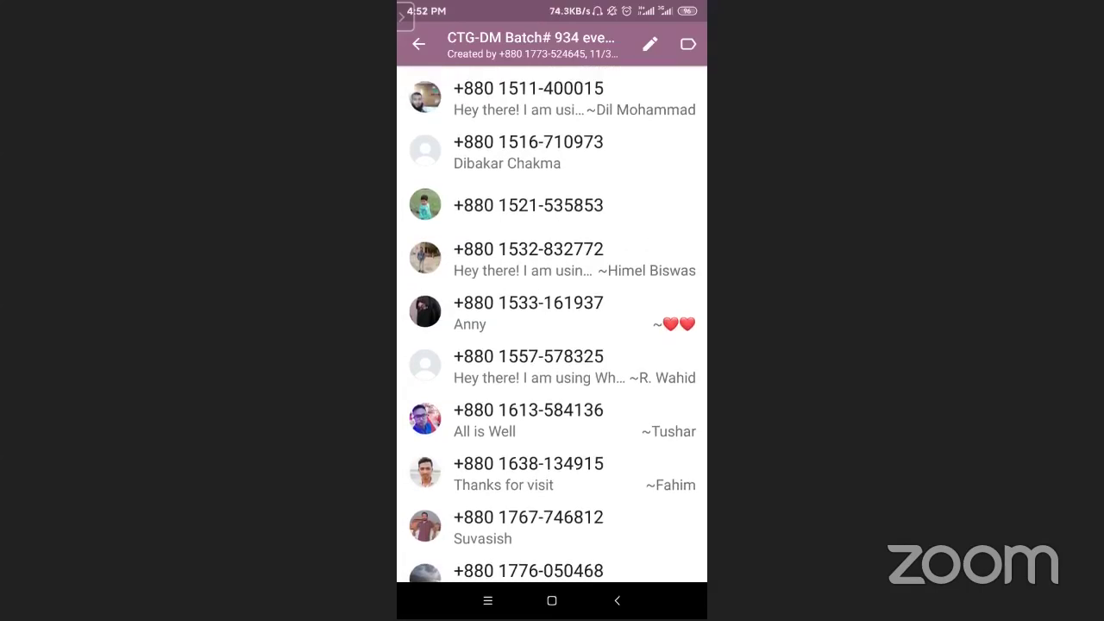
key("Escape")
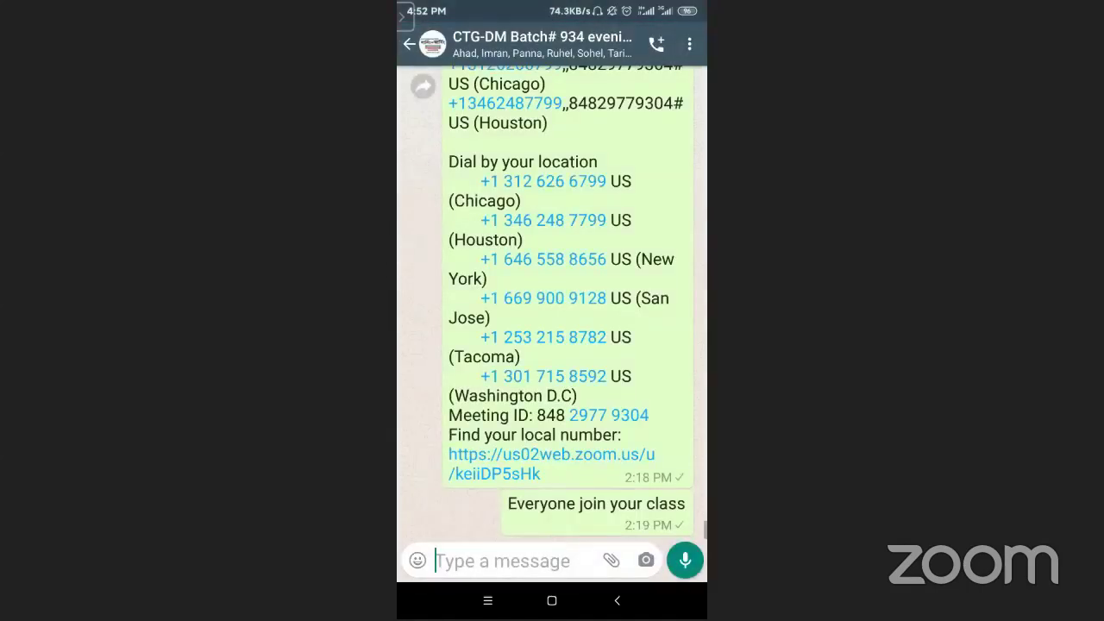
Leave the group chat for the chats list, then exit and relaunch WhatsApp Business.
key("Escape")
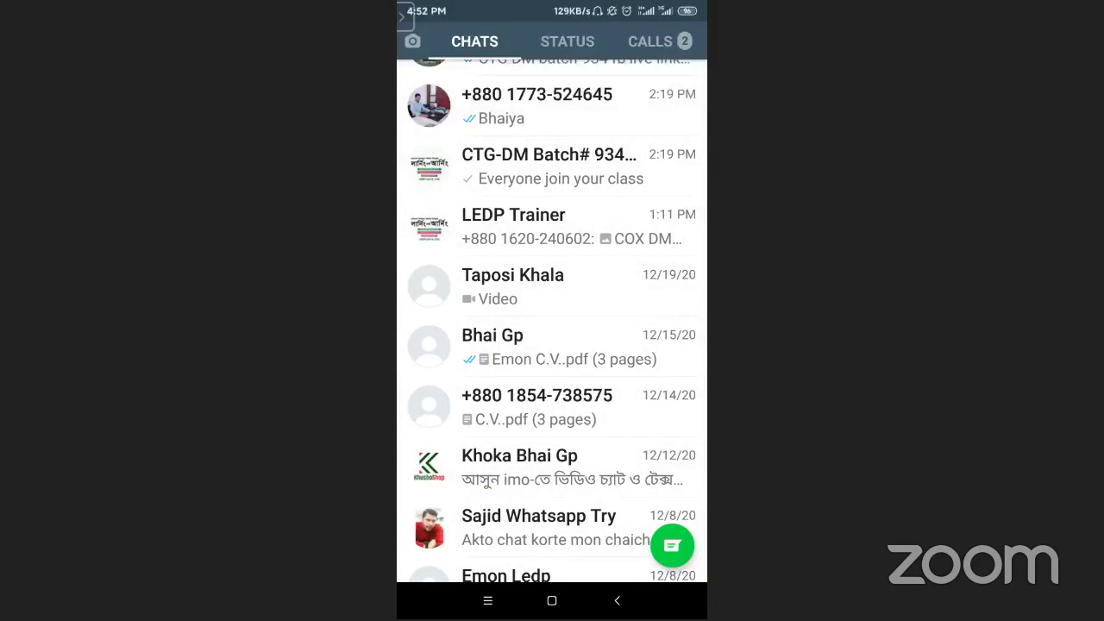
left_click(660, 41)
left_click(616, 600)
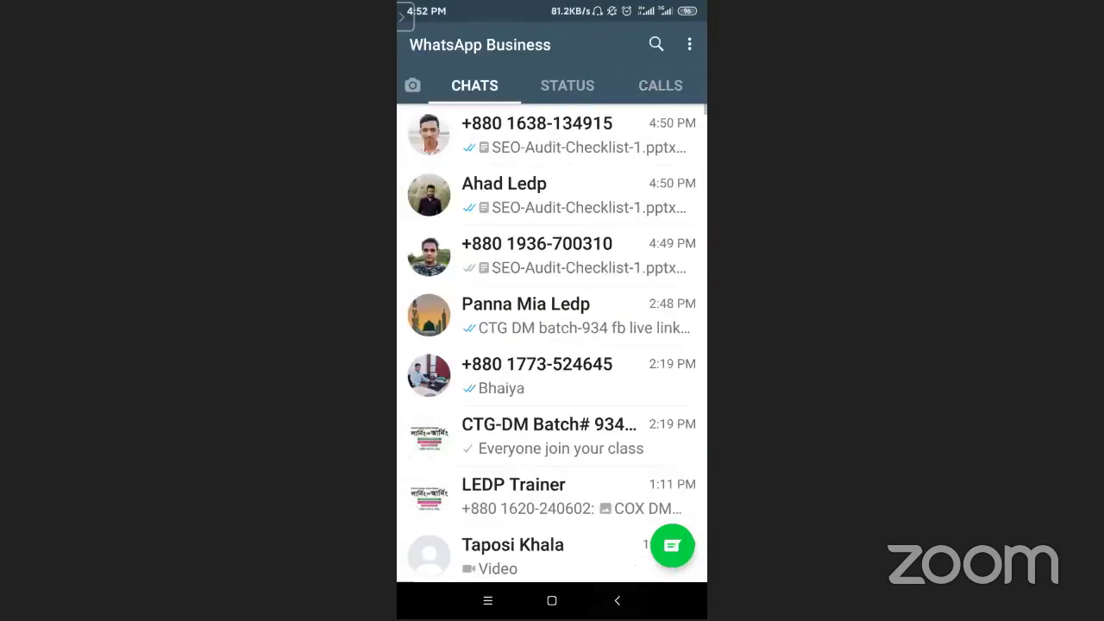
left_click(617, 600)
left_click(549, 380)
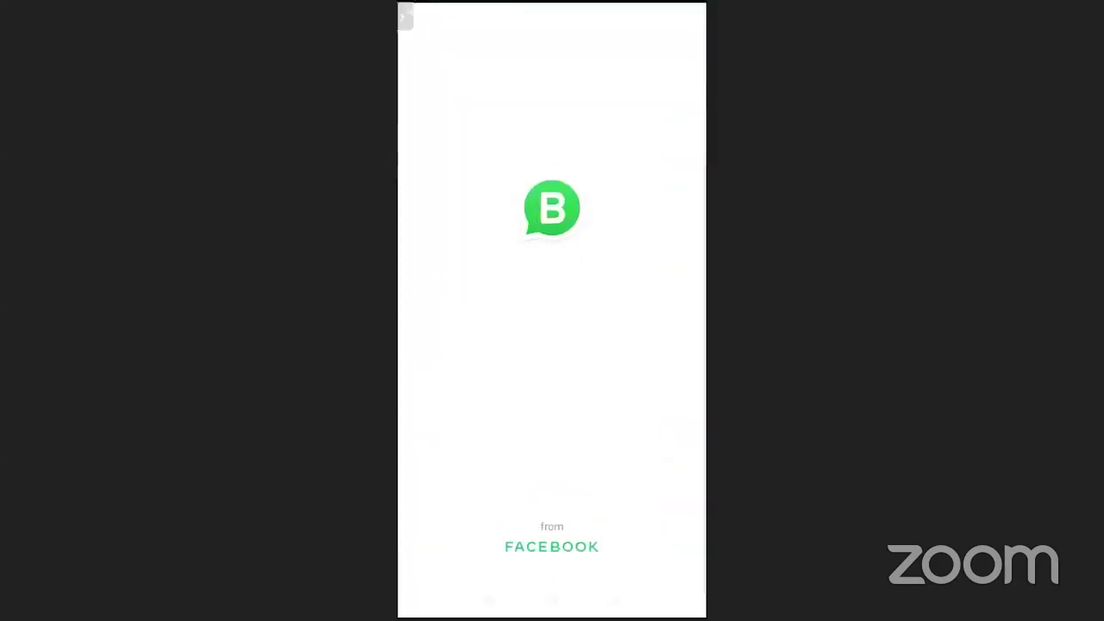
Show the WhatsApp Business Settings screen twice, returning to the chats list each time.
left_click(689, 44)
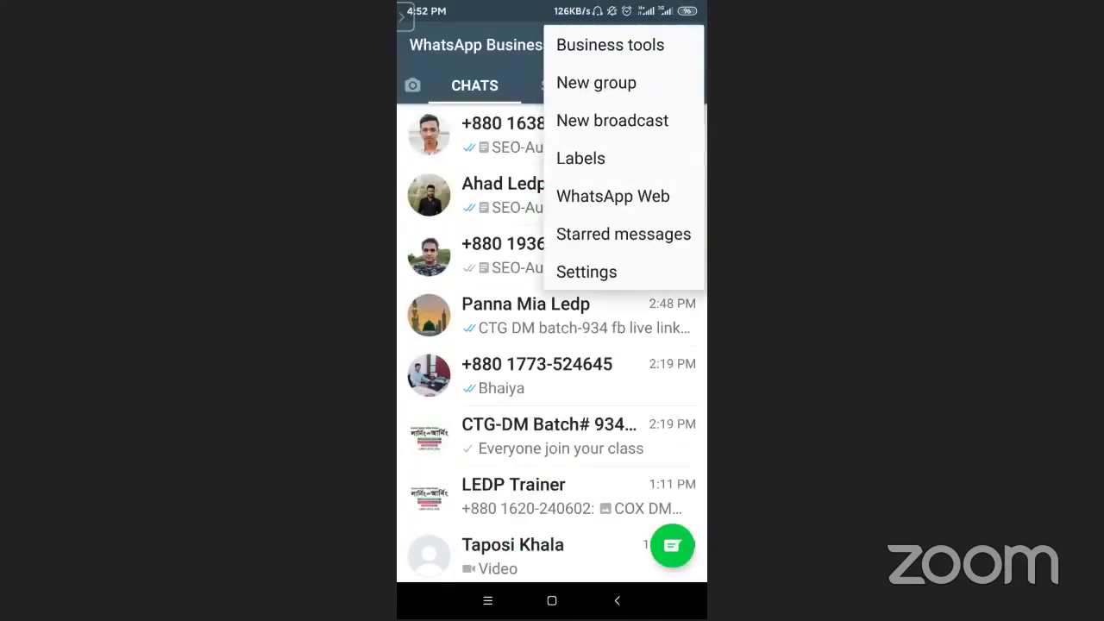
left_click(586, 272)
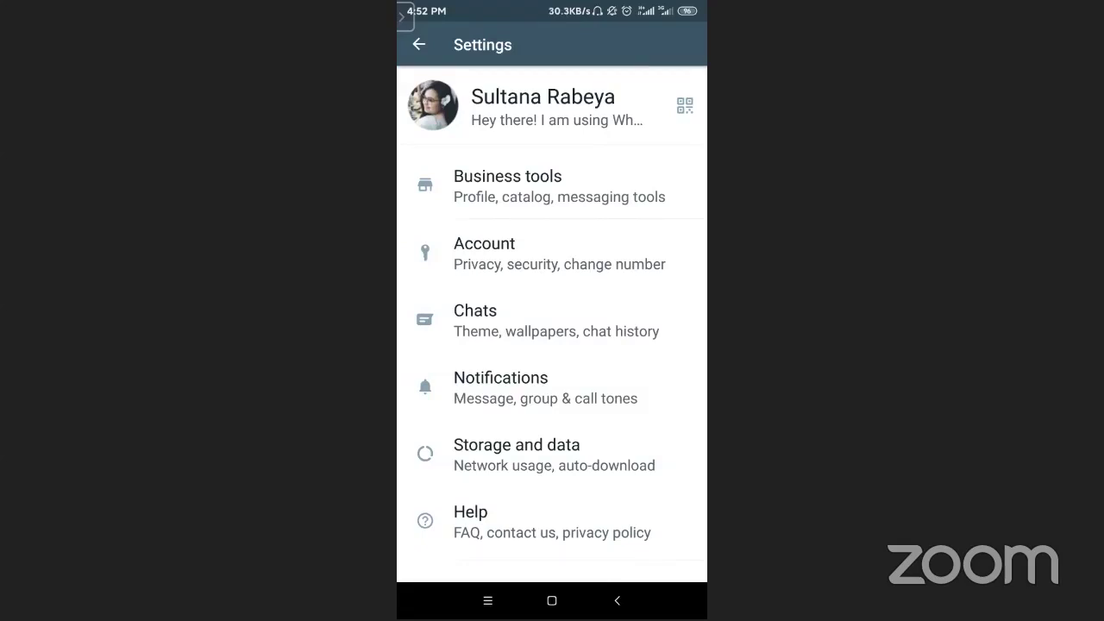
left_click(418, 44)
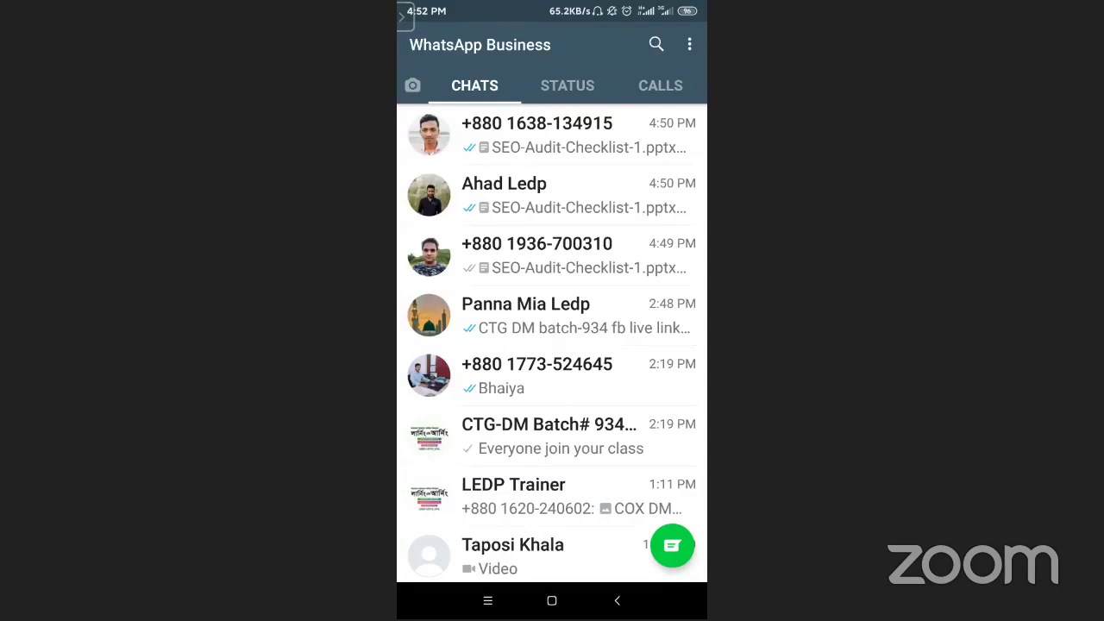
left_click(689, 44)
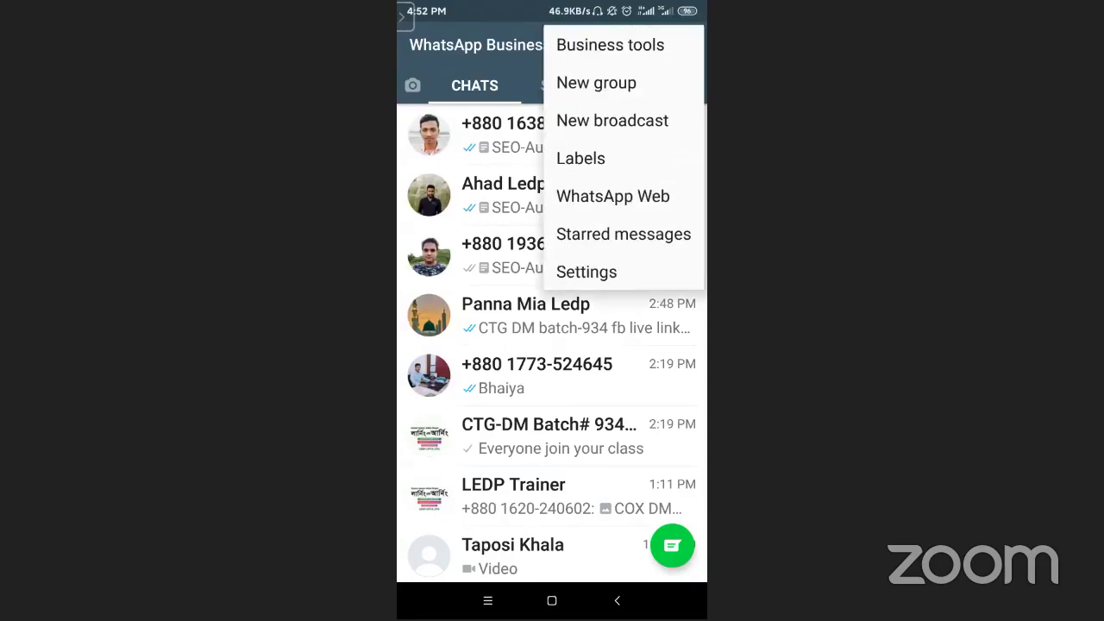
left_click(587, 272)
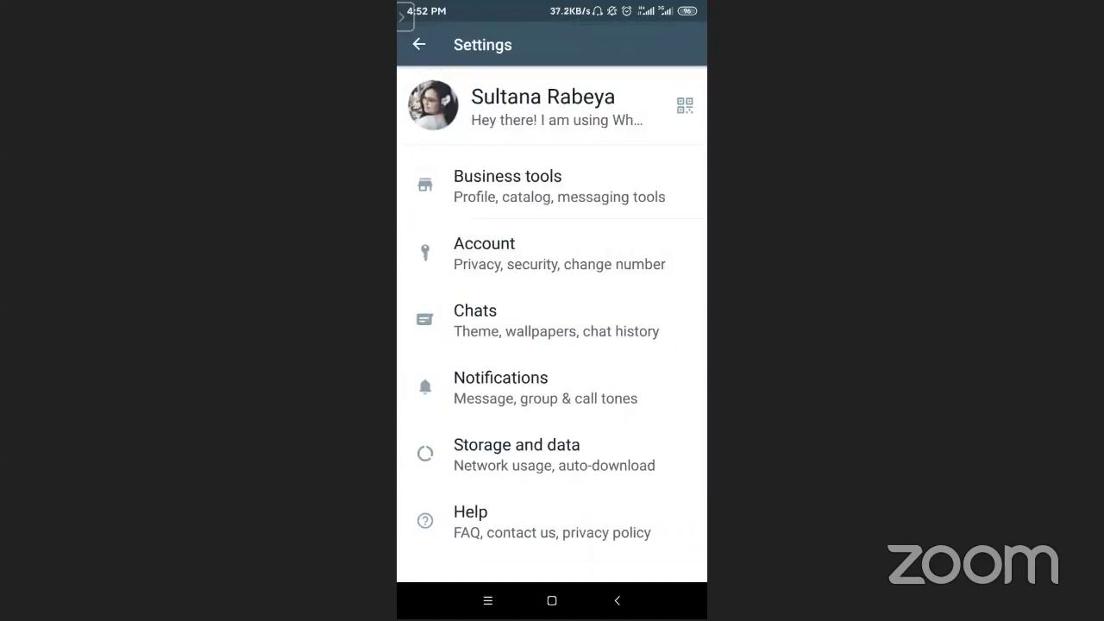
left_click(418, 44)
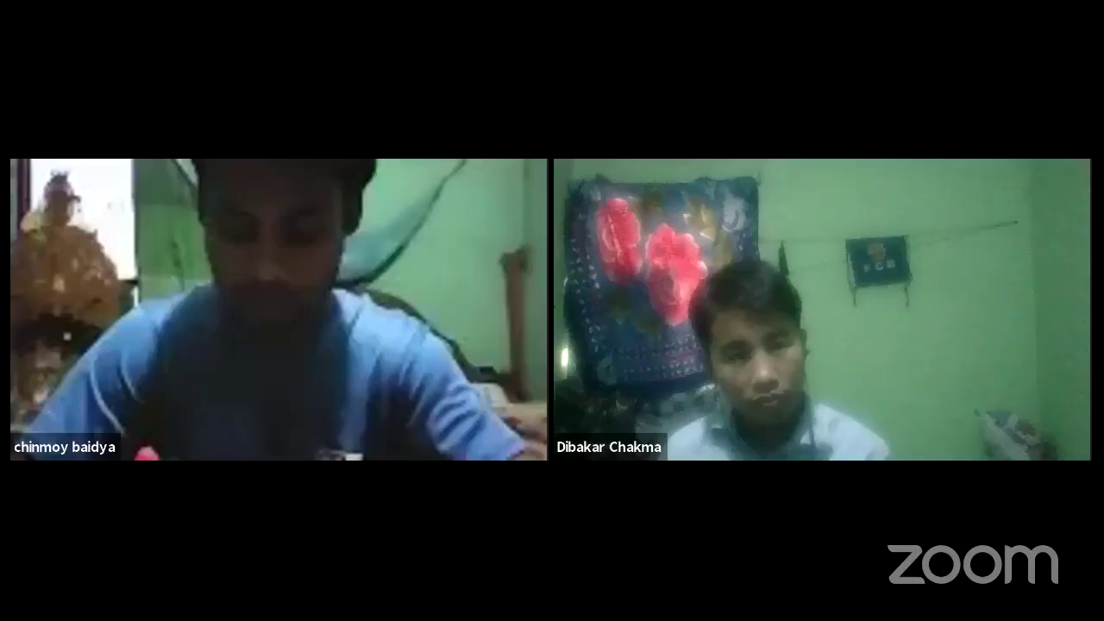
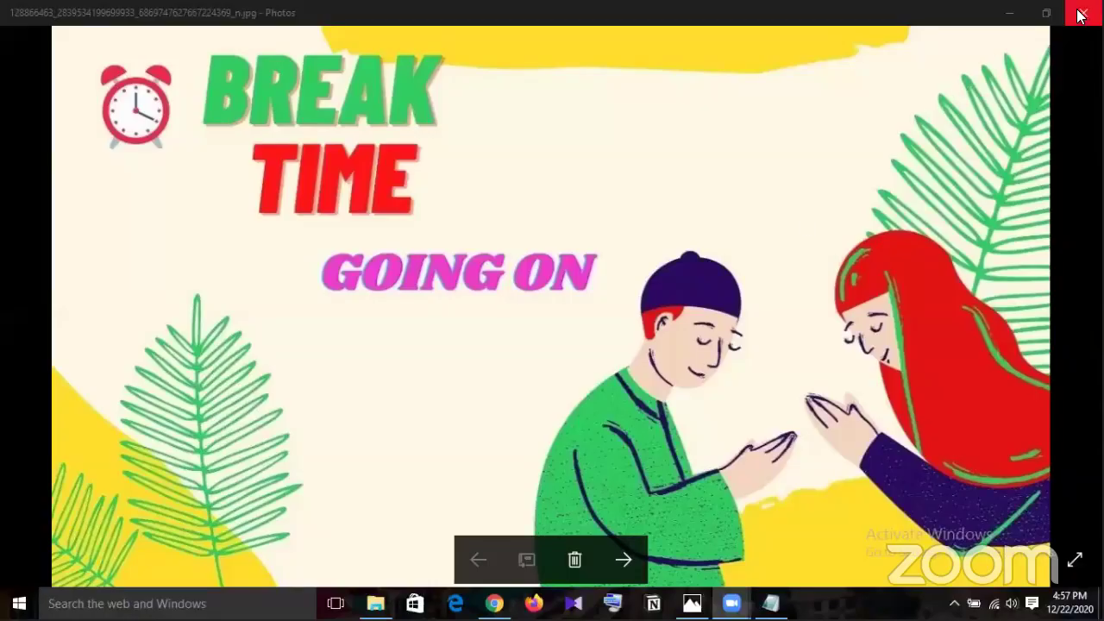
Close the break-time picture and bring the Chrome window with Yandex Webmaster to the front.
left_click(1079, 13)
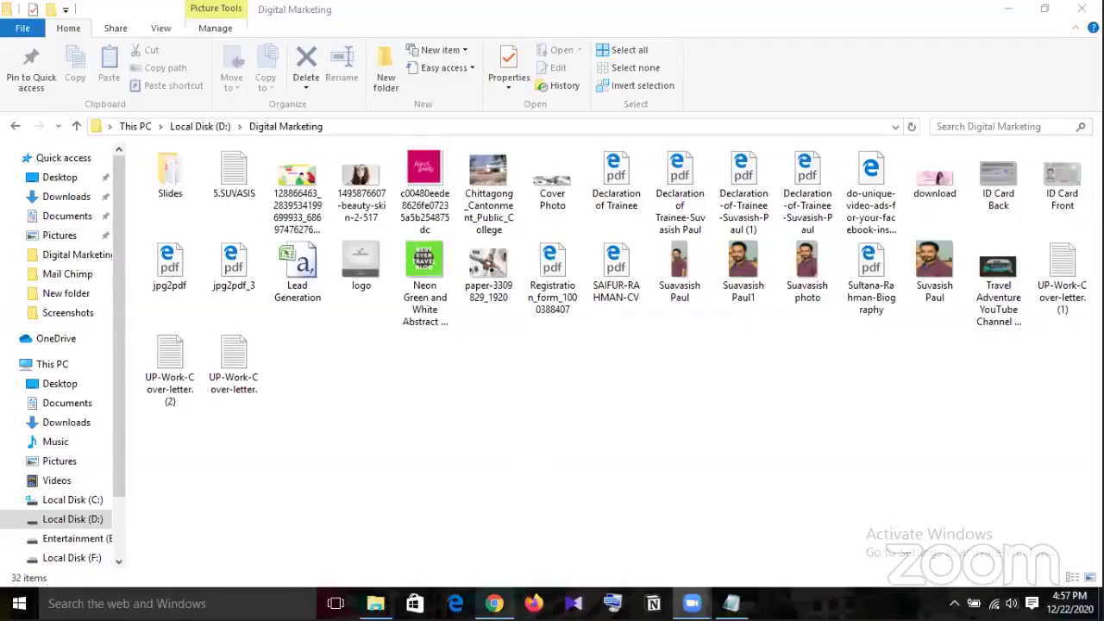
left_click(494, 603)
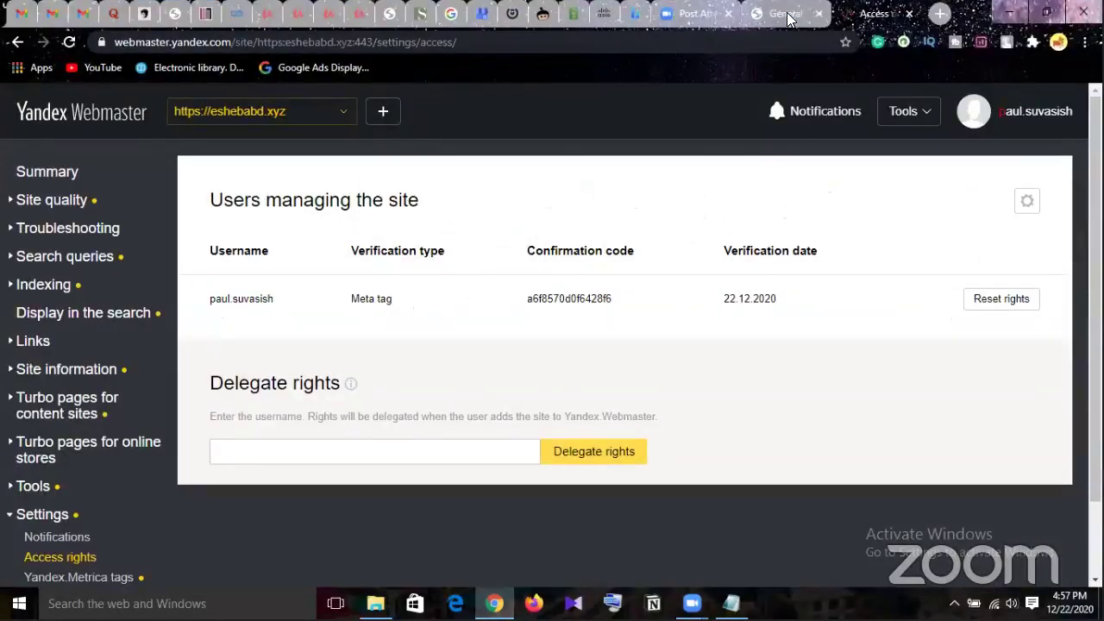
Check the Yoast verification codes, then replace the Yoast settings tab with a new blank tab.
left_click(782, 15)
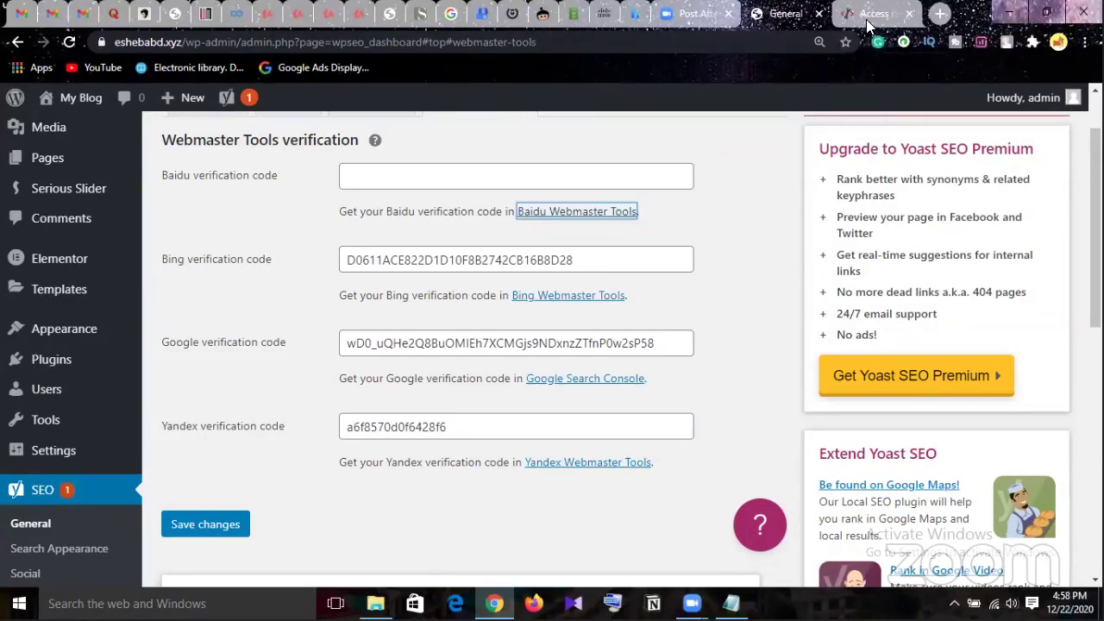
left_click(939, 14)
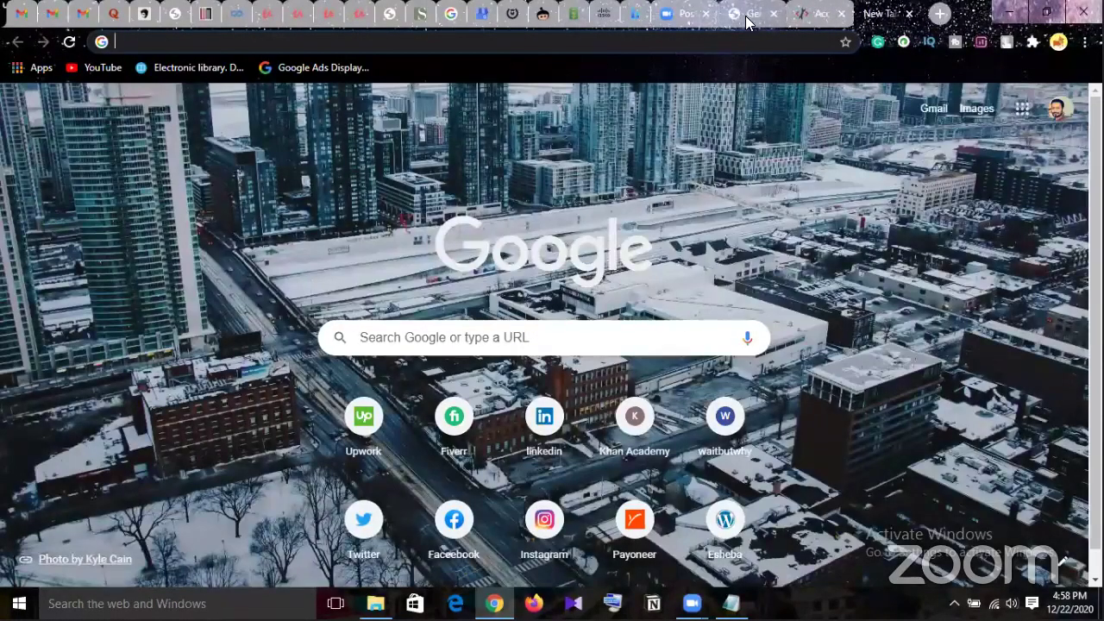
left_click(747, 22)
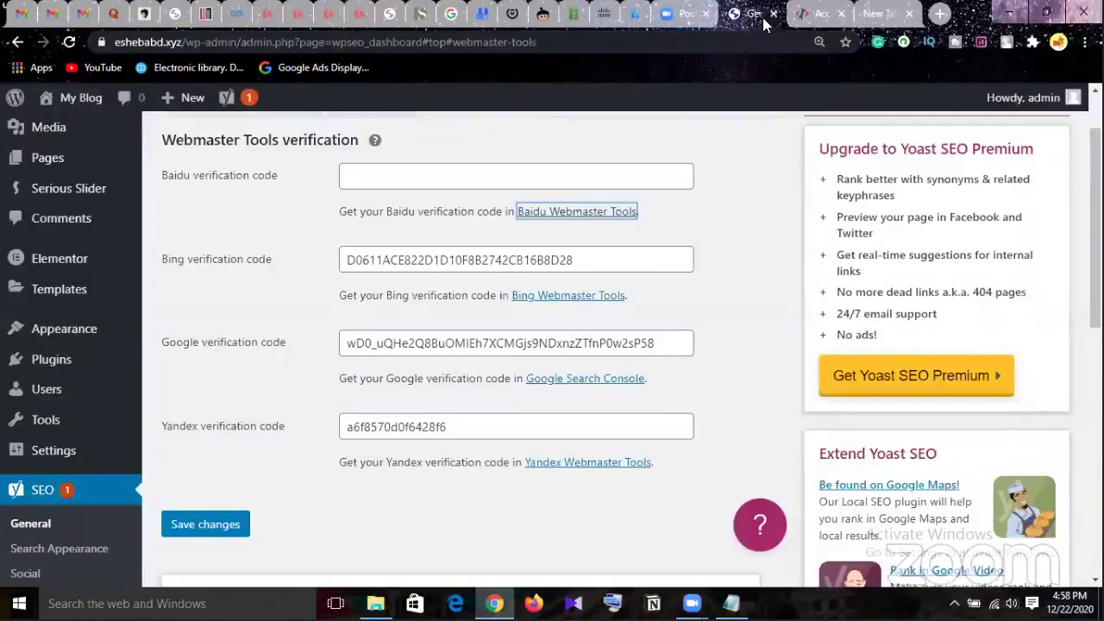
left_click(773, 14)
left_click(811, 14)
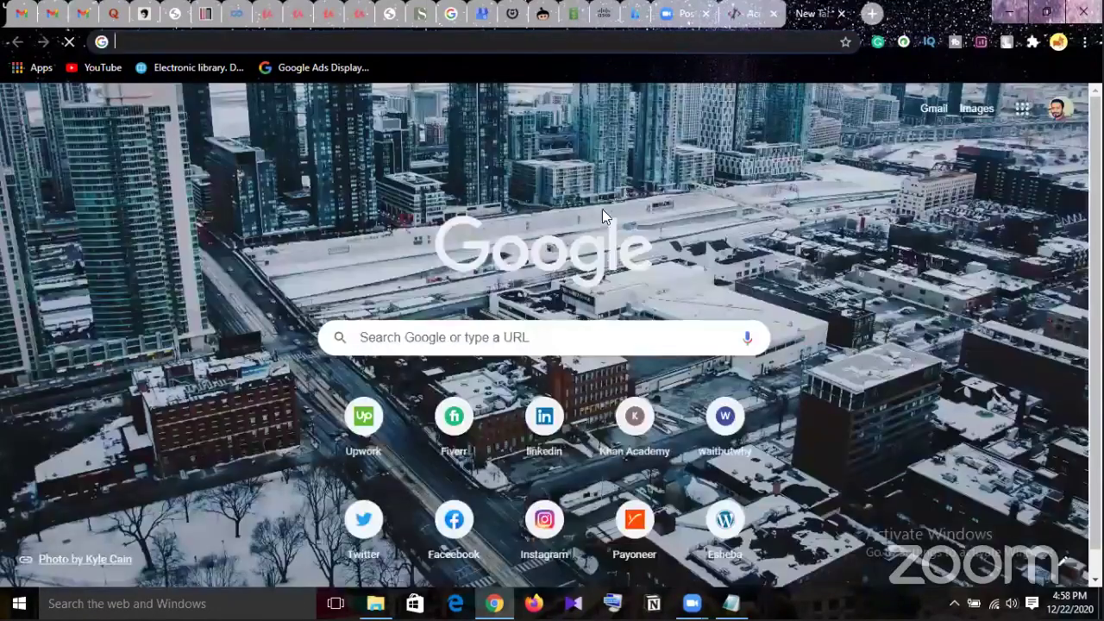
Load the misspelled address bussiness.google.com in the new tab.
left_click(204, 42)
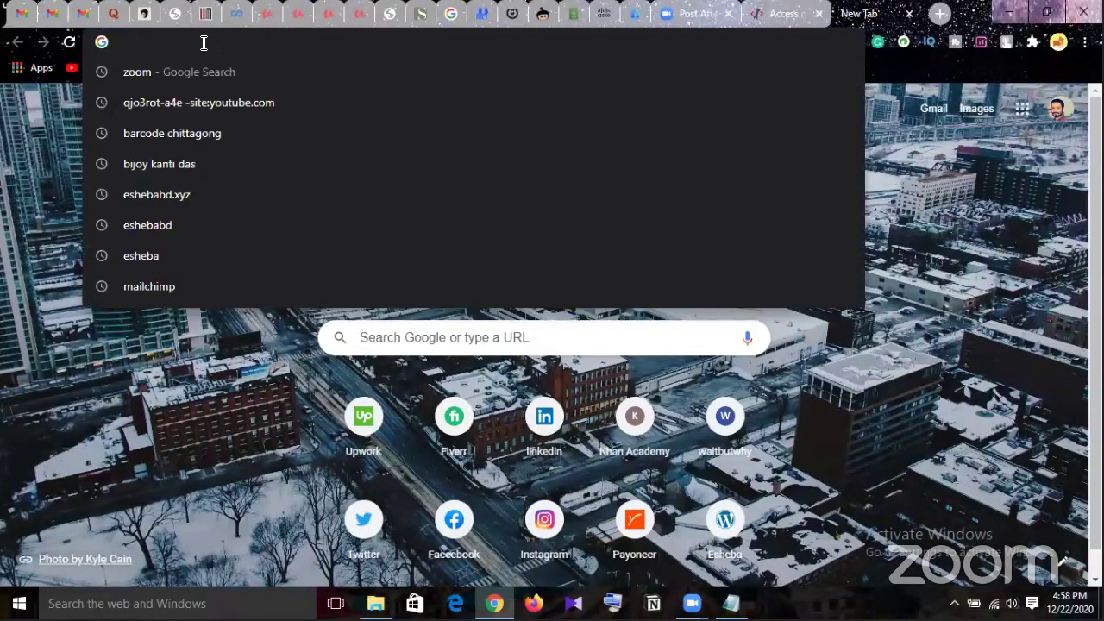
type("g")
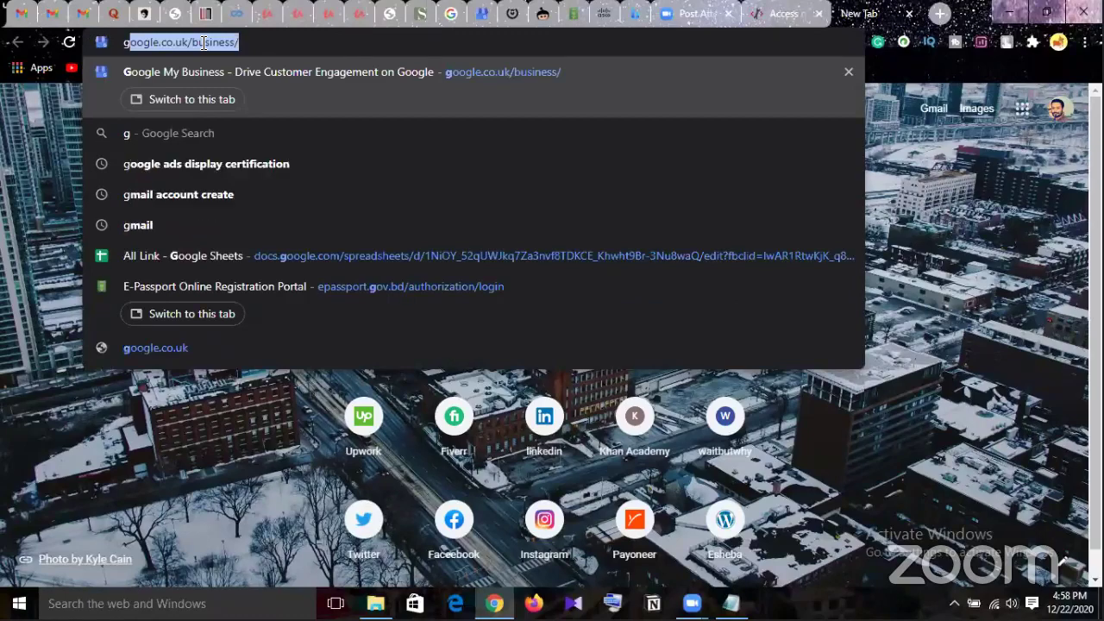
key("BackSpace")
key("BackSpace")
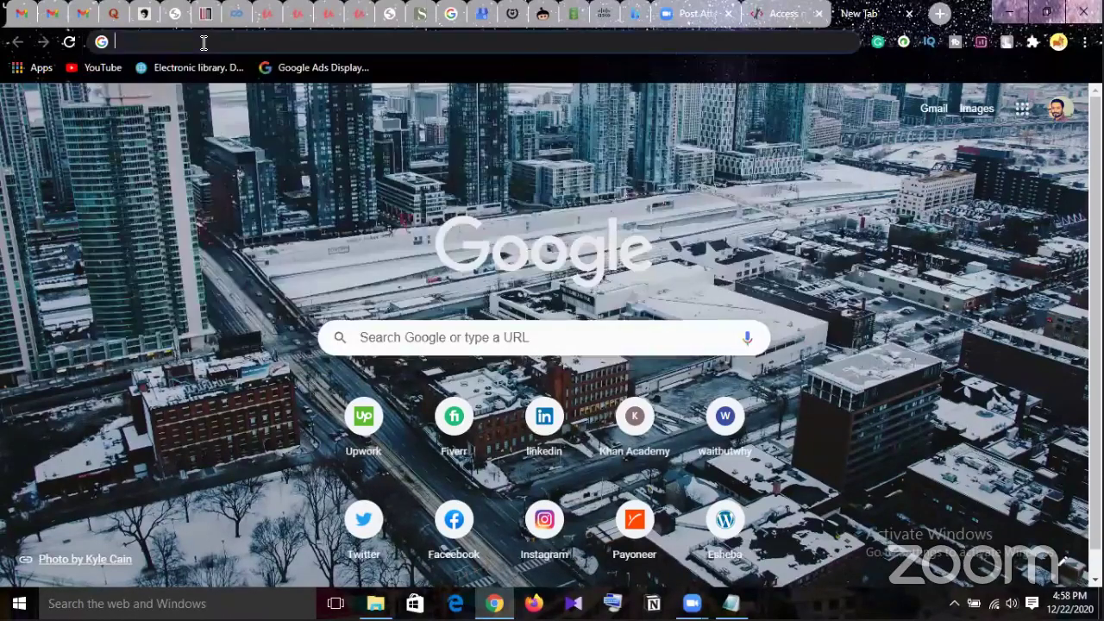
type("bus")
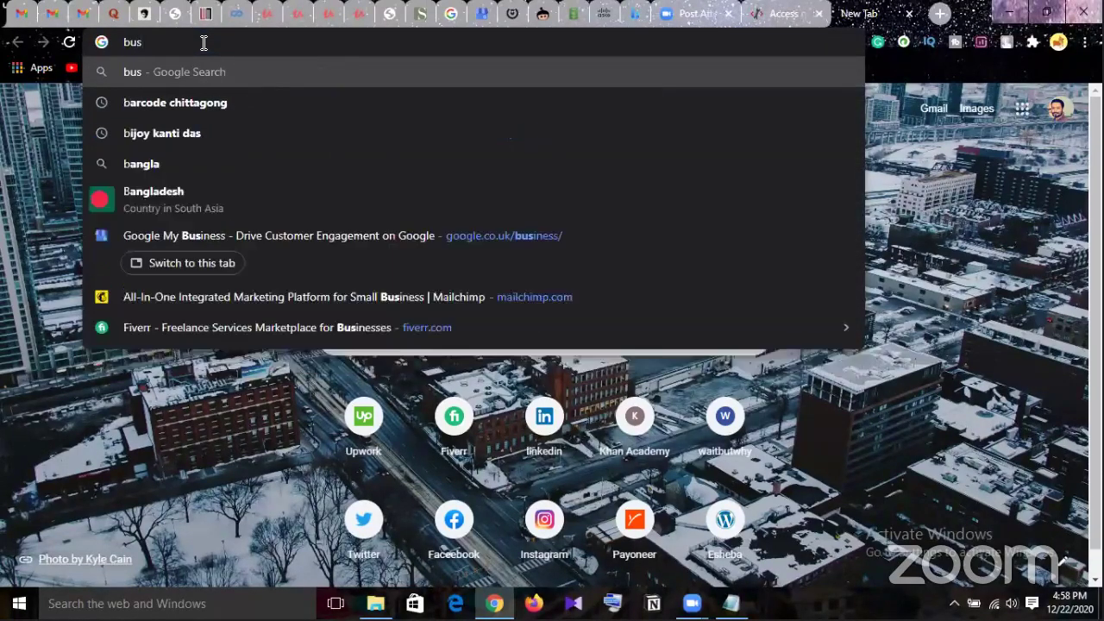
type("sines")
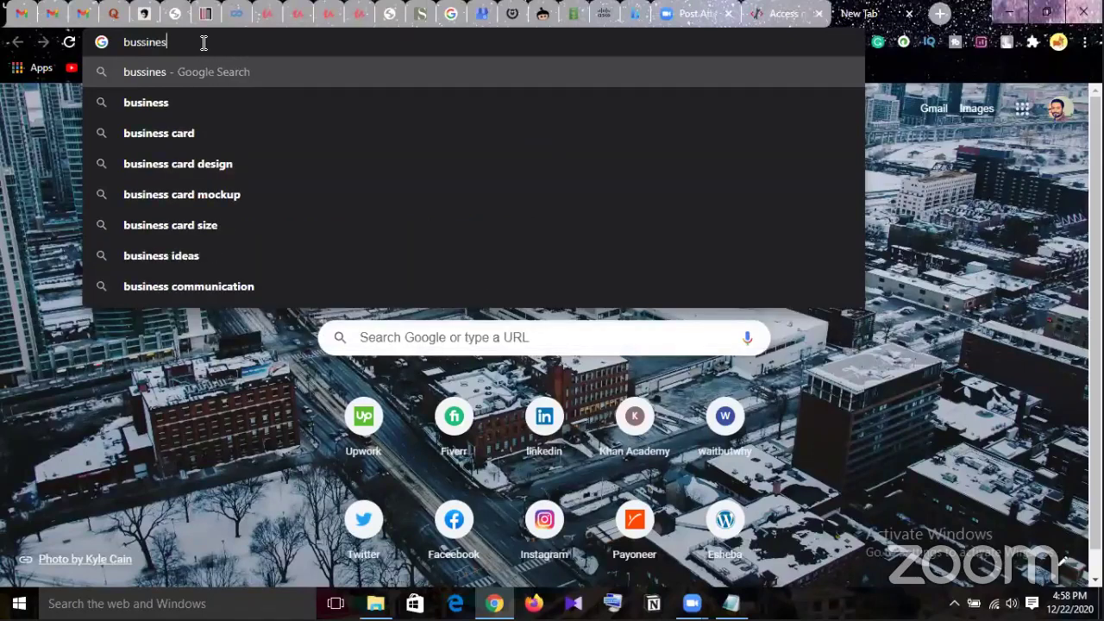
type("s.g")
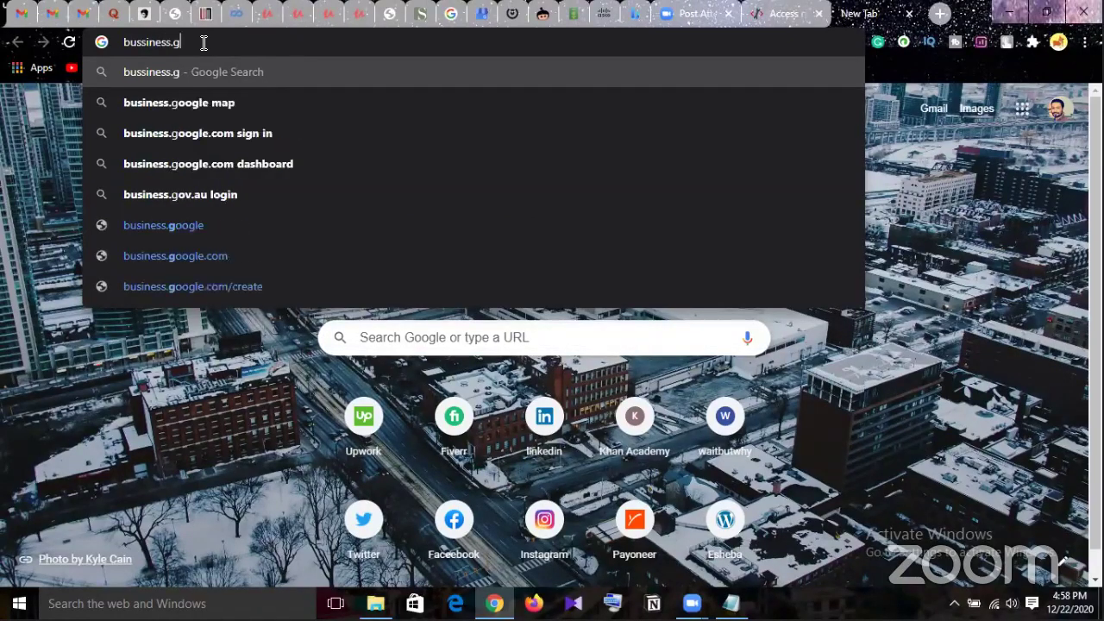
type("oogle")
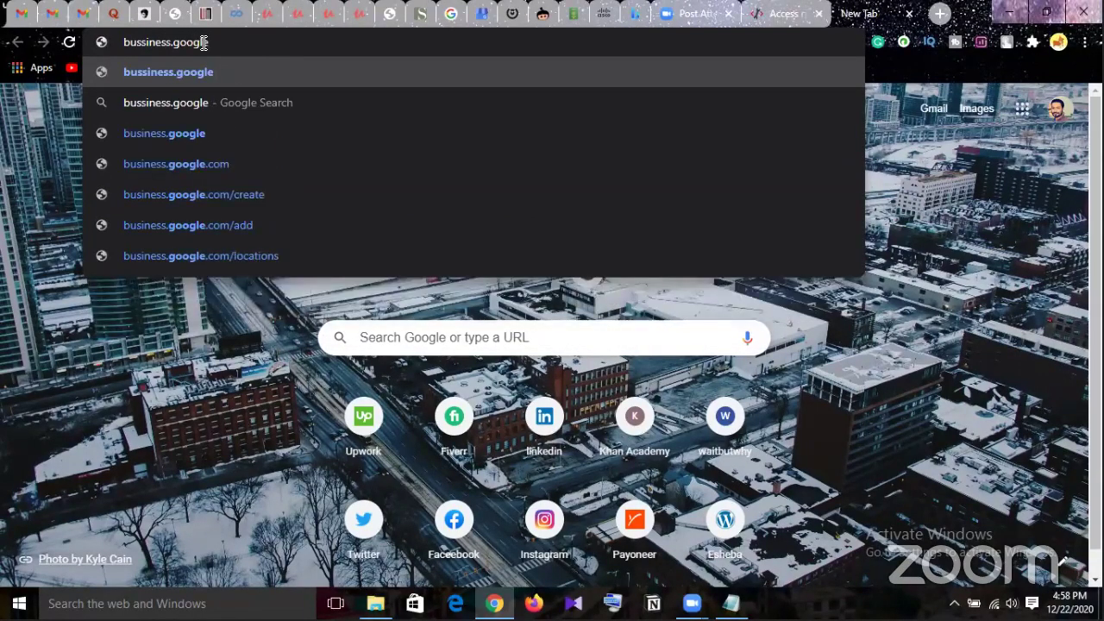
type(".com")
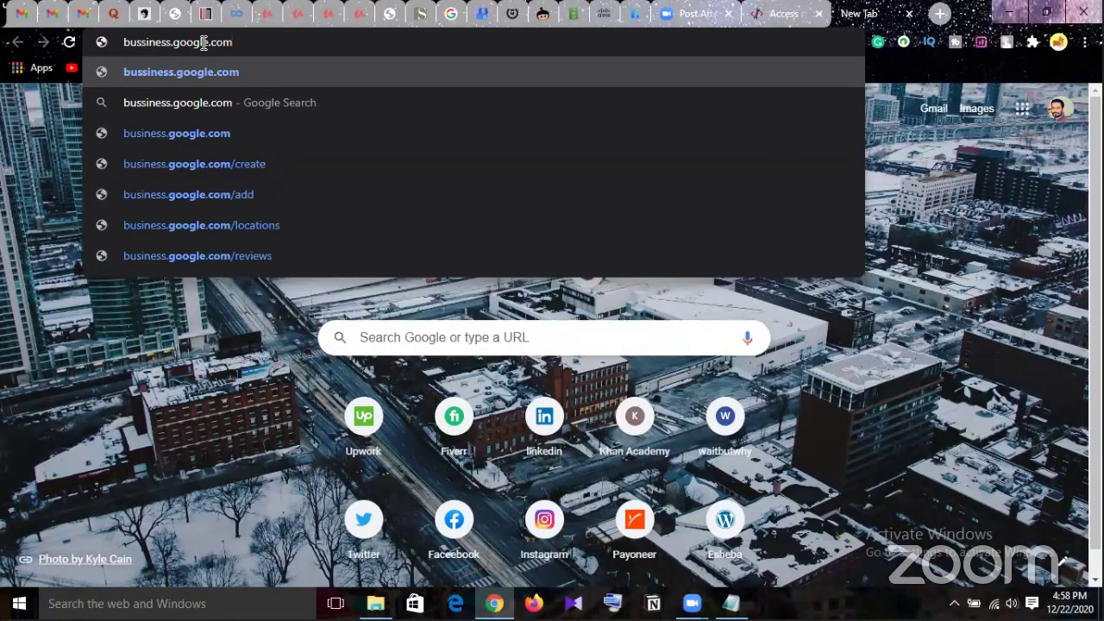
key("Return")
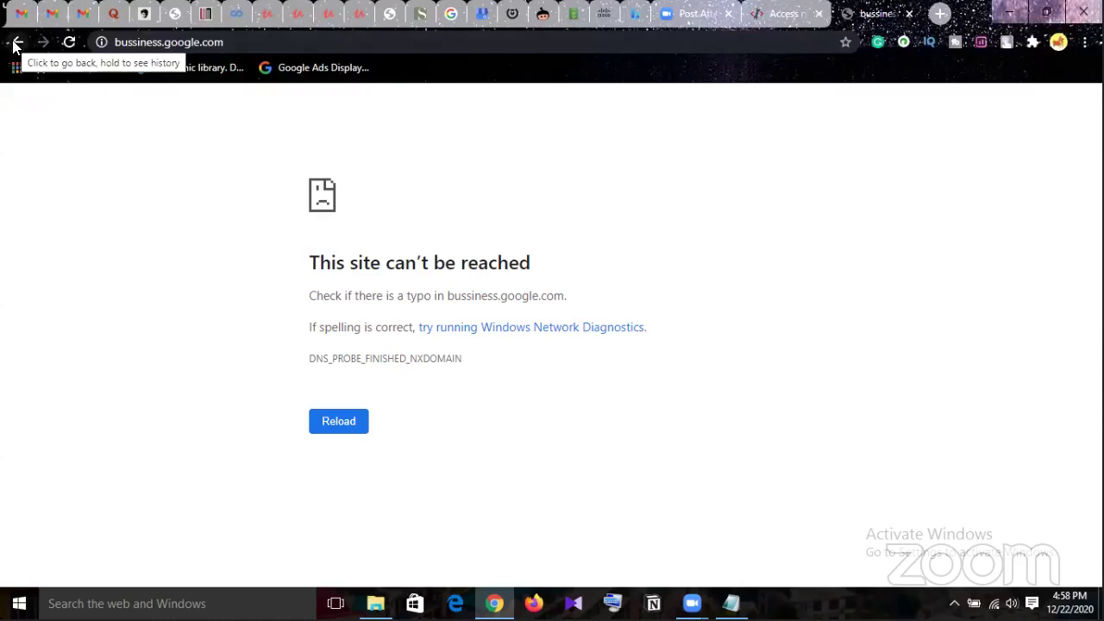
Leave the unreachable-site error and search Google for 'google my business' from the address bar.
left_click(344, 423)
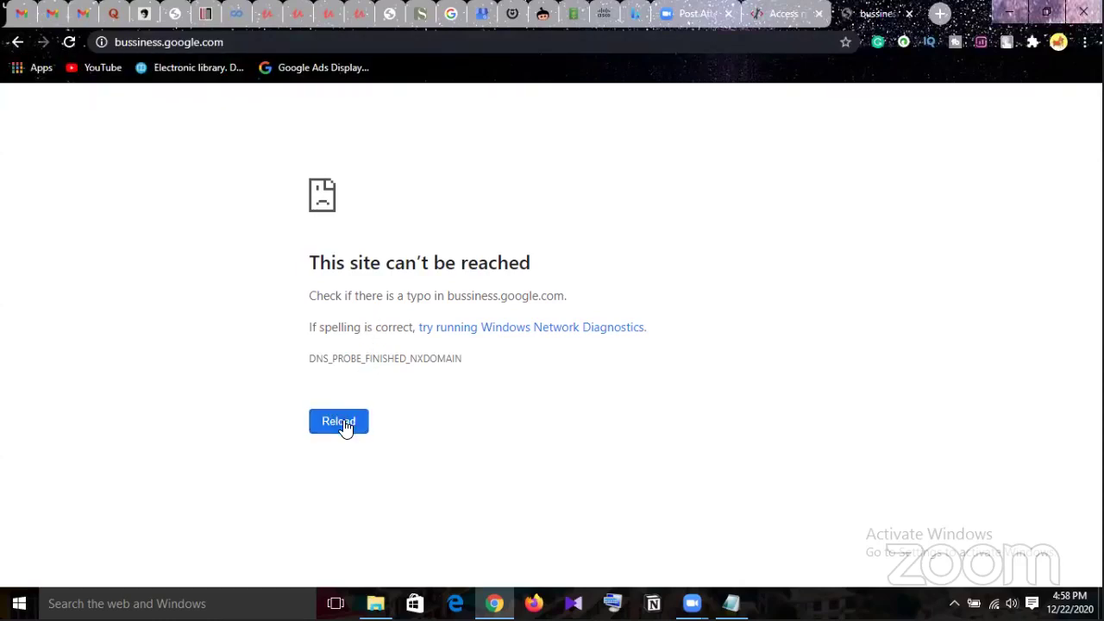
left_click(13, 43)
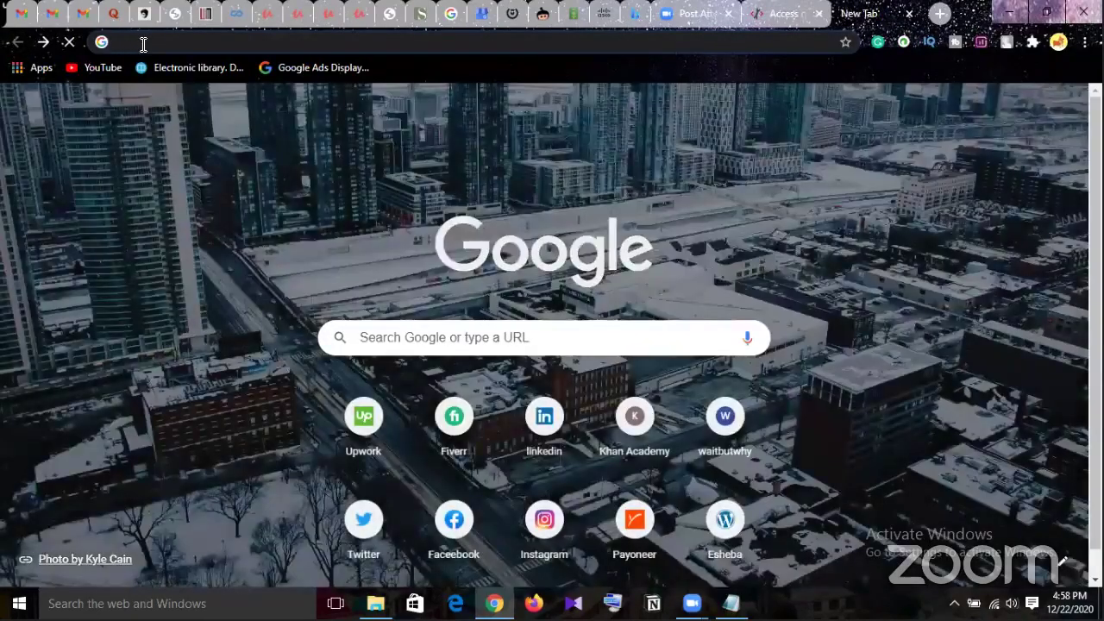
left_click(143, 42)
type("gpg")
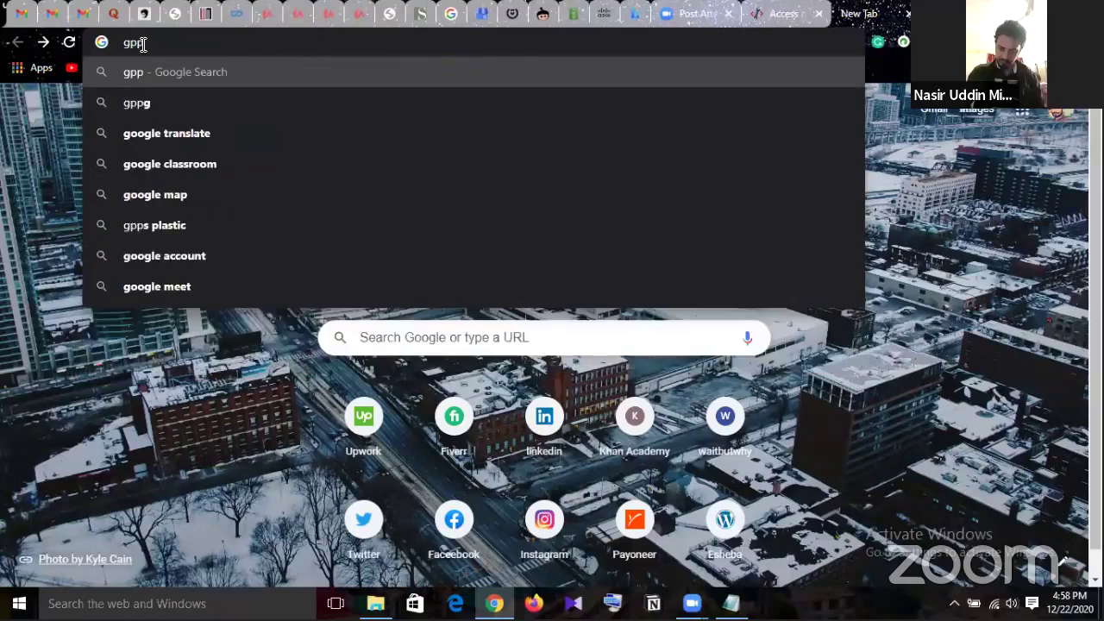
key("BackSpace")
key("BackSpace")
type("o")
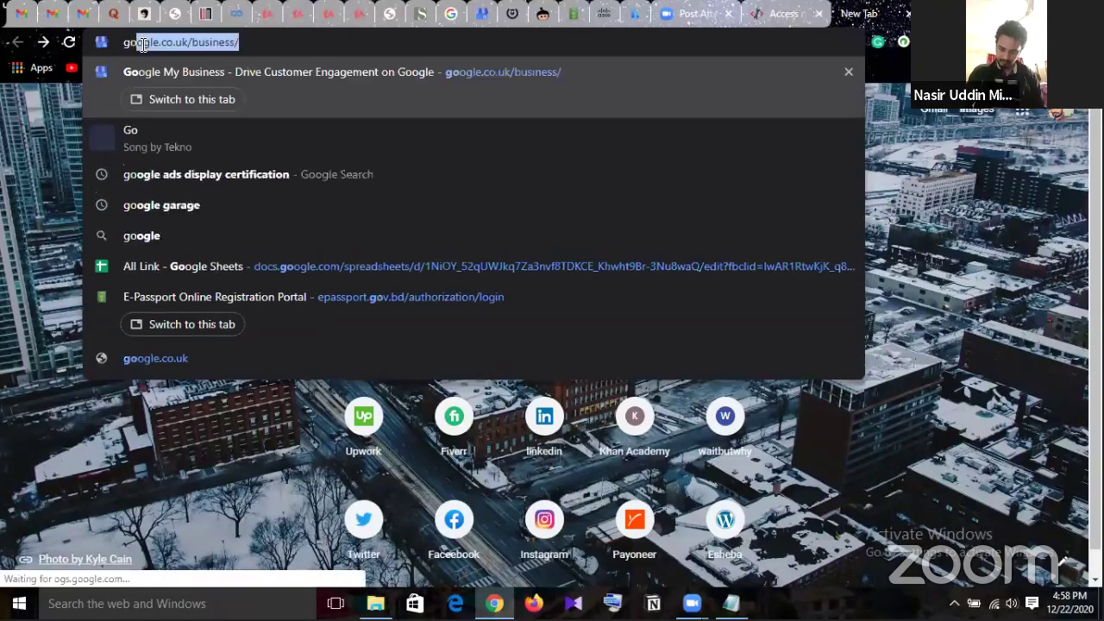
type("od")
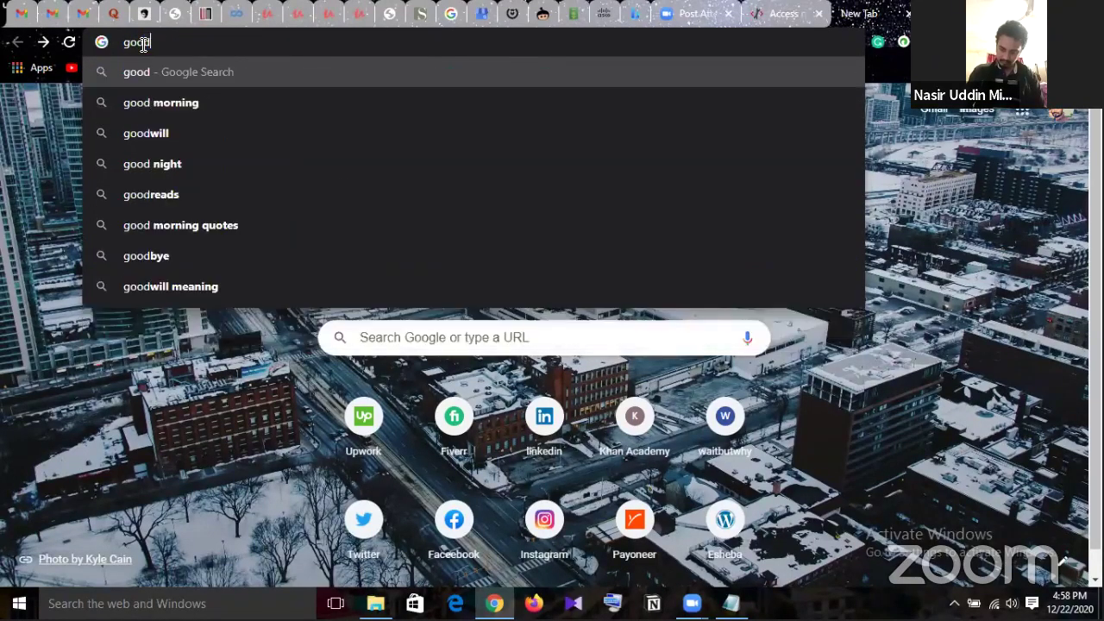
key("BackSpace")
type("gle")
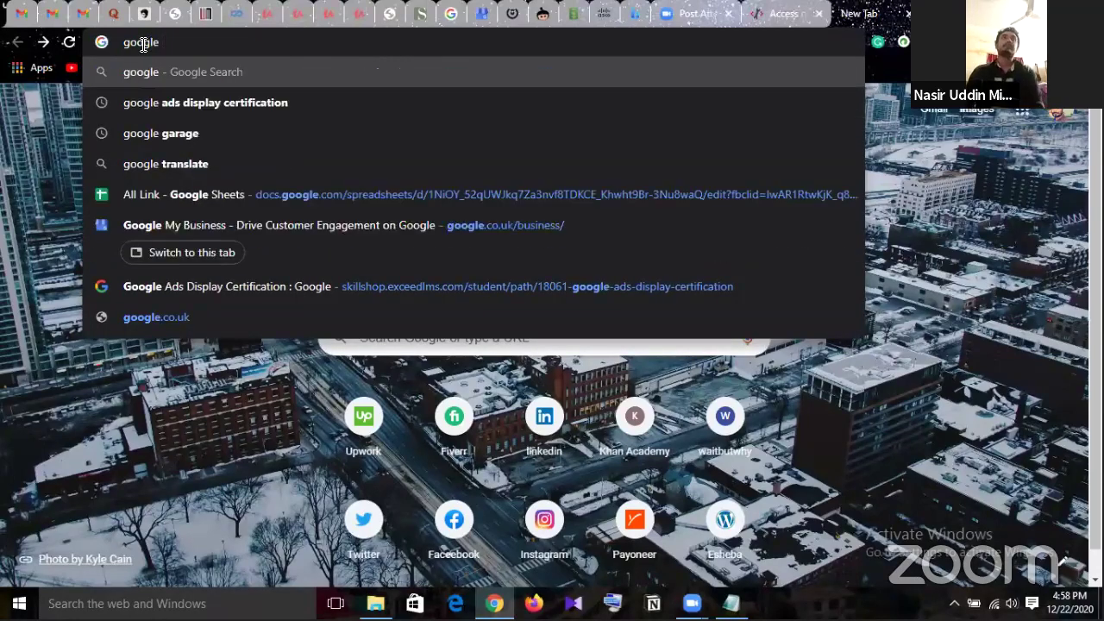
type(" m")
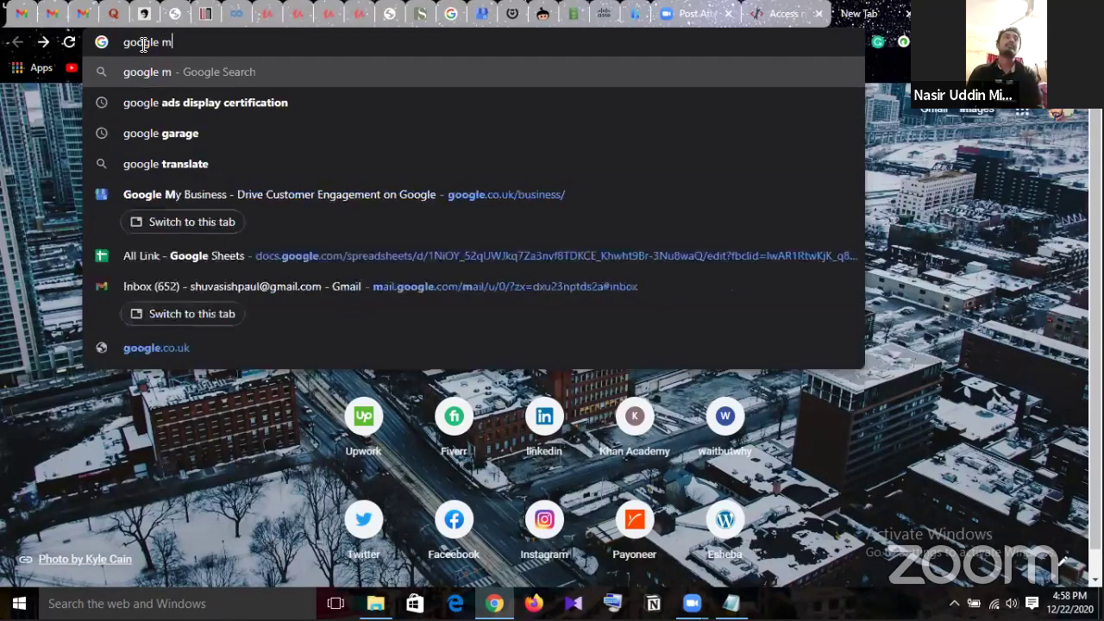
type("y")
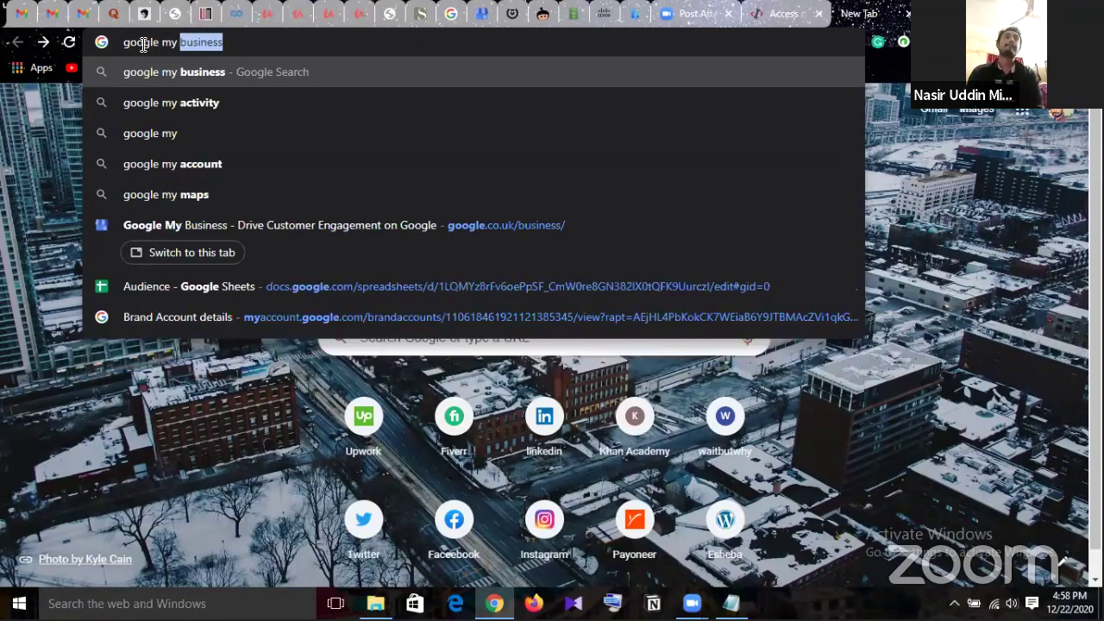
key("Down")
key("Up")
key("Return")
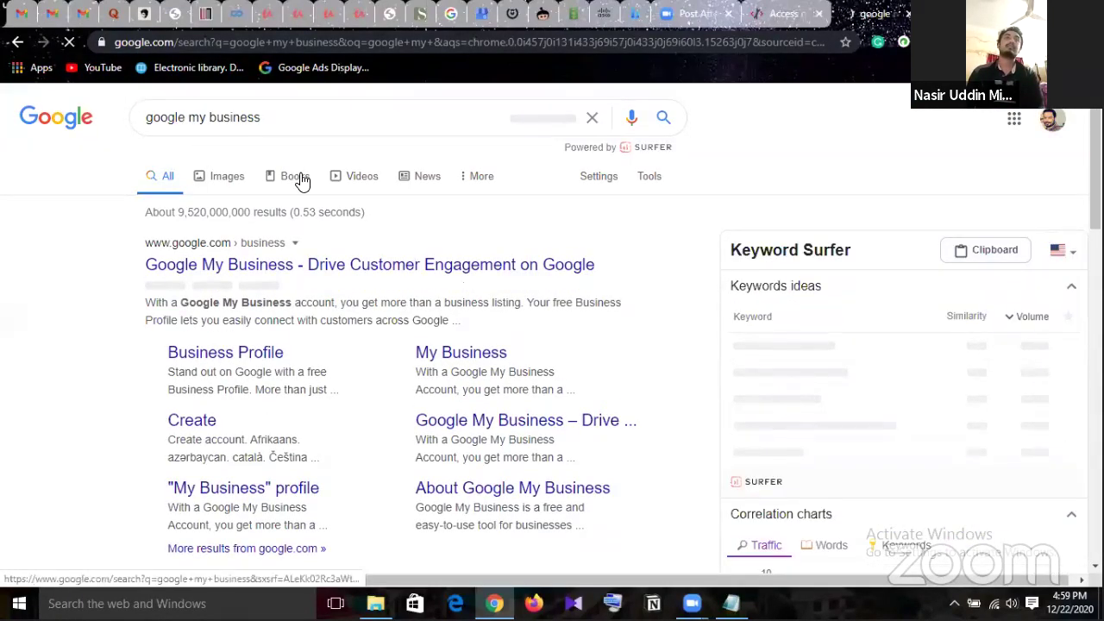
Open the top result, 'Google My Business - Drive Customer Engagement on Google'.
scroll(301, 177, "down", 1)
scroll(301, 179, "down", 2)
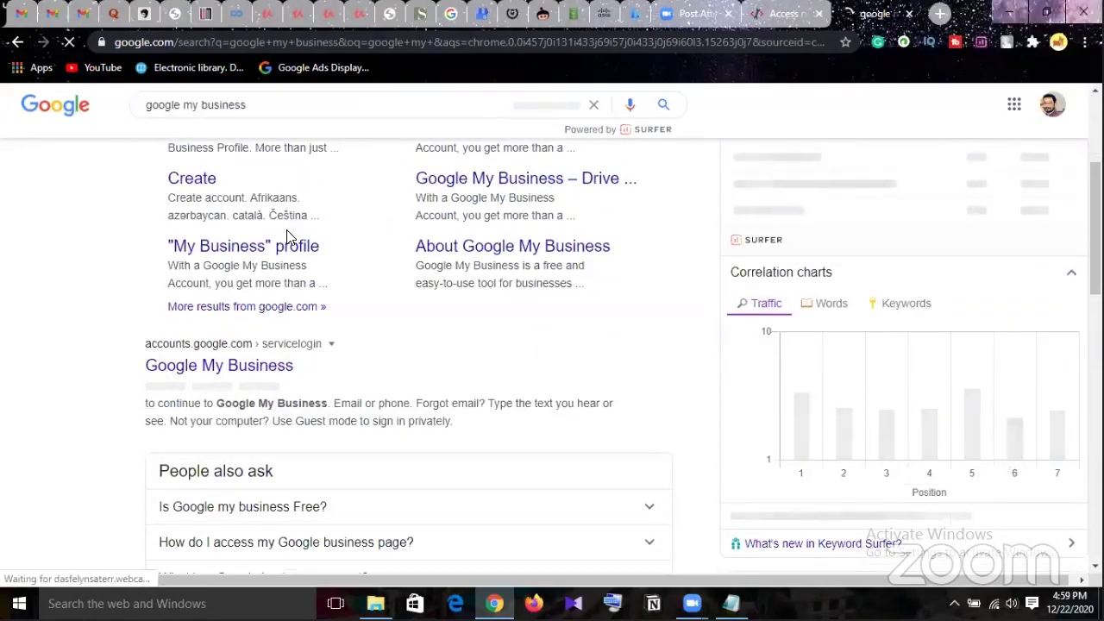
scroll(288, 229, "up", 3)
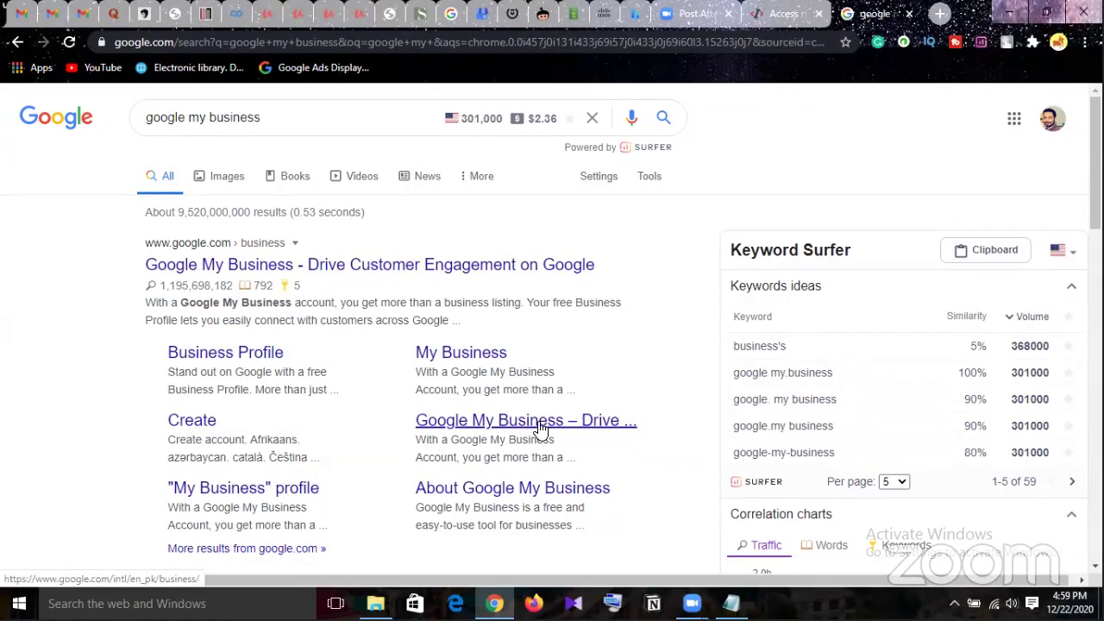
left_click(298, 268)
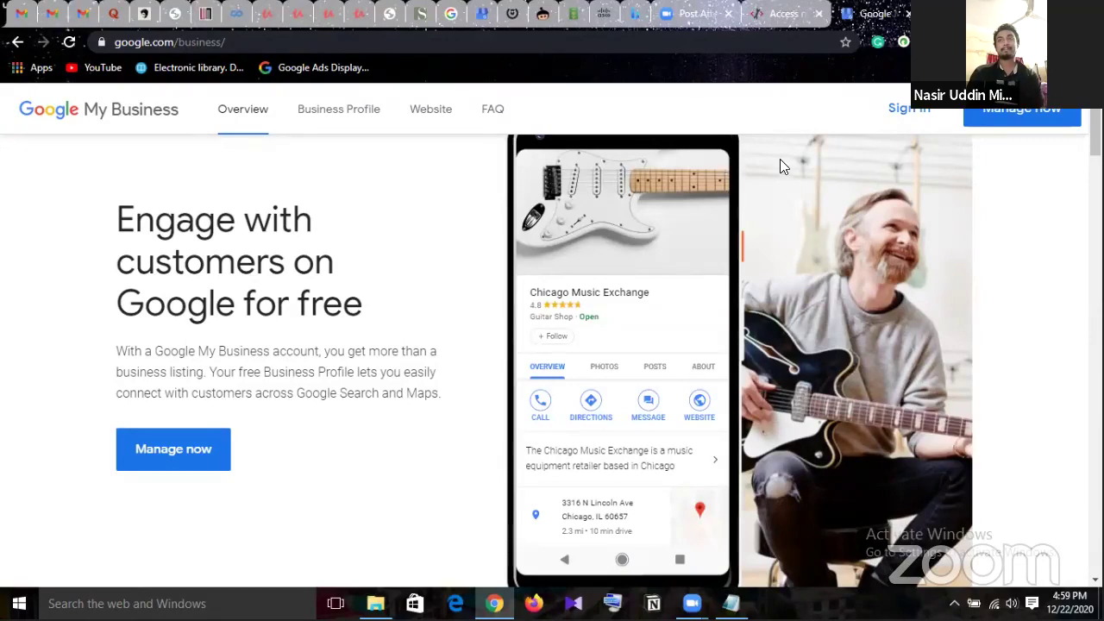
scroll(783, 173, "down", 3)
scroll(784, 183, "up", 3)
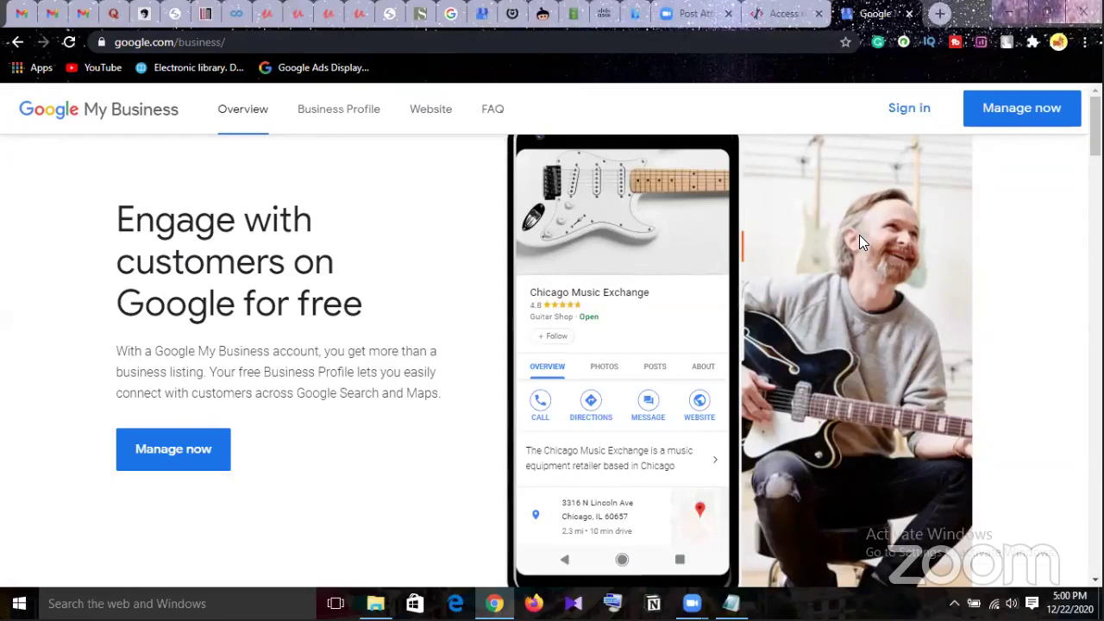
left_click(1060, 43)
left_click(1060, 43)
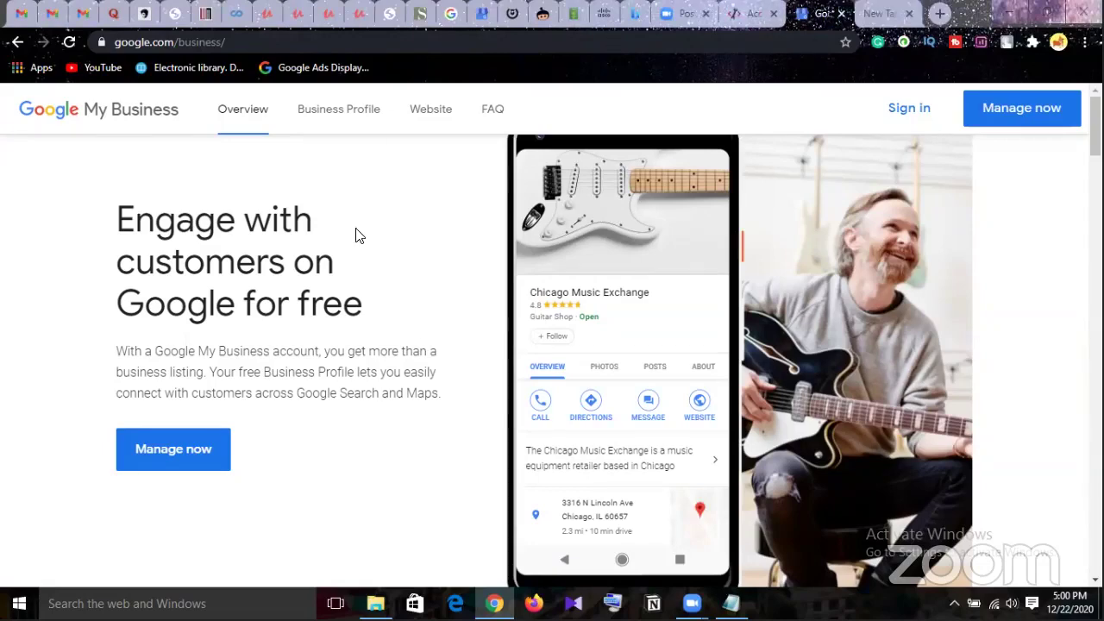
scroll(356, 230, "down", 5)
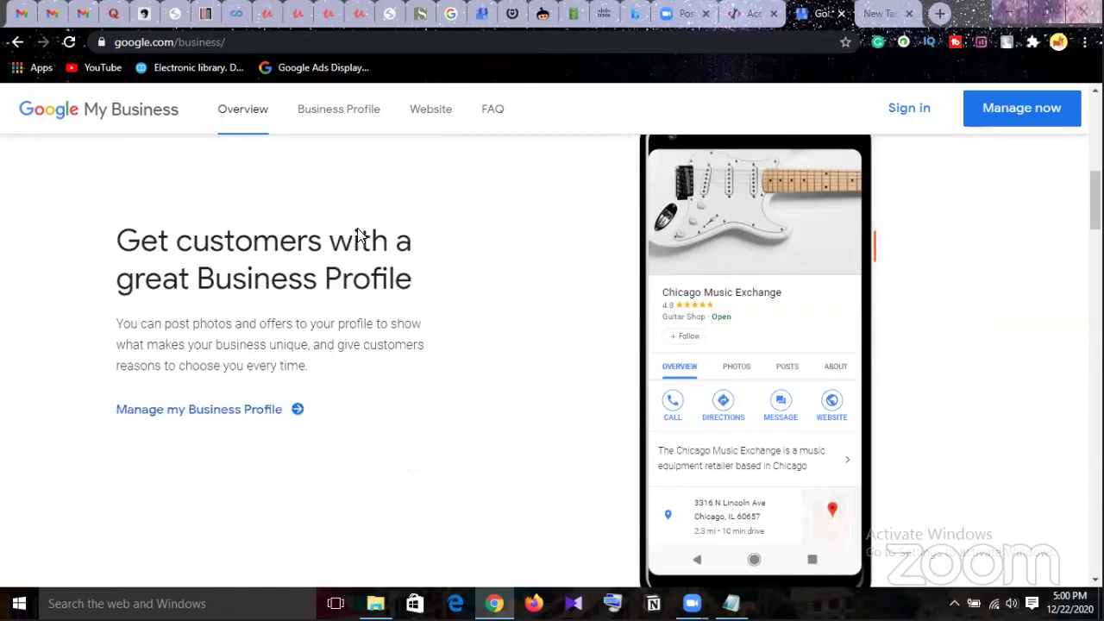
scroll(1073, 227, "down", 5)
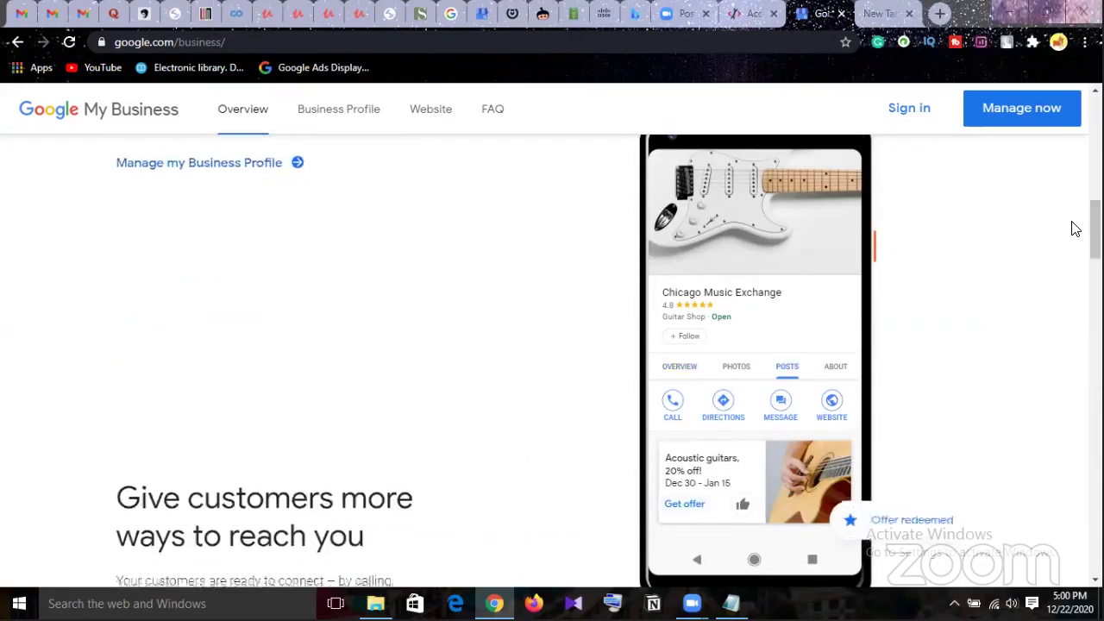
scroll(1075, 229, "down", 4)
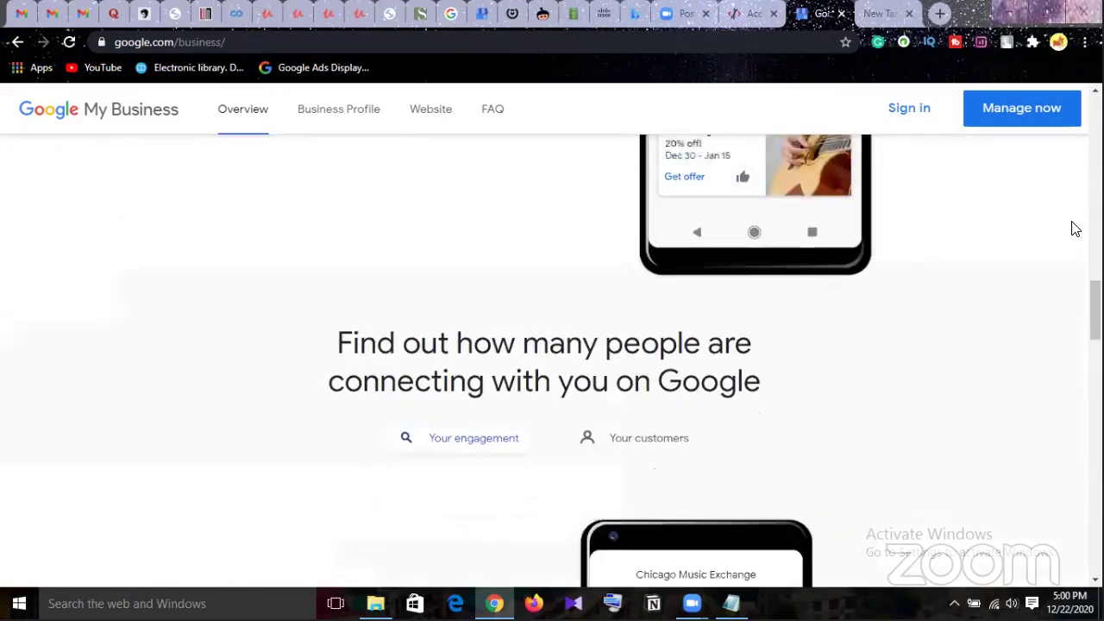
scroll(1075, 228, "up", 4)
scroll(1075, 229, "down", 1)
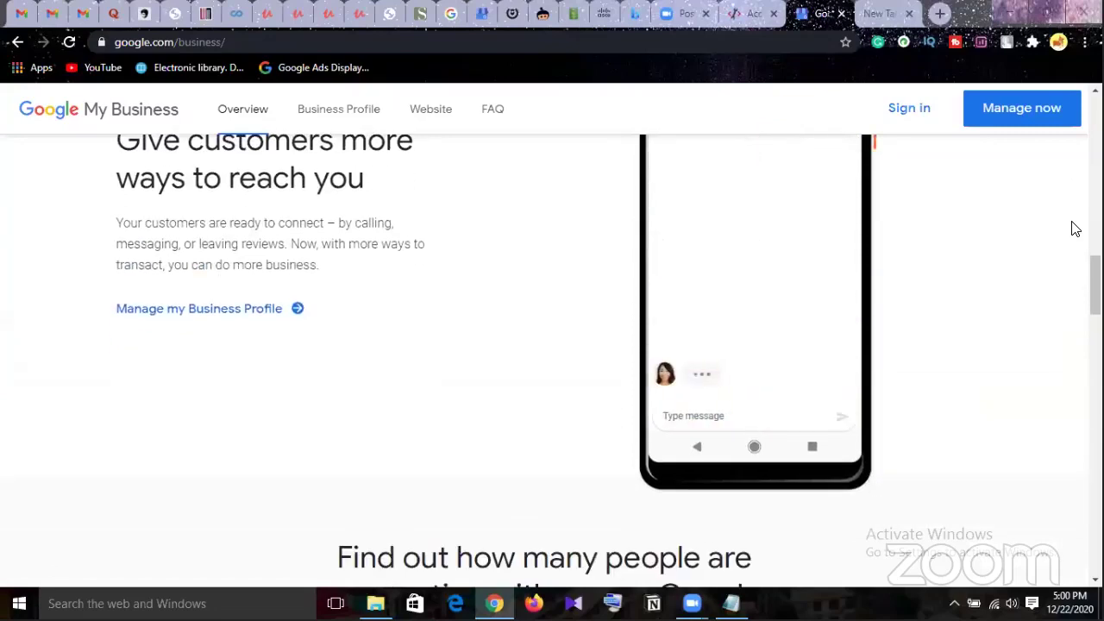
scroll(1075, 229, "up", 1)
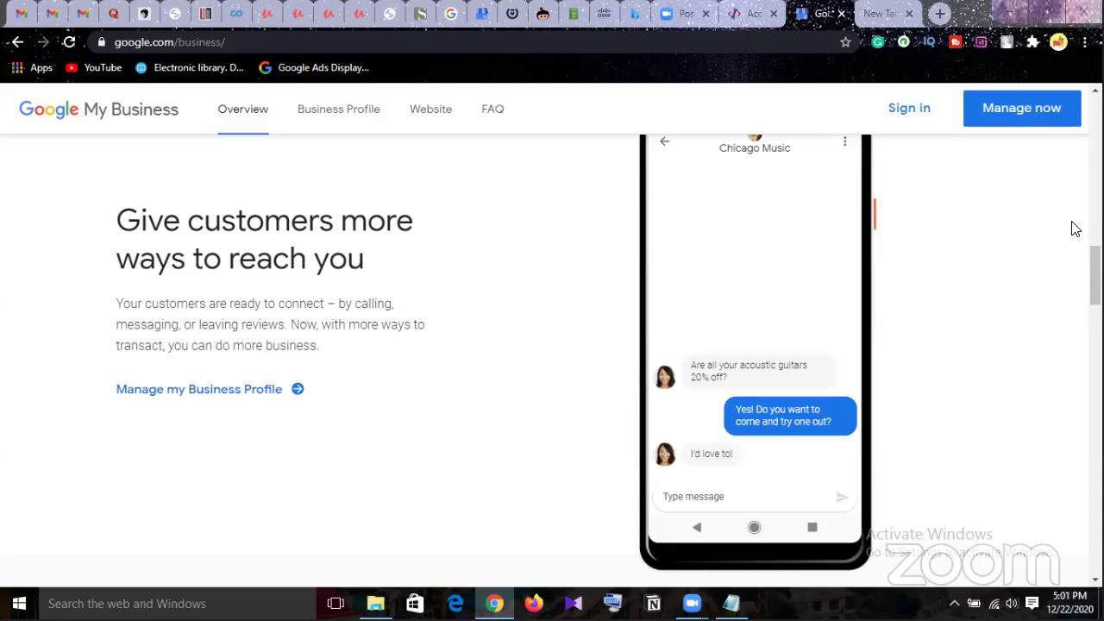
scroll(1078, 231, "up", 2)
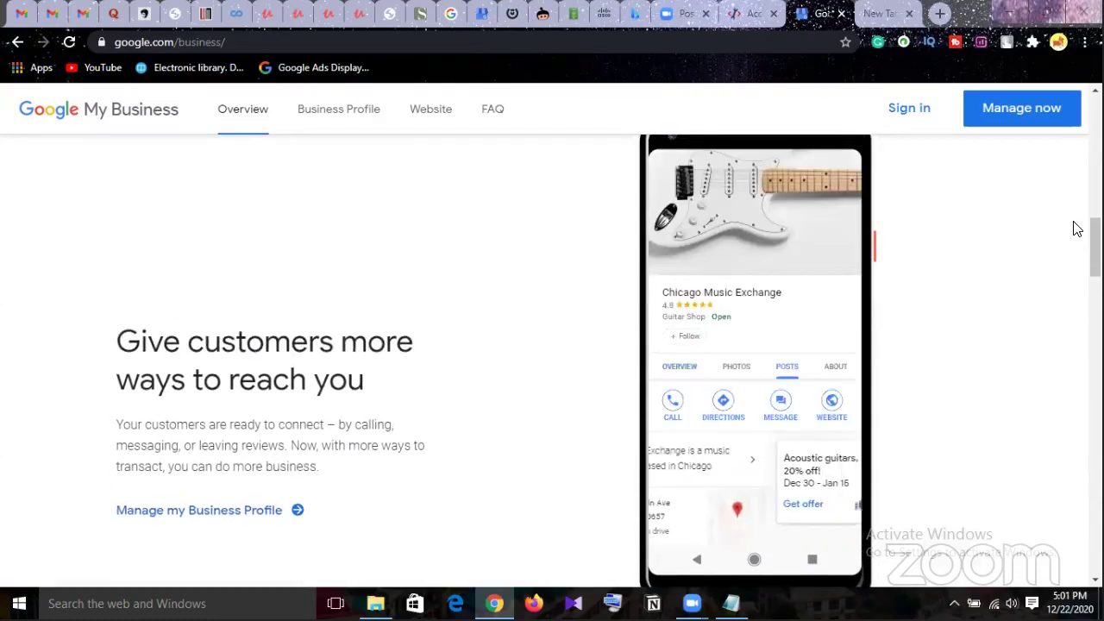
scroll(1078, 231, "up", 3)
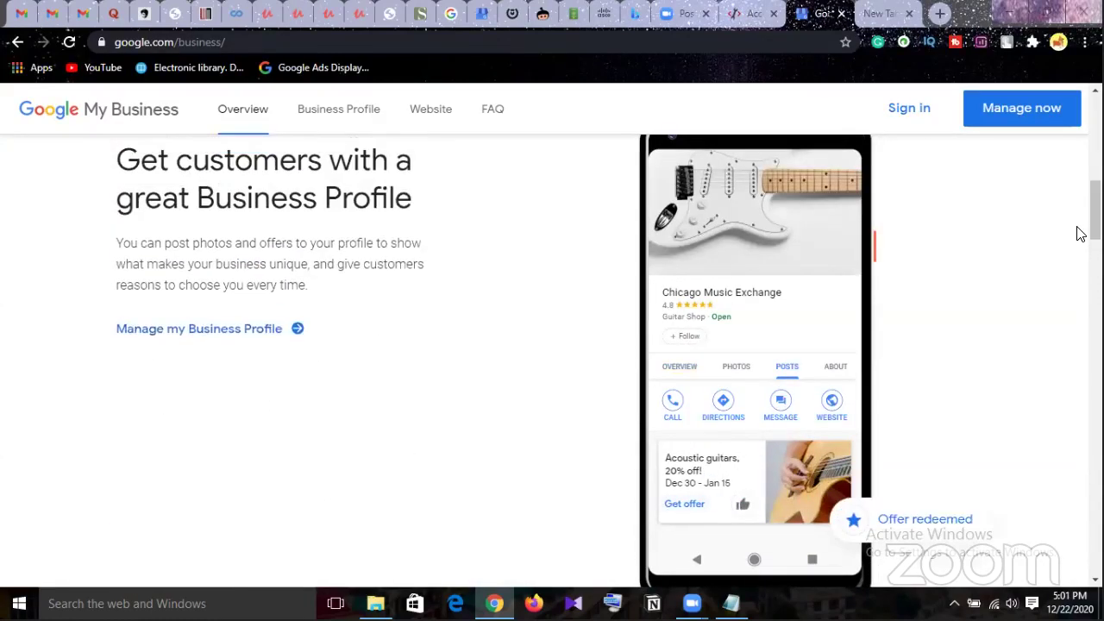
scroll(1080, 233, "up", 1)
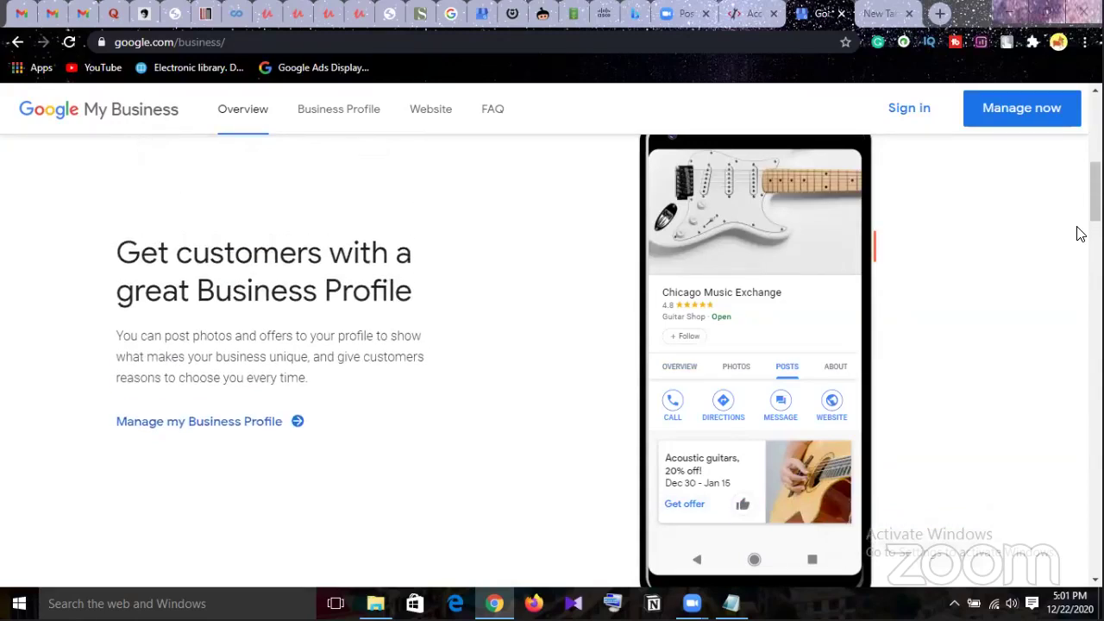